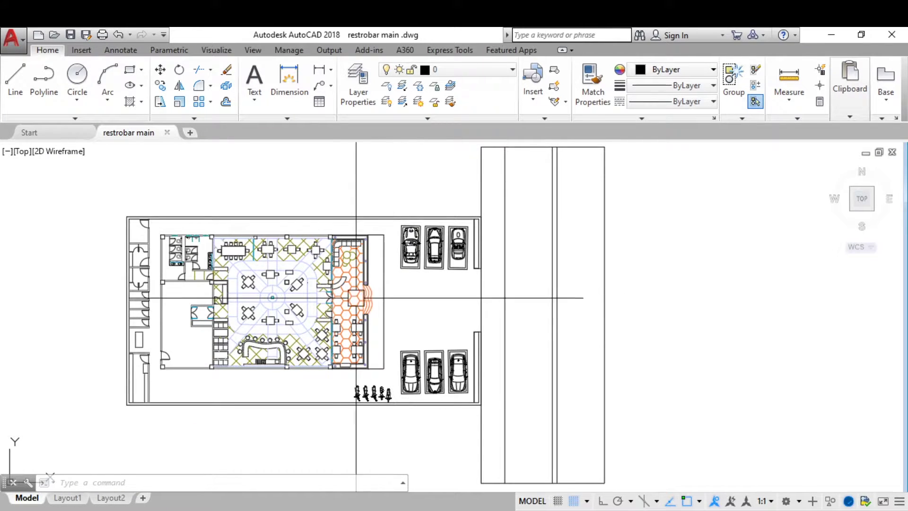
Examine the overall restrobar site plan, including the building, the parking area and the adjoining road.
{"action": "scroll", "coordinate": [575, 356], "scroll_direction": "up", "scroll_amount": 3}
{"action": "scroll", "coordinate": [574, 356], "scroll_direction": "down", "scroll_amount": 1}
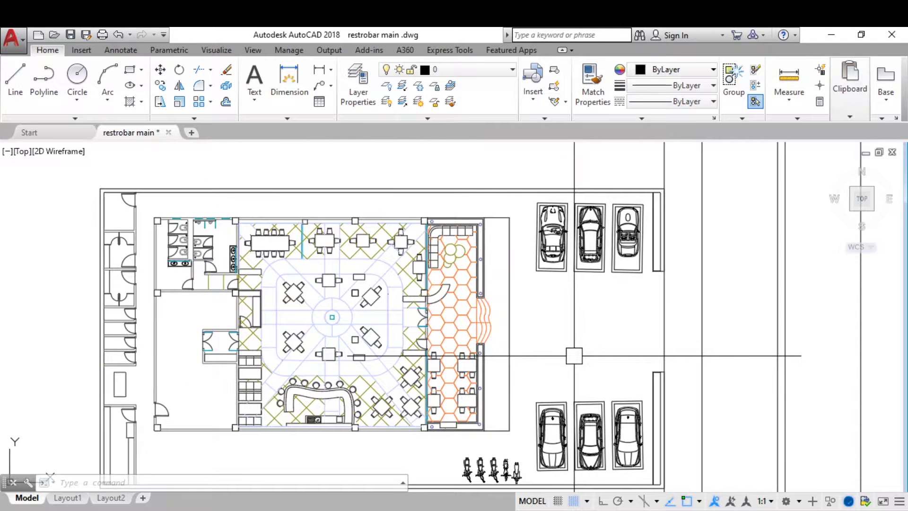
{"action": "scroll", "coordinate": [574, 355], "scroll_direction": "up", "scroll_amount": 2}
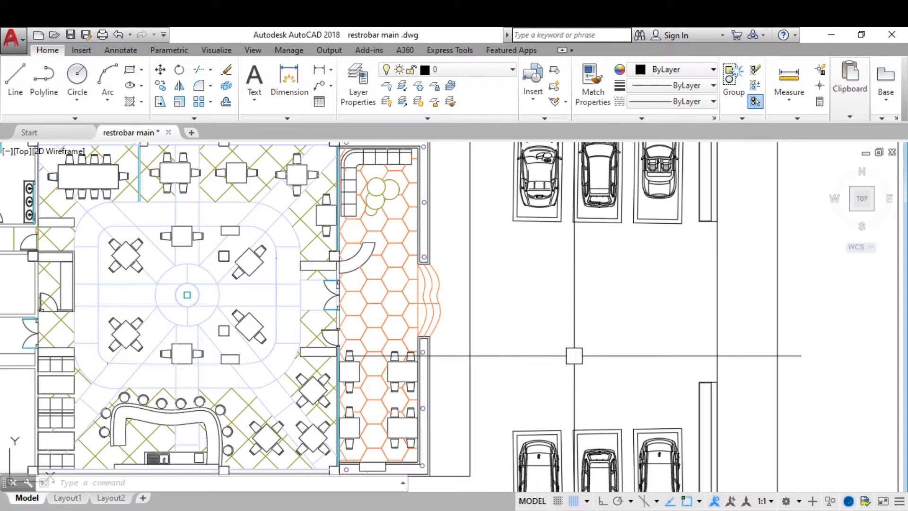
{"action": "scroll", "coordinate": [575, 356], "scroll_direction": "down", "scroll_amount": 4}
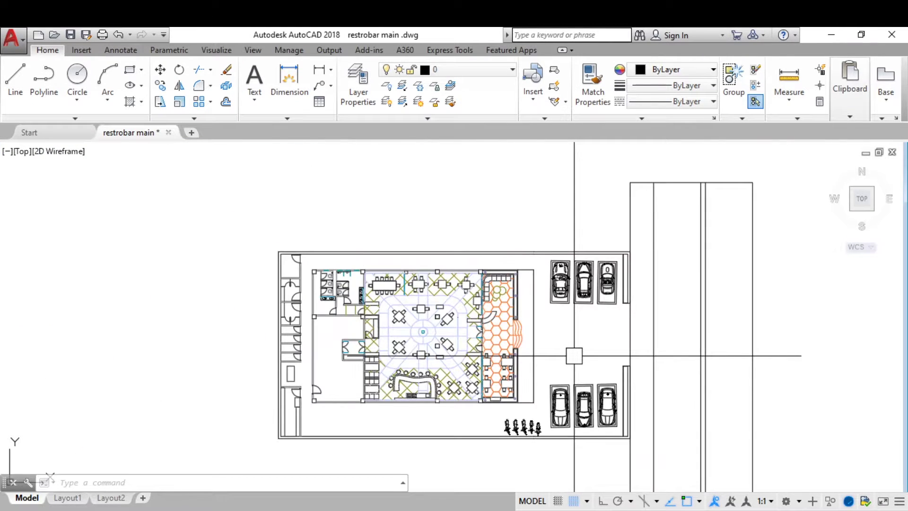
{"action": "scroll", "coordinate": [574, 356], "scroll_direction": "up", "scroll_amount": 2}
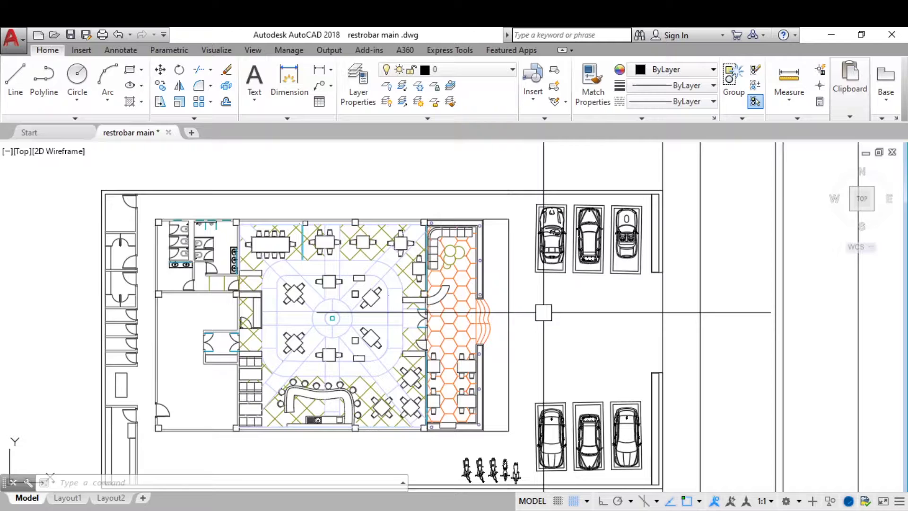
{"action": "scroll", "coordinate": [544, 312], "scroll_direction": "down", "scroll_amount": 2}
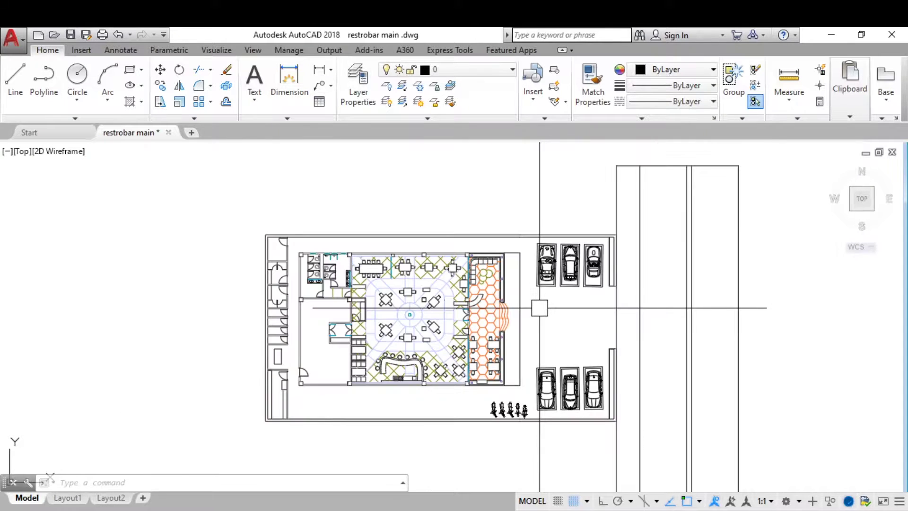
{"action": "scroll", "coordinate": [549, 337], "scroll_direction": "up", "scroll_amount": 2}
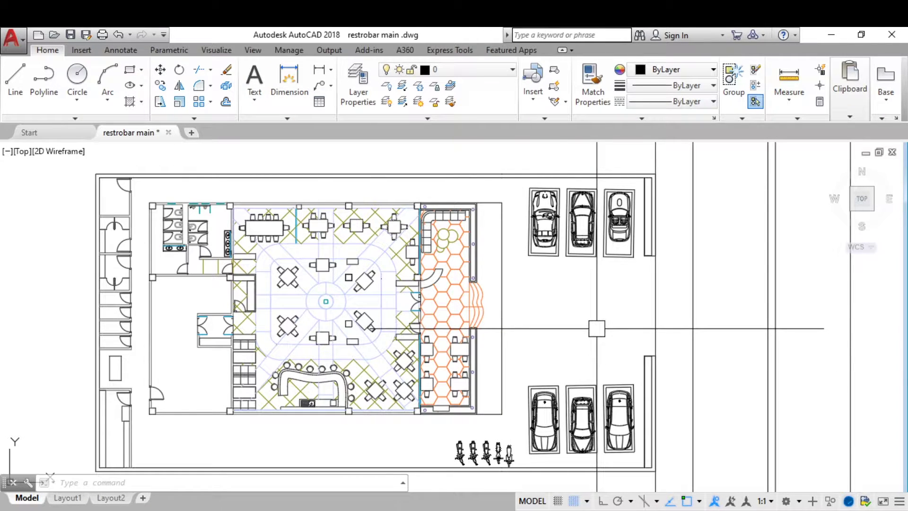
{"action": "scroll", "coordinate": [548, 318], "scroll_direction": "up", "scroll_amount": 2}
{"action": "scroll", "coordinate": [547, 319], "scroll_direction": "down", "scroll_amount": 2}
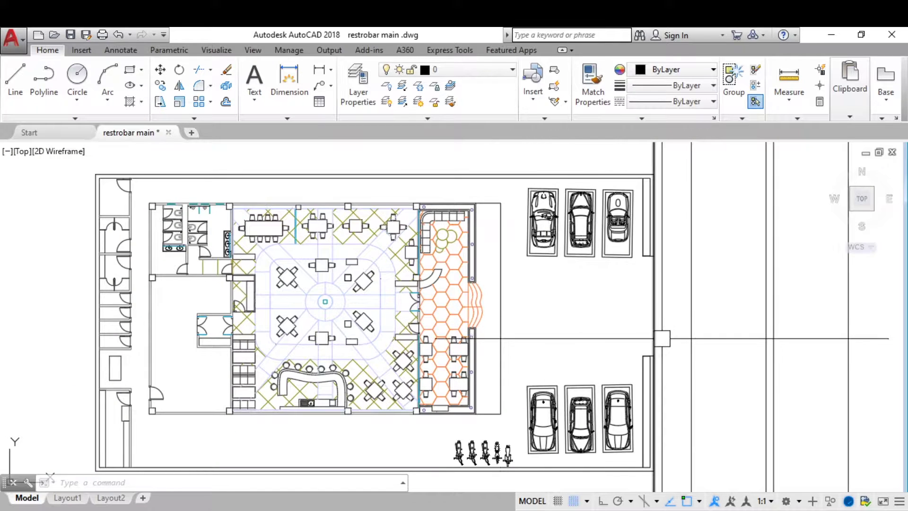
{"action": "scroll", "coordinate": [554, 308], "scroll_direction": "down", "scroll_amount": 2}
{"action": "scroll", "coordinate": [708, 343], "scroll_direction": "up", "scroll_amount": 2}
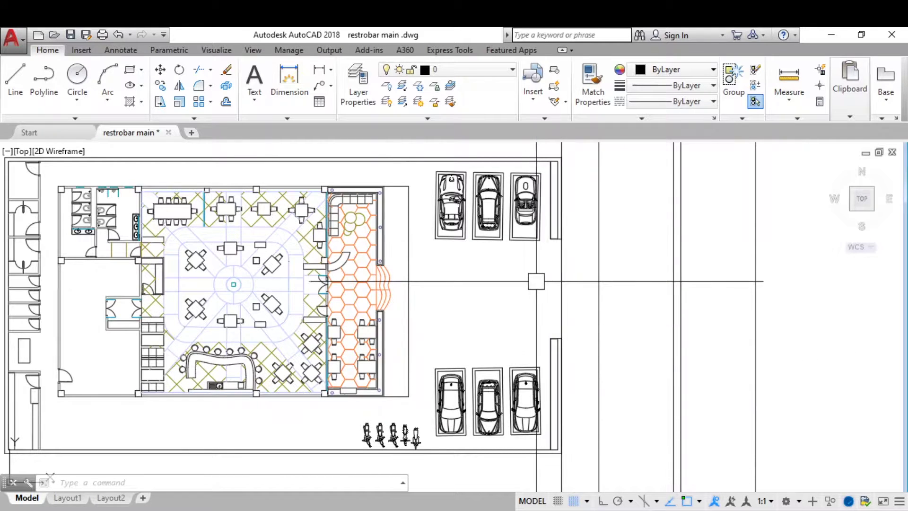
Examine the car parking bays on both sides of the site entrance and the motorcycle parking along the boundary wall.
{"action": "scroll", "coordinate": [582, 209], "scroll_direction": "up", "scroll_amount": 4}
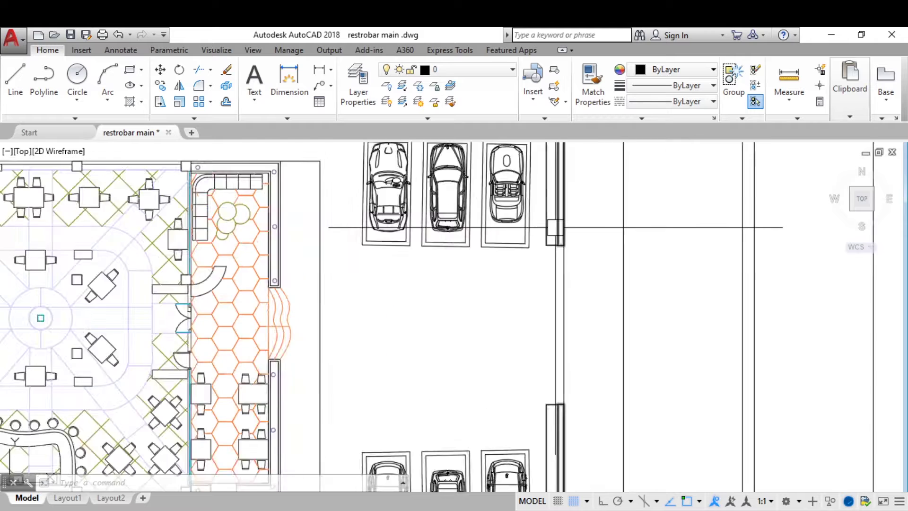
{"action": "scroll", "coordinate": [544, 330], "scroll_direction": "down", "scroll_amount": 2}
{"action": "scroll", "coordinate": [523, 228], "scroll_direction": "up", "scroll_amount": 4}
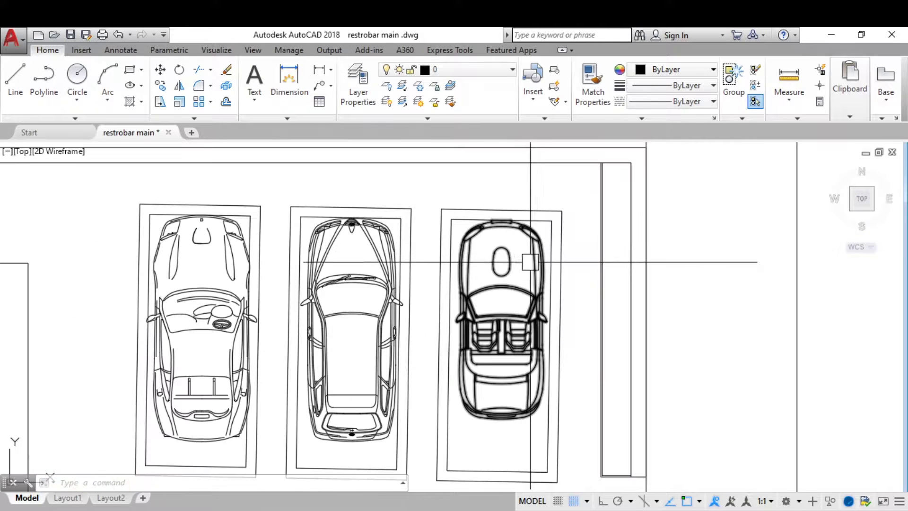
{"action": "scroll", "coordinate": [582, 324], "scroll_direction": "down", "scroll_amount": 2}
{"action": "scroll", "coordinate": [438, 345], "scroll_direction": "up", "scroll_amount": 2}
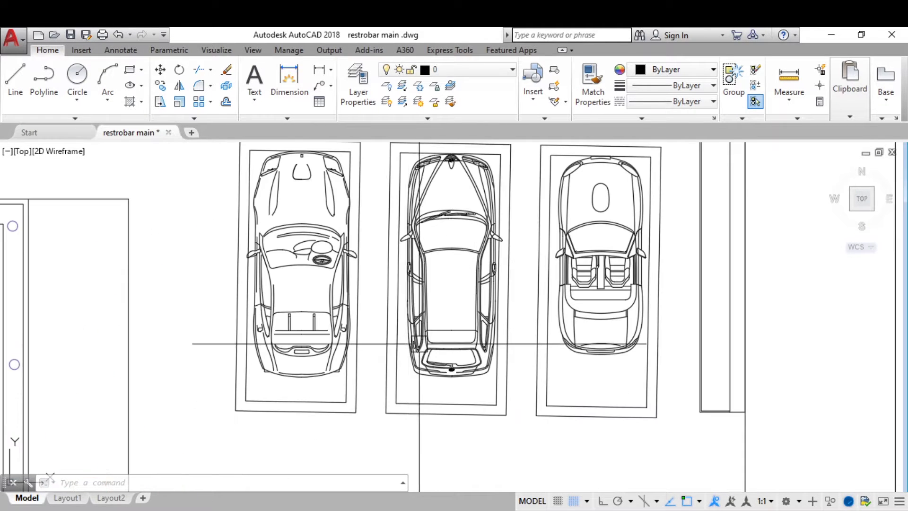
{"action": "scroll", "coordinate": [463, 279], "scroll_direction": "down", "scroll_amount": 5}
{"action": "scroll", "coordinate": [463, 279], "scroll_direction": "down", "scroll_amount": 2}
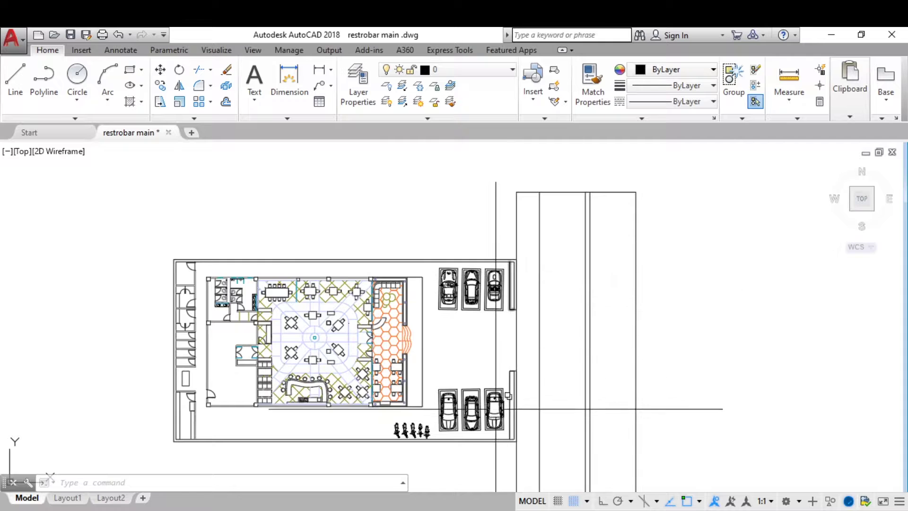
{"action": "scroll", "coordinate": [480, 312], "scroll_direction": "up", "scroll_amount": 5}
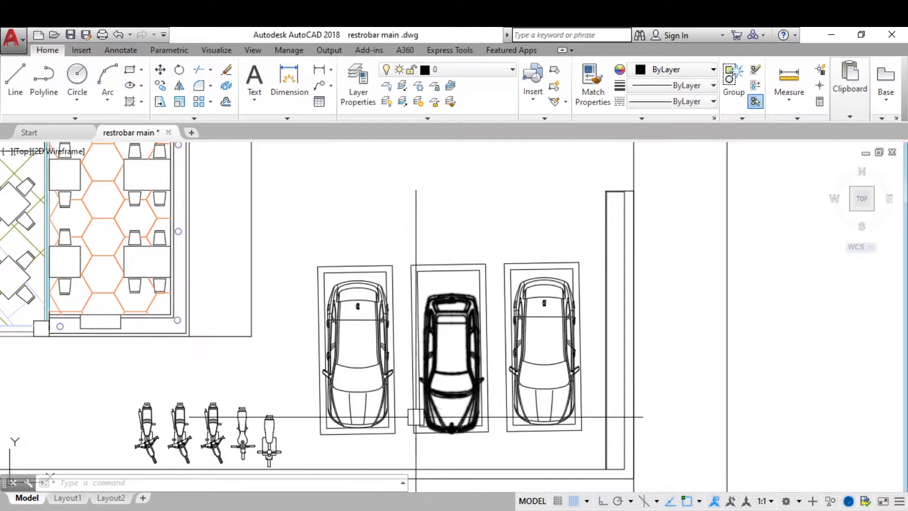
{"action": "scroll", "coordinate": [324, 392], "scroll_direction": "down", "scroll_amount": 5}
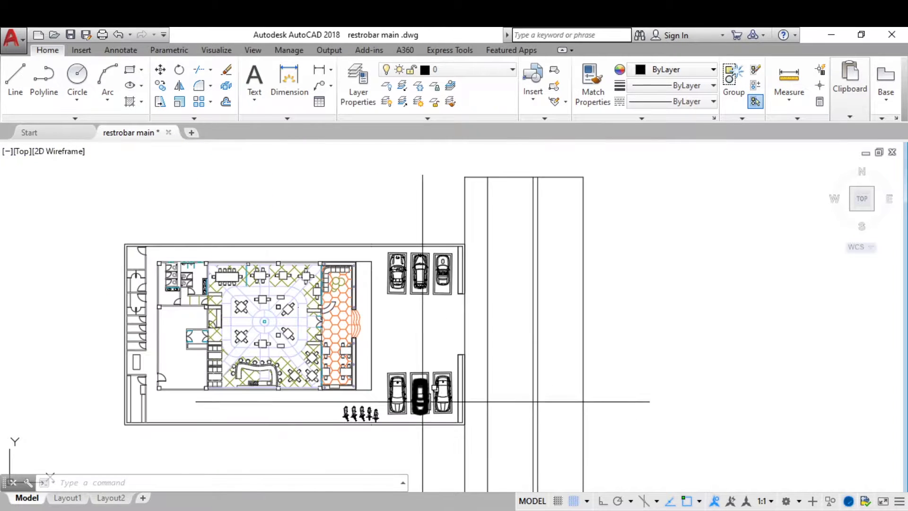
{"action": "scroll", "coordinate": [431, 332], "scroll_direction": "up", "scroll_amount": 2}
{"action": "scroll", "coordinate": [432, 326], "scroll_direction": "down", "scroll_amount": 2}
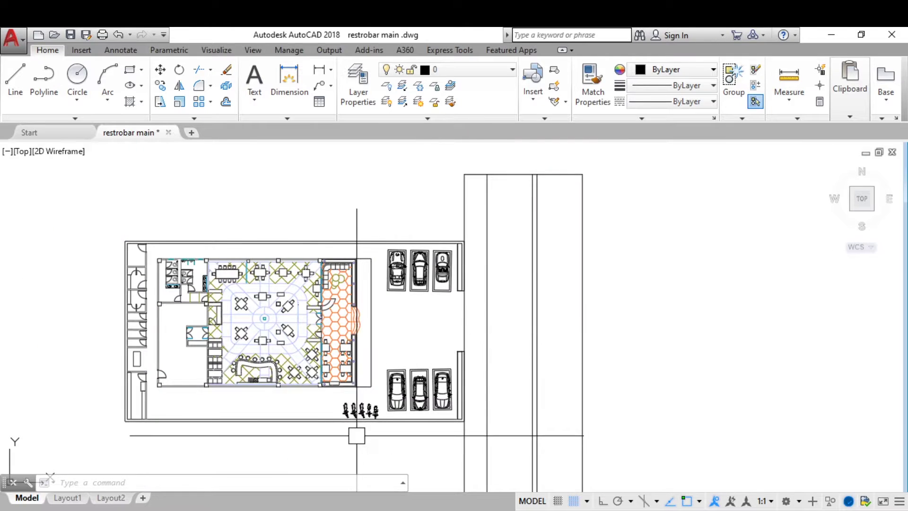
{"action": "scroll", "coordinate": [360, 418], "scroll_direction": "up", "scroll_amount": 5}
{"action": "scroll", "coordinate": [428, 398], "scroll_direction": "up", "scroll_amount": 2}
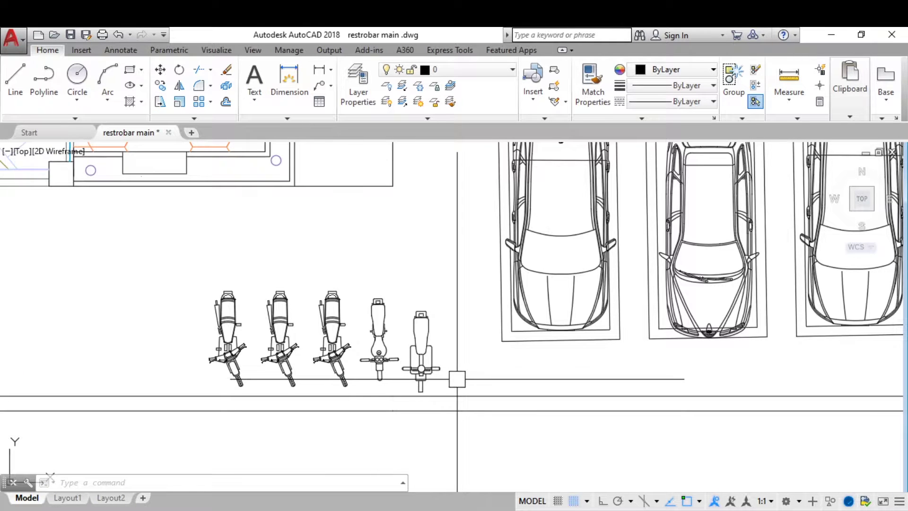
{"action": "scroll", "coordinate": [457, 378], "scroll_direction": "down", "scroll_amount": 4}
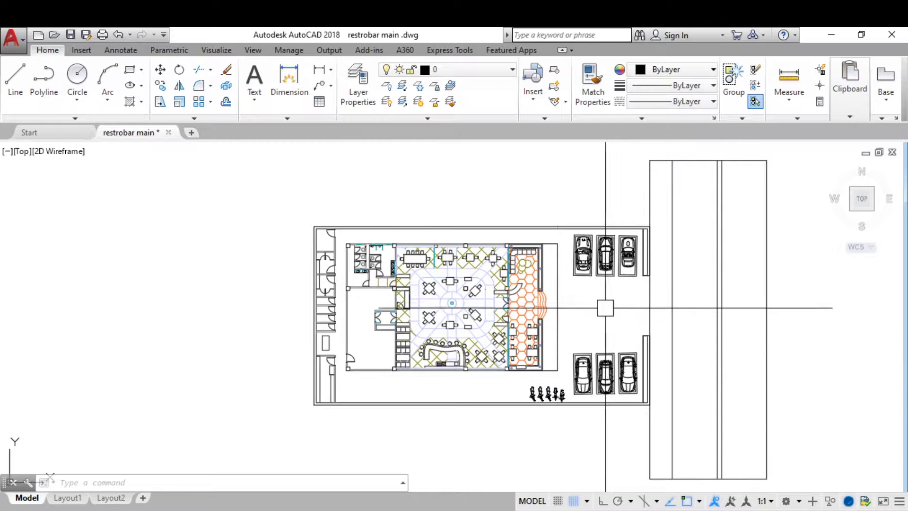
Measure the horizontal clearance between the lower parking bay nearest the building and the line in front of the building with a linear dimension.
{"action": "scroll", "coordinate": [576, 337], "scroll_direction": "up", "scroll_amount": 2}
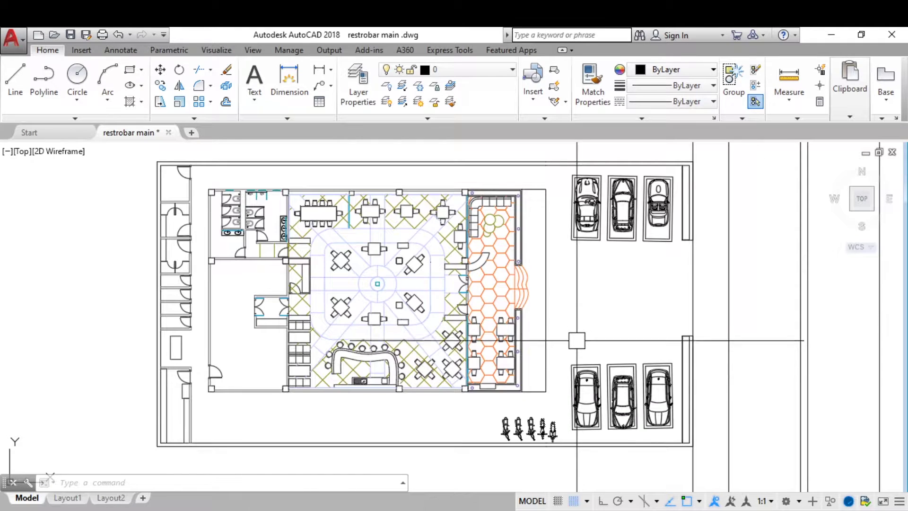
{"action": "scroll", "coordinate": [622, 348], "scroll_direction": "up", "scroll_amount": 2}
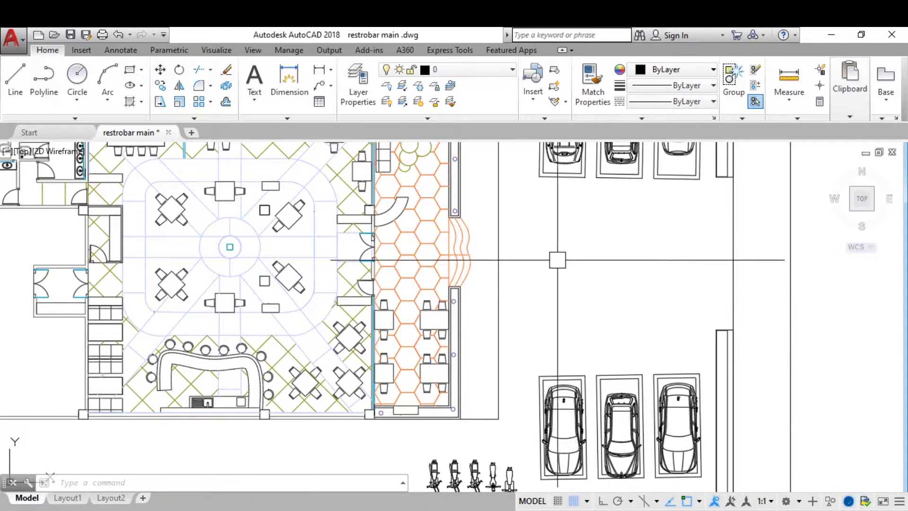
{"action": "scroll", "coordinate": [641, 247], "scroll_direction": "down", "scroll_amount": 3}
{"action": "scroll", "coordinate": [573, 360], "scroll_direction": "up", "scroll_amount": 4}
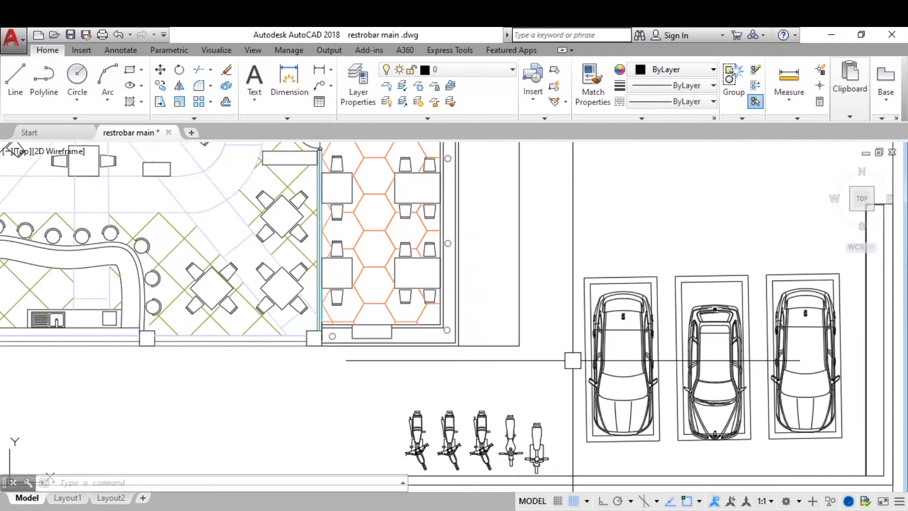
{"action": "left_click", "coordinate": [321, 71]}
{"action": "scroll", "coordinate": [563, 275], "scroll_direction": "up", "scroll_amount": 4}
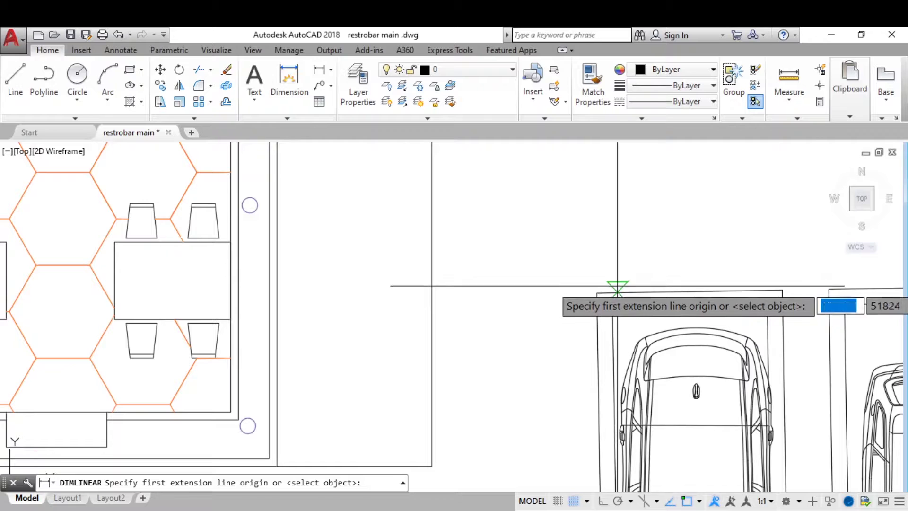
{"action": "left_click", "coordinate": [597, 294]}
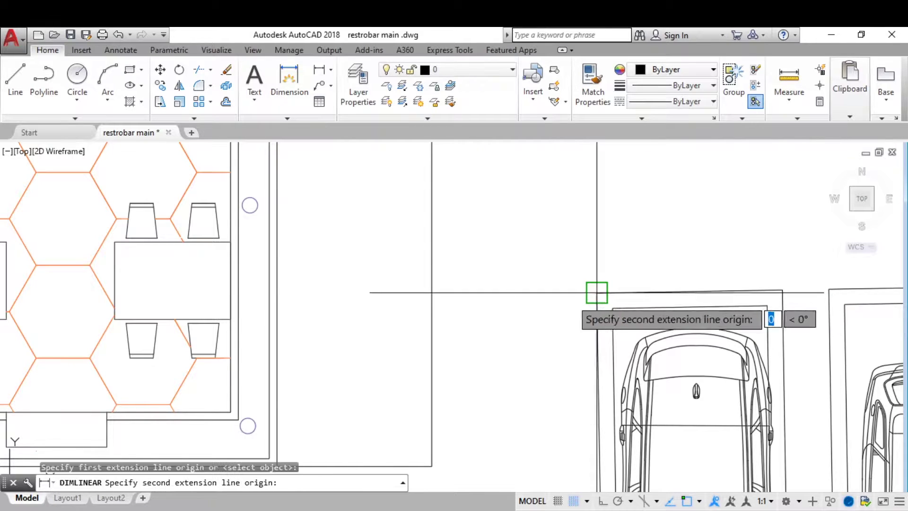
{"action": "left_click", "coordinate": [430, 293]}
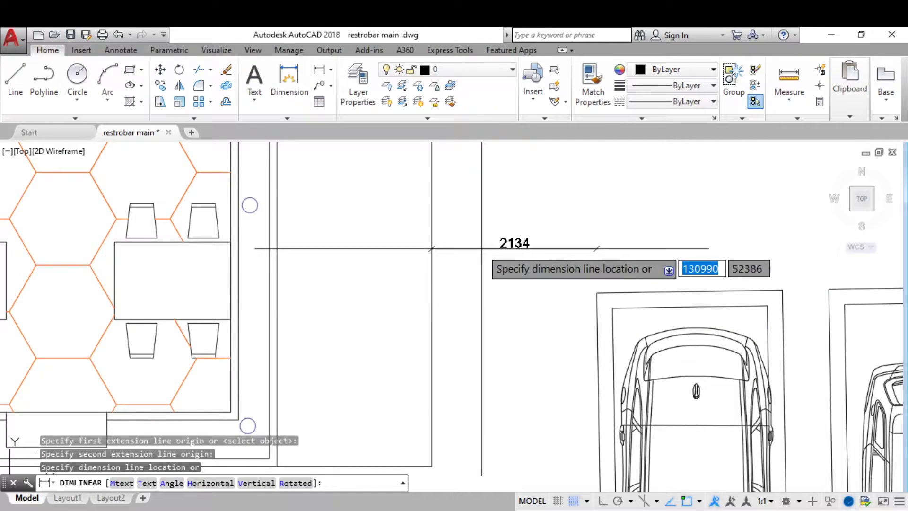
{"action": "key", "text": "Escape"}
{"action": "scroll", "coordinate": [480, 247], "scroll_direction": "down", "scroll_amount": 3}
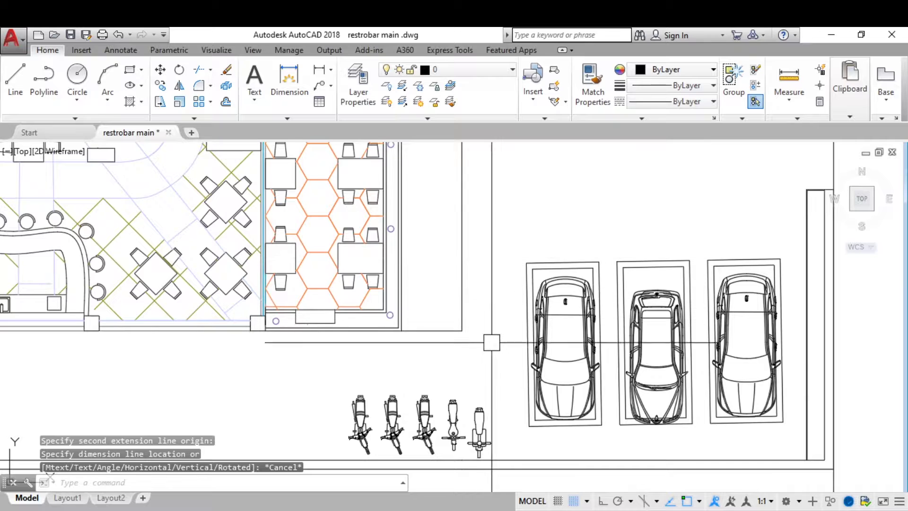
Examine the motorcycle parking row beside the lower car bays and its position along the boundary wall.
{"action": "scroll", "coordinate": [473, 350], "scroll_direction": "down", "scroll_amount": 1}
{"action": "scroll", "coordinate": [461, 390], "scroll_direction": "down", "scroll_amount": 2}
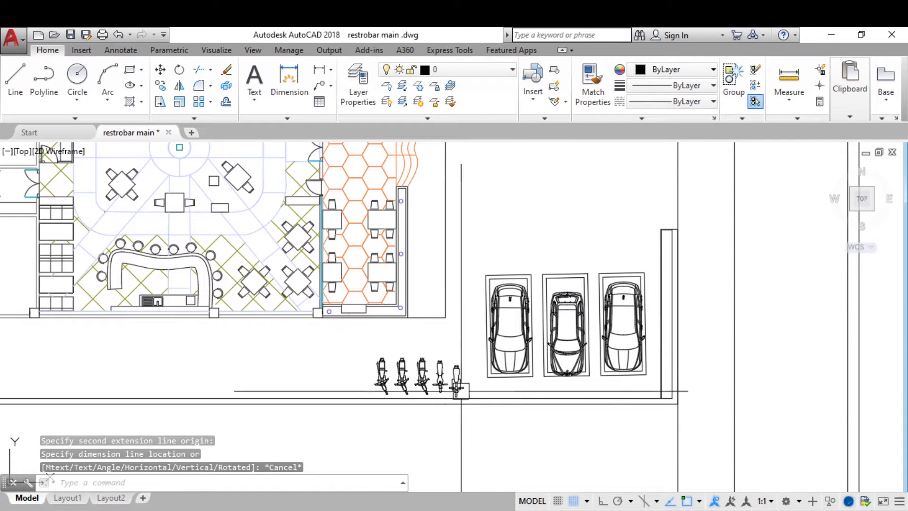
{"action": "scroll", "coordinate": [401, 397], "scroll_direction": "up", "scroll_amount": 4}
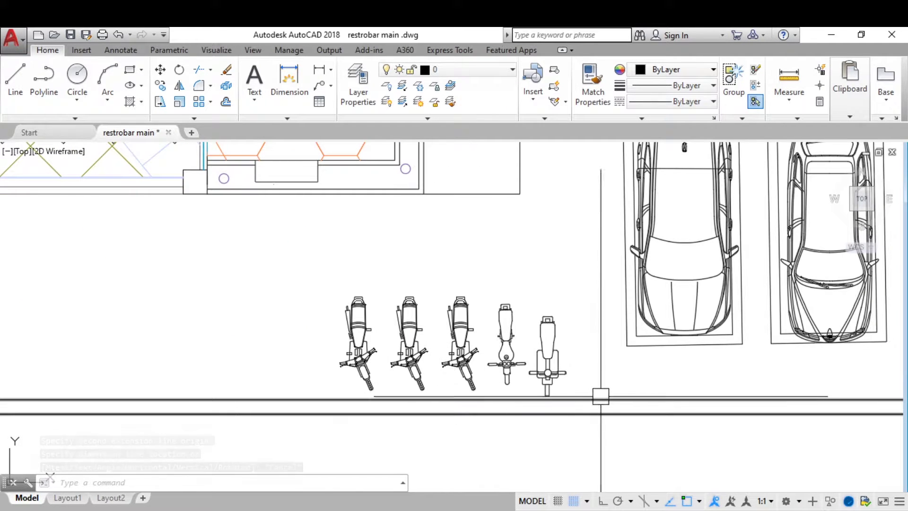
{"action": "scroll", "coordinate": [600, 396], "scroll_direction": "down", "scroll_amount": 1}
{"action": "scroll", "coordinate": [240, 360], "scroll_direction": "down", "scroll_amount": 2}
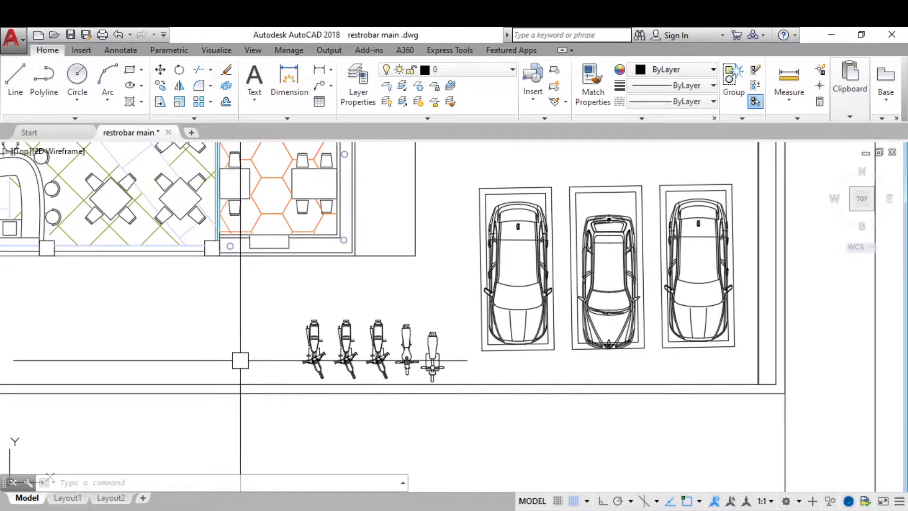
{"action": "scroll", "coordinate": [241, 360], "scroll_direction": "down", "scroll_amount": 1}
{"action": "scroll", "coordinate": [477, 397], "scroll_direction": "down", "scroll_amount": 1}
{"action": "scroll", "coordinate": [506, 397], "scroll_direction": "down", "scroll_amount": 1}
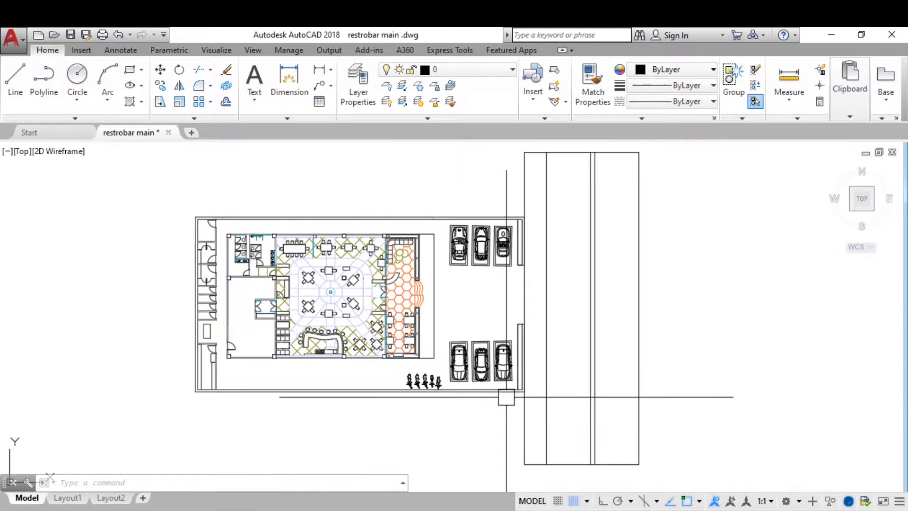
Examine the building's front entrance area, including the curved steps, the hexagon-tiled floor, the curved counter and the corner sofa seating.
{"action": "scroll", "coordinate": [450, 288], "scroll_direction": "up", "scroll_amount": 5}
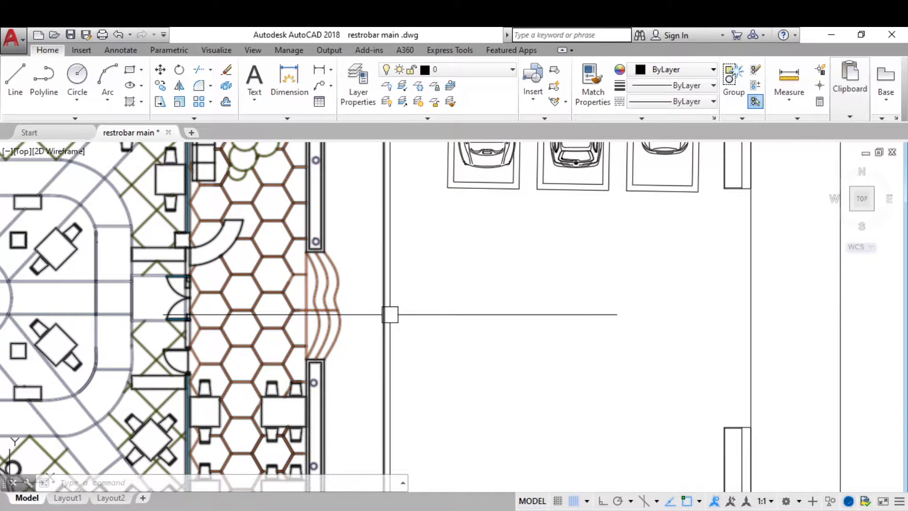
{"action": "scroll", "coordinate": [390, 315], "scroll_direction": "down", "scroll_amount": 3}
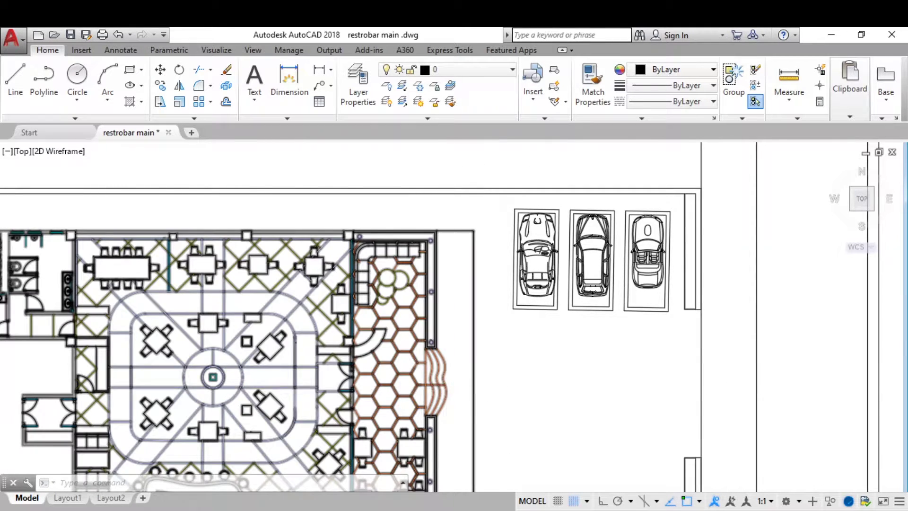
{"action": "scroll", "coordinate": [446, 388], "scroll_direction": "up", "scroll_amount": 5}
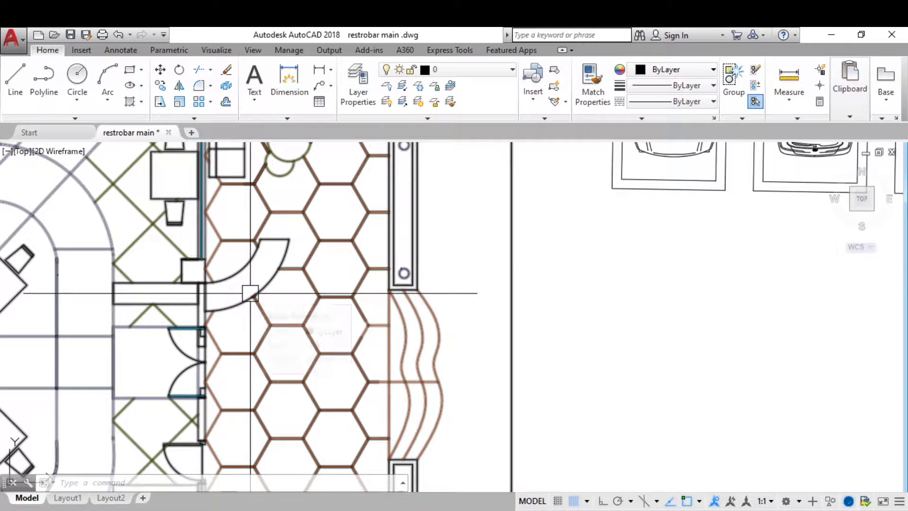
{"action": "scroll", "coordinate": [251, 293], "scroll_direction": "down", "scroll_amount": 3}
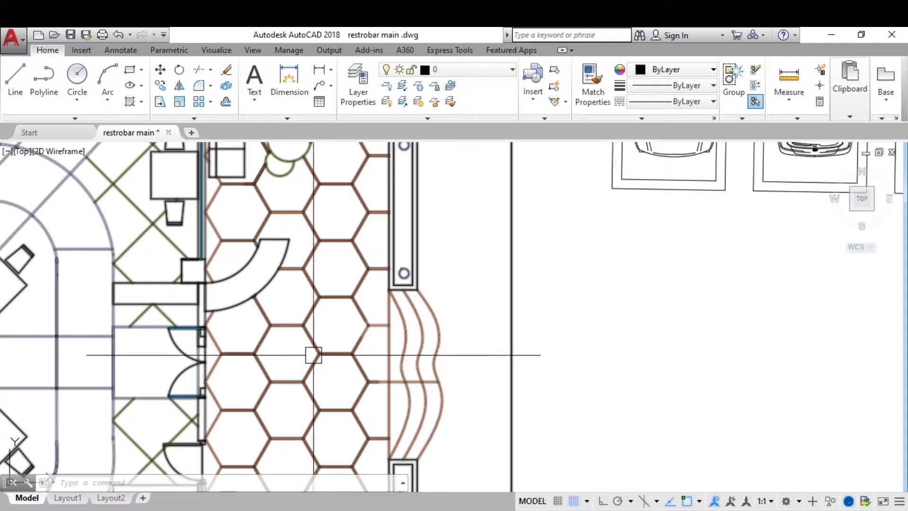
{"action": "scroll", "coordinate": [271, 325], "scroll_direction": "down", "scroll_amount": 2}
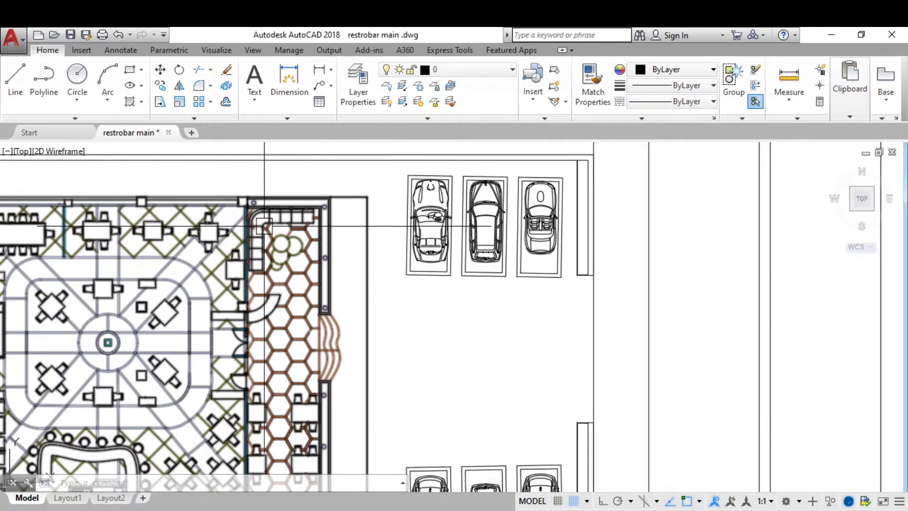
{"action": "scroll", "coordinate": [262, 210], "scroll_direction": "up", "scroll_amount": 2}
{"action": "scroll", "coordinate": [371, 242], "scroll_direction": "down", "scroll_amount": 3}
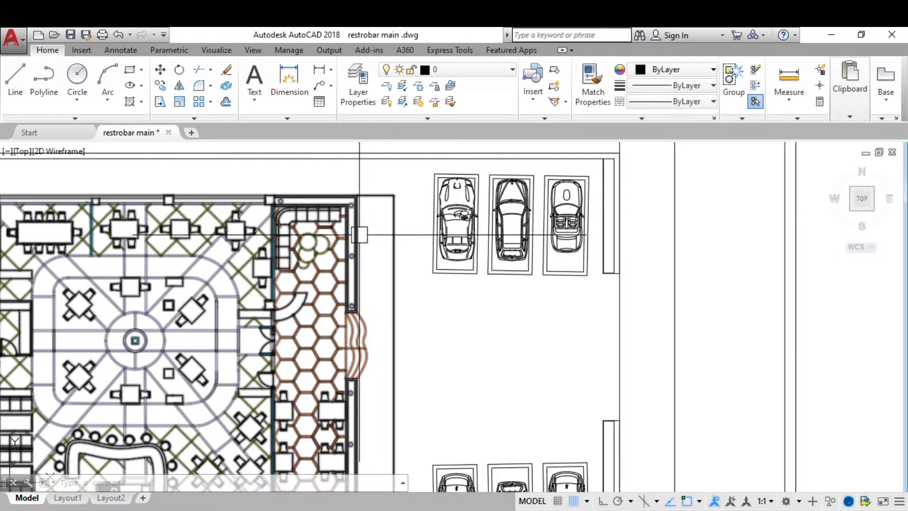
{"action": "scroll", "coordinate": [271, 202], "scroll_direction": "up", "scroll_amount": 2}
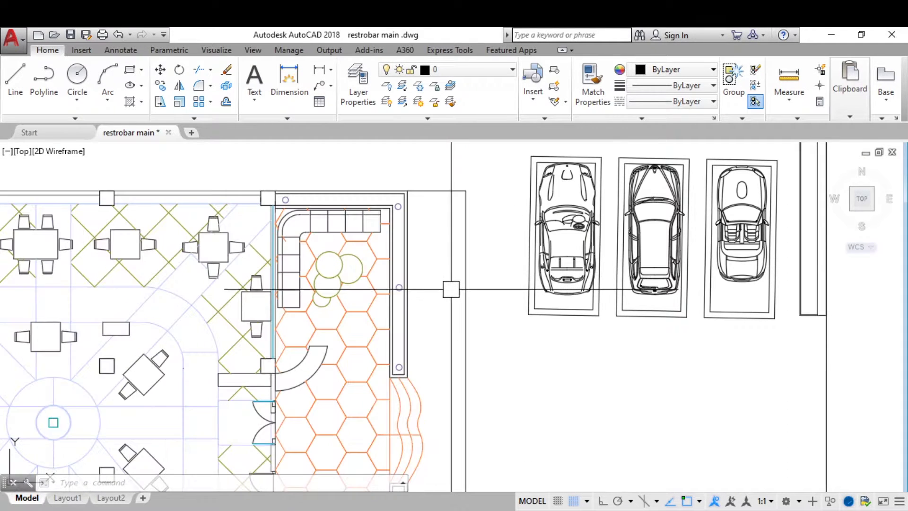
Examine the corner sofa waiting area behind the front wall and how it adjoins the dining hall and the front parking.
{"action": "scroll", "coordinate": [447, 325], "scroll_direction": "up", "scroll_amount": 2}
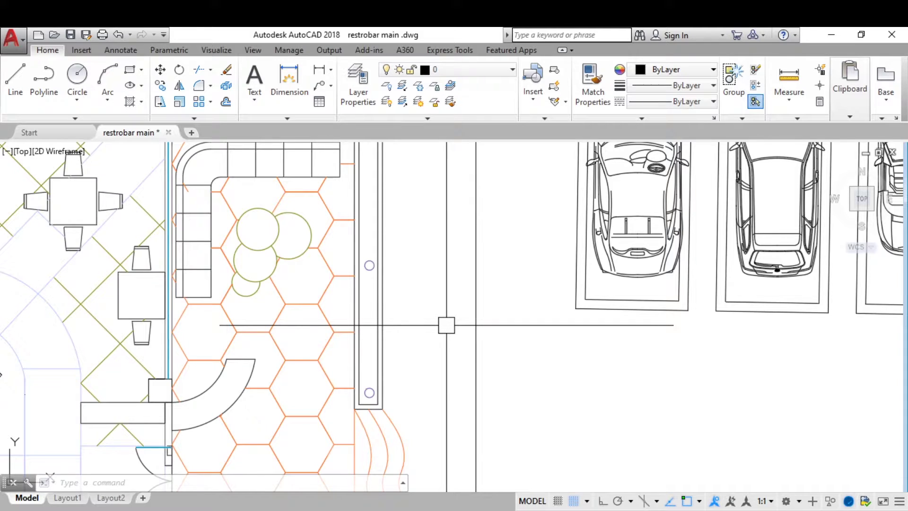
{"action": "scroll", "coordinate": [447, 325], "scroll_direction": "down", "scroll_amount": 2}
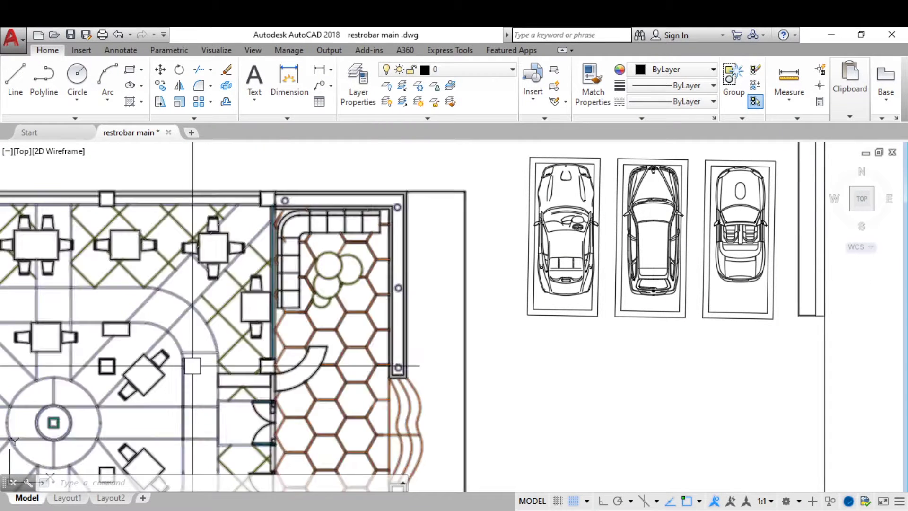
{"action": "scroll", "coordinate": [429, 307], "scroll_direction": "down", "scroll_amount": 2}
{"action": "scroll", "coordinate": [429, 309], "scroll_direction": "down", "scroll_amount": 2}
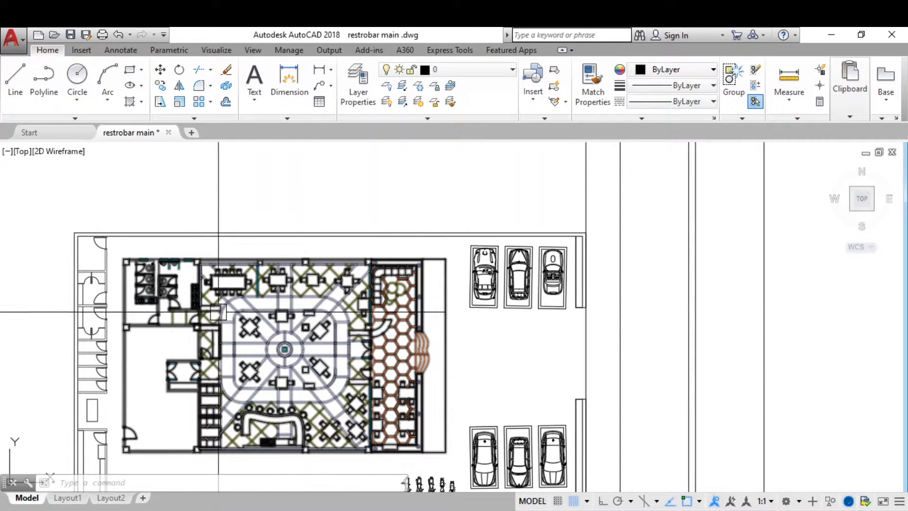
{"action": "scroll", "coordinate": [213, 306], "scroll_direction": "up", "scroll_amount": 2}
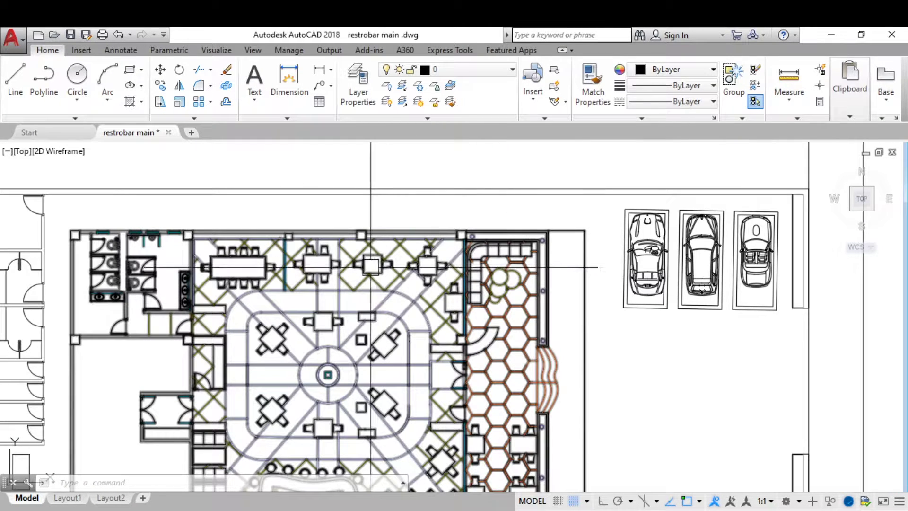
{"action": "scroll", "coordinate": [304, 302], "scroll_direction": "up", "scroll_amount": 2}
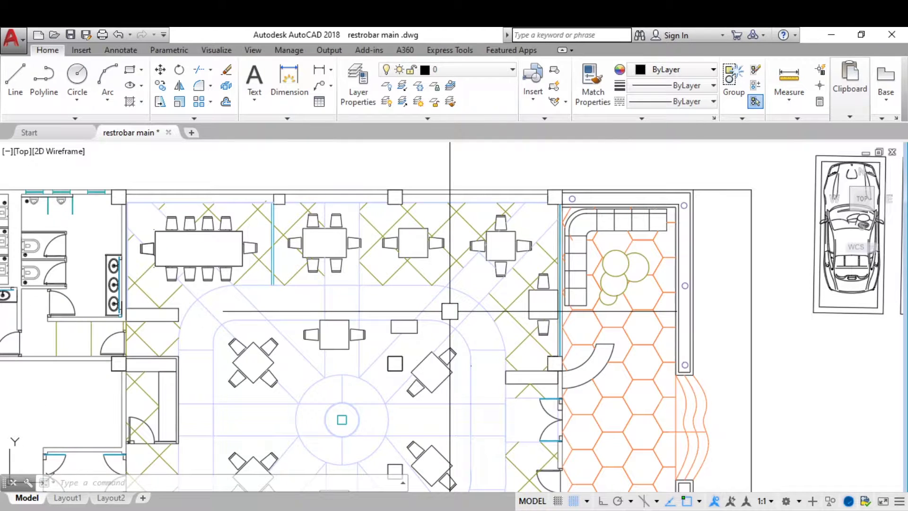
{"action": "scroll", "coordinate": [447, 307], "scroll_direction": "down", "scroll_amount": 5}
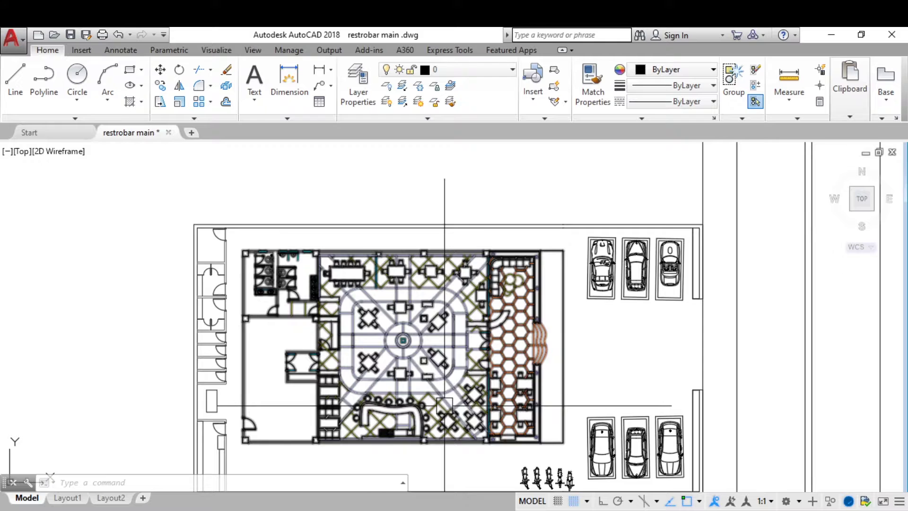
{"action": "scroll", "coordinate": [445, 405], "scroll_direction": "up", "scroll_amount": 2}
{"action": "scroll", "coordinate": [622, 382], "scroll_direction": "down", "scroll_amount": 2}
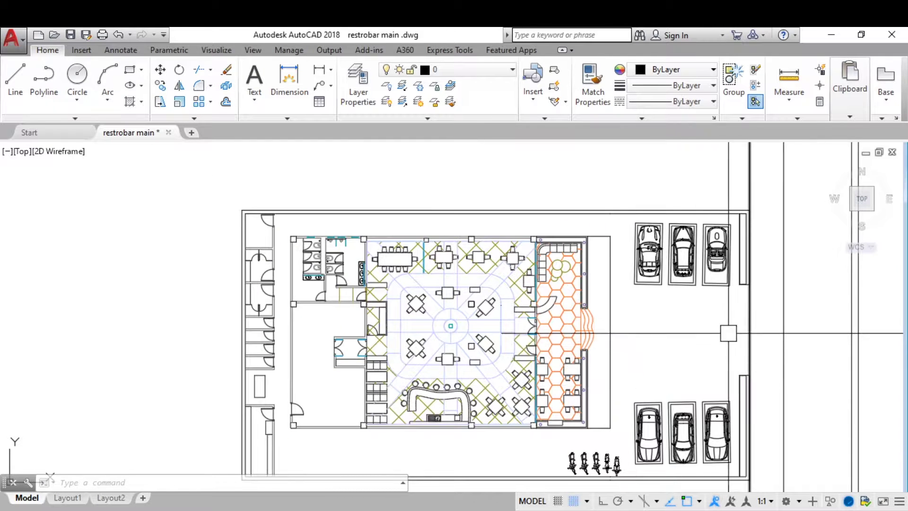
{"action": "scroll", "coordinate": [693, 312], "scroll_direction": "up", "scroll_amount": 2}
{"action": "scroll", "coordinate": [547, 204], "scroll_direction": "up", "scroll_amount": 2}
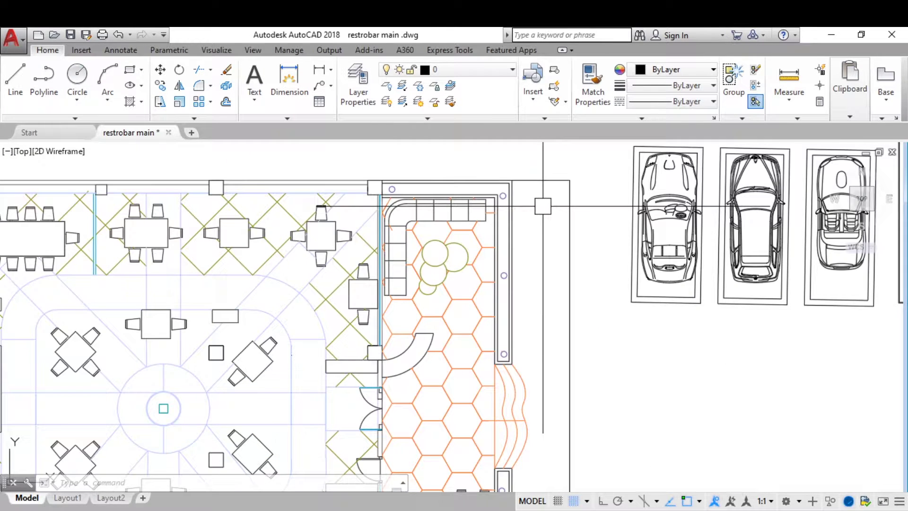
{"action": "scroll", "coordinate": [448, 214], "scroll_direction": "up", "scroll_amount": 2}
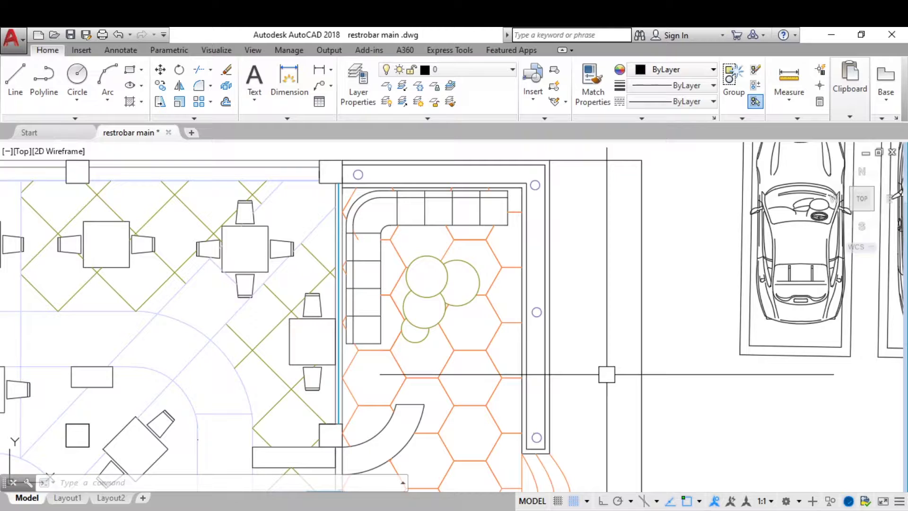
{"action": "scroll", "coordinate": [598, 361], "scroll_direction": "down", "scroll_amount": 3}
{"action": "scroll", "coordinate": [474, 253], "scroll_direction": "down", "scroll_amount": 1}
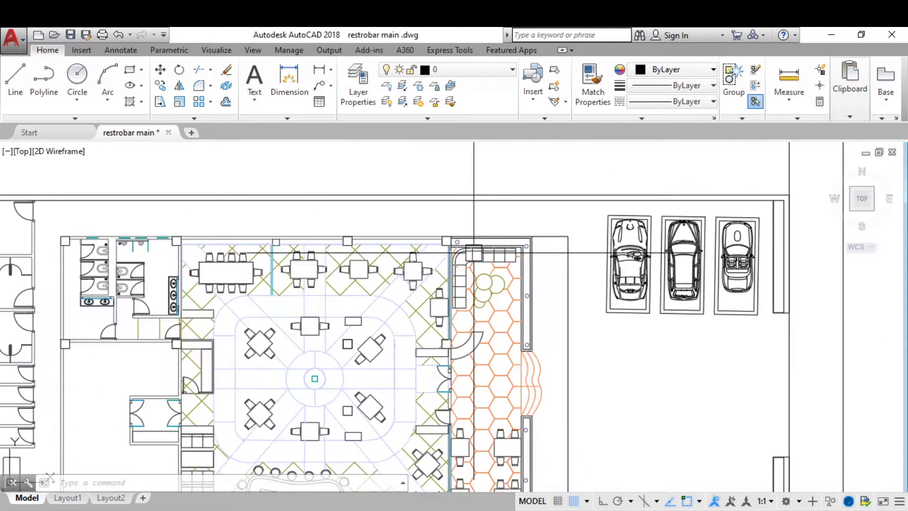
Examine how the curved front steps and hexagon-tiled area lead into the dining hall with its circular centre.
{"action": "scroll", "coordinate": [474, 253], "scroll_direction": "down", "scroll_amount": 2}
{"action": "scroll", "coordinate": [420, 329], "scroll_direction": "up", "scroll_amount": 2}
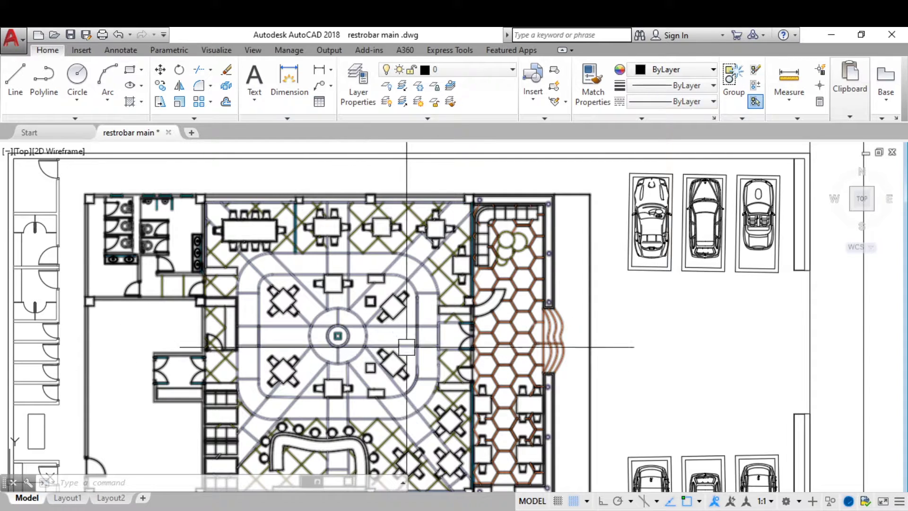
{"action": "scroll", "coordinate": [427, 334], "scroll_direction": "up", "scroll_amount": 2}
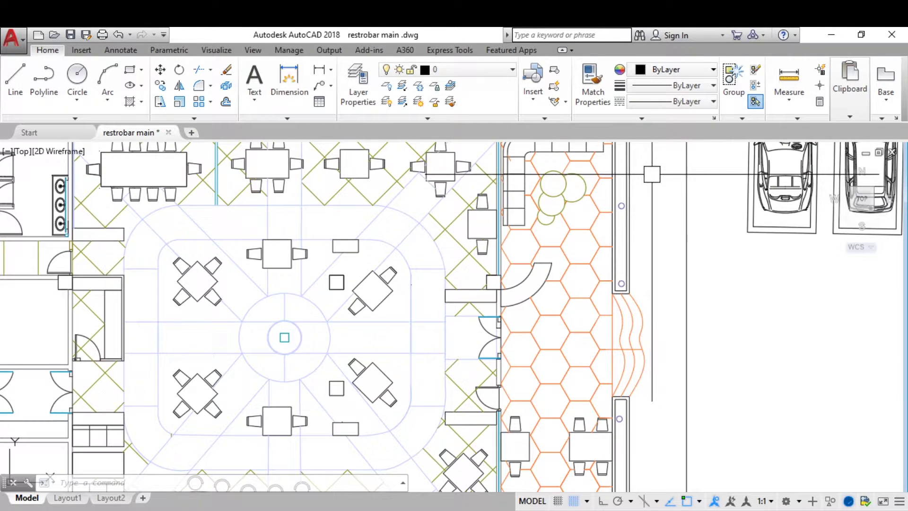
{"action": "scroll", "coordinate": [652, 174], "scroll_direction": "down", "scroll_amount": 3}
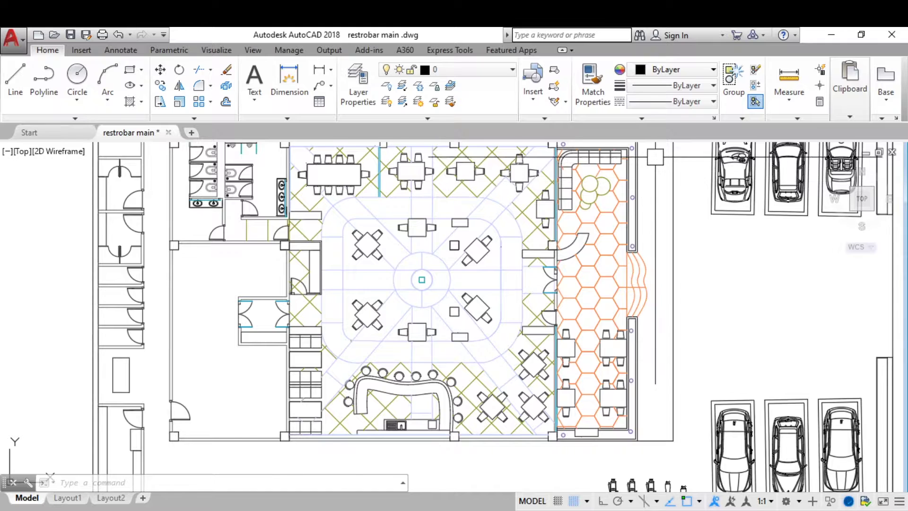
{"action": "scroll", "coordinate": [655, 157], "scroll_direction": "up", "scroll_amount": 3}
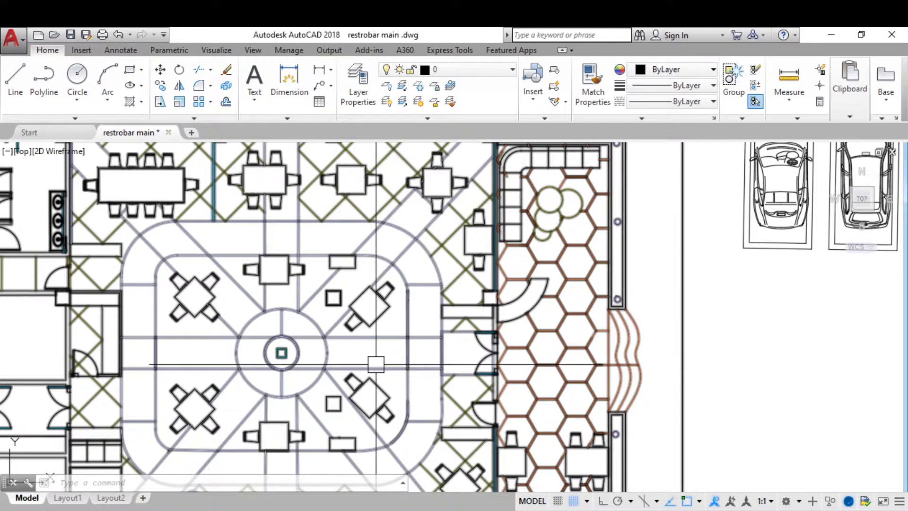
{"action": "scroll", "coordinate": [416, 288], "scroll_direction": "down", "scroll_amount": 2}
{"action": "scroll", "coordinate": [440, 296], "scroll_direction": "down", "scroll_amount": 1}
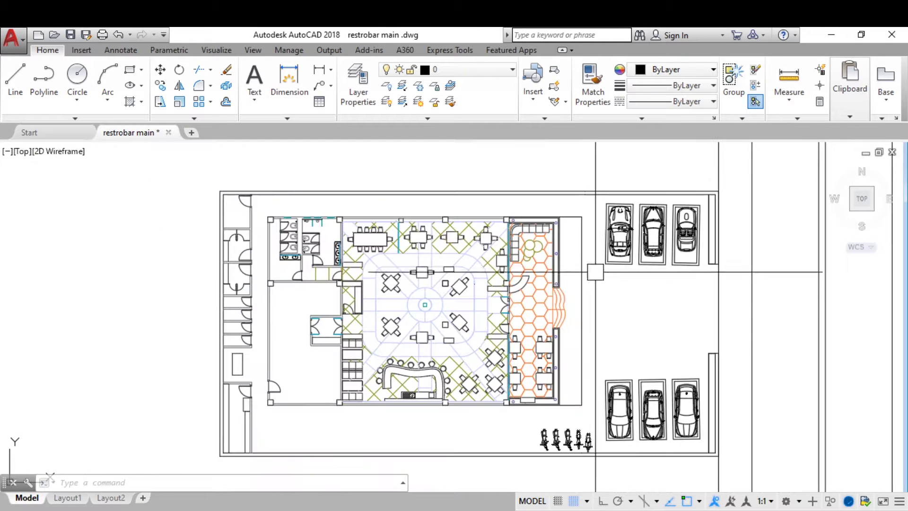
Examine the table seating on the hexagon-tiled floor beside the front steps, including the rectangular recess in the side wall.
{"action": "scroll", "coordinate": [568, 388], "scroll_direction": "up", "scroll_amount": 4}
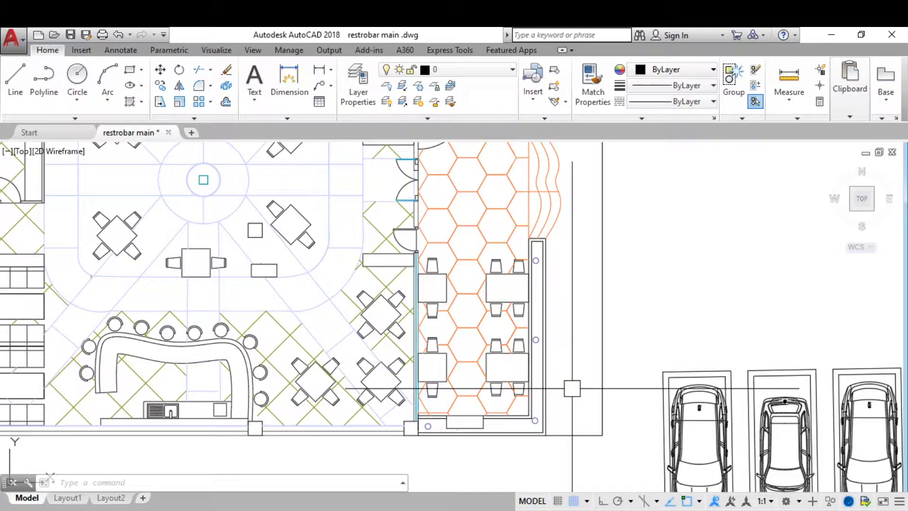
{"action": "scroll", "coordinate": [448, 302], "scroll_direction": "up", "scroll_amount": 2}
{"action": "scroll", "coordinate": [547, 227], "scroll_direction": "down", "scroll_amount": 2}
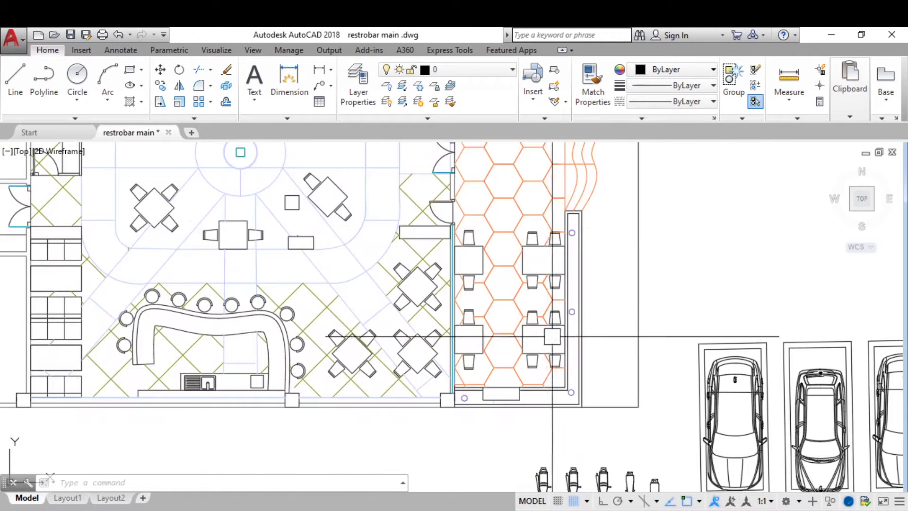
{"action": "scroll", "coordinate": [501, 397], "scroll_direction": "up", "scroll_amount": 6}
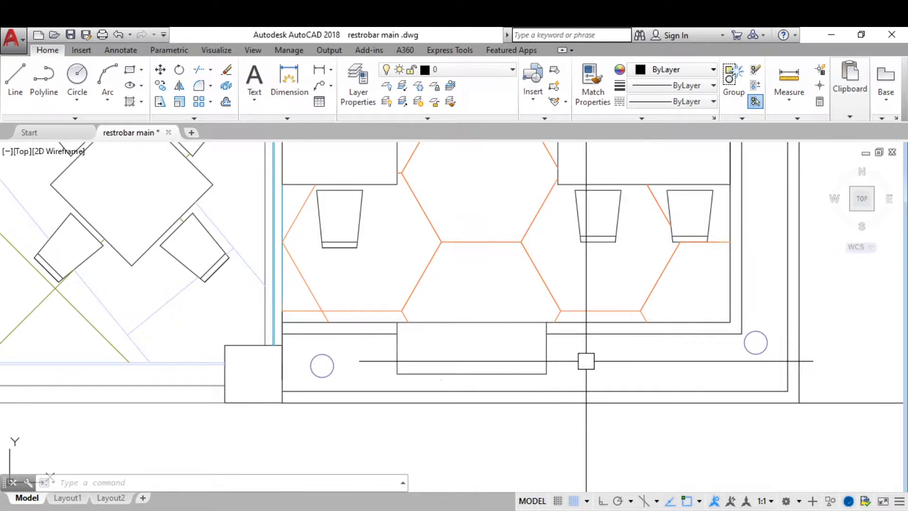
{"action": "scroll", "coordinate": [592, 331], "scroll_direction": "down", "scroll_amount": 6}
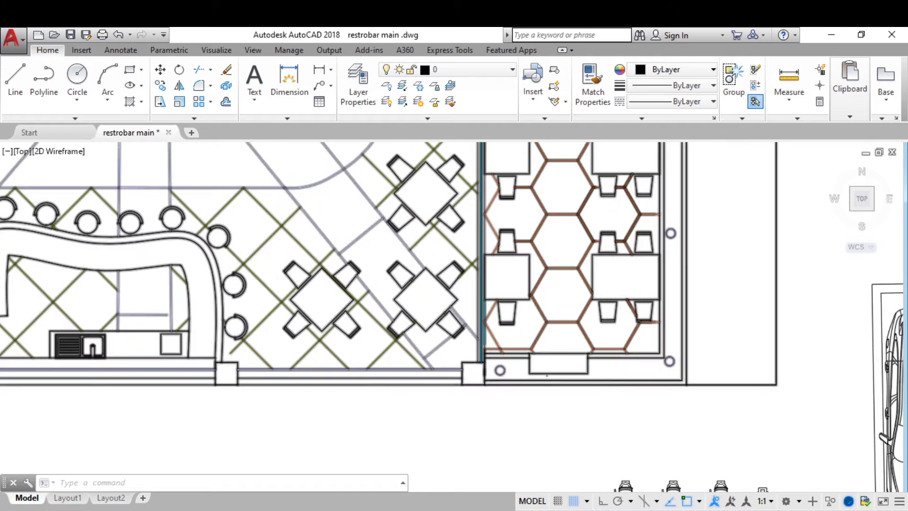
{"action": "scroll", "coordinate": [554, 258], "scroll_direction": "down", "scroll_amount": 2}
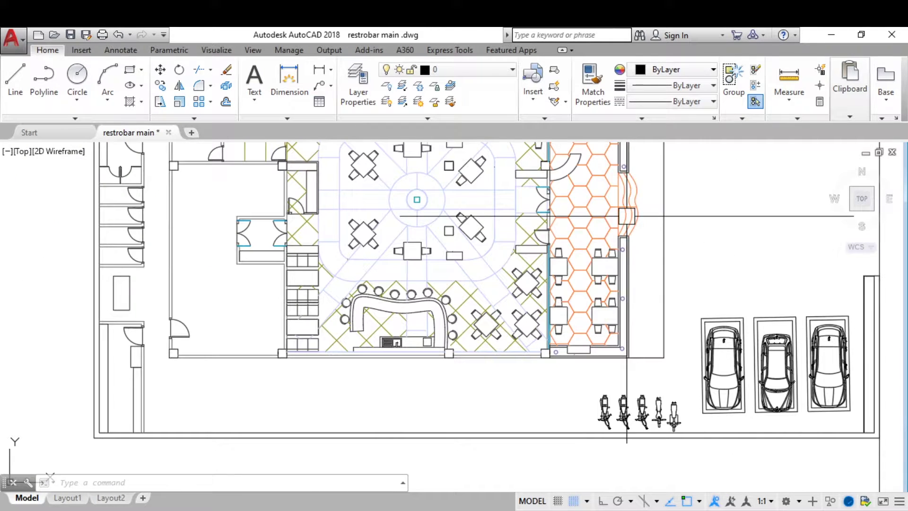
{"action": "scroll", "coordinate": [586, 341], "scroll_direction": "up", "scroll_amount": 2}
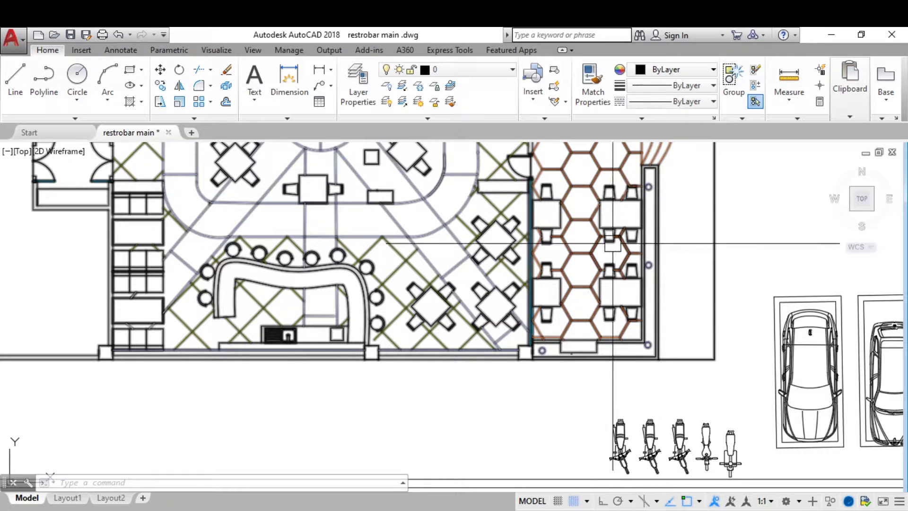
{"action": "scroll", "coordinate": [657, 357], "scroll_direction": "down", "scroll_amount": 3}
{"action": "scroll", "coordinate": [696, 219], "scroll_direction": "up", "scroll_amount": 2}
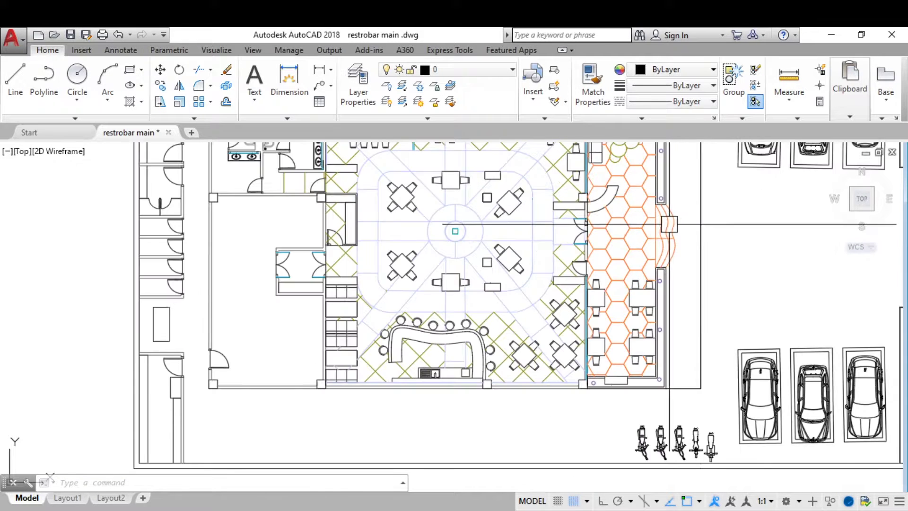
Examine the double entrance door, the adjacent single door and the straight counters flanking them inside the dining hall.
{"action": "scroll", "coordinate": [695, 219], "scroll_direction": "up", "scroll_amount": 3}
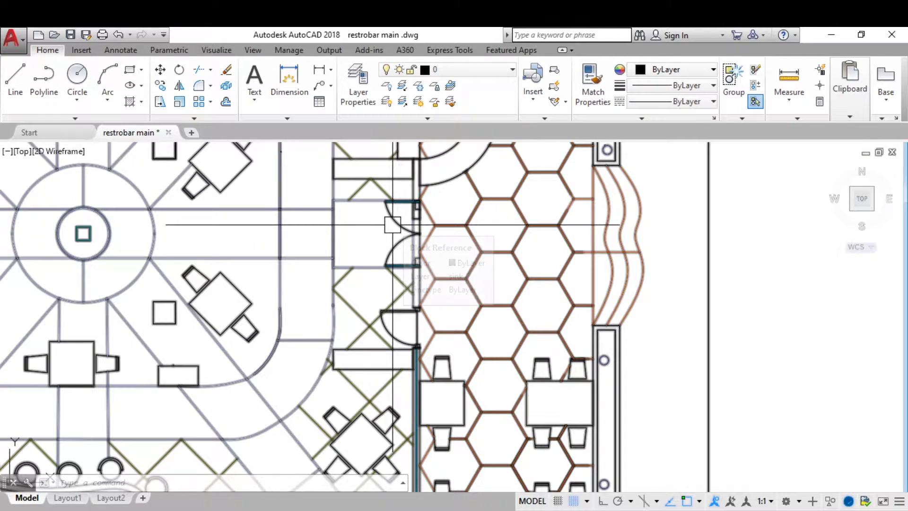
{"action": "scroll", "coordinate": [392, 225], "scroll_direction": "up", "scroll_amount": 2}
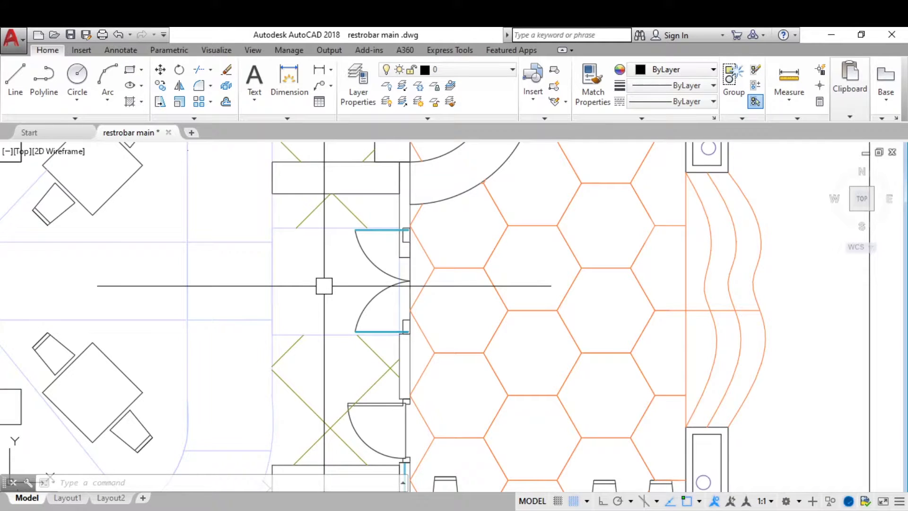
{"action": "scroll", "coordinate": [324, 285], "scroll_direction": "down", "scroll_amount": 3}
{"action": "scroll", "coordinate": [360, 364], "scroll_direction": "up", "scroll_amount": 4}
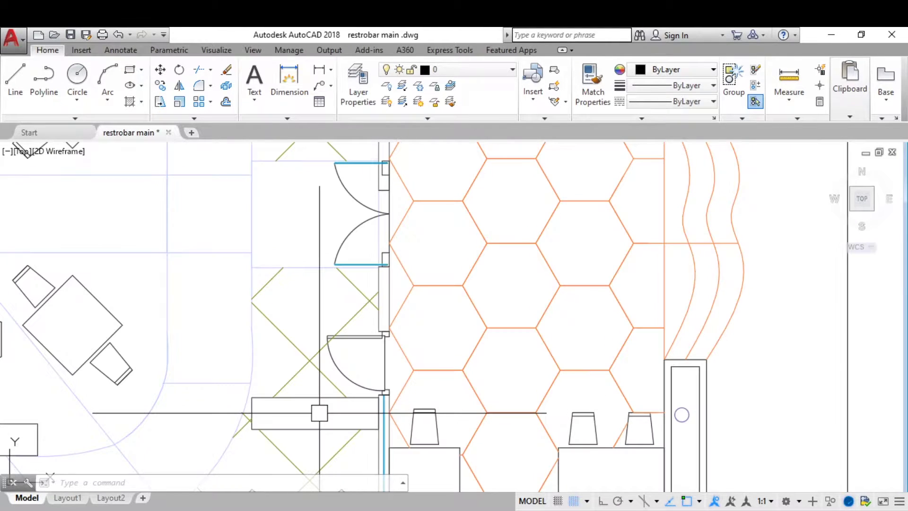
{"action": "scroll", "coordinate": [320, 413], "scroll_direction": "down", "scroll_amount": 5}
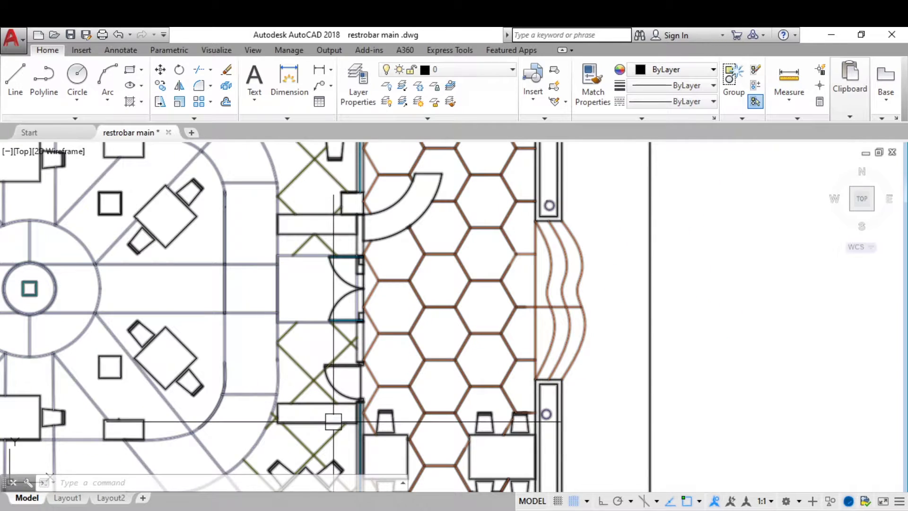
{"action": "scroll", "coordinate": [327, 418], "scroll_direction": "up", "scroll_amount": 5}
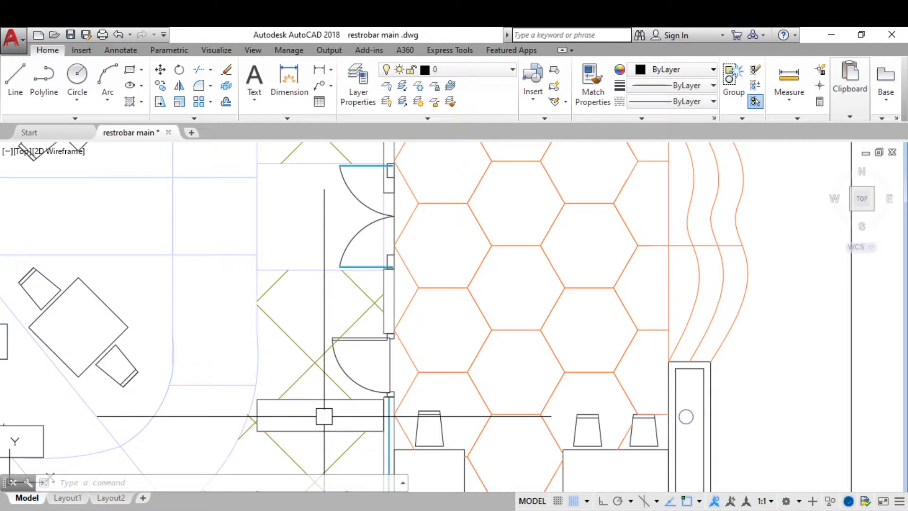
{"action": "scroll", "coordinate": [324, 417], "scroll_direction": "down", "scroll_amount": 5}
{"action": "scroll", "coordinate": [332, 233], "scroll_direction": "up", "scroll_amount": 5}
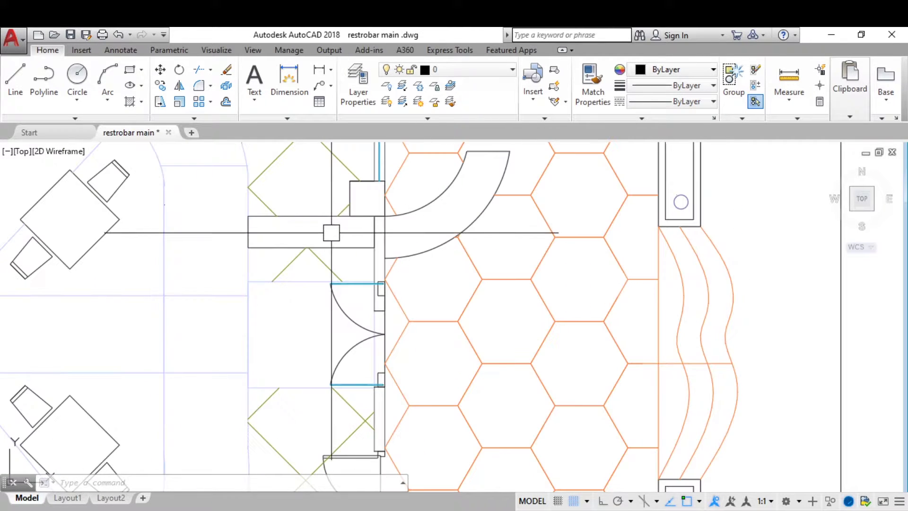
{"action": "scroll", "coordinate": [298, 391], "scroll_direction": "down", "scroll_amount": 4}
{"action": "scroll", "coordinate": [319, 276], "scroll_direction": "up", "scroll_amount": 2}
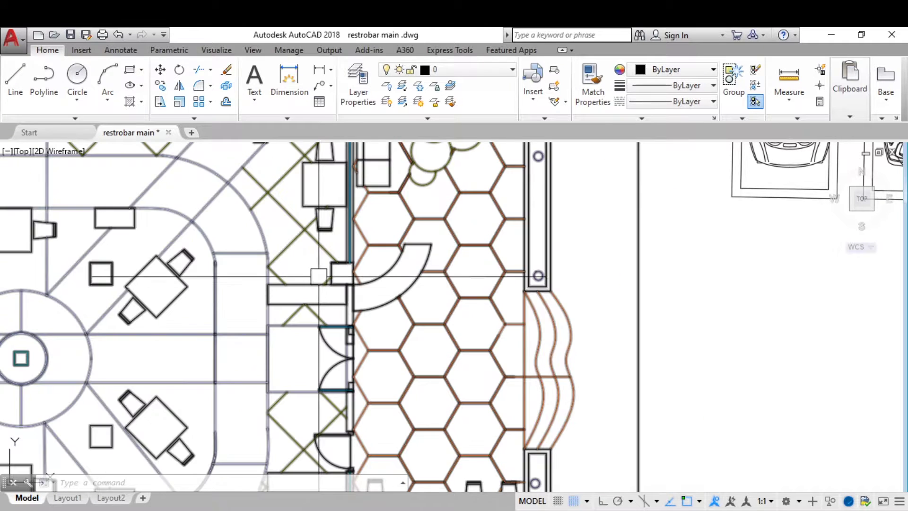
Examine the partition between the hexagon-tiled front area and the dining hall, along with the hall's table arrangement and floor pattern.
{"action": "scroll", "coordinate": [318, 276], "scroll_direction": "down", "scroll_amount": 6}
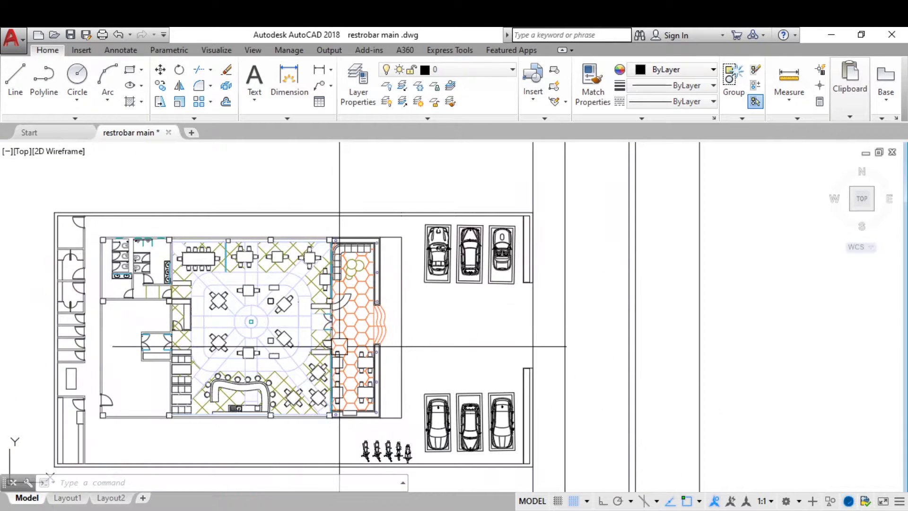
{"action": "scroll", "coordinate": [305, 425], "scroll_direction": "up", "scroll_amount": 4}
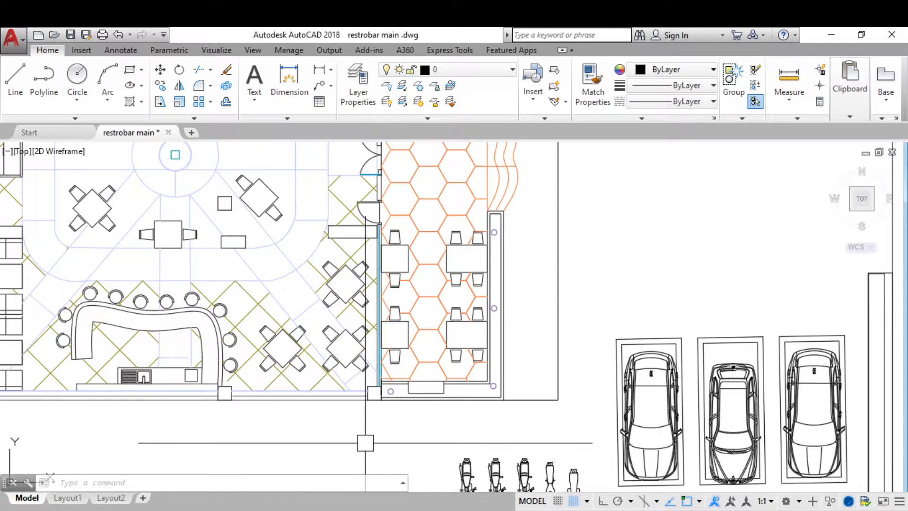
{"action": "scroll", "coordinate": [365, 443], "scroll_direction": "up", "scroll_amount": 3}
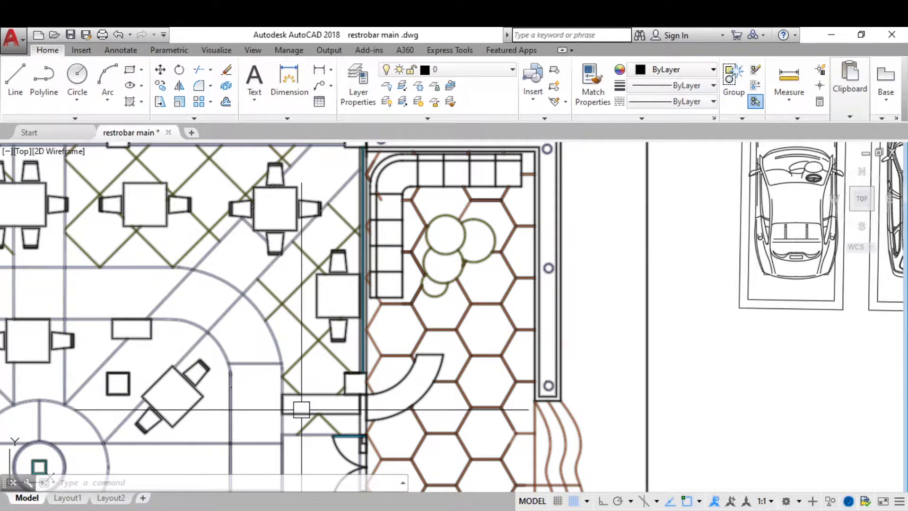
{"action": "scroll", "coordinate": [301, 410], "scroll_direction": "down", "scroll_amount": 2}
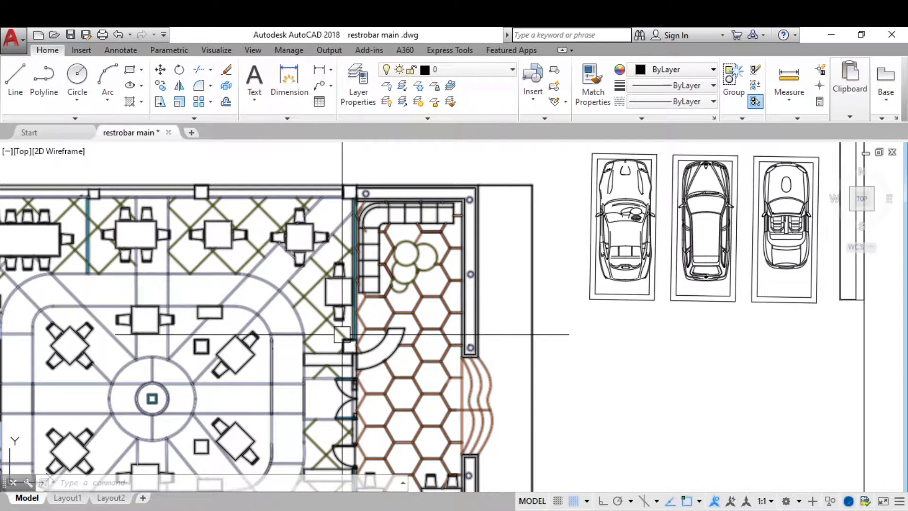
{"action": "scroll", "coordinate": [315, 274], "scroll_direction": "down", "scroll_amount": 2}
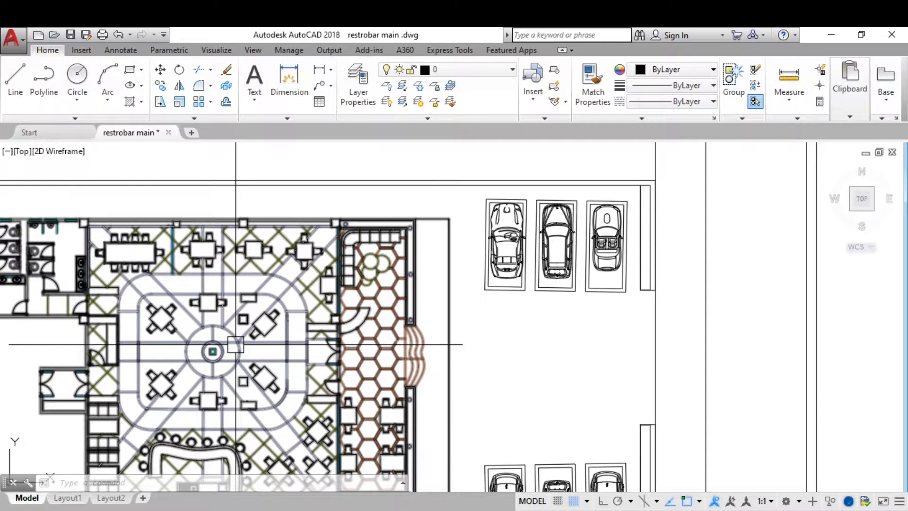
{"action": "scroll", "coordinate": [236, 344], "scroll_direction": "up", "scroll_amount": 2}
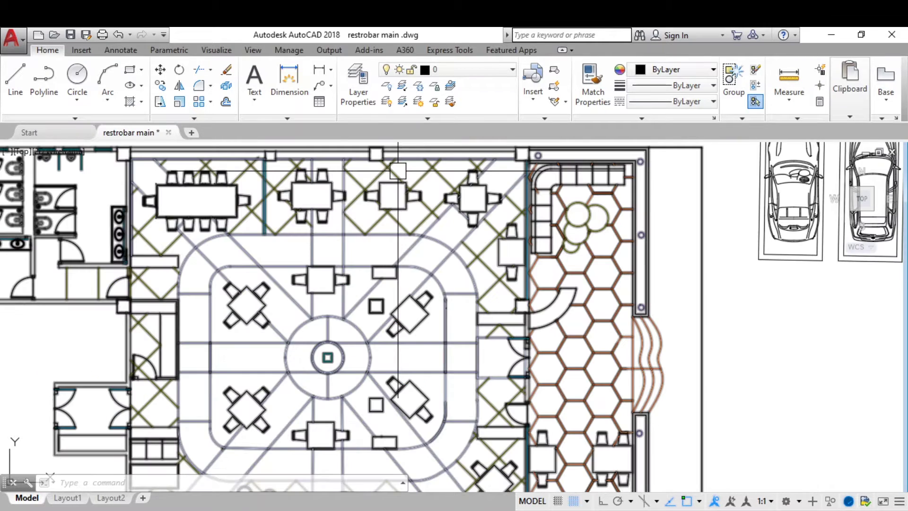
Examine the ten-seat table, the booth seating along the side wall and the curved bar counter in the dining hall.
{"action": "scroll", "coordinate": [196, 189], "scroll_direction": "up", "scroll_amount": 4}
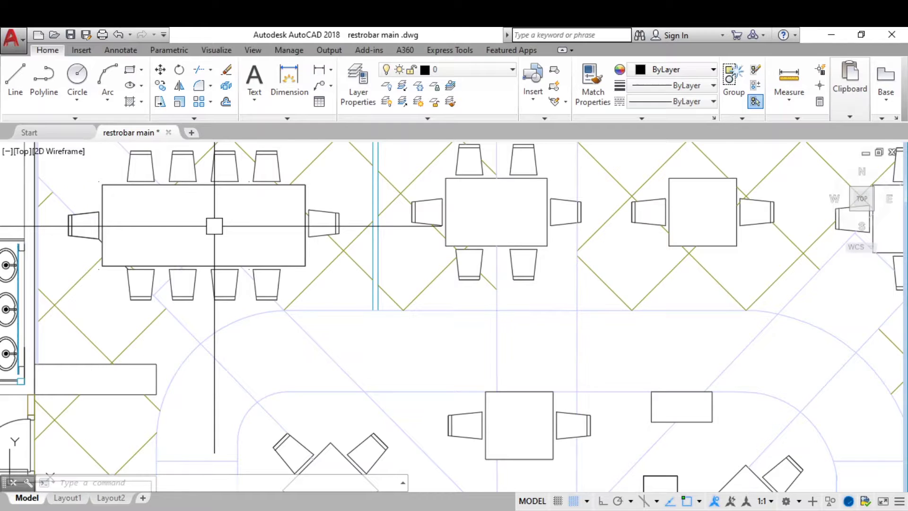
{"action": "scroll", "coordinate": [309, 327], "scroll_direction": "down", "scroll_amount": 8}
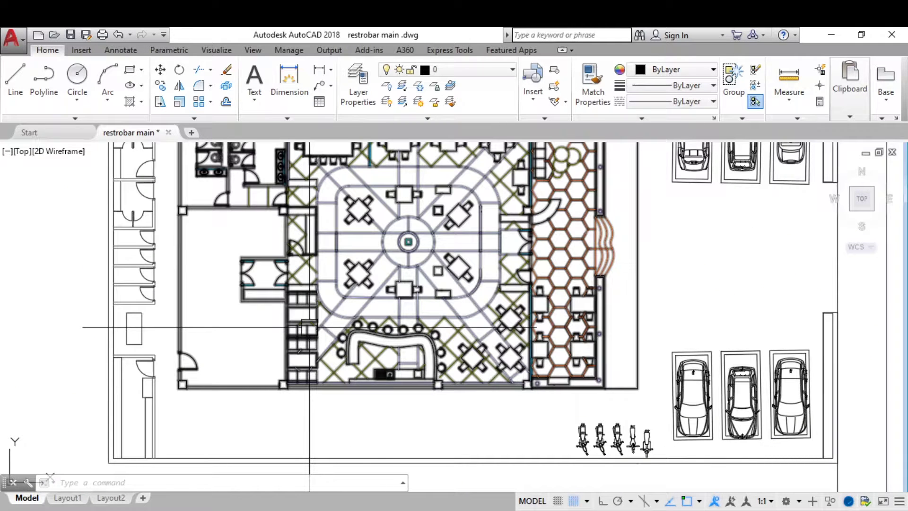
{"action": "scroll", "coordinate": [310, 326], "scroll_direction": "up", "scroll_amount": 2}
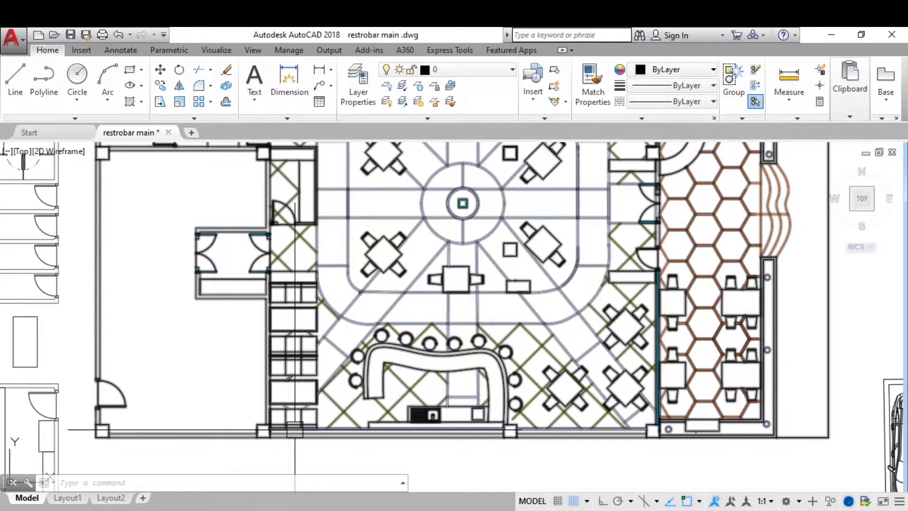
{"action": "scroll", "coordinate": [137, 435], "scroll_direction": "down", "scroll_amount": 5}
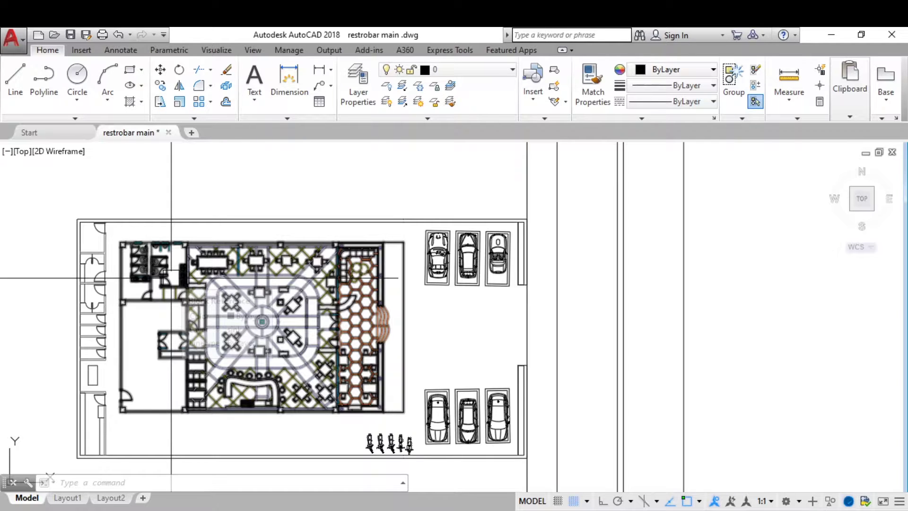
{"action": "scroll", "coordinate": [171, 278], "scroll_direction": "up", "scroll_amount": 2}
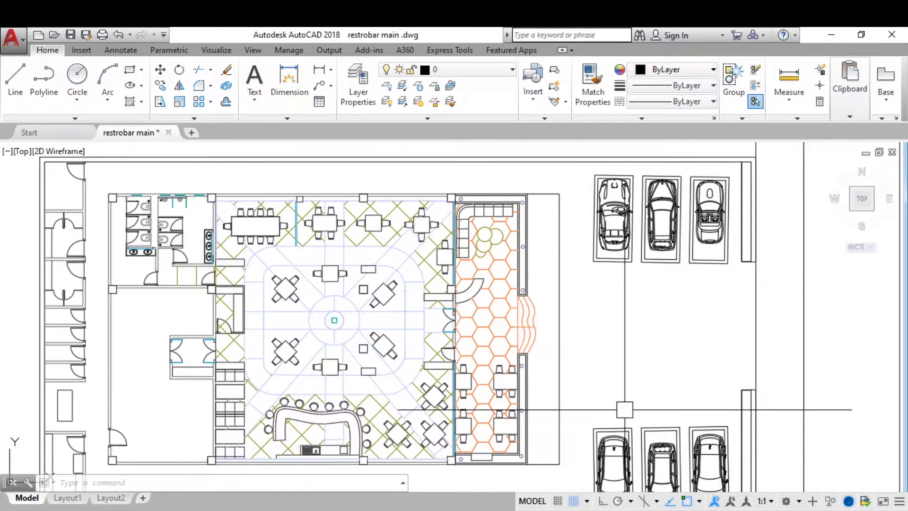
Examine the open passage between the compound wall and the building, from the parking side to the rear row of rooms.
{"action": "middle_click_drag", "start_coordinate": [467, 165], "coordinate": [519, 256]}
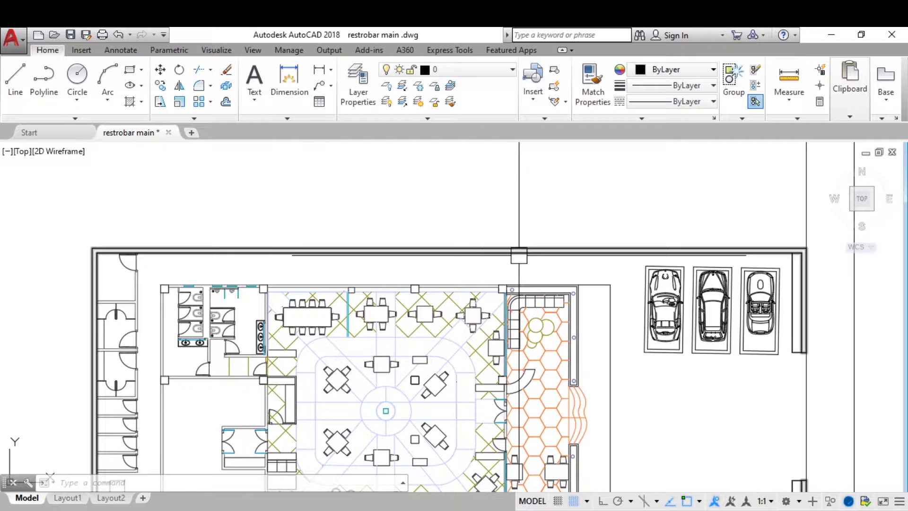
{"action": "scroll", "coordinate": [395, 258], "scroll_direction": "up", "scroll_amount": 2}
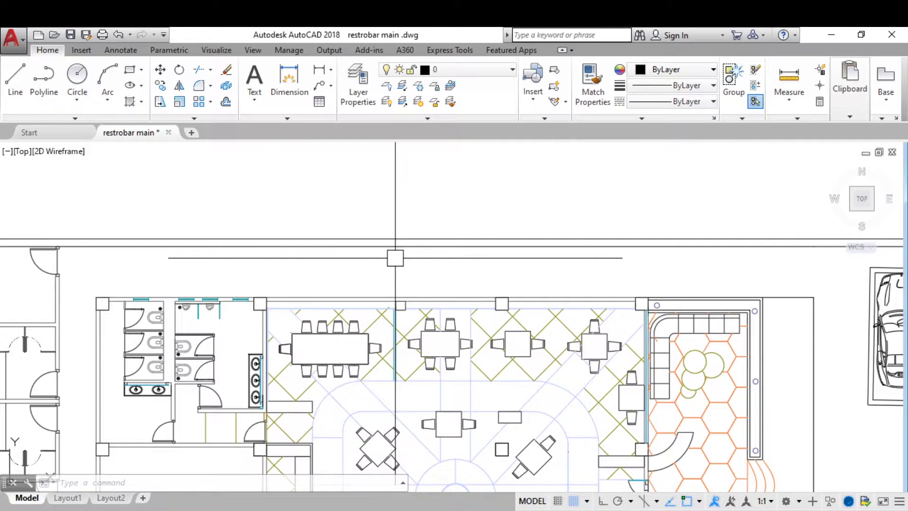
{"action": "middle_click_drag", "start_coordinate": [26, 277], "coordinate": [164, 270]}
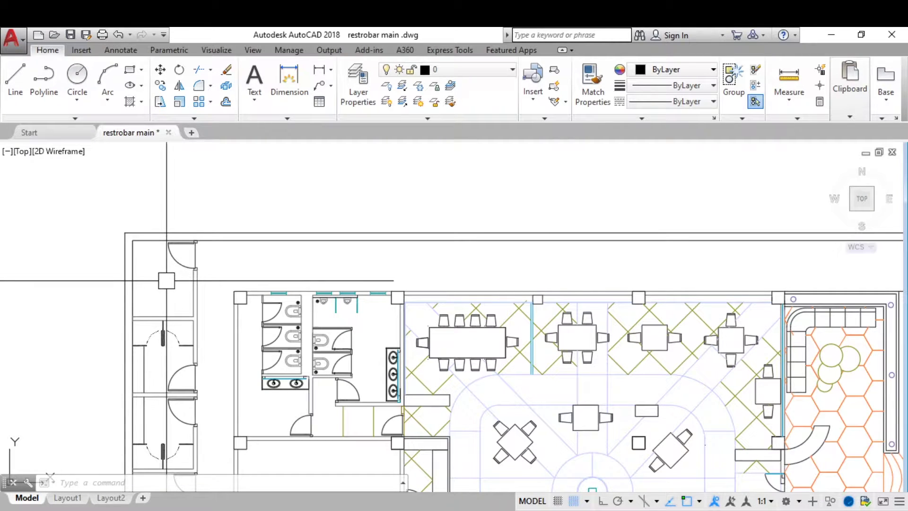
{"action": "scroll", "coordinate": [161, 279], "scroll_direction": "down", "scroll_amount": 3}
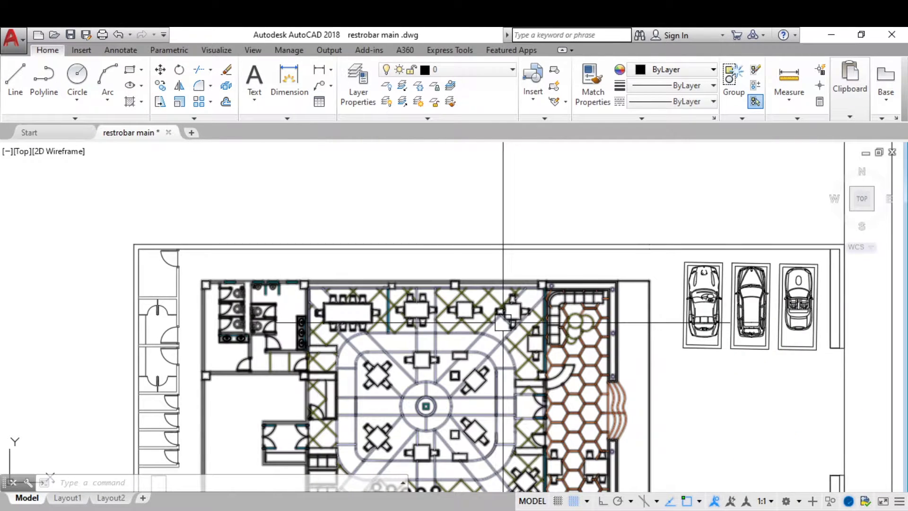
{"action": "scroll", "coordinate": [496, 350], "scroll_direction": "down", "scroll_amount": 2}
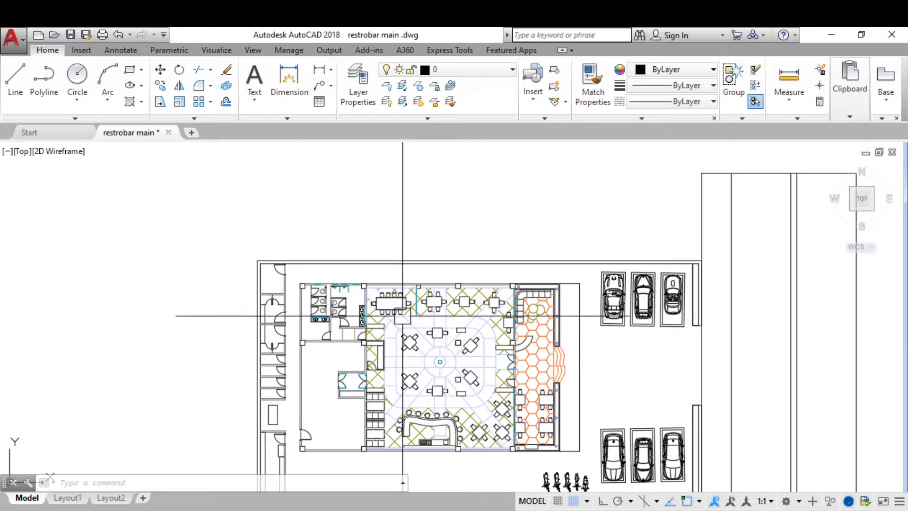
Examine the toilet block and adjoining end of the dining hall, selecting the whole building plan and clearing the selection.
{"action": "scroll", "coordinate": [434, 347], "scroll_direction": "up", "scroll_amount": 2}
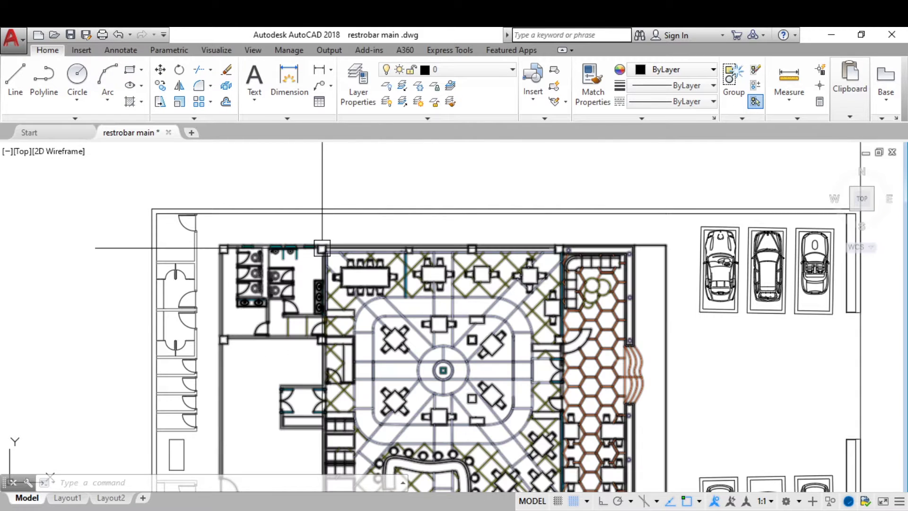
{"action": "scroll", "coordinate": [322, 248], "scroll_direction": "up", "scroll_amount": 2}
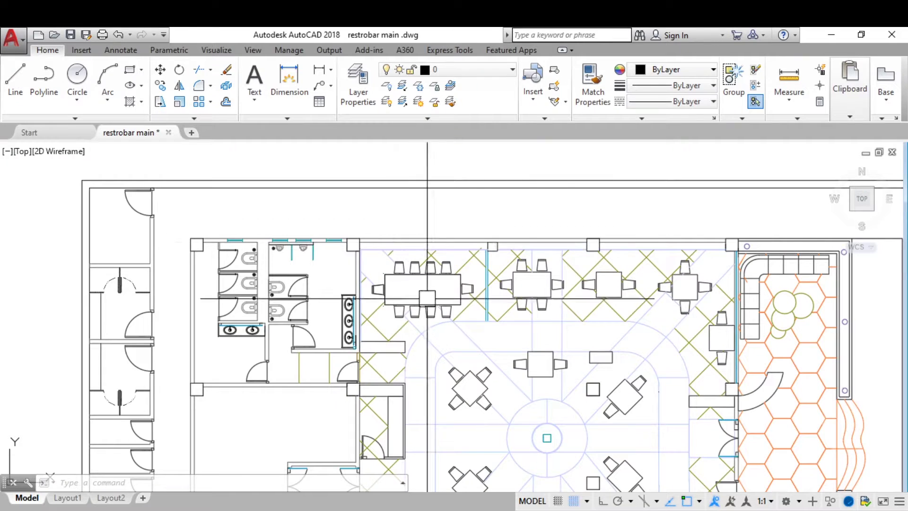
{"action": "left_click", "coordinate": [432, 344]}
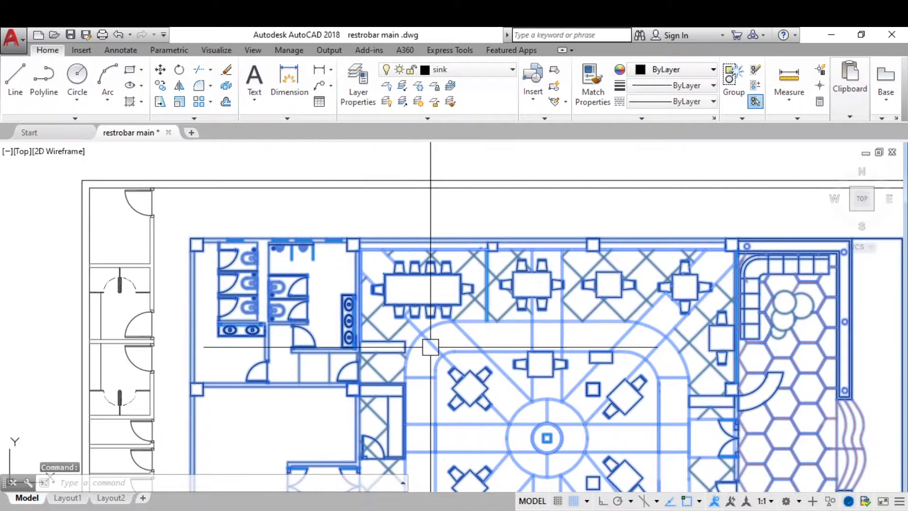
{"action": "key", "text": "Escape"}
{"action": "scroll", "coordinate": [431, 347], "scroll_direction": "down", "scroll_amount": 4}
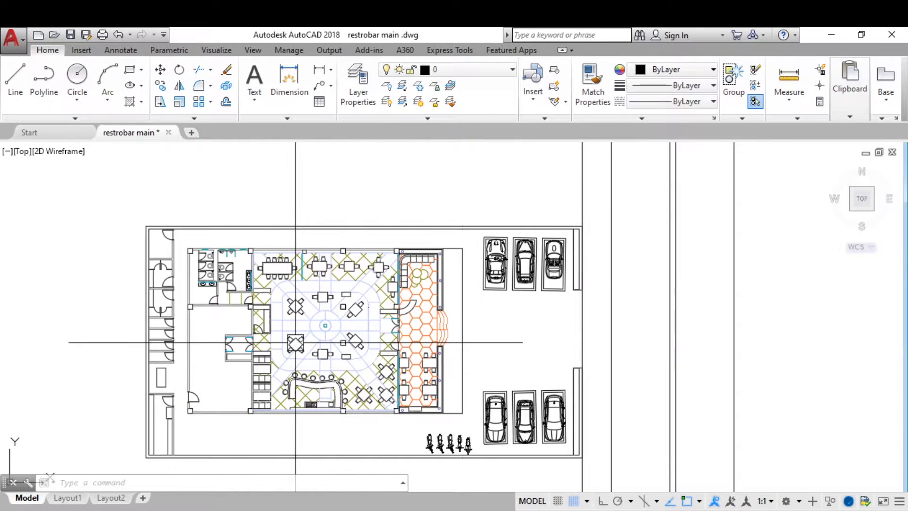
Examine the route from the parking area over the curved steps and through the double door to the hall's circular centre.
{"action": "scroll", "coordinate": [609, 351], "scroll_direction": "up", "scroll_amount": 2}
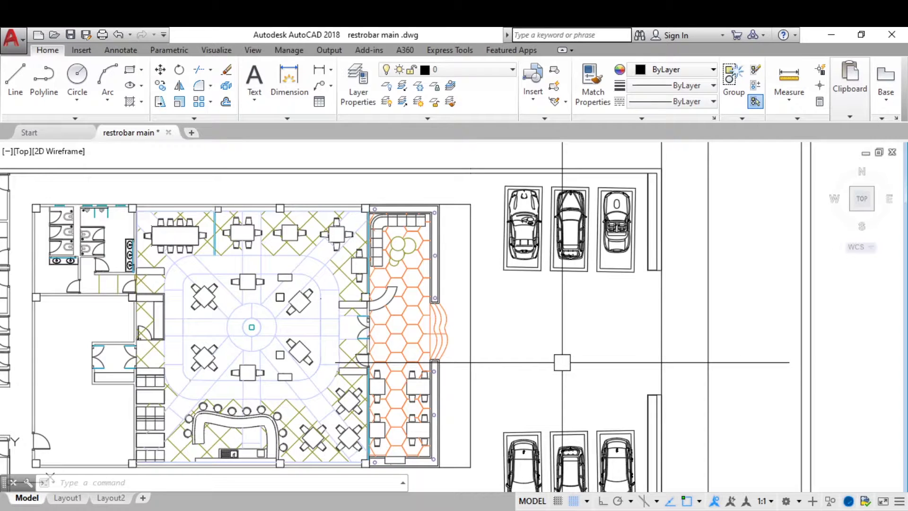
{"action": "scroll", "coordinate": [316, 333], "scroll_direction": "up", "scroll_amount": 4}
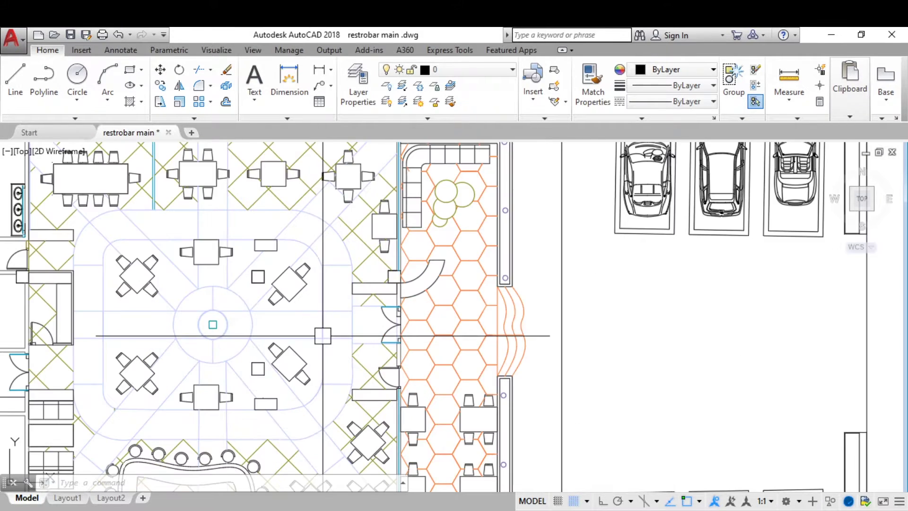
{"action": "scroll", "coordinate": [335, 413], "scroll_direction": "down", "scroll_amount": 1}
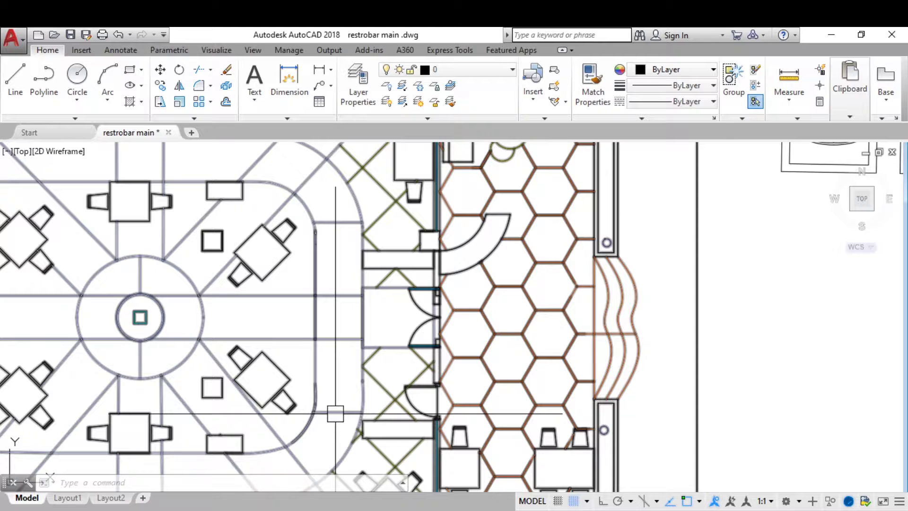
{"action": "scroll", "coordinate": [335, 408], "scroll_direction": "down", "scroll_amount": 1}
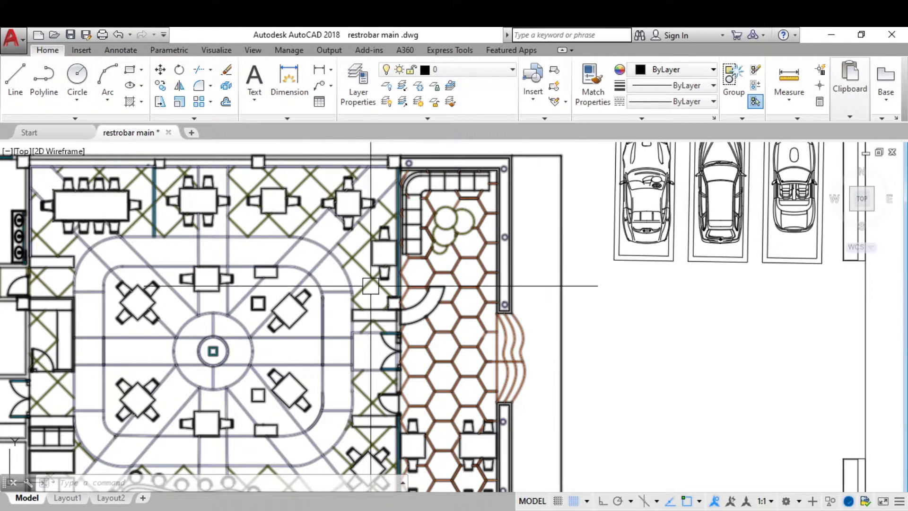
{"action": "scroll", "coordinate": [314, 202], "scroll_direction": "down", "scroll_amount": 2}
Examine the row of tables along the dining hall's outer wall, including the partition beside the ten-seat table.
{"action": "scroll", "coordinate": [343, 240], "scroll_direction": "up", "scroll_amount": 5}
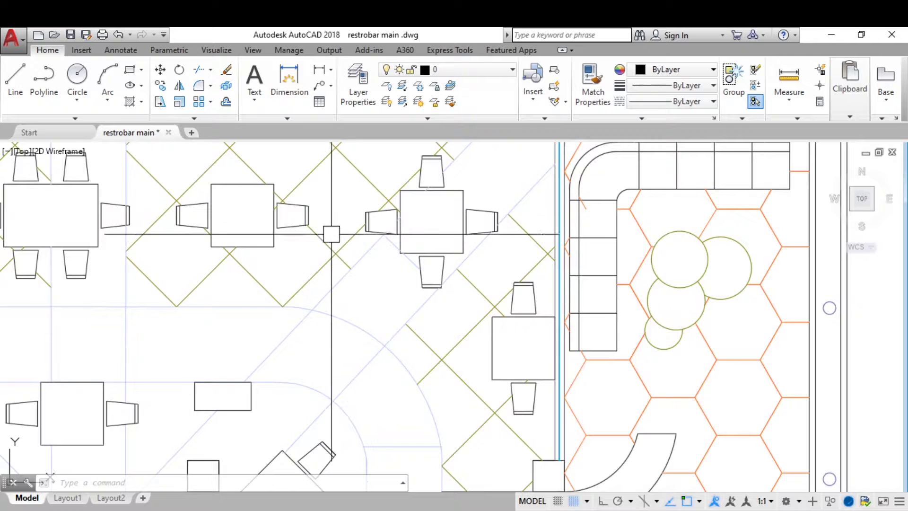
{"action": "scroll", "coordinate": [405, 260], "scroll_direction": "down", "scroll_amount": 4}
{"action": "scroll", "coordinate": [540, 328], "scroll_direction": "down", "scroll_amount": 2}
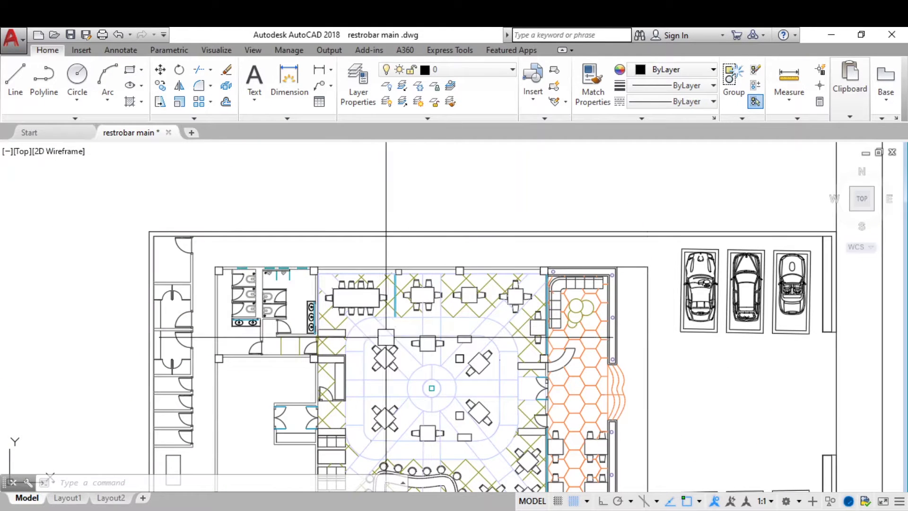
{"action": "scroll", "coordinate": [321, 319], "scroll_direction": "up", "scroll_amount": 2}
{"action": "scroll", "coordinate": [351, 323], "scroll_direction": "up", "scroll_amount": 2}
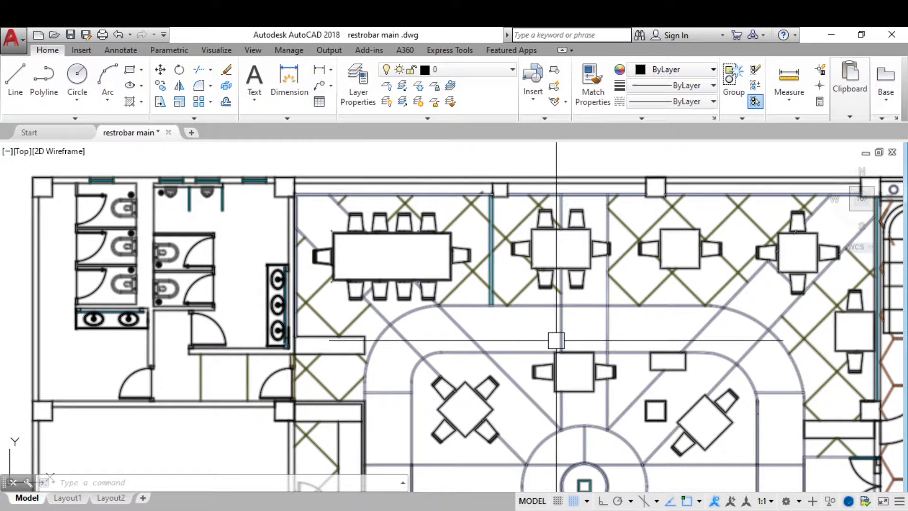
{"action": "scroll", "coordinate": [552, 355], "scroll_direction": "down", "scroll_amount": 3}
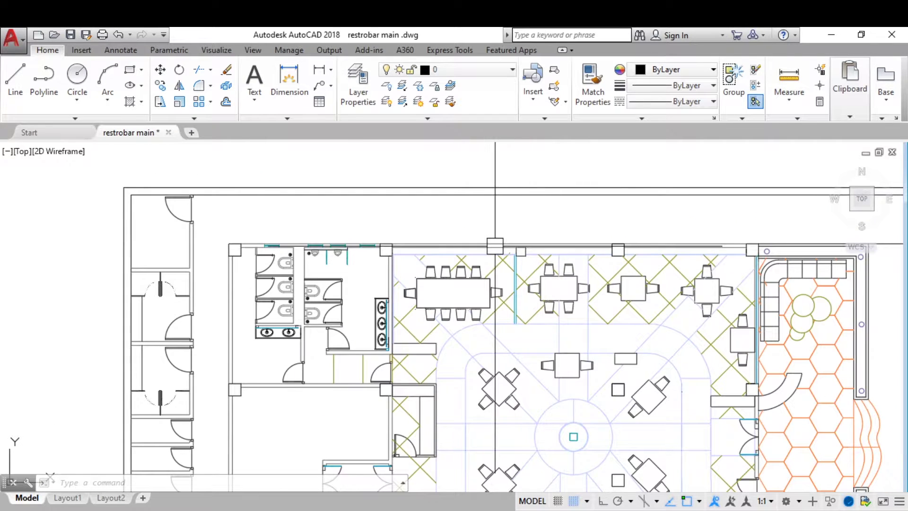
{"action": "scroll", "coordinate": [476, 260], "scroll_direction": "up", "scroll_amount": 5}
{"action": "scroll", "coordinate": [365, 256], "scroll_direction": "down", "scroll_amount": 4}
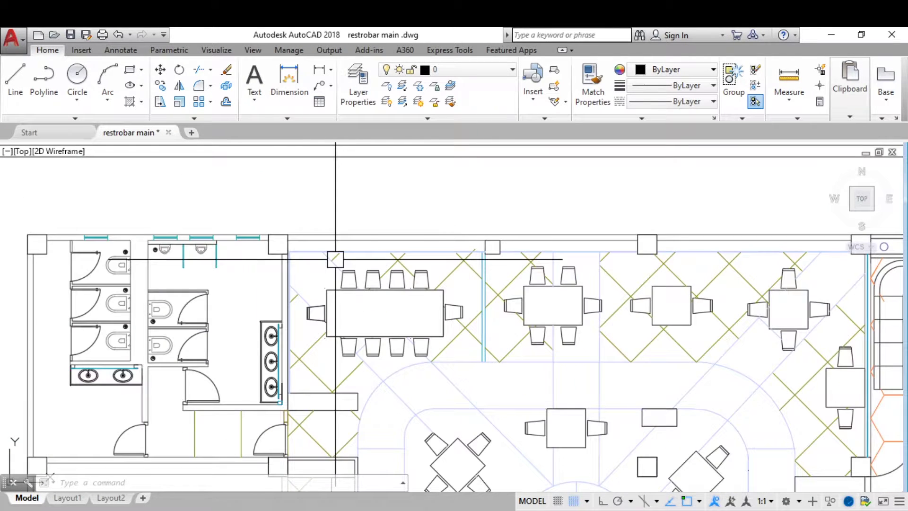
{"action": "scroll", "coordinate": [466, 197], "scroll_direction": "down", "scroll_amount": 2}
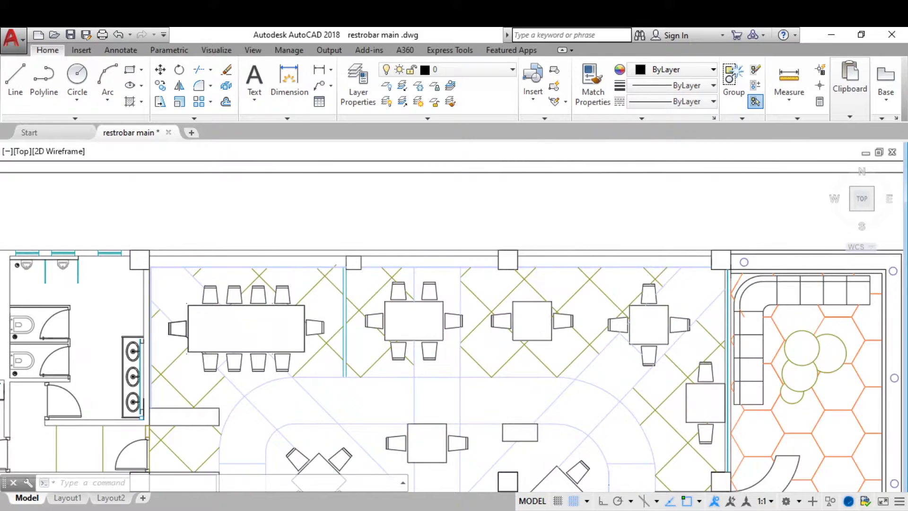
Examine the outer wall behind the curved bar counter and the diagonal four-seat tables beside it.
{"action": "scroll", "coordinate": [538, 197], "scroll_direction": "down", "scroll_amount": 2}
{"action": "scroll", "coordinate": [538, 383], "scroll_direction": "up", "scroll_amount": 5}
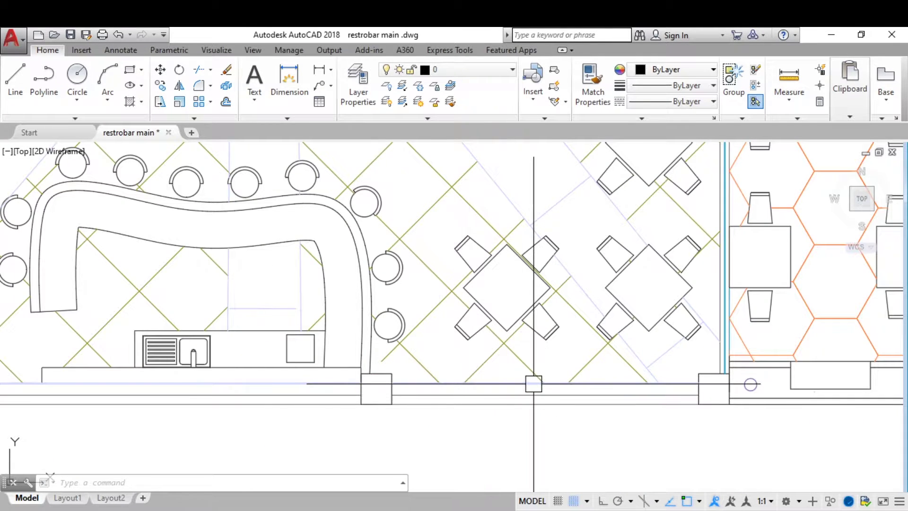
{"action": "scroll", "coordinate": [373, 395], "scroll_direction": "down", "scroll_amount": 2}
{"action": "scroll", "coordinate": [255, 361], "scroll_direction": "up", "scroll_amount": 1}
{"action": "scroll", "coordinate": [403, 379], "scroll_direction": "down", "scroll_amount": 4}
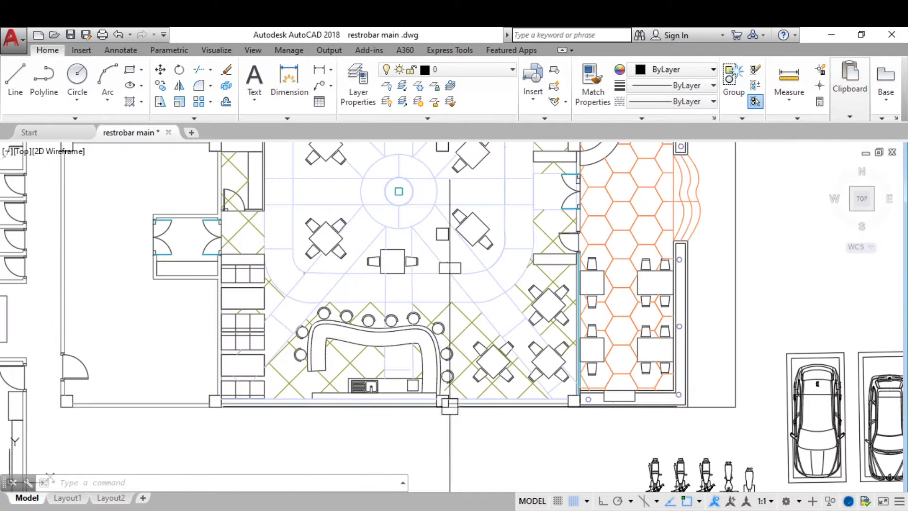
{"action": "scroll", "coordinate": [454, 267], "scroll_direction": "up", "scroll_amount": 2}
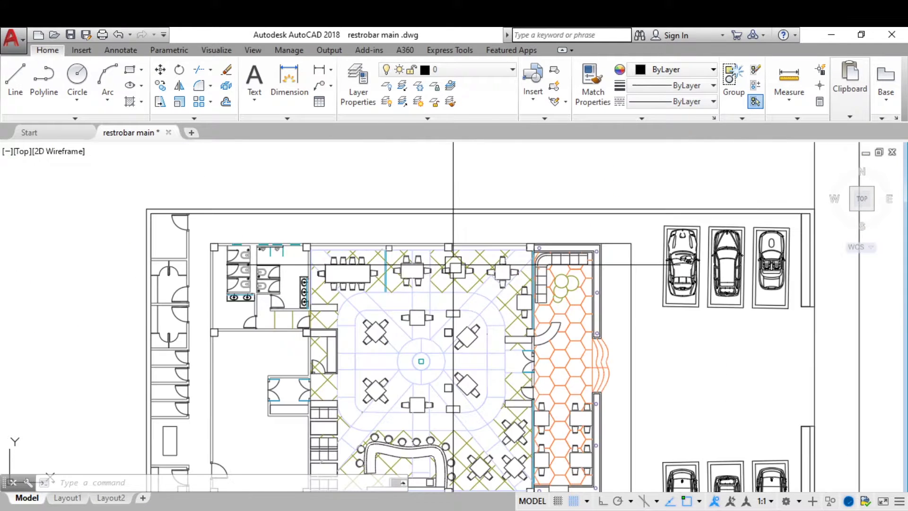
Examine the dining hall's opposite outer wall and the open strip separating it from the compound wall.
{"action": "scroll", "coordinate": [453, 266], "scroll_direction": "up", "scroll_amount": 1}
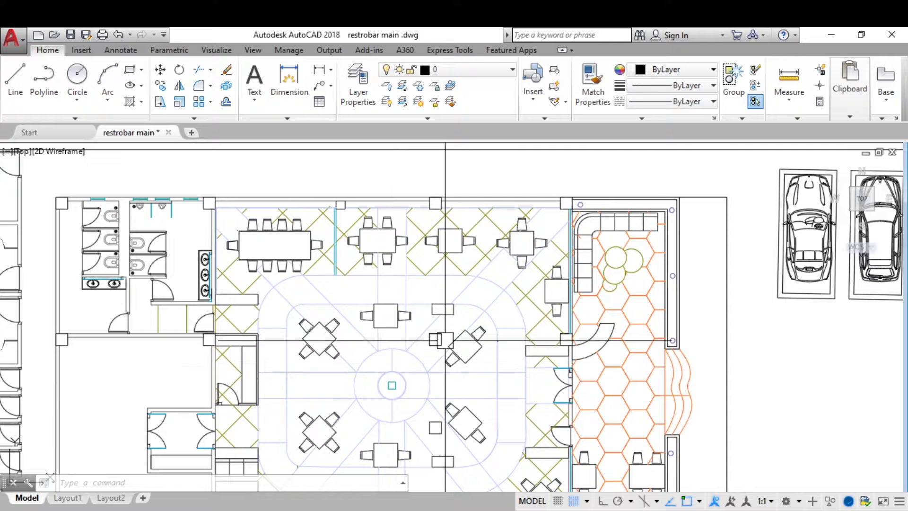
{"action": "scroll", "coordinate": [559, 357], "scroll_direction": "down", "scroll_amount": 1}
{"action": "scroll", "coordinate": [419, 261], "scroll_direction": "up", "scroll_amount": 2}
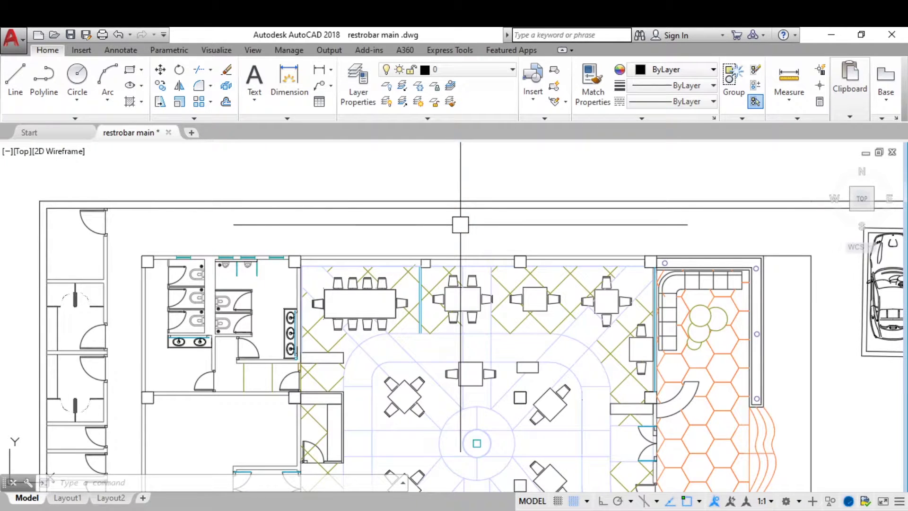
{"action": "scroll", "coordinate": [461, 225], "scroll_direction": "down", "scroll_amount": 2}
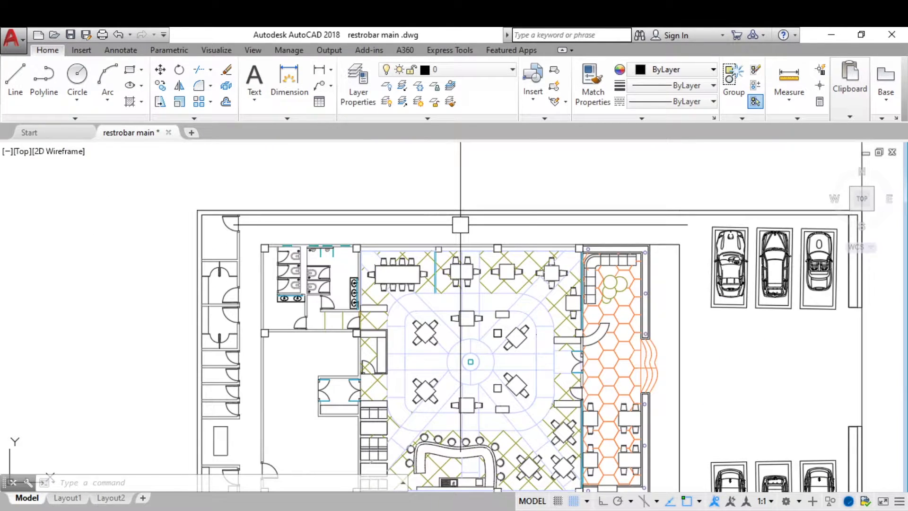
{"action": "scroll", "coordinate": [681, 272], "scroll_direction": "down", "scroll_amount": 2}
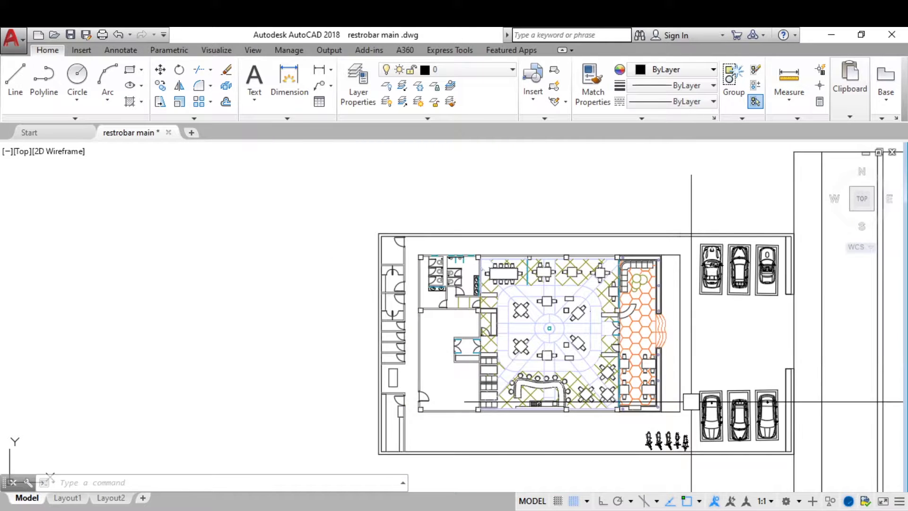
Examine the rear service strip's corner room near the toilets and its place in the overall floor plan.
{"action": "scroll", "coordinate": [692, 386], "scroll_direction": "up", "scroll_amount": 2}
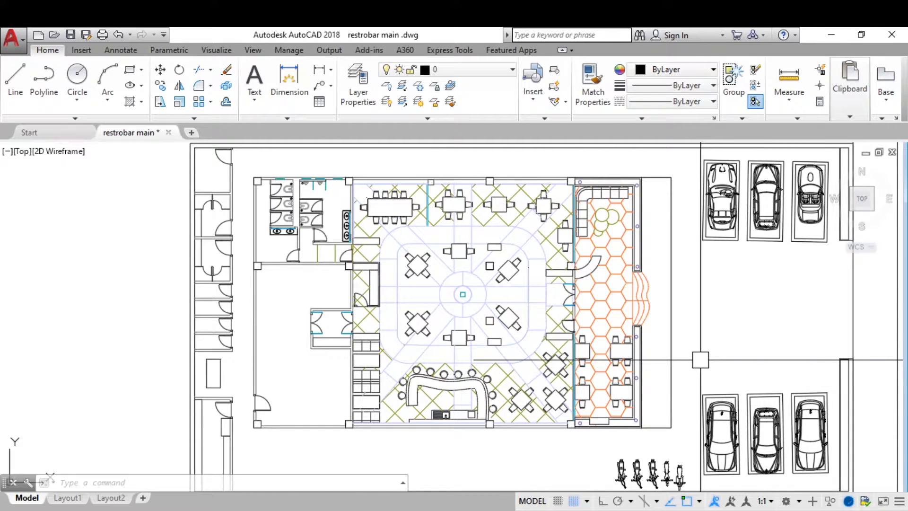
{"action": "scroll", "coordinate": [688, 340], "scroll_direction": "down", "scroll_amount": 3}
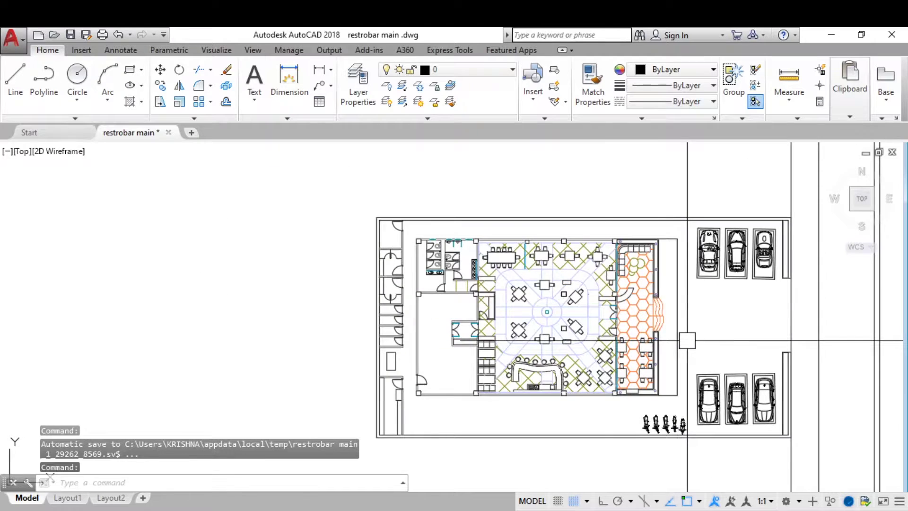
{"action": "scroll", "coordinate": [416, 234], "scroll_direction": "up", "scroll_amount": 2}
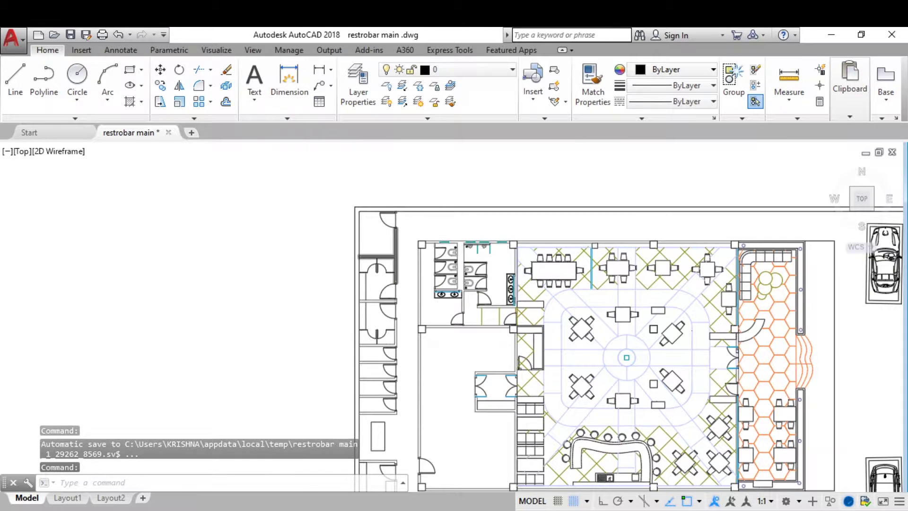
{"action": "scroll", "coordinate": [388, 242], "scroll_direction": "up", "scroll_amount": 4}
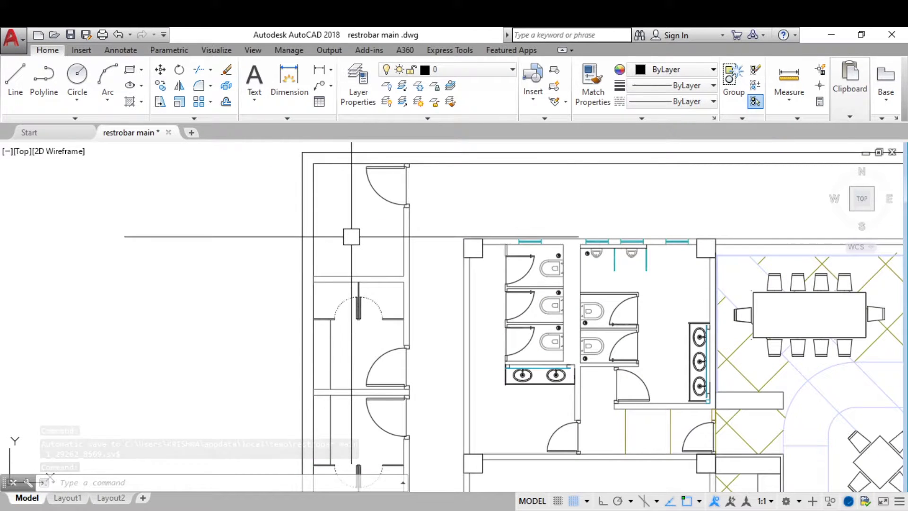
{"action": "scroll", "coordinate": [352, 236], "scroll_direction": "down", "scroll_amount": 4}
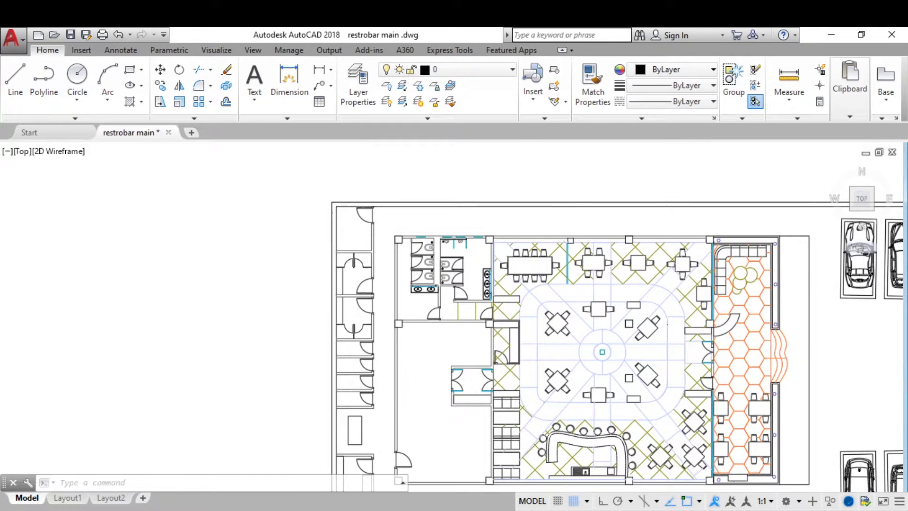
{"action": "scroll", "coordinate": [350, 233], "scroll_direction": "up", "scroll_amount": 4}
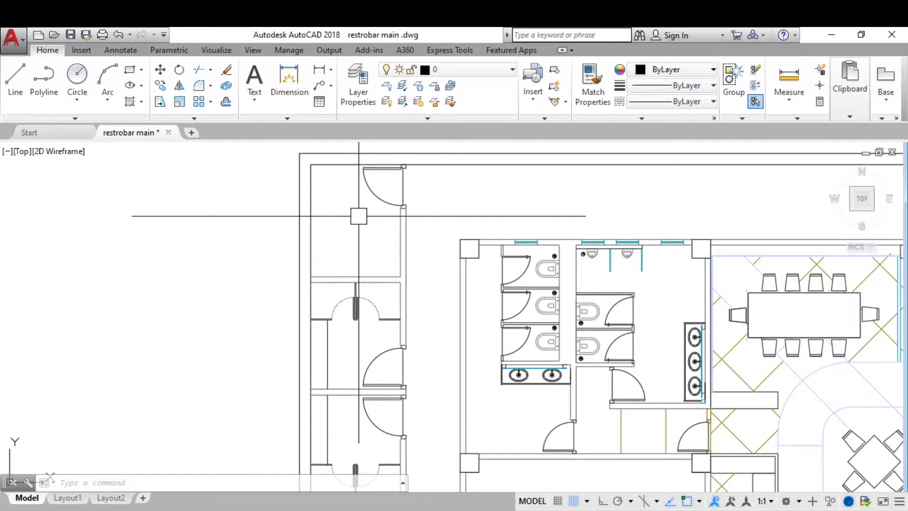
{"action": "scroll", "coordinate": [358, 216], "scroll_direction": "down", "scroll_amount": 2}
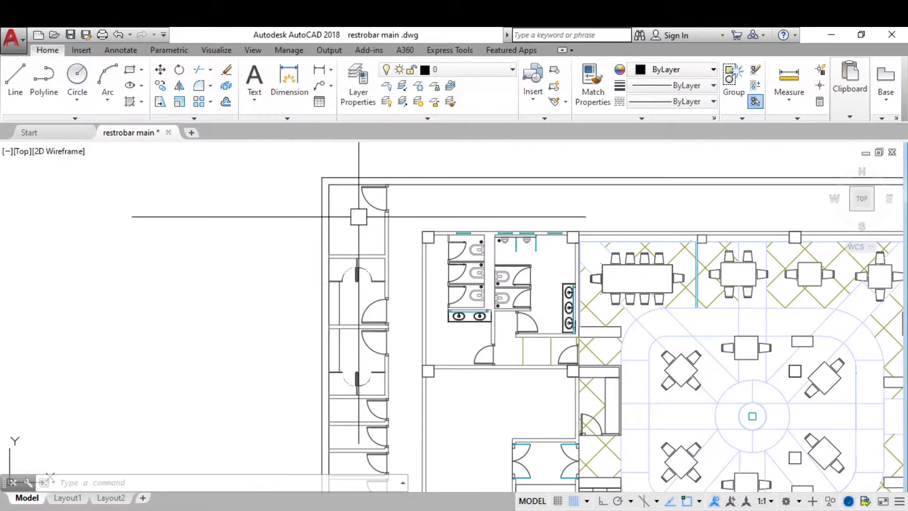
{"action": "scroll", "coordinate": [354, 211], "scroll_direction": "down", "scroll_amount": 2}
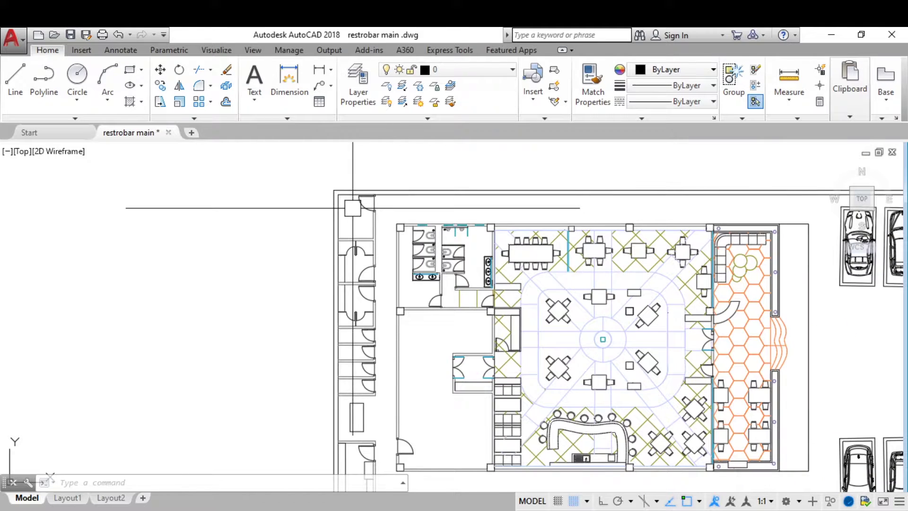
Examine the two mirrored rear rooms with dashed swing arcs, including their entrance doors and the wall between them.
{"action": "scroll", "coordinate": [405, 264], "scroll_direction": "up", "scroll_amount": 5}
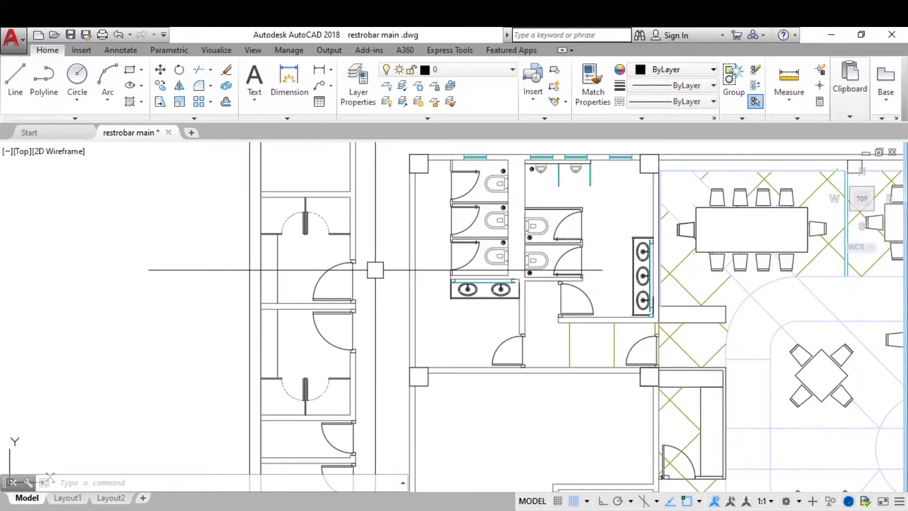
{"action": "scroll", "coordinate": [375, 271], "scroll_direction": "up", "scroll_amount": 2}
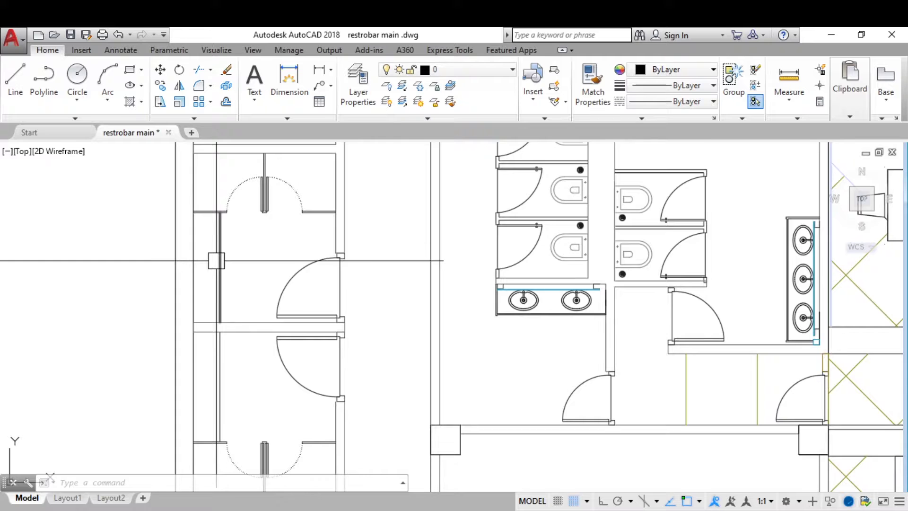
{"action": "scroll", "coordinate": [217, 261], "scroll_direction": "up", "scroll_amount": 5}
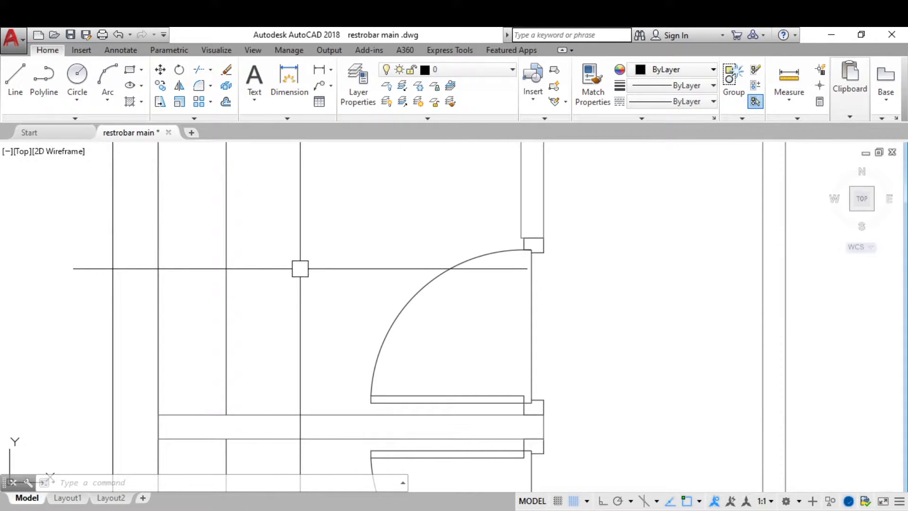
{"action": "scroll", "coordinate": [300, 266], "scroll_direction": "down", "scroll_amount": 2}
{"action": "scroll", "coordinate": [524, 266], "scroll_direction": "down", "scroll_amount": 4}
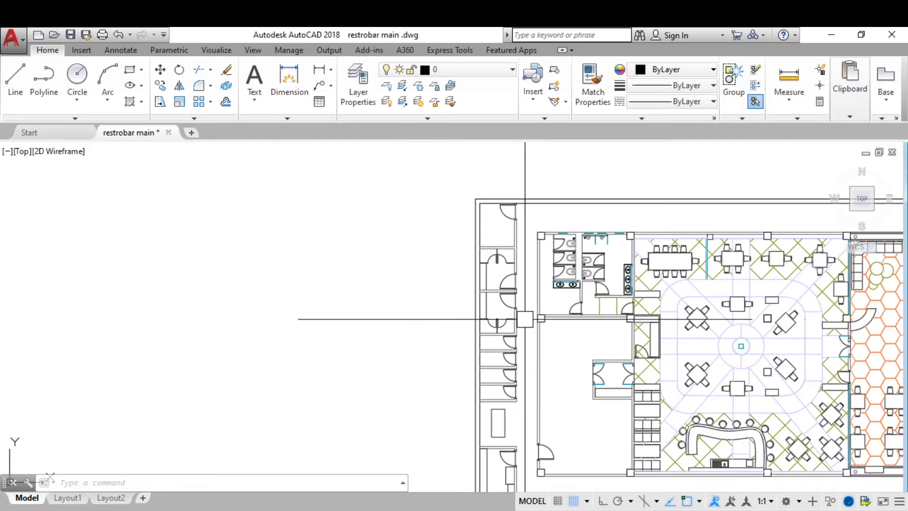
{"action": "scroll", "coordinate": [530, 334], "scroll_direction": "up", "scroll_amount": 5}
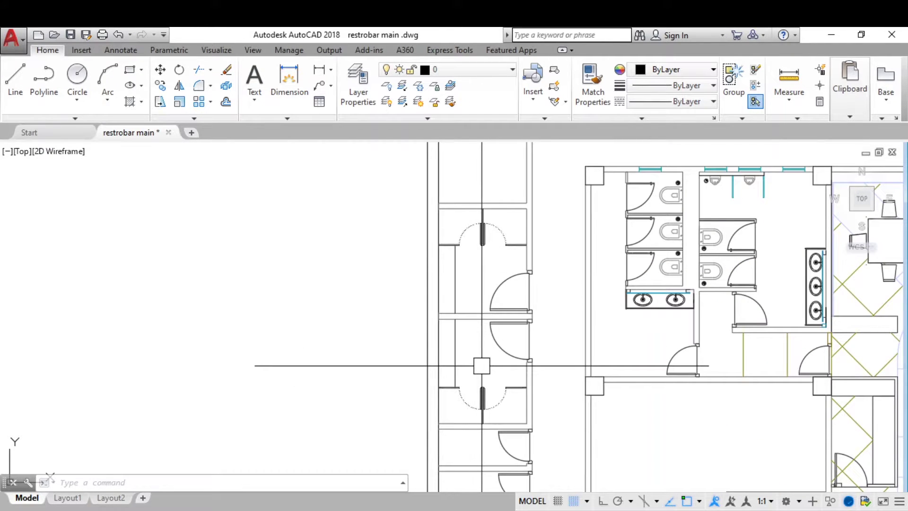
{"action": "scroll", "coordinate": [488, 237], "scroll_direction": "down", "scroll_amount": 4}
Examine the row of four small single-door rear rooms and the adjoining open bay with the rectangular table.
{"action": "scroll", "coordinate": [509, 317], "scroll_direction": "up", "scroll_amount": 5}
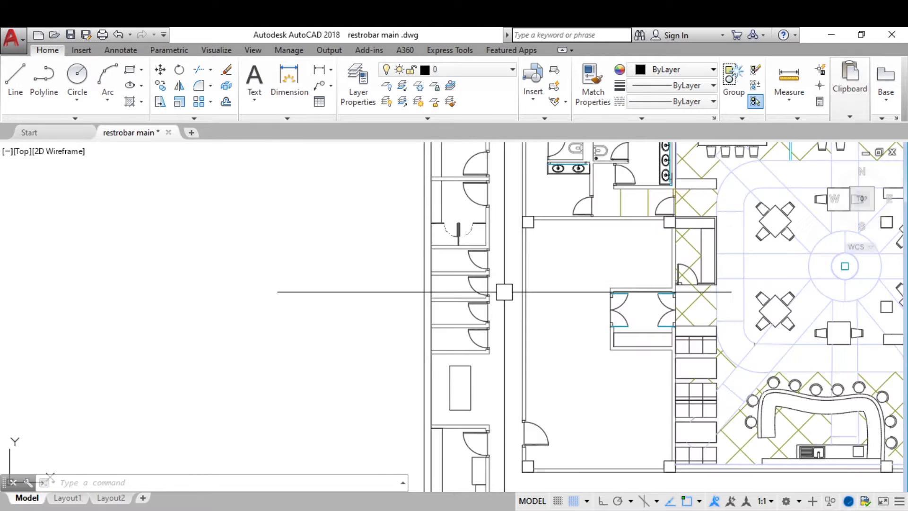
{"action": "scroll", "coordinate": [482, 248], "scroll_direction": "up", "scroll_amount": 2}
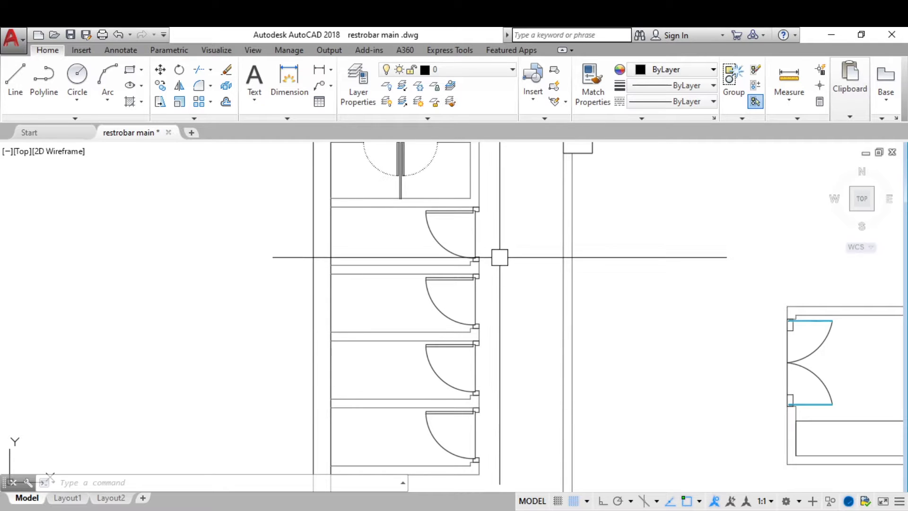
{"action": "scroll", "coordinate": [500, 237], "scroll_direction": "down", "scroll_amount": 5}
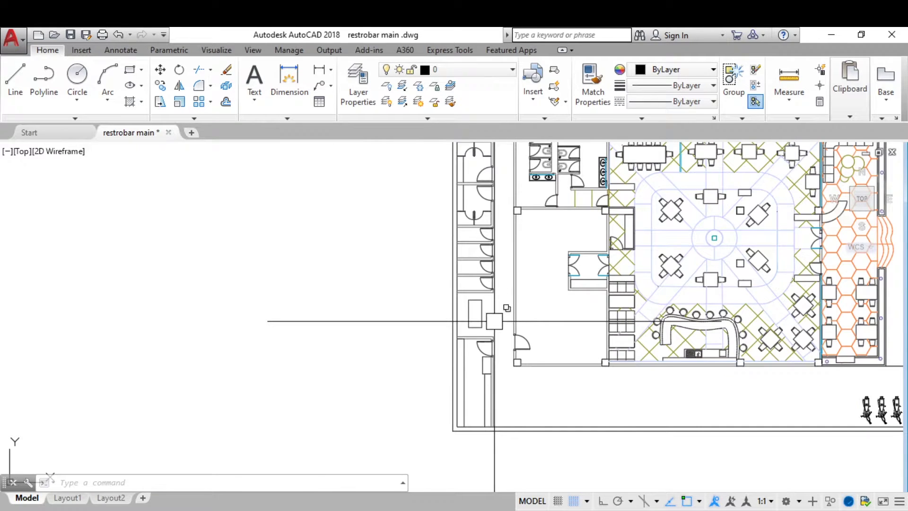
{"action": "scroll", "coordinate": [487, 324], "scroll_direction": "up", "scroll_amount": 2}
{"action": "scroll", "coordinate": [491, 279], "scroll_direction": "up", "scroll_amount": 2}
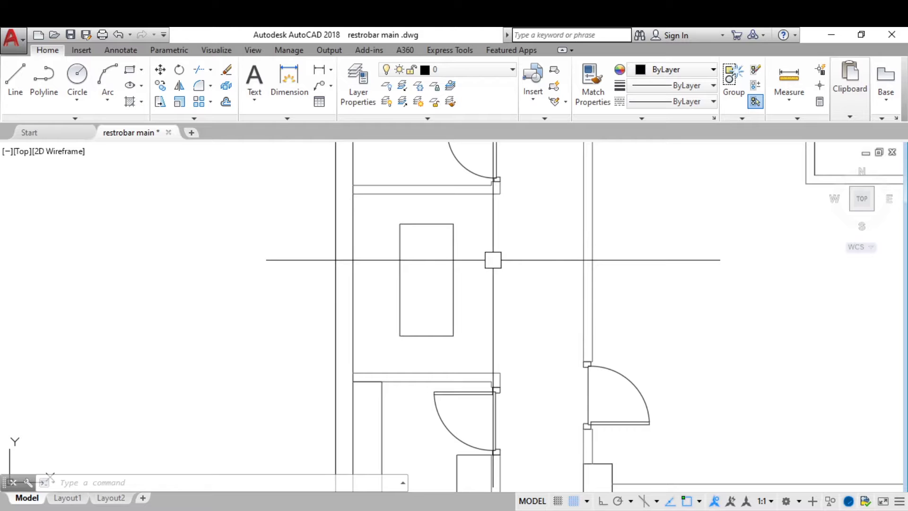
{"action": "scroll", "coordinate": [492, 253], "scroll_direction": "down", "scroll_amount": 2}
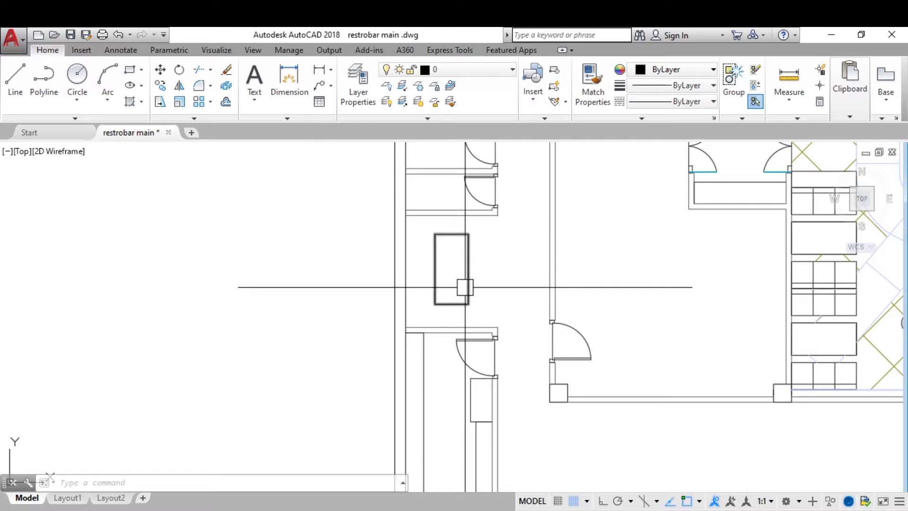
{"action": "scroll", "coordinate": [473, 252], "scroll_direction": "down", "scroll_amount": 4}
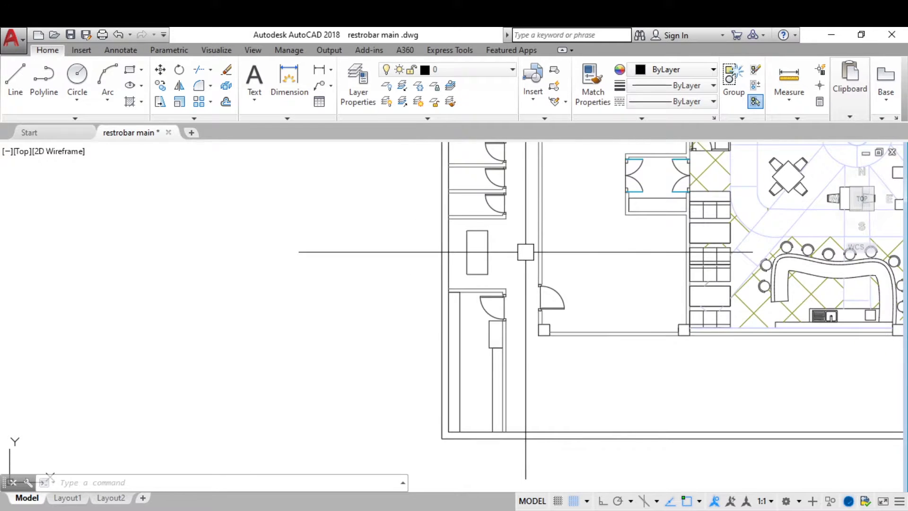
Examine the long narrow corner room at the rear, highlighting the furniture outlines along both of its long walls.
{"action": "scroll", "coordinate": [527, 365], "scroll_direction": "up", "scroll_amount": 4}
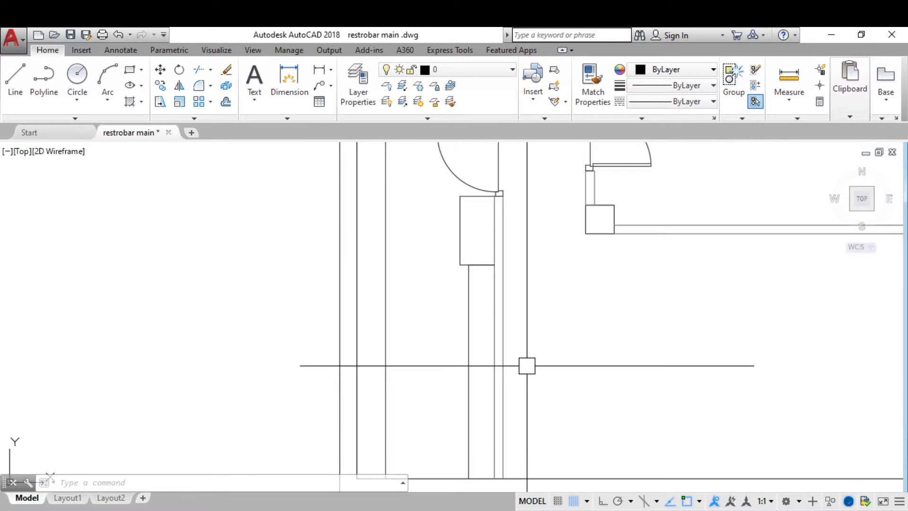
{"action": "scroll", "coordinate": [527, 362], "scroll_direction": "down", "scroll_amount": 1}
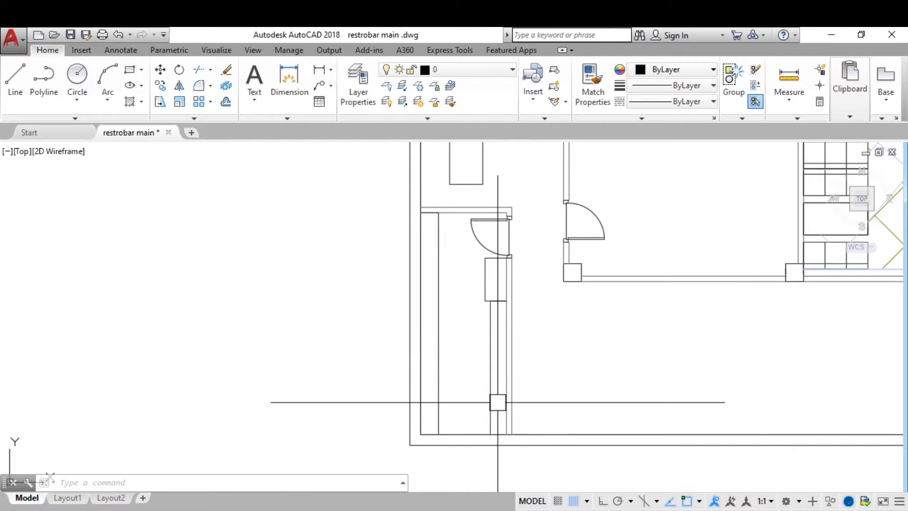
{"action": "left_click", "coordinate": [488, 365]}
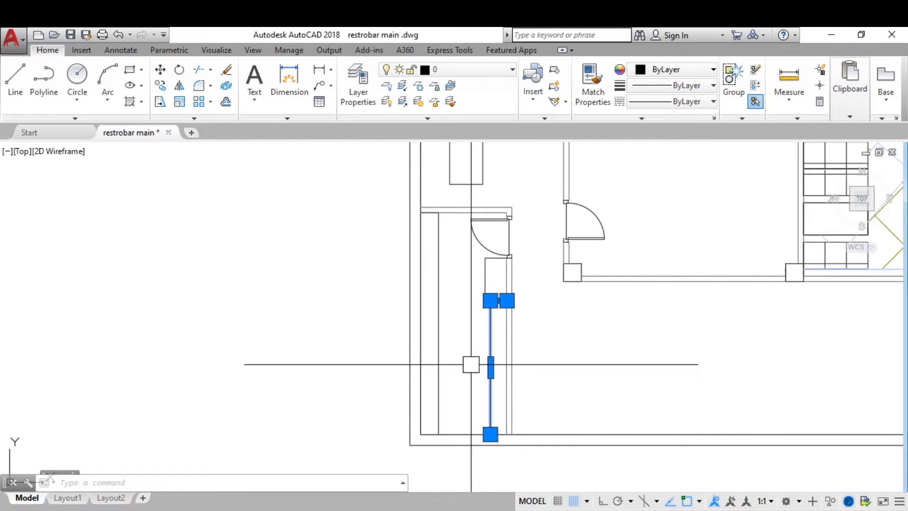
{"action": "key", "text": "Escape"}
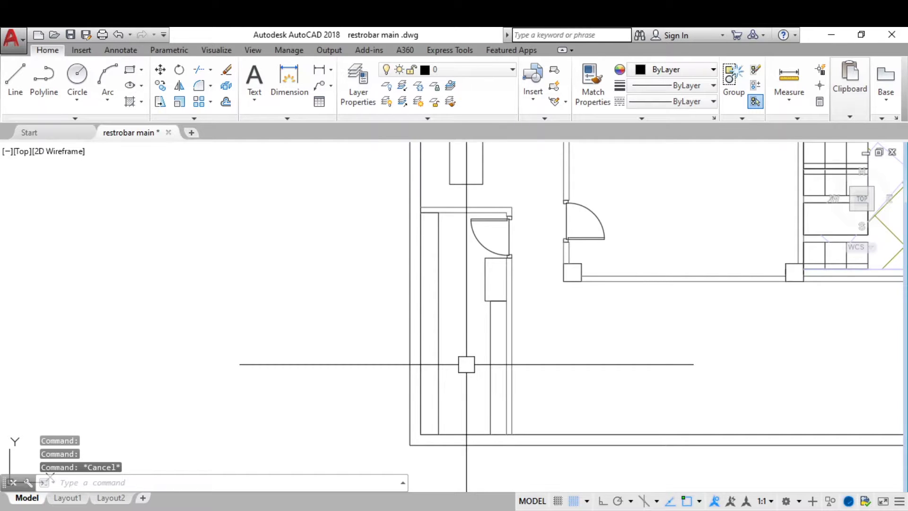
{"action": "scroll", "coordinate": [466, 363], "scroll_direction": "down", "scroll_amount": 2}
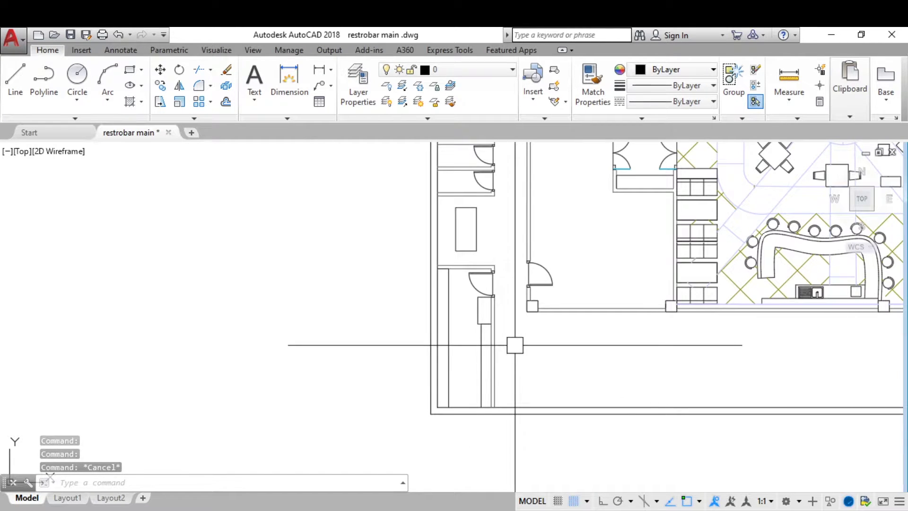
{"action": "scroll", "coordinate": [469, 356], "scroll_direction": "up", "scroll_amount": 2}
{"action": "left_click", "coordinate": [436, 305]}
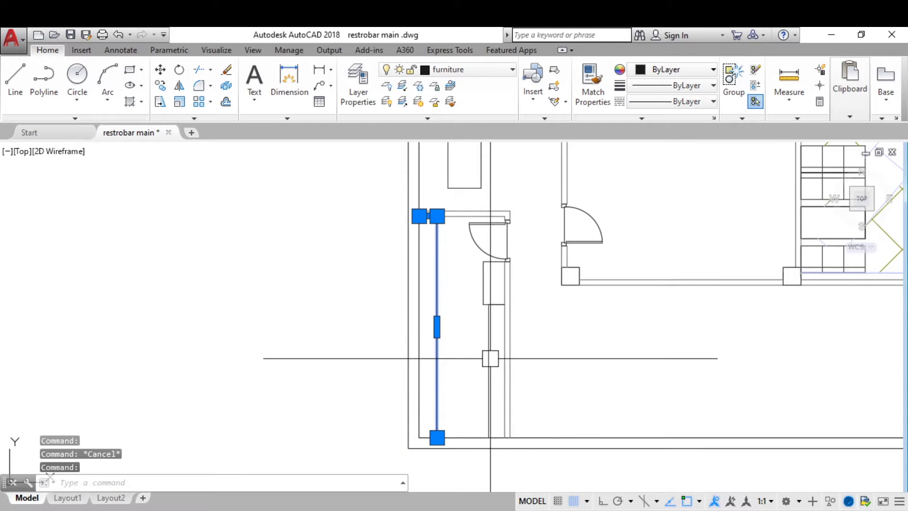
{"action": "left_click", "coordinate": [488, 359]}
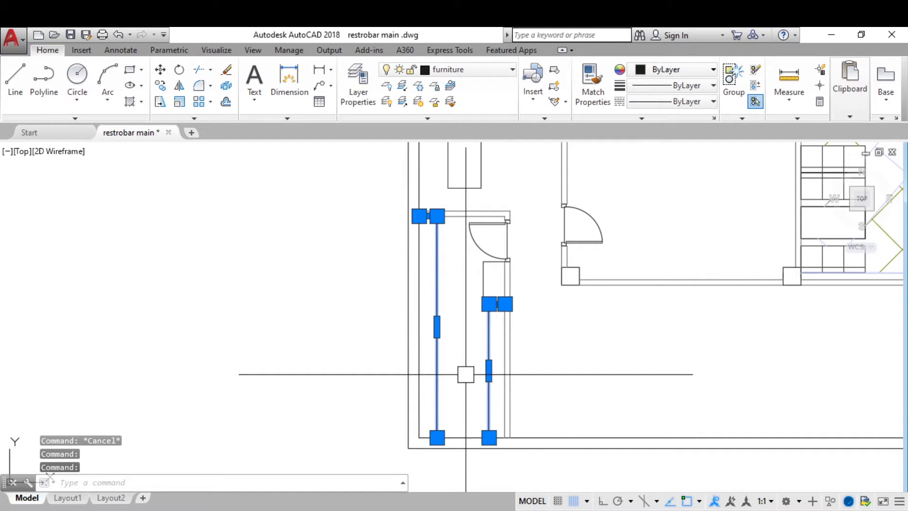
{"action": "key", "text": "Escape"}
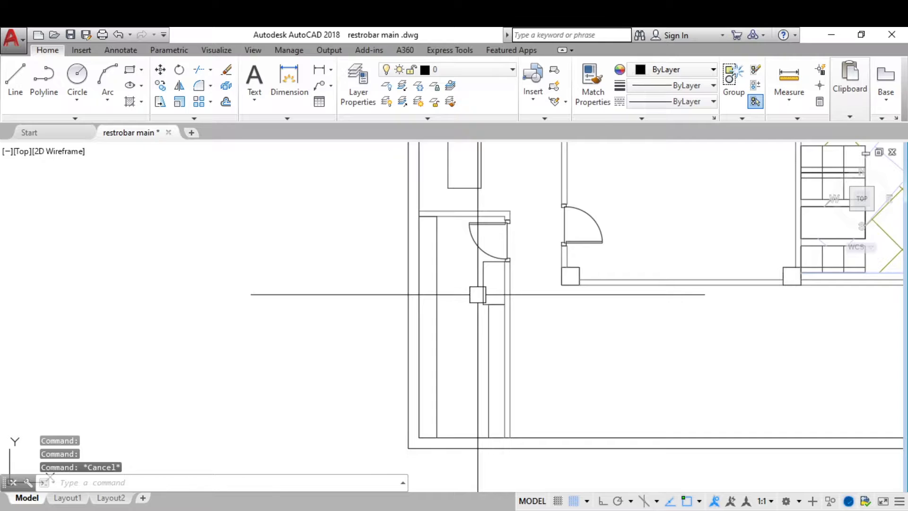
Highlight the small rectangular furniture unit beside the narrow corner room's door and examine its surroundings.
{"action": "scroll", "coordinate": [477, 294], "scroll_direction": "up", "scroll_amount": 2}
{"action": "left_click", "coordinate": [486, 277]}
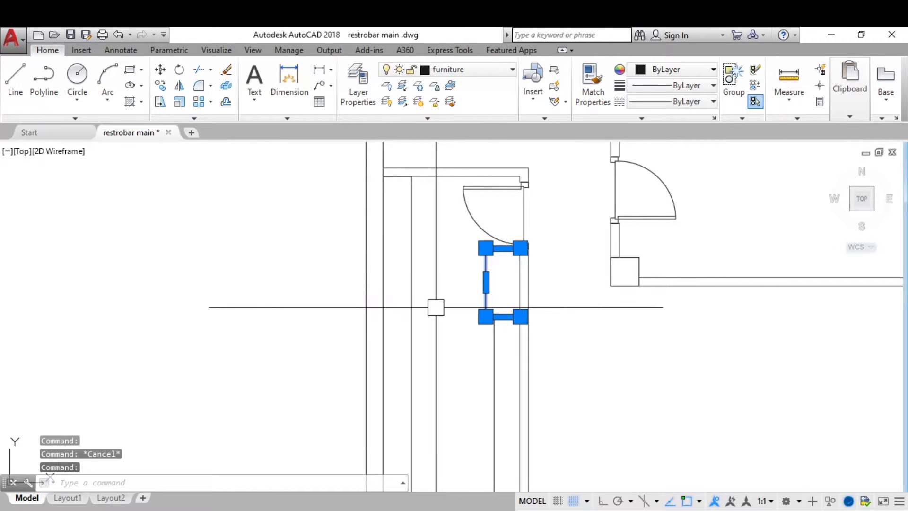
{"action": "key", "text": "Escape"}
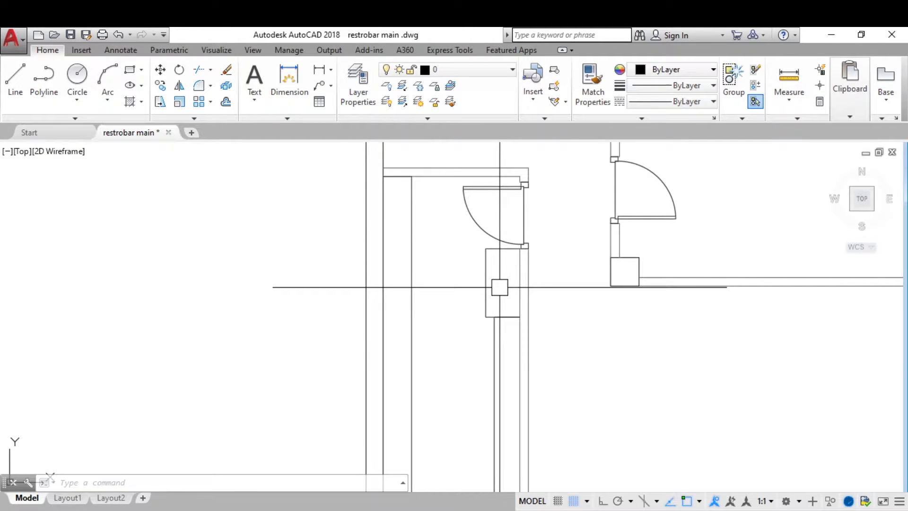
{"action": "scroll", "coordinate": [499, 287], "scroll_direction": "down", "scroll_amount": 5}
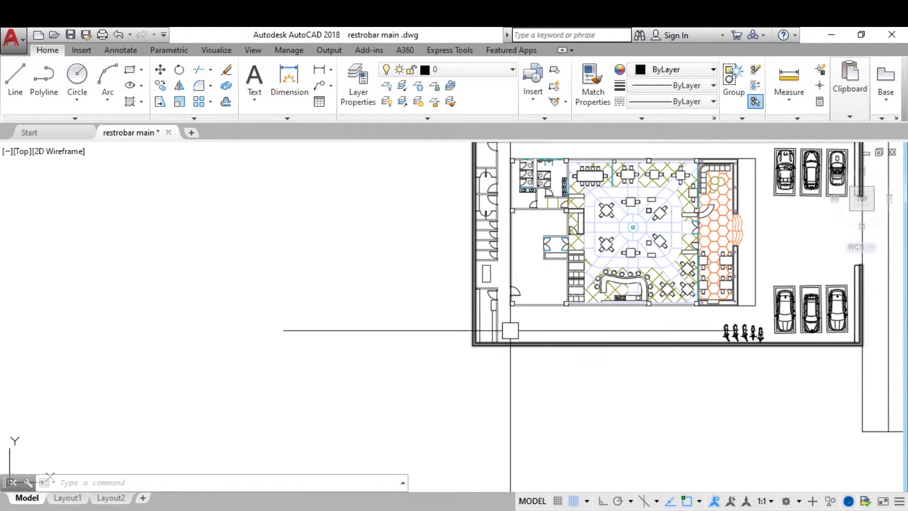
{"action": "scroll", "coordinate": [510, 331], "scroll_direction": "up", "scroll_amount": 5}
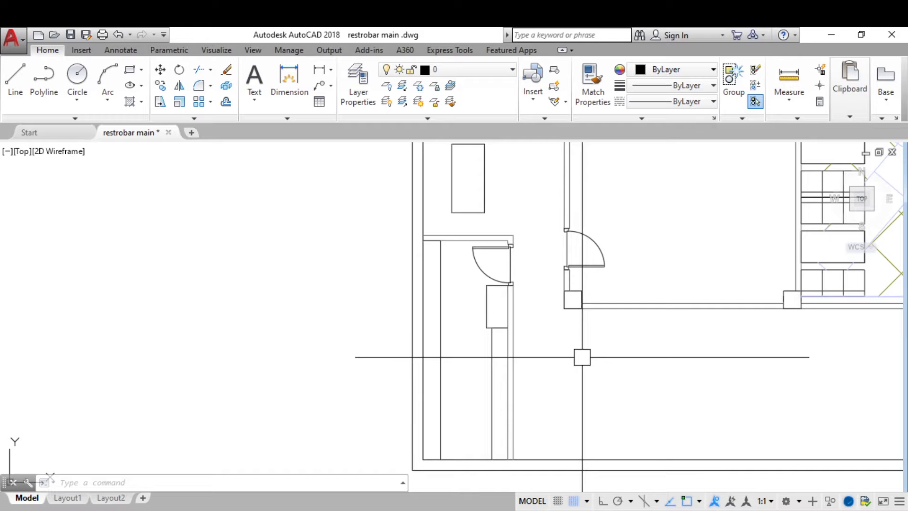
Review the complete restrobar site plan, including the parking area, entrance steps and dining hall.
{"action": "scroll", "coordinate": [576, 357], "scroll_direction": "down", "scroll_amount": 5}
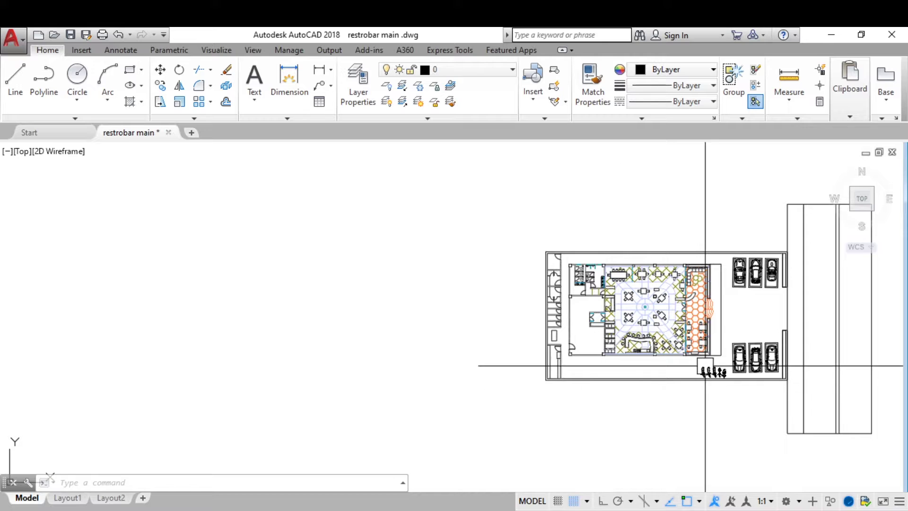
{"action": "scroll", "coordinate": [731, 311], "scroll_direction": "up", "scroll_amount": 6}
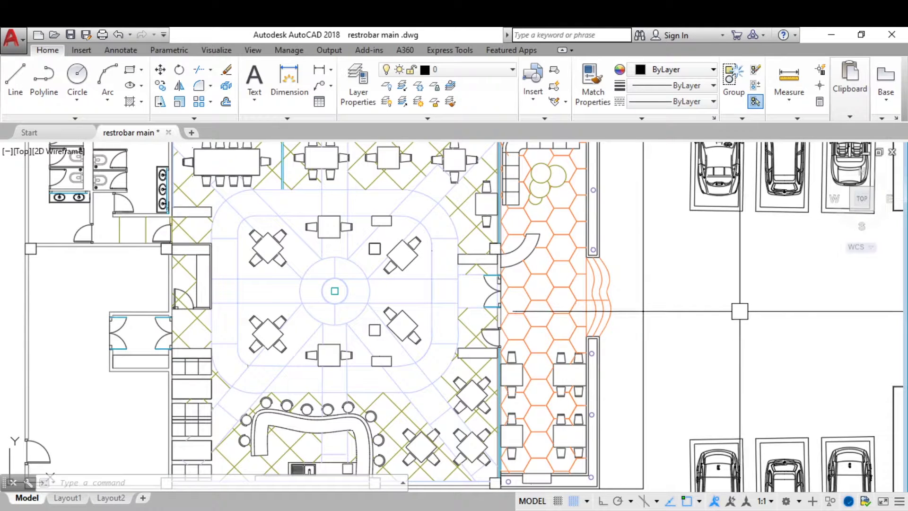
{"action": "scroll", "coordinate": [736, 313], "scroll_direction": "down", "scroll_amount": 6}
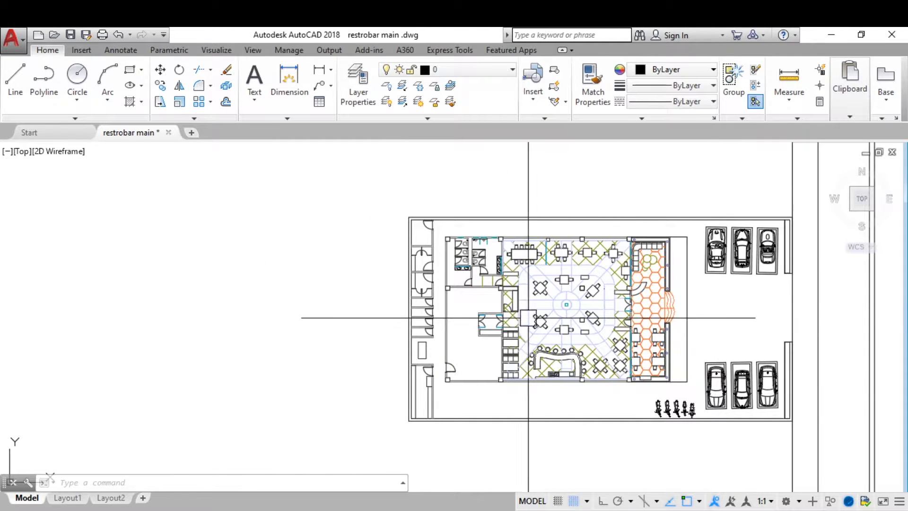
{"action": "scroll", "coordinate": [511, 316], "scroll_direction": "down", "scroll_amount": 3}
{"action": "scroll", "coordinate": [691, 327], "scroll_direction": "up", "scroll_amount": 3}
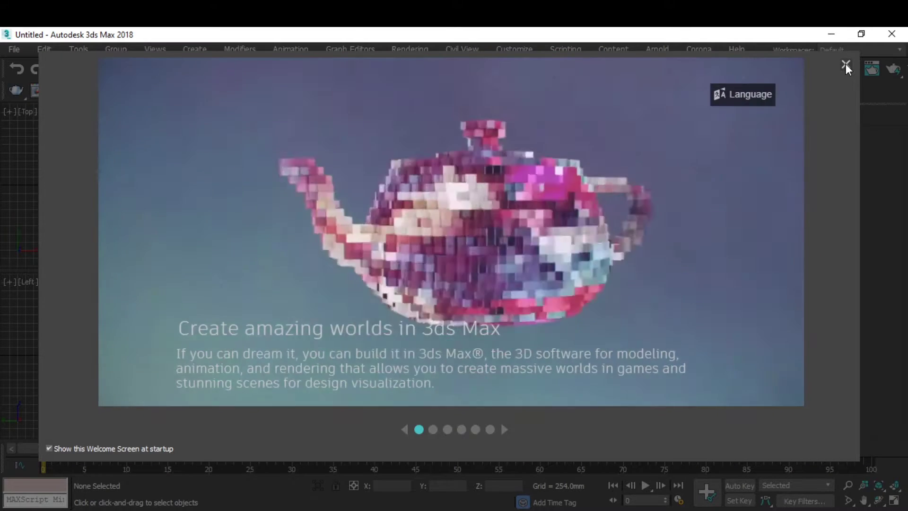
Dismiss the welcome screen and browse to the restrobar folder on the 3ds Max (E:) drive for a file import.
{"action": "left_click", "coordinate": [845, 64]}
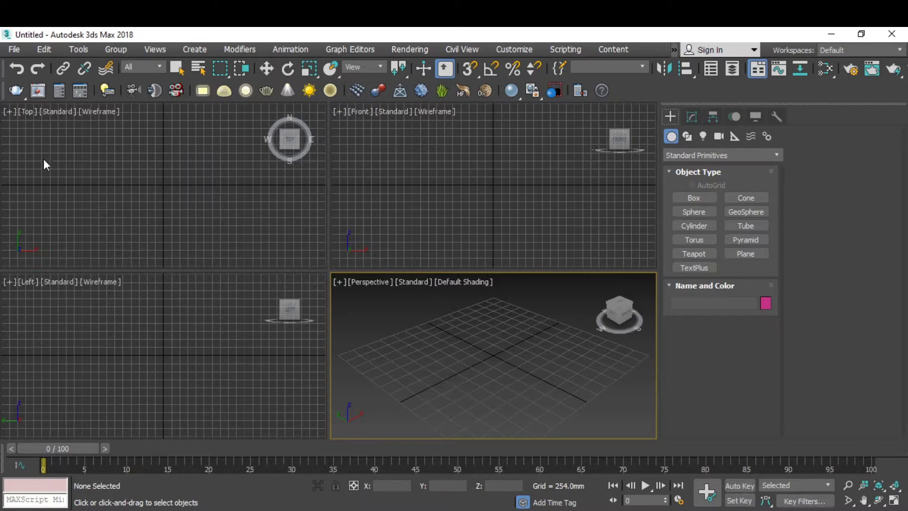
{"action": "left_click", "coordinate": [12, 51]}
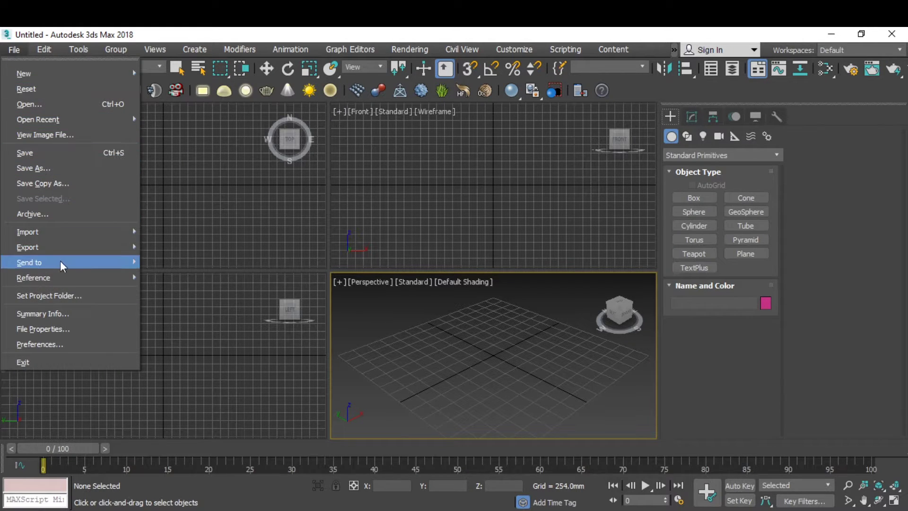
{"action": "mouse_move", "coordinate": [91, 236]}
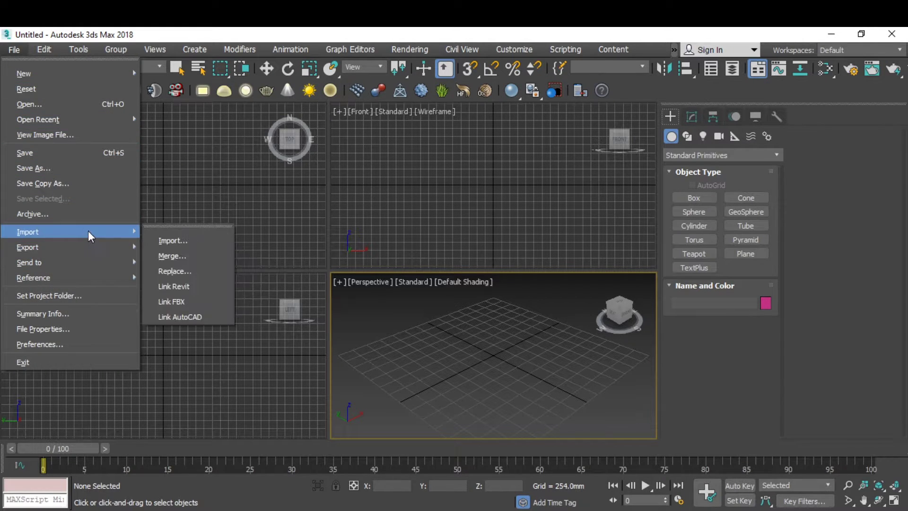
{"action": "left_click", "coordinate": [184, 244]}
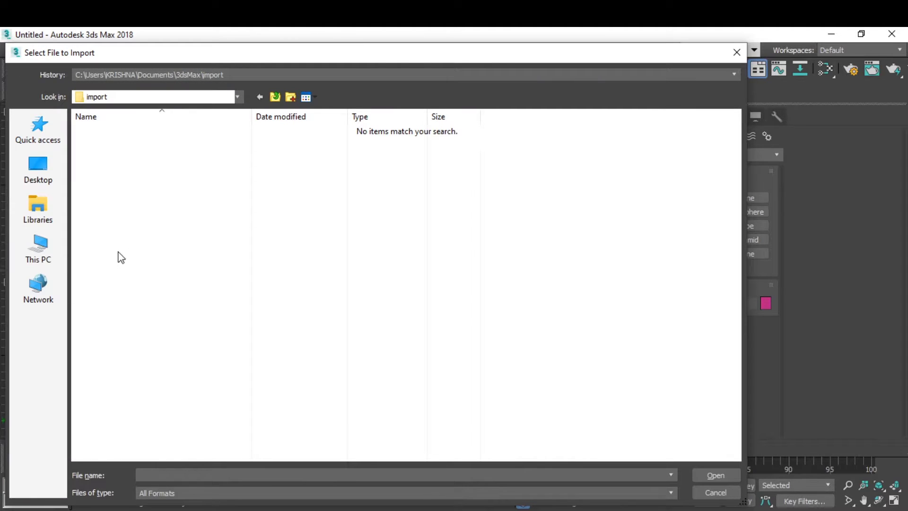
{"action": "left_click", "coordinate": [50, 250]}
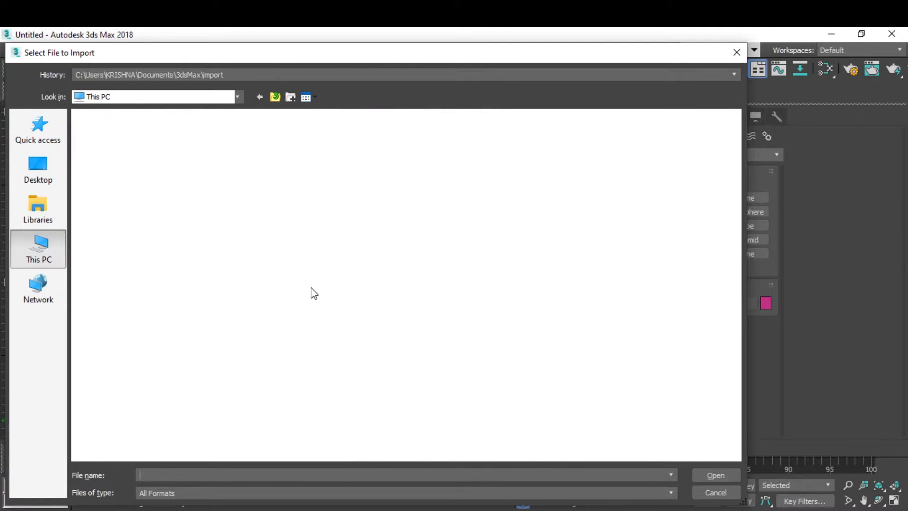
{"action": "double_click", "coordinate": [577, 236]}
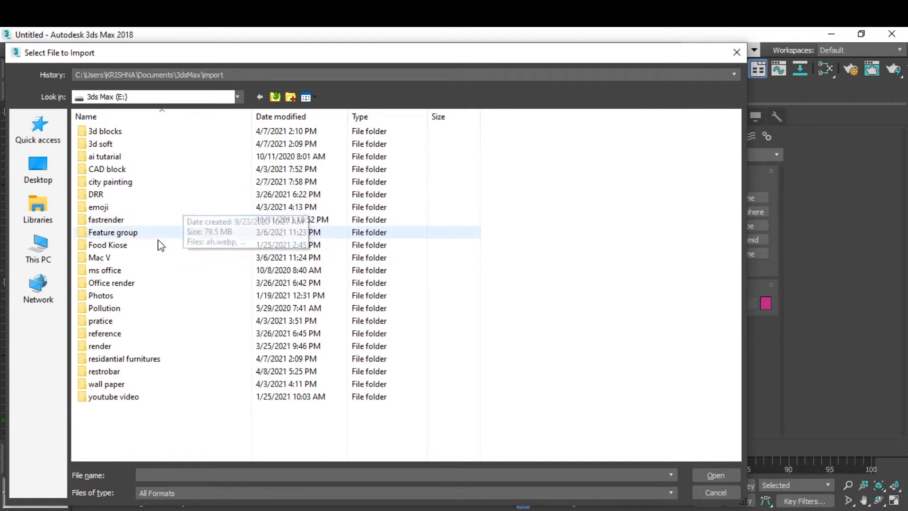
{"action": "double_click", "coordinate": [167, 374]}
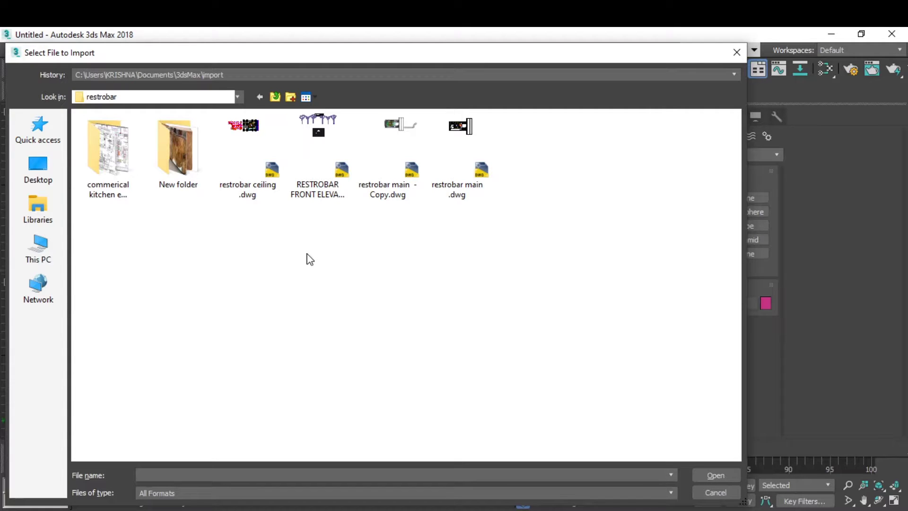
{"action": "left_click", "coordinate": [384, 160]}
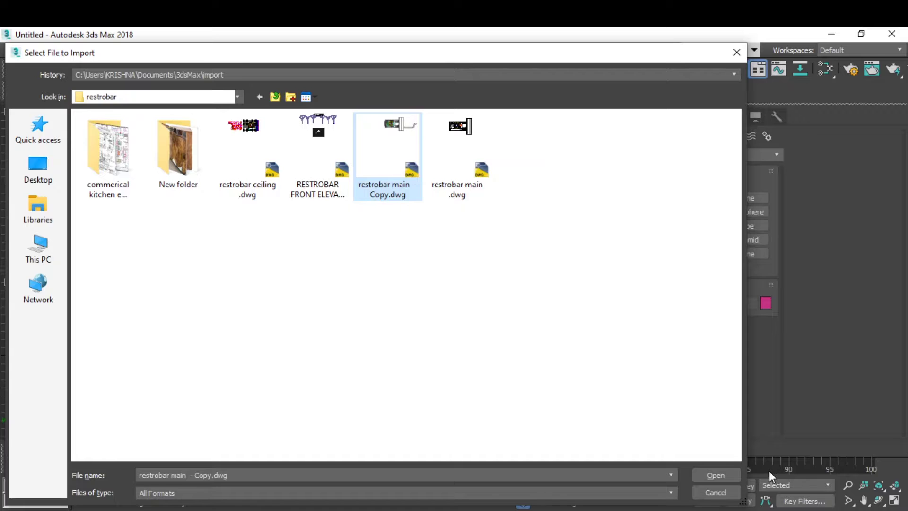
{"action": "left_click", "coordinate": [466, 142]}
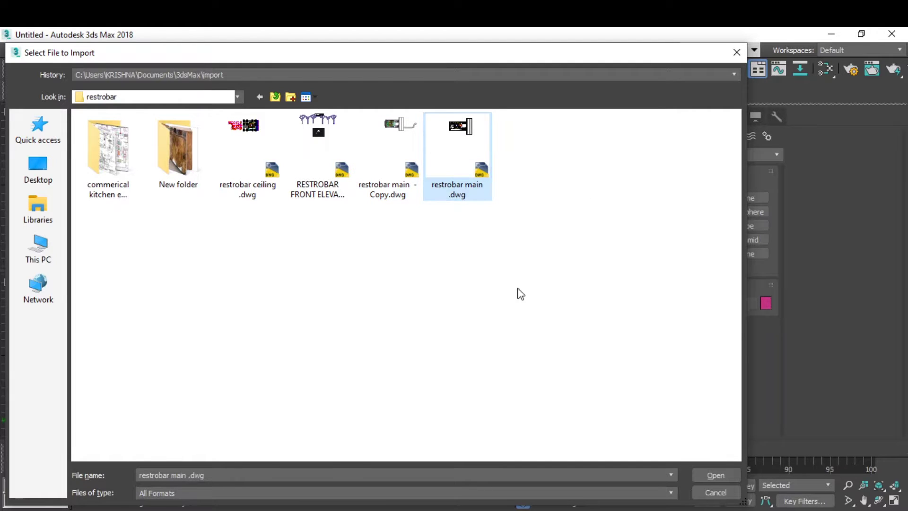
{"action": "left_click", "coordinate": [715, 475]}
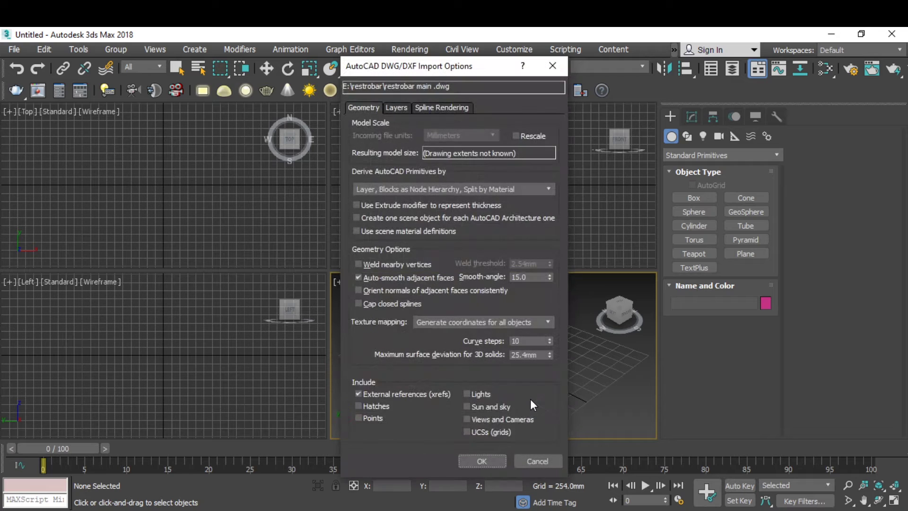
{"action": "left_click", "coordinate": [553, 65]}
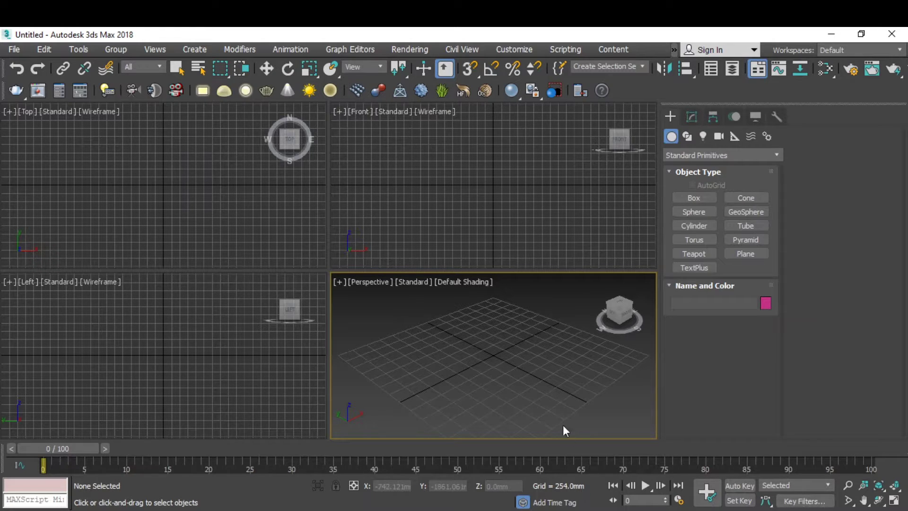
Check the display unit scale options in Units Setup and accept Metric with Millimeters.
{"action": "left_click", "coordinate": [515, 50]}
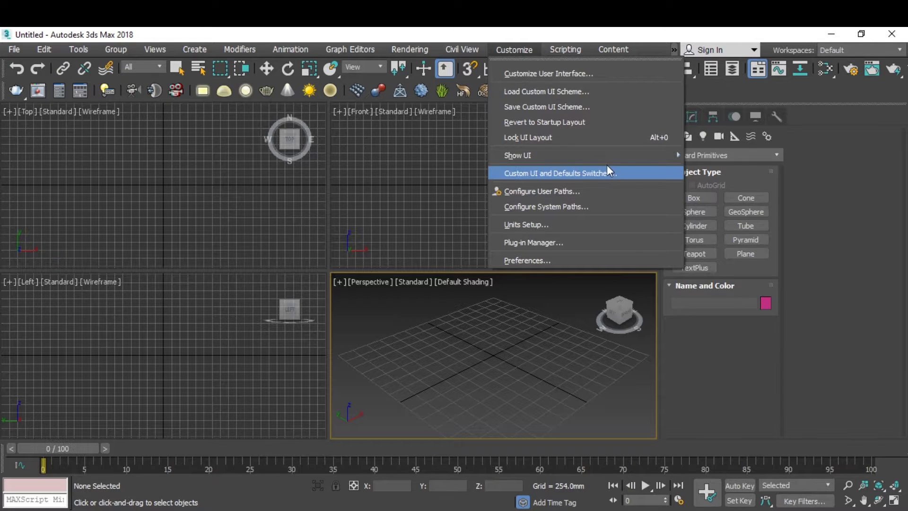
{"action": "left_click", "coordinate": [569, 226]}
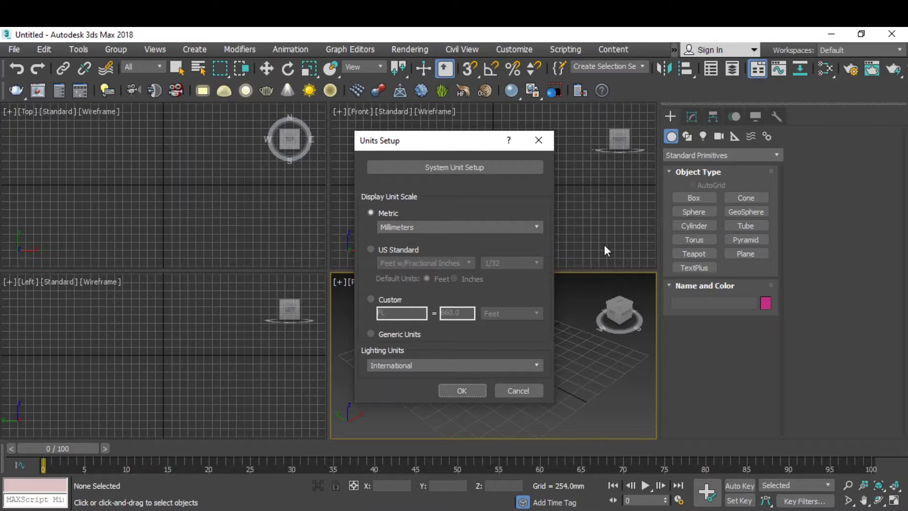
{"action": "left_click", "coordinate": [509, 226]}
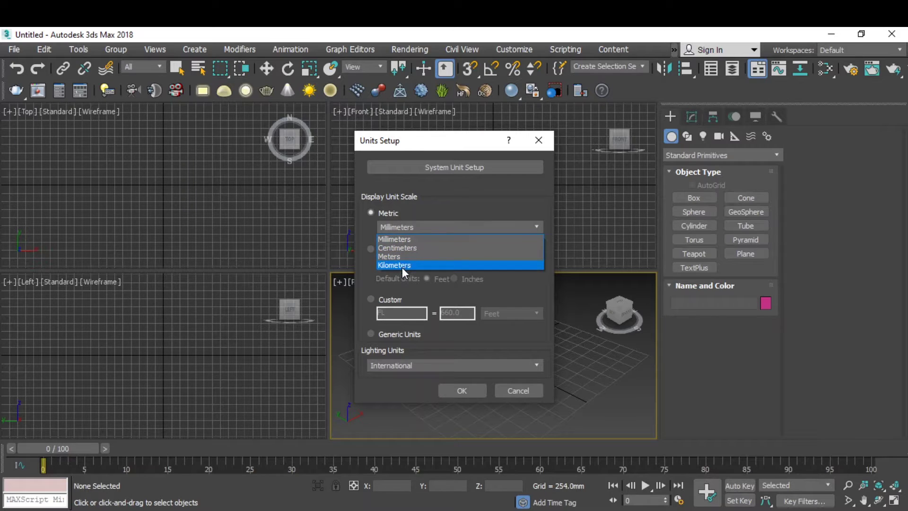
{"action": "left_click", "coordinate": [445, 209]}
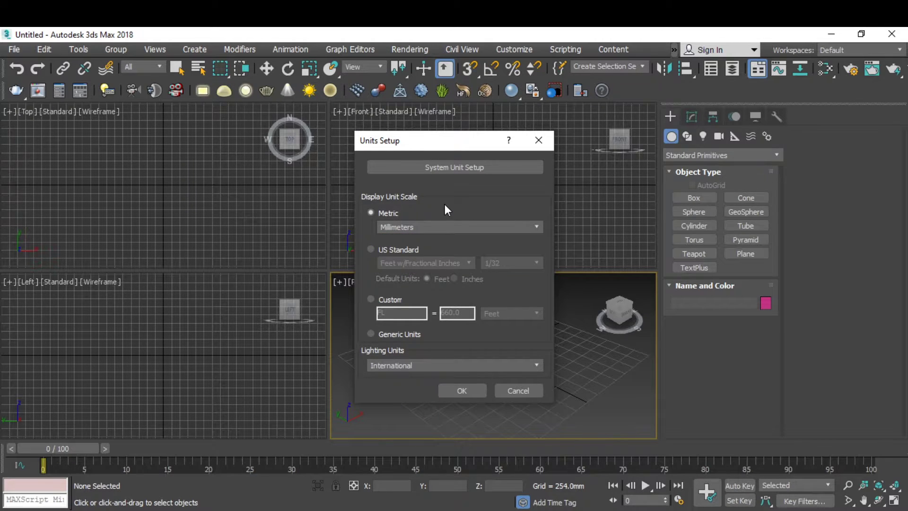
{"action": "left_click", "coordinate": [462, 390]}
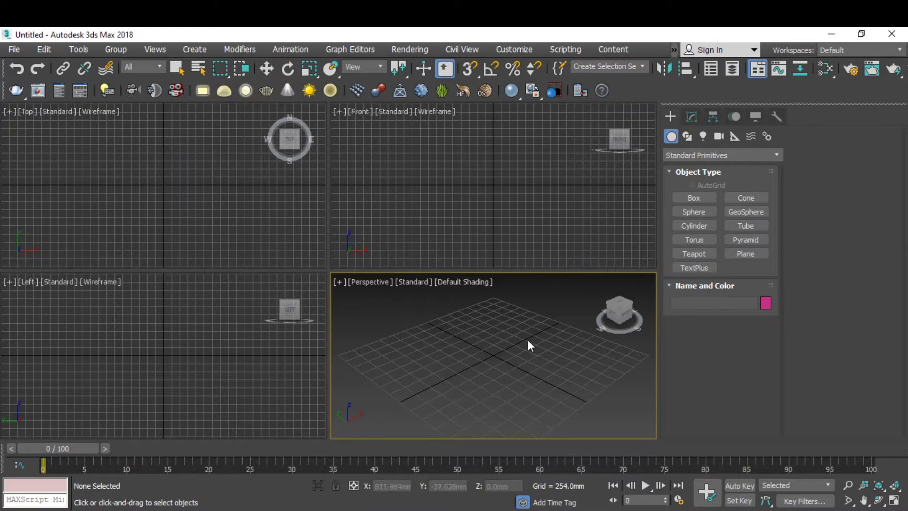
Set the production renderer to V-Ray Adv 3.60.03 in Render Setup and check the renderer assignments.
{"action": "left_click", "coordinate": [852, 70]}
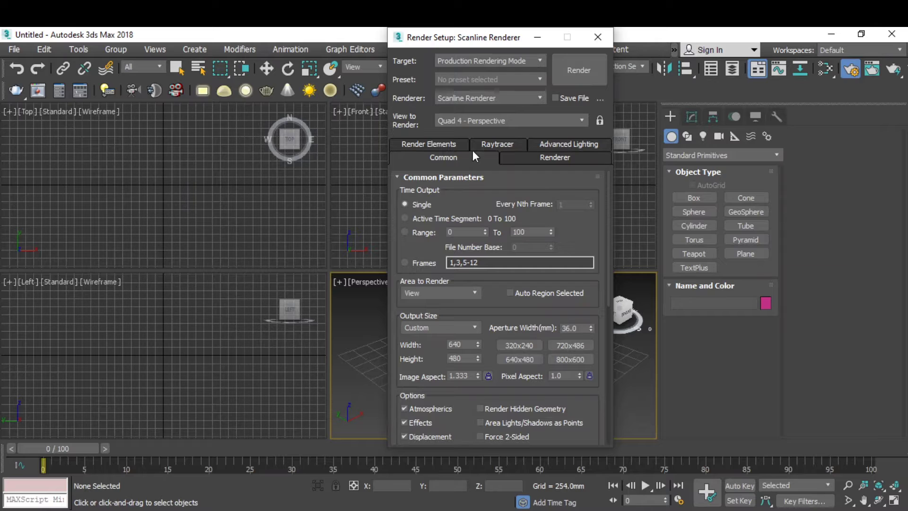
{"action": "left_click", "coordinate": [495, 99]}
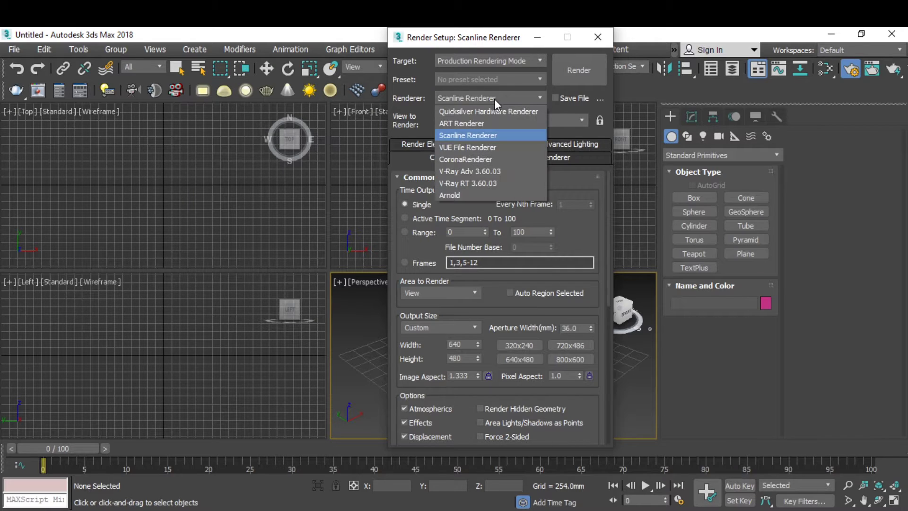
{"action": "left_click", "coordinate": [490, 171]}
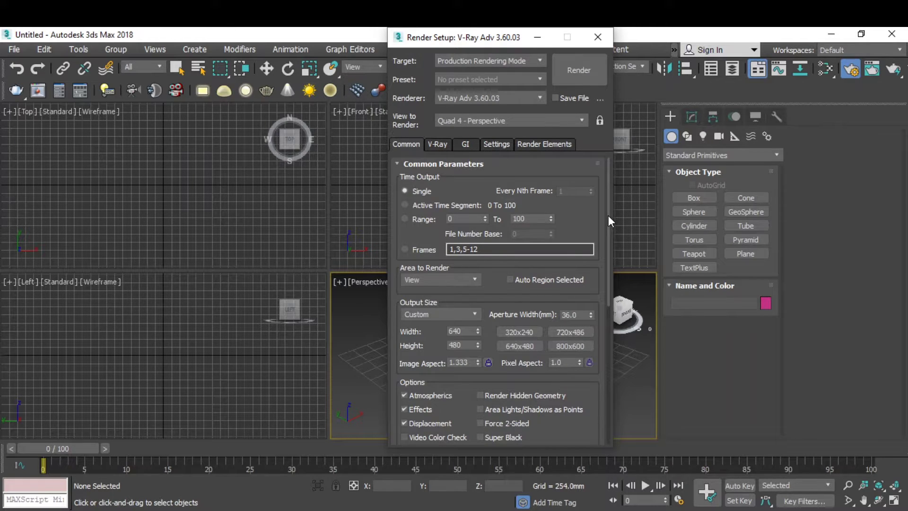
{"action": "left_click_drag", "start_coordinate": [608, 214], "coordinate": [585, 378]}
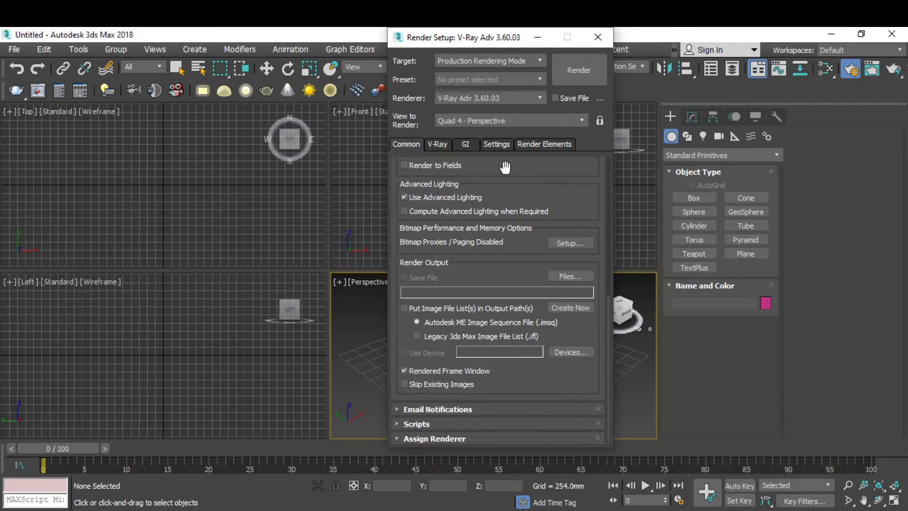
{"action": "left_click", "coordinate": [475, 439]}
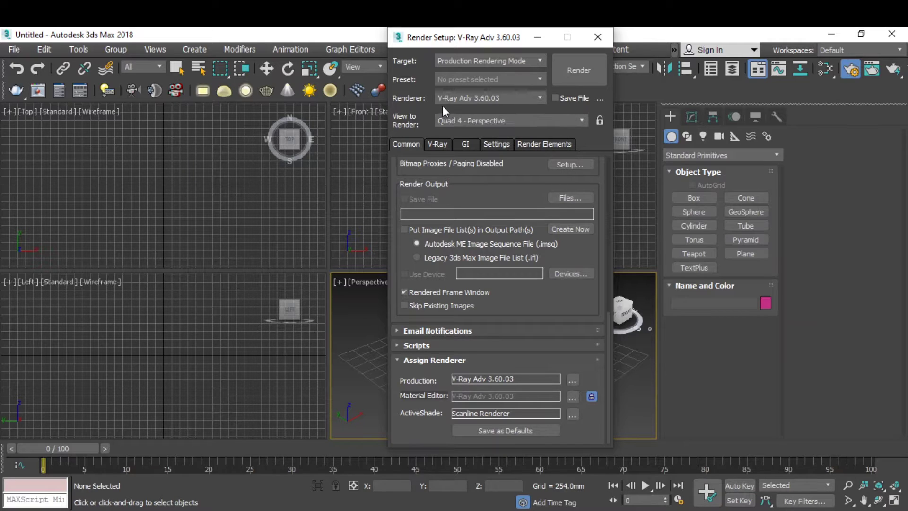
{"action": "left_click", "coordinate": [597, 37]}
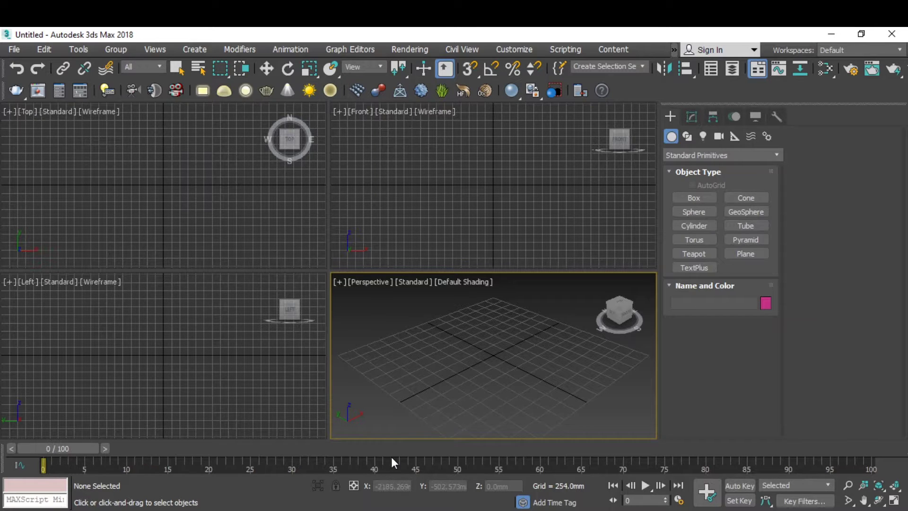
Import restrobar main .dwg from the restrobar folder with the default AutoCAD DWG/DXF import options.
{"action": "left_click", "coordinate": [15, 51]}
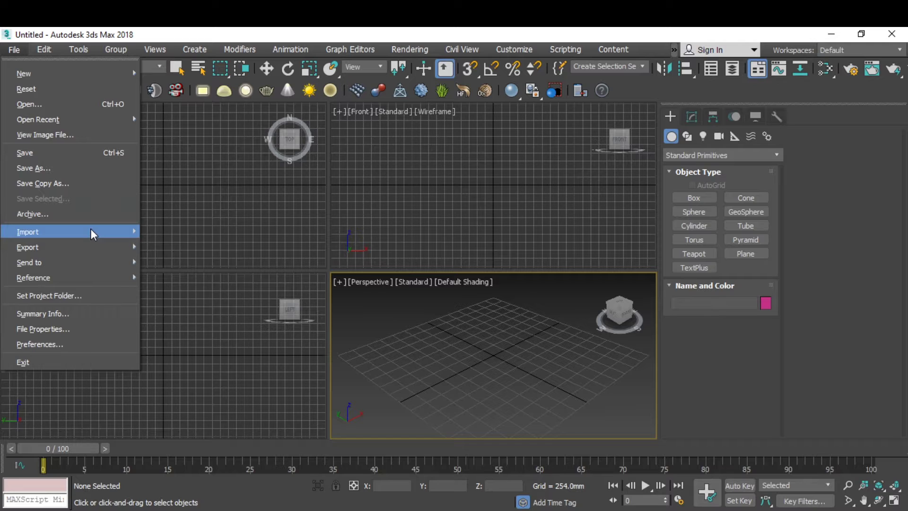
{"action": "mouse_move", "coordinate": [95, 237]}
{"action": "left_click", "coordinate": [180, 242]}
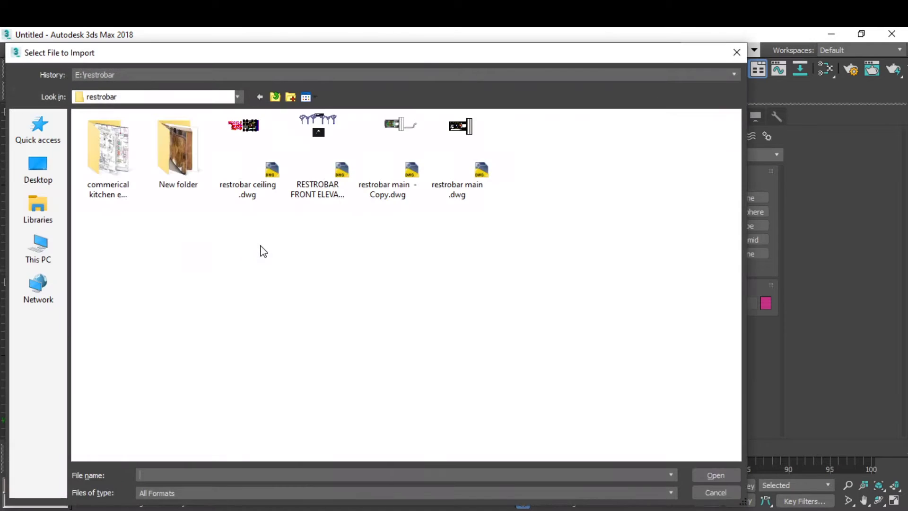
{"action": "left_click", "coordinate": [458, 159]}
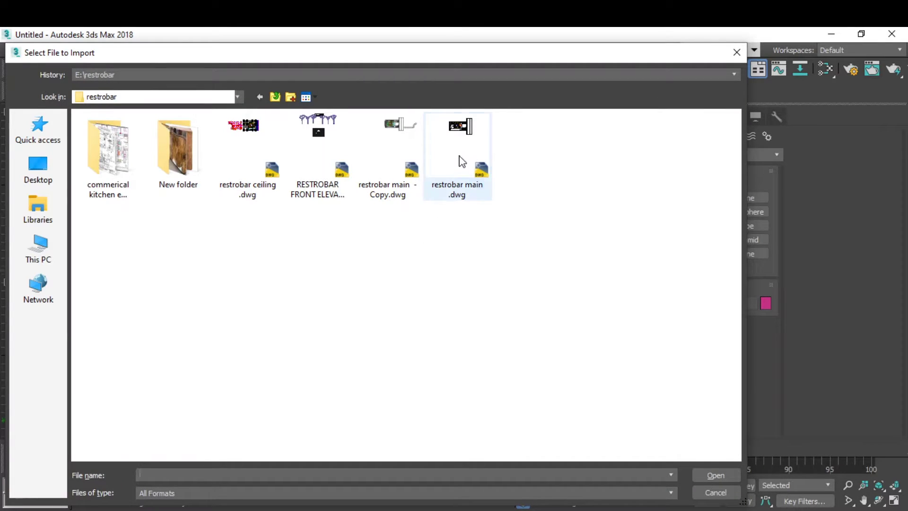
{"action": "left_click", "coordinate": [716, 475]}
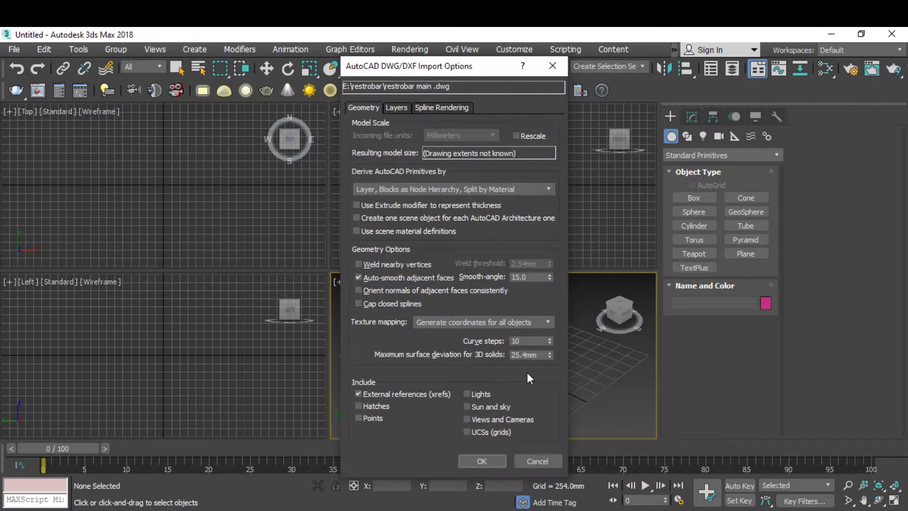
{"action": "left_click", "coordinate": [482, 462]}
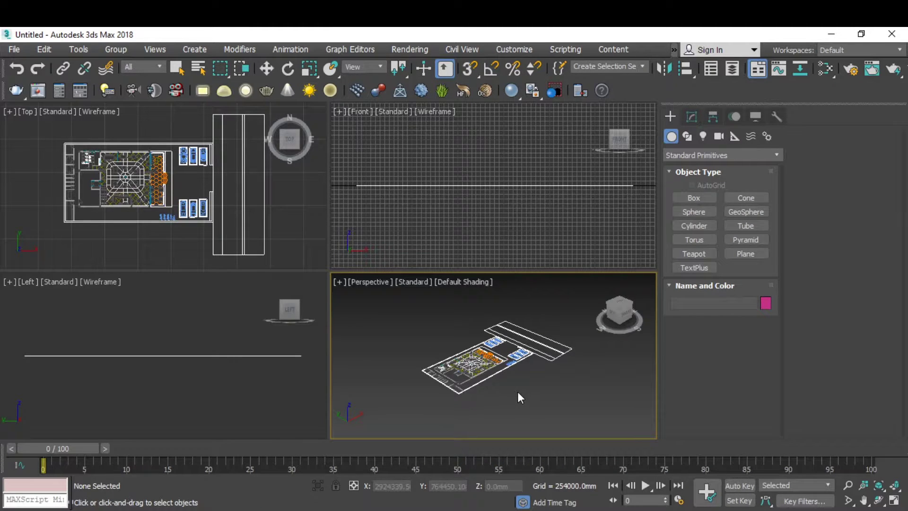
Examine the imported floor plan in the Perspective and Top views, checking the marble flooring and hexagonal cota flooring layers.
{"action": "scroll", "coordinate": [502, 371], "scroll_direction": "up", "scroll_amount": 5}
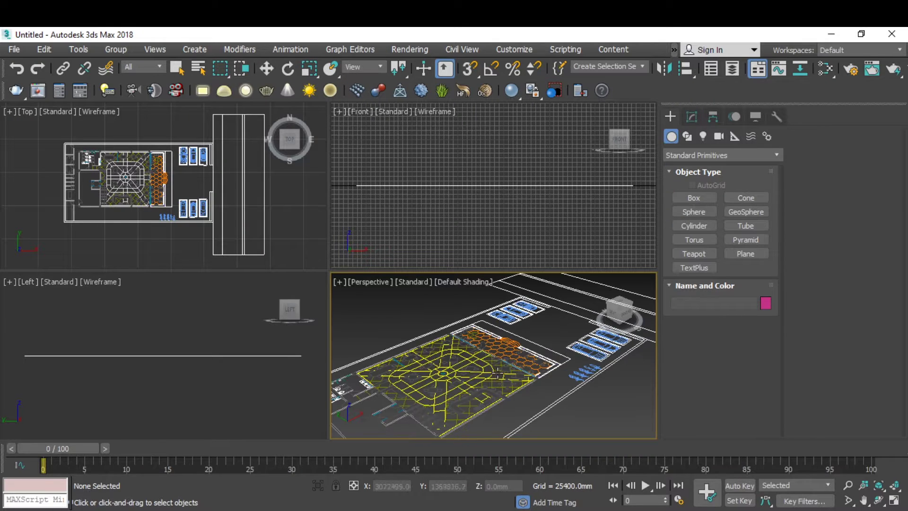
{"action": "scroll", "coordinate": [498, 374], "scroll_direction": "up", "scroll_amount": 4}
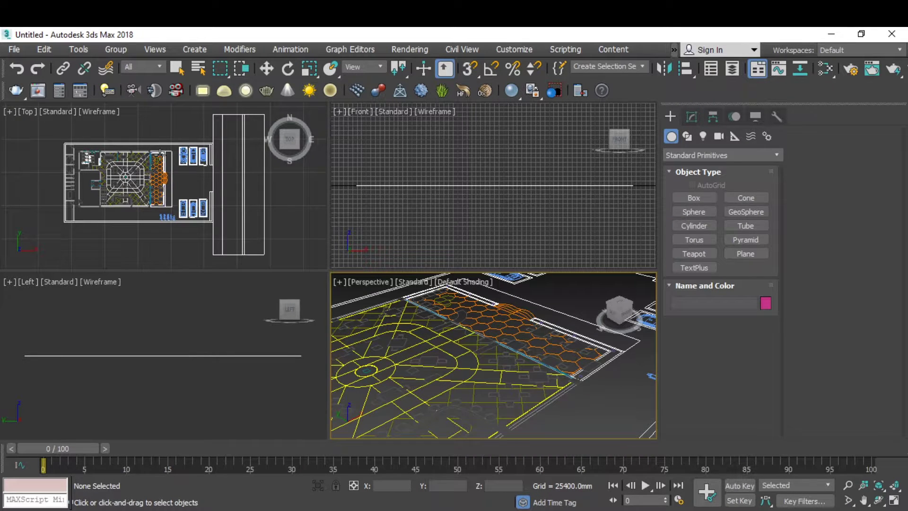
{"action": "scroll", "coordinate": [159, 153], "scroll_direction": "up", "scroll_amount": 2}
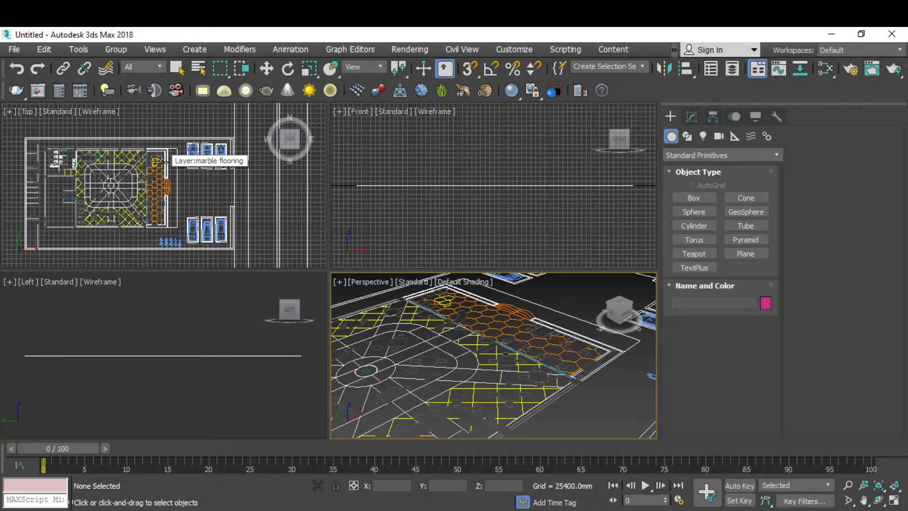
{"action": "scroll", "coordinate": [202, 187], "scroll_direction": "down", "scroll_amount": 2}
{"action": "scroll", "coordinate": [202, 185], "scroll_direction": "down", "scroll_amount": 1}
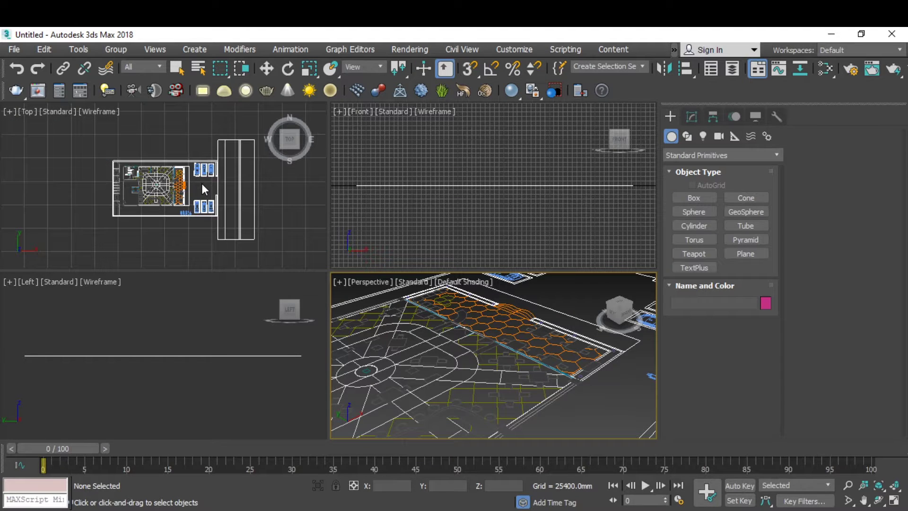
{"action": "scroll", "coordinate": [202, 195], "scroll_direction": "up", "scroll_amount": 1}
{"action": "left_click", "coordinate": [175, 181]}
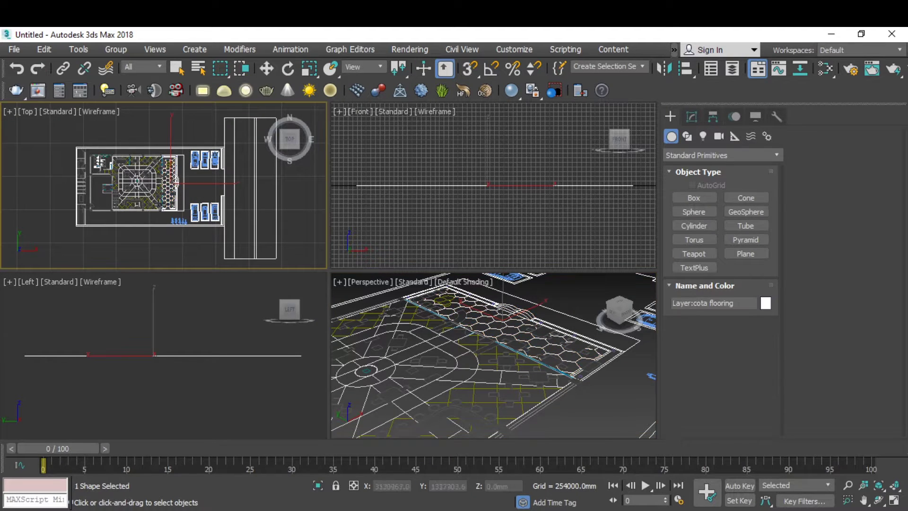
{"action": "left_click", "coordinate": [205, 191]}
Maximize the Top viewport with the complete imported site plan in view.
{"action": "scroll", "coordinate": [205, 191], "scroll_direction": "down", "scroll_amount": 1}
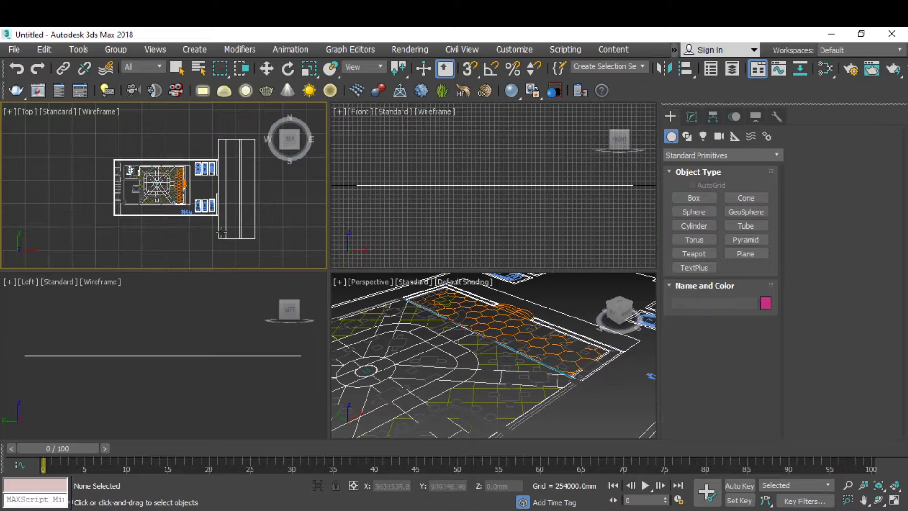
{"action": "scroll", "coordinate": [268, 245], "scroll_direction": "down", "scroll_amount": 1}
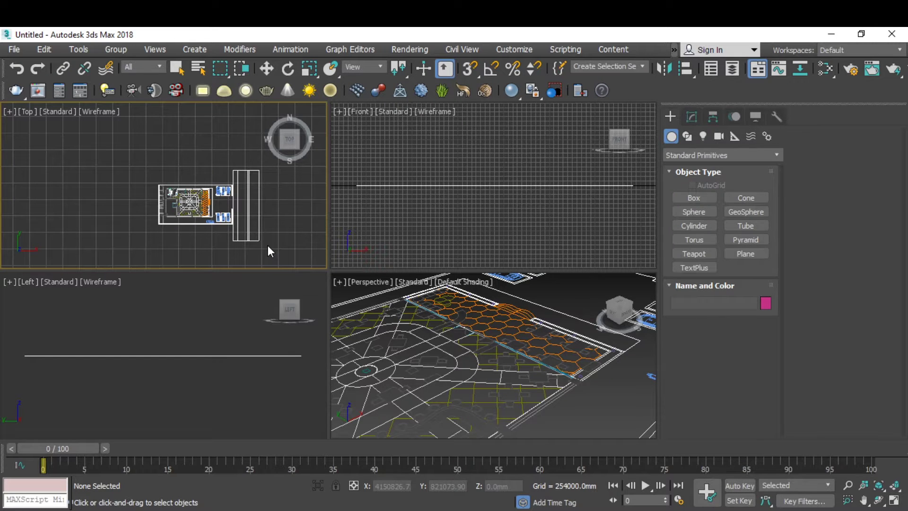
{"action": "key", "text": "alt+w"}
{"action": "scroll", "coordinate": [547, 383], "scroll_direction": "up", "scroll_amount": 2}
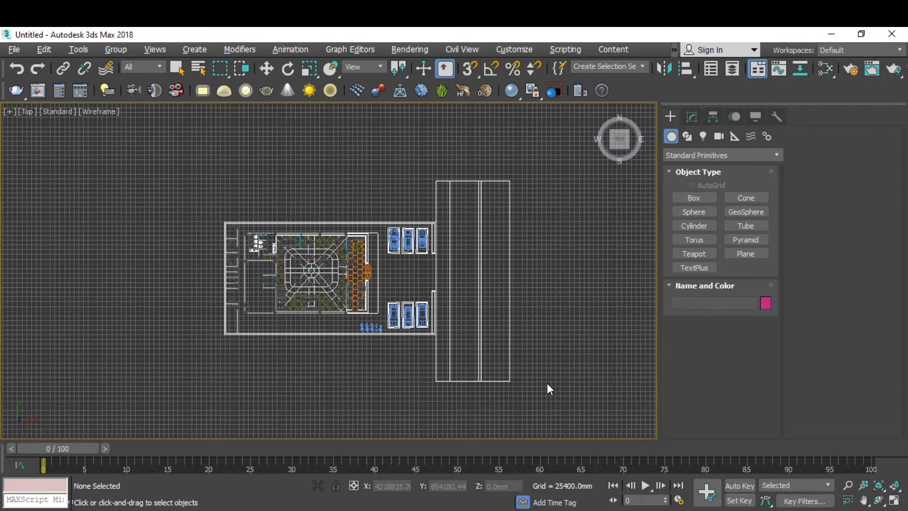
Select the entire imported site plan and move it close to the world origin in the Top view.
{"action": "scroll", "coordinate": [547, 384], "scroll_direction": "down", "scroll_amount": 2}
{"action": "scroll", "coordinate": [453, 326], "scroll_direction": "down", "scroll_amount": 3}
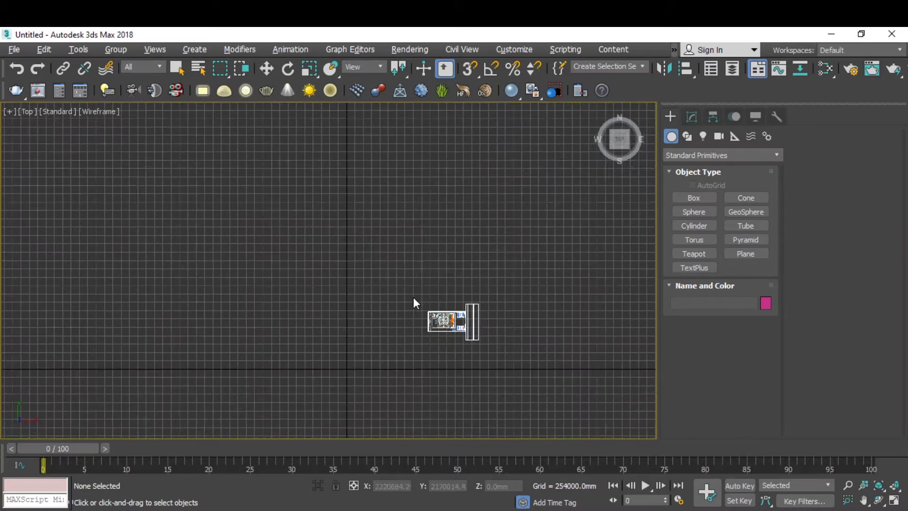
{"action": "scroll", "coordinate": [413, 299], "scroll_direction": "down", "scroll_amount": 1}
{"action": "left_click_drag", "start_coordinate": [506, 370], "coordinate": [379, 284]}
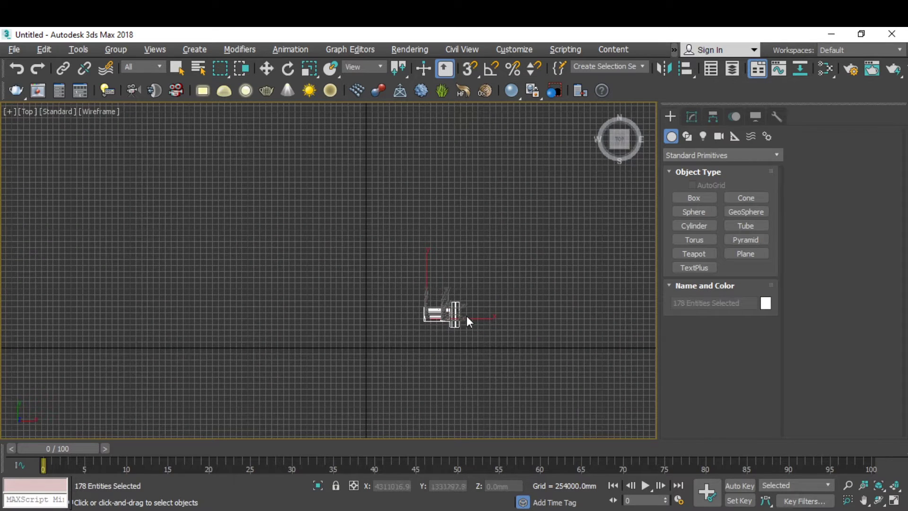
{"action": "key", "text": "w"}
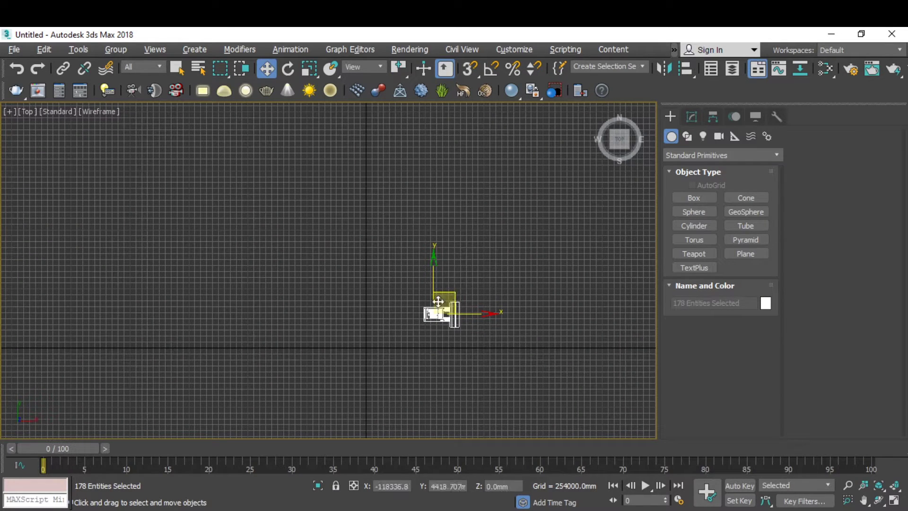
{"action": "mouse_move", "coordinate": [447, 299]}
{"action": "left_mouse_down"}
{"action": "mouse_move", "coordinate": [392, 332]}
{"action": "mouse_move", "coordinate": [383, 328]}
{"action": "left_mouse_up"}
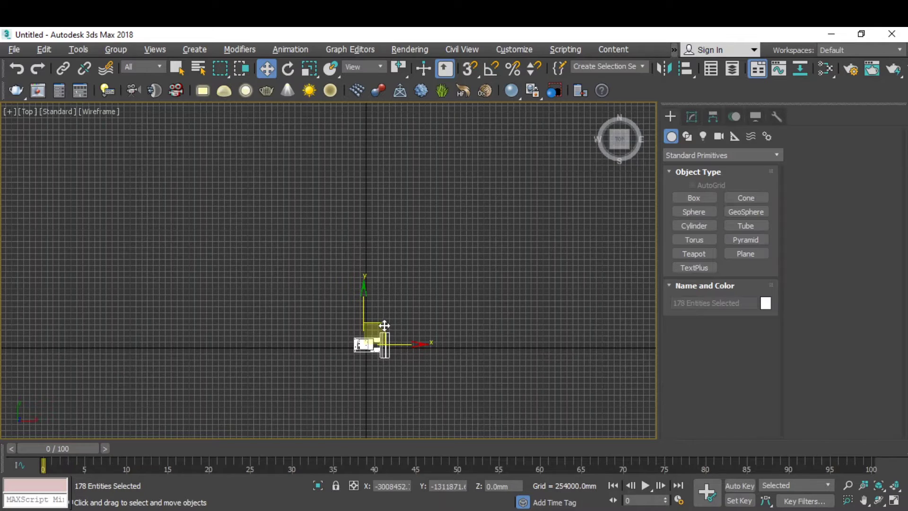
{"action": "scroll", "coordinate": [365, 355], "scroll_direction": "up", "scroll_amount": 2}
{"action": "scroll", "coordinate": [365, 355], "scroll_direction": "up", "scroll_amount": 5}
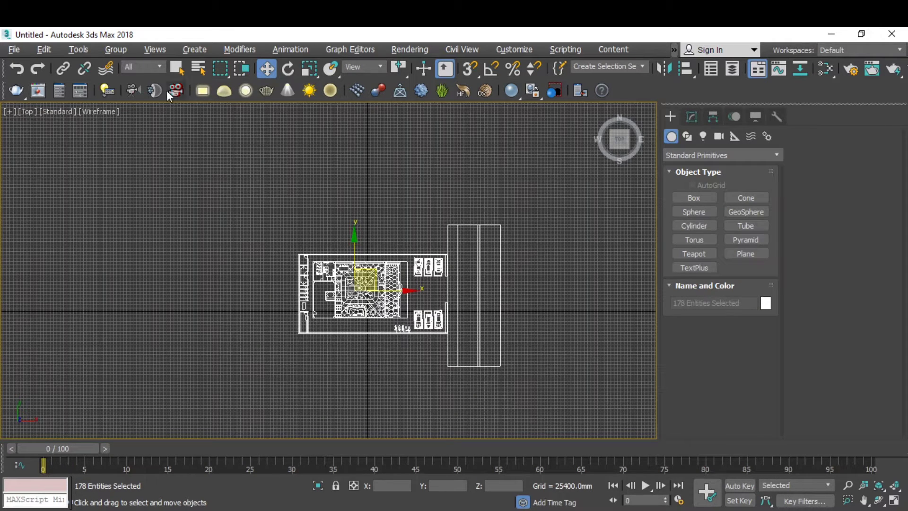
Group the selected floor plan entities under the name main layout.
{"action": "left_click", "coordinate": [116, 51]}
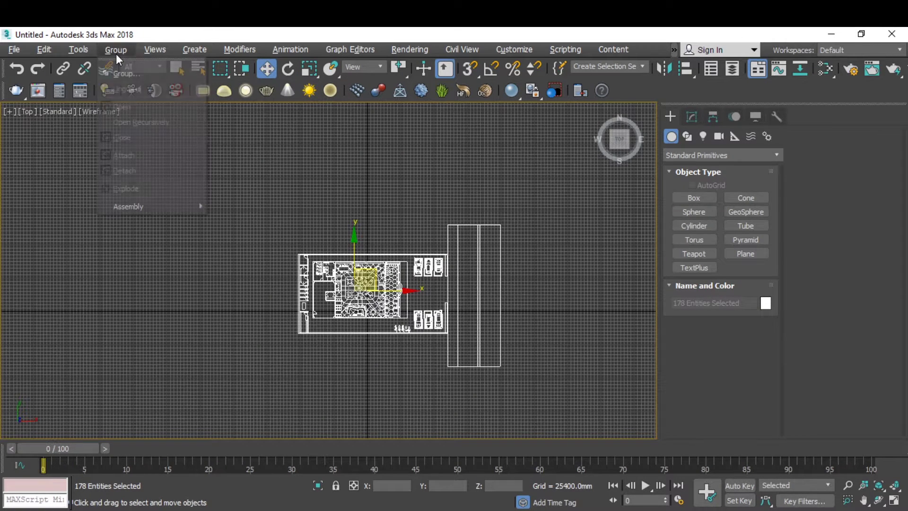
{"action": "left_click", "coordinate": [166, 74]}
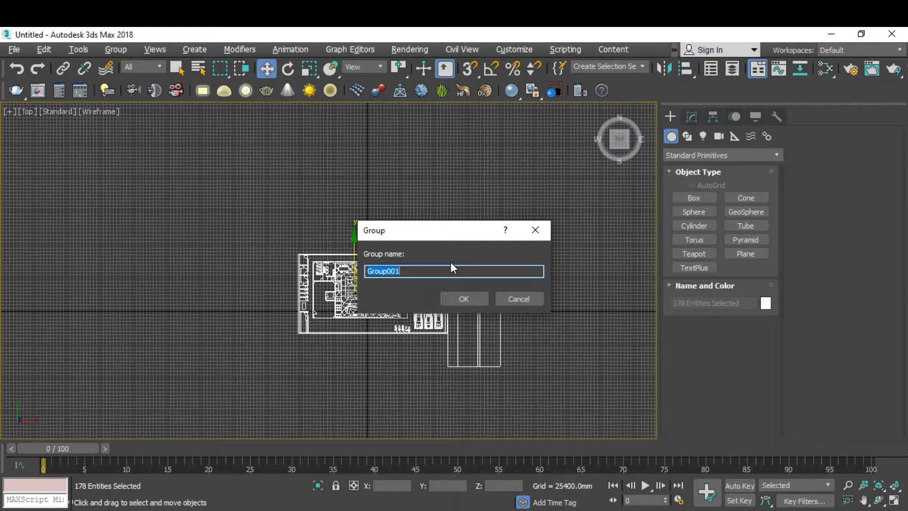
{"action": "type", "text": "main layout"}
{"action": "key", "text": "Return"}
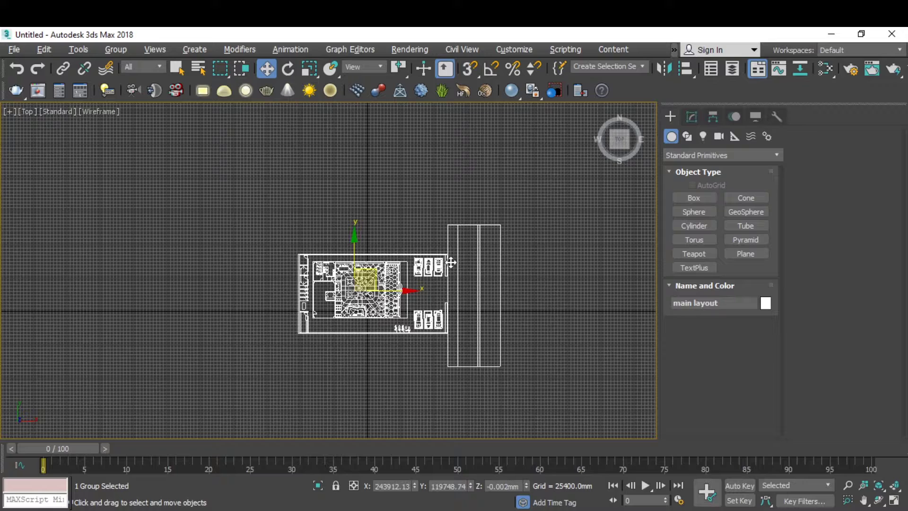
Set the main layout group's X, Y and Z position to 0 mm and deselect it.
{"action": "left_click", "coordinate": [521, 486]}
{"action": "type", "text": "0"}
{"action": "key", "text": "Return"}
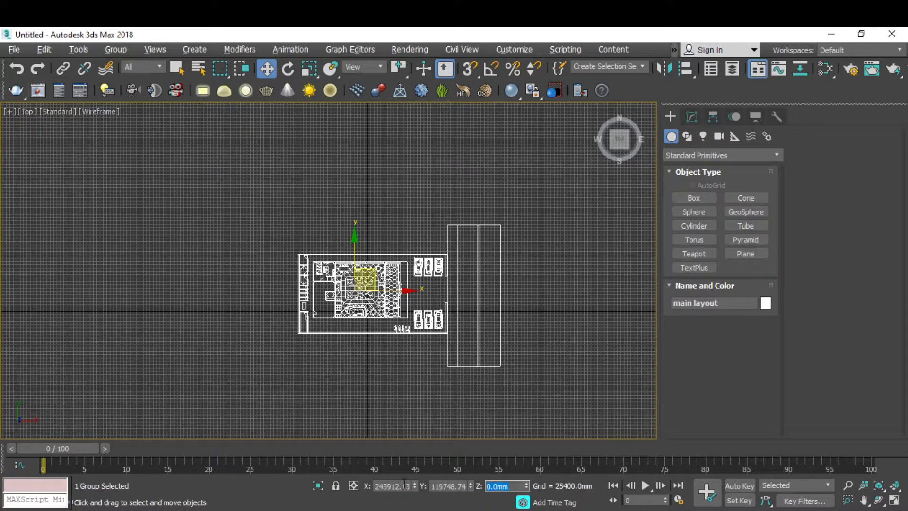
{"action": "left_click", "coordinate": [435, 486]}
{"action": "type", "text": "0"}
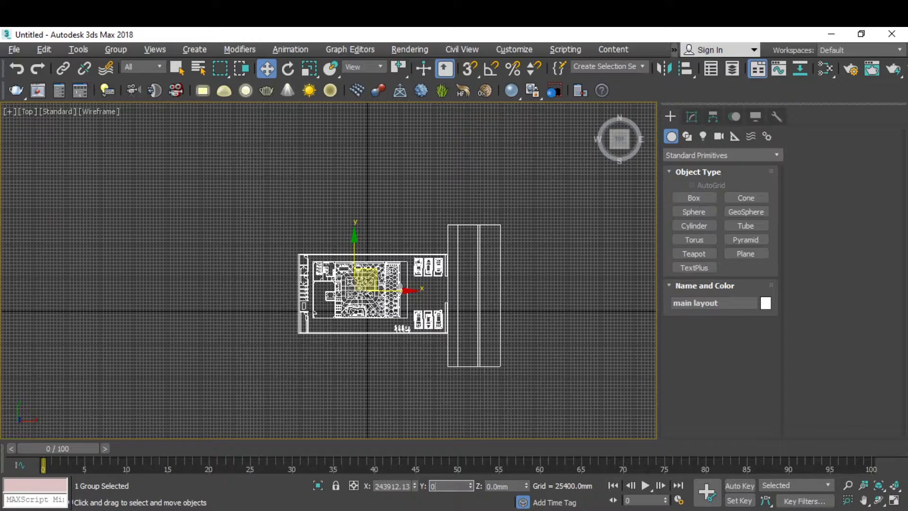
{"action": "key", "text": "Return"}
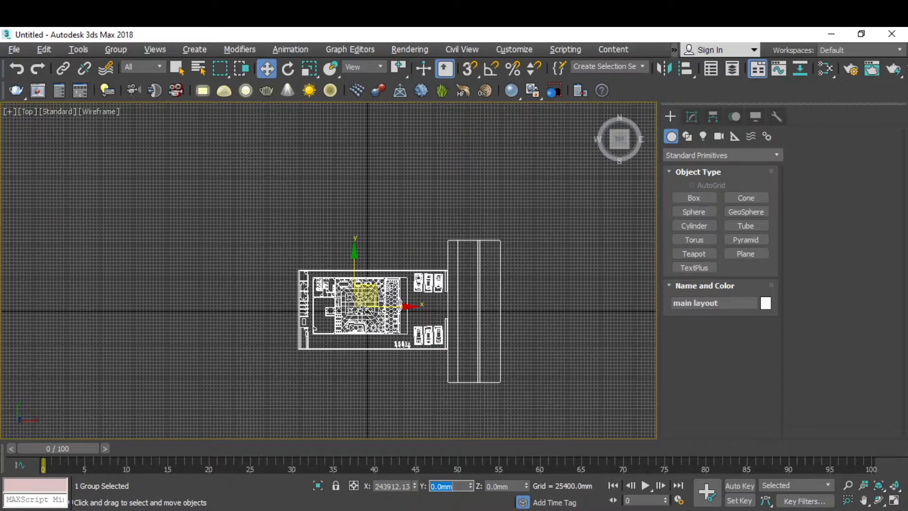
{"action": "left_click", "coordinate": [378, 486]}
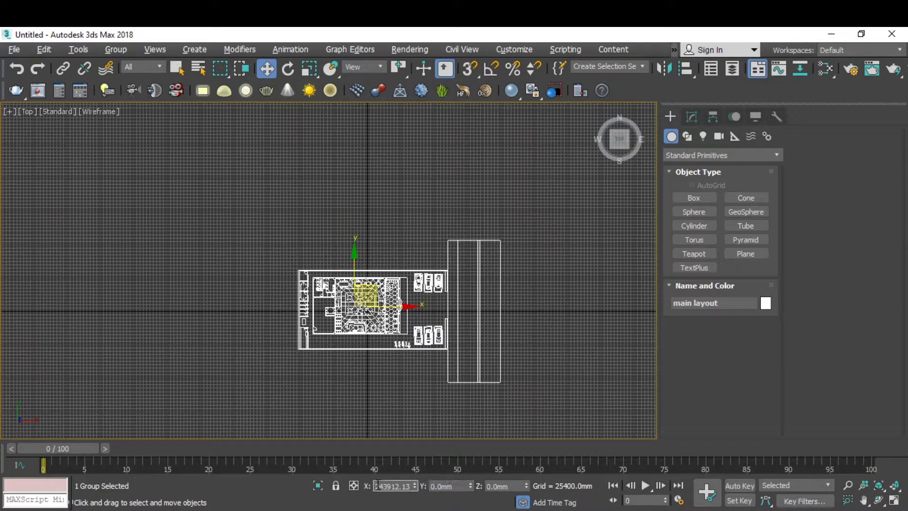
{"action": "type", "text": "0.0mm"}
{"action": "key", "text": "Return"}
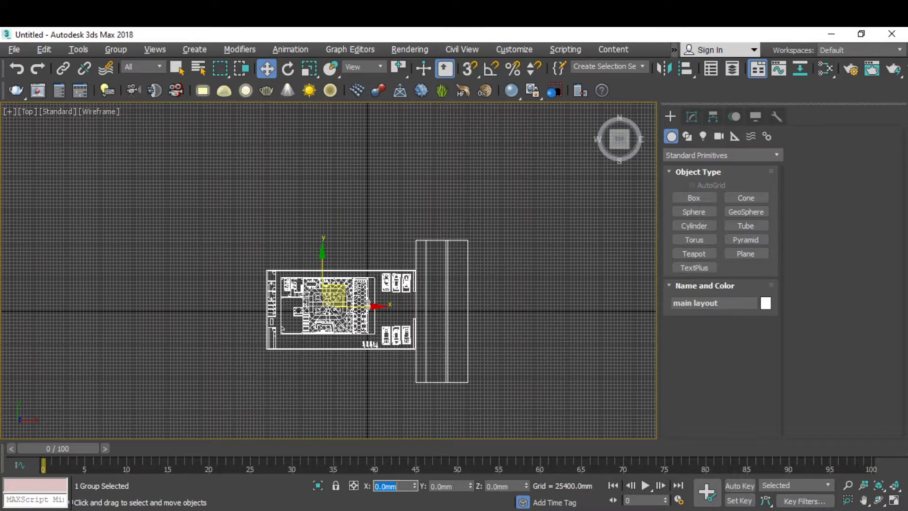
{"action": "left_click", "coordinate": [422, 400]}
Hide the grid in the Top viewport to see the floor plan clearly.
{"action": "scroll", "coordinate": [386, 320], "scroll_direction": "up", "scroll_amount": 8}
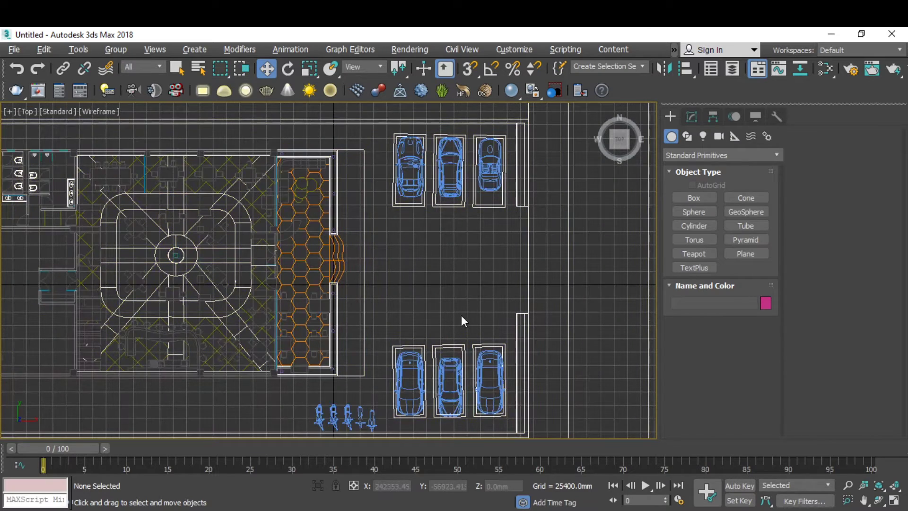
{"action": "scroll", "coordinate": [444, 307], "scroll_direction": "down", "scroll_amount": 3}
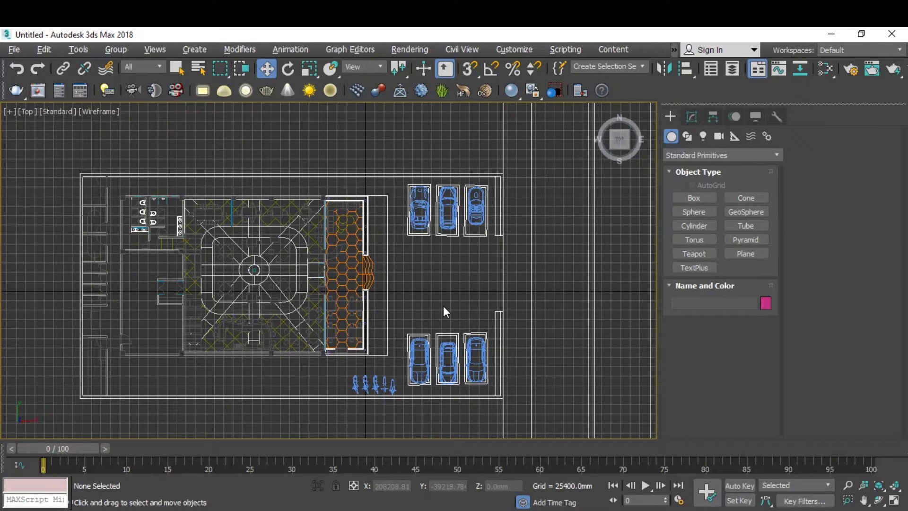
{"action": "scroll", "coordinate": [443, 305], "scroll_direction": "up", "scroll_amount": 3}
{"action": "scroll", "coordinate": [430, 282], "scroll_direction": "down", "scroll_amount": 3}
{"action": "scroll", "coordinate": [453, 291], "scroll_direction": "down", "scroll_amount": 2}
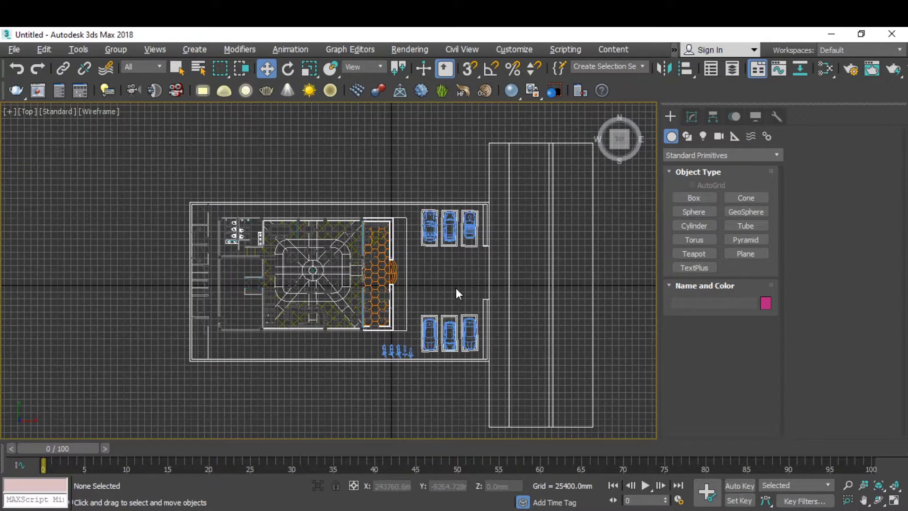
{"action": "scroll", "coordinate": [242, 268], "scroll_direction": "up", "scroll_amount": 8}
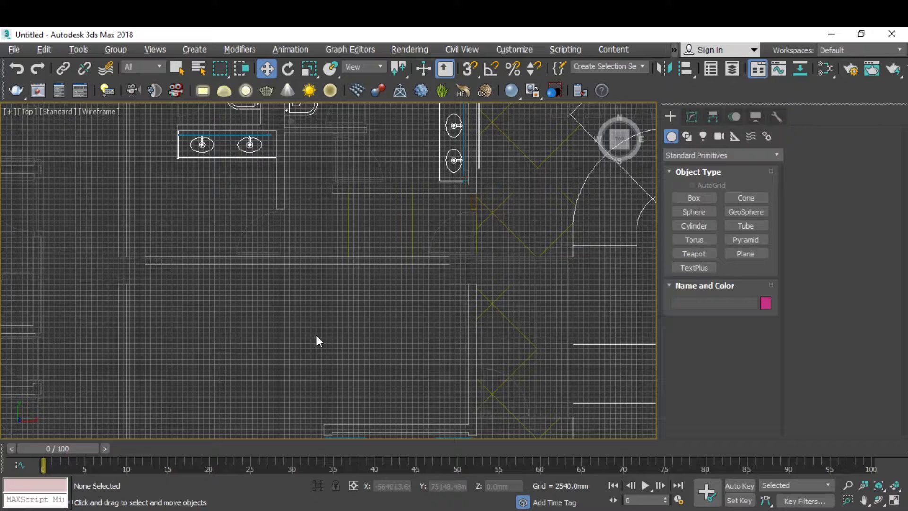
{"action": "key", "text": "g"}
{"action": "scroll", "coordinate": [351, 329], "scroll_direction": "down", "scroll_amount": 4}
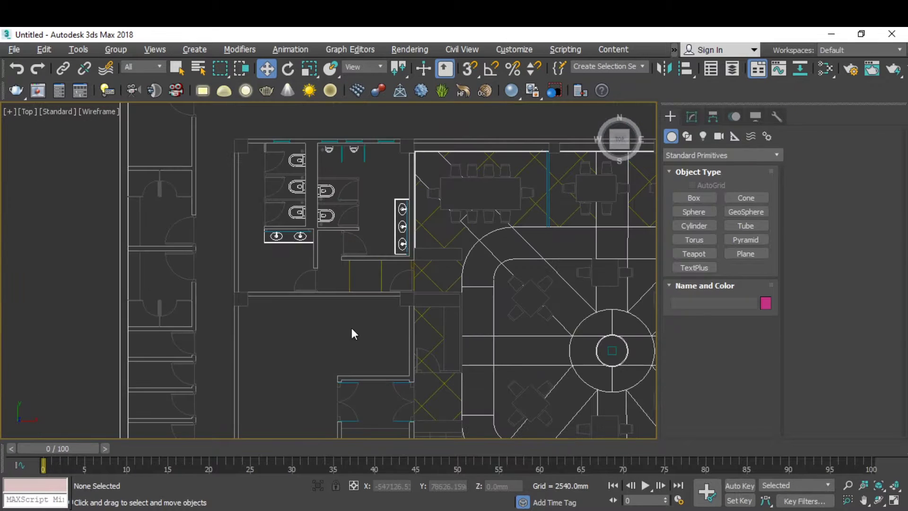
Create a box spanning the wall thickness beside the column, about 3794 mm long, 4387 mm wide and 6916 mm high.
{"action": "scroll", "coordinate": [262, 293], "scroll_direction": "up", "scroll_amount": 8}
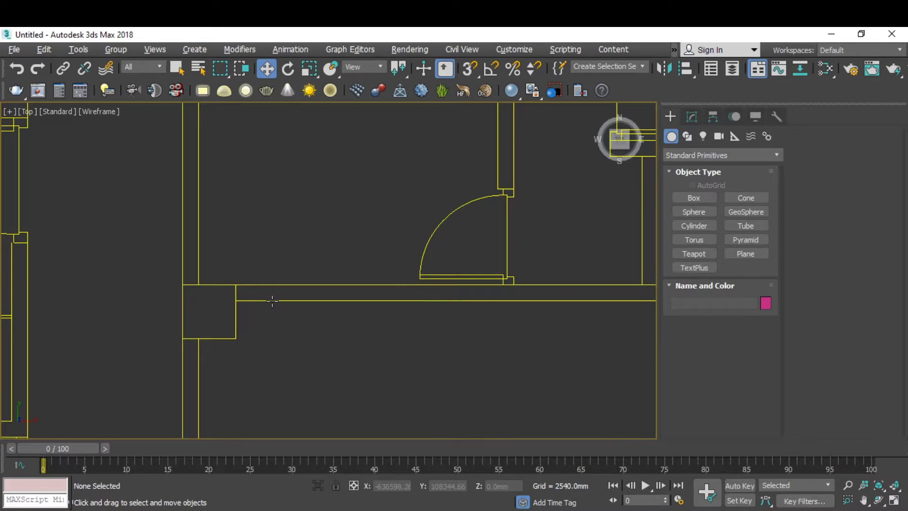
{"action": "left_click", "coordinate": [269, 301]}
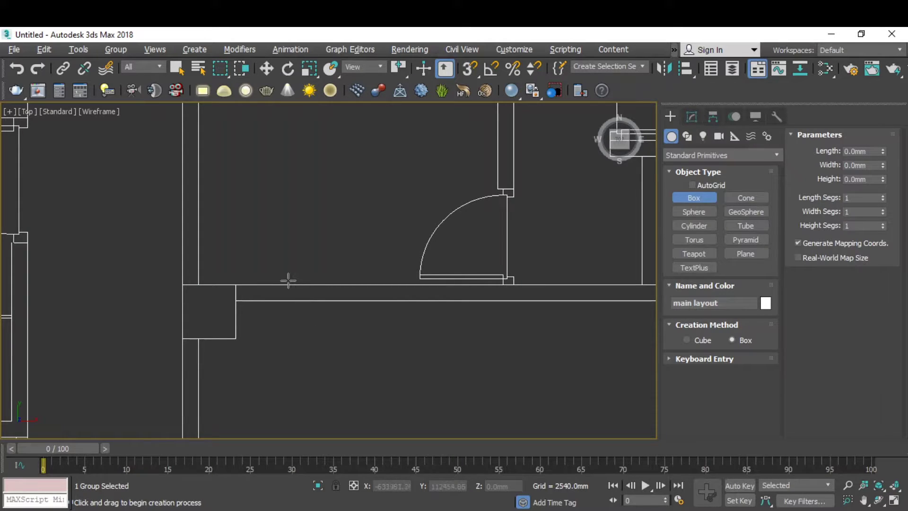
{"action": "scroll", "coordinate": [283, 283], "scroll_direction": "up", "scroll_amount": 5}
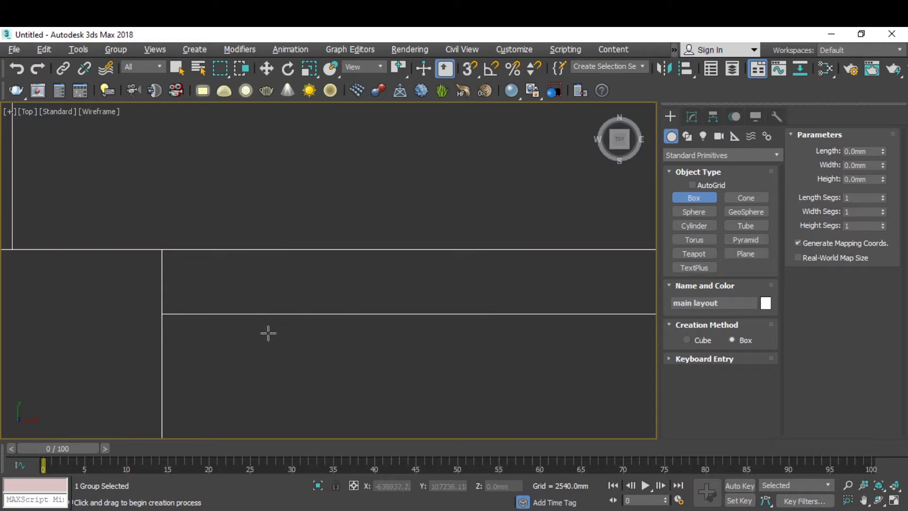
{"action": "left_click", "coordinate": [162, 313]}
{"action": "left_click_drag", "start_coordinate": [162, 249], "coordinate": [236, 314]}
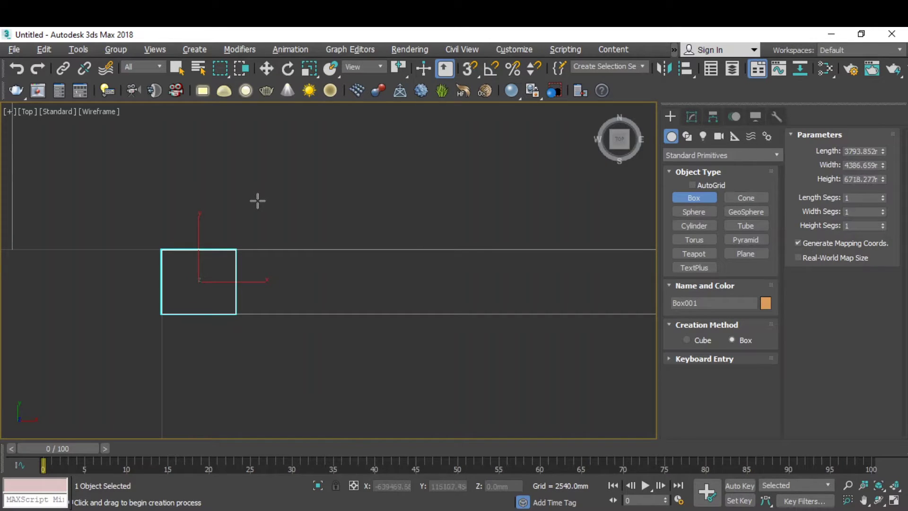
{"action": "left_click", "coordinate": [257, 199]}
Set the box's length and width to 150 mm.
{"action": "double_click", "coordinate": [878, 151]}
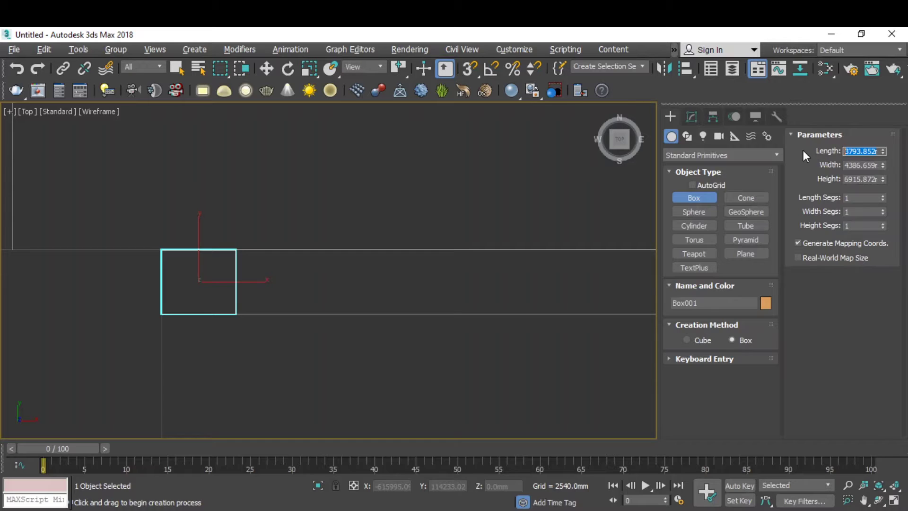
{"action": "type", "text": "150mm"}
{"action": "key", "text": "Return"}
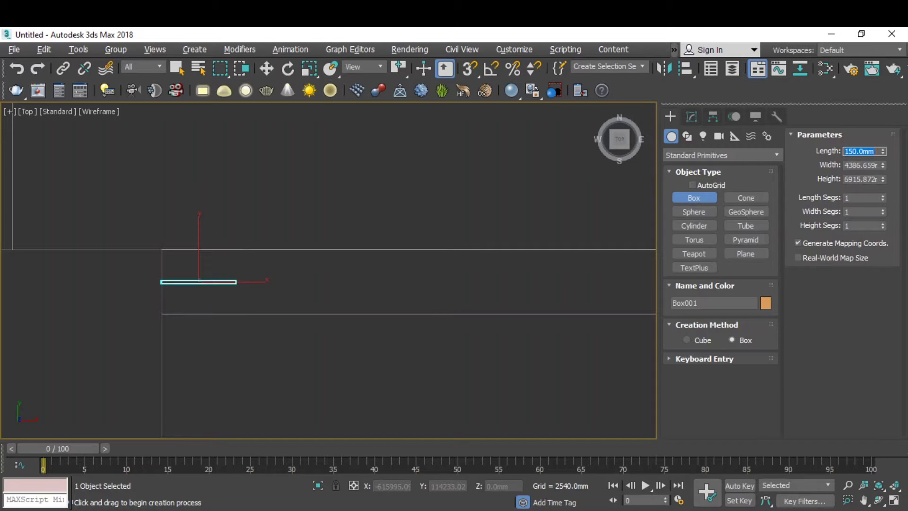
{"action": "left_click", "coordinate": [877, 165]}
{"action": "double_click", "coordinate": [876, 165]}
{"action": "type", "text": "150mm"}
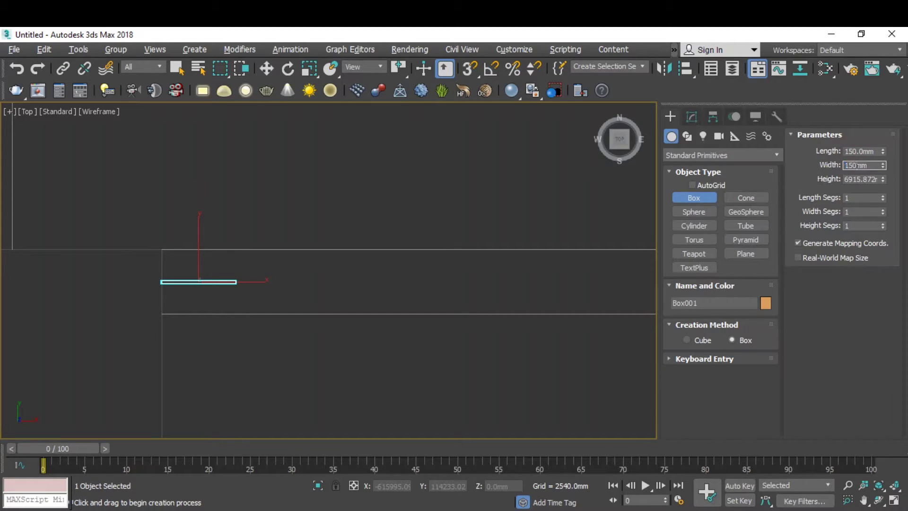
{"action": "key", "text": "Return"}
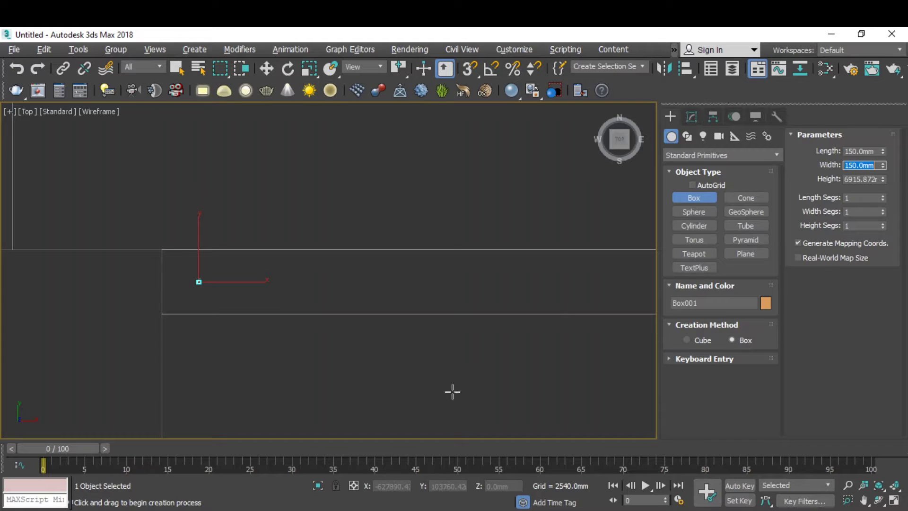
Scale the main layout group down uniformly to bring its wall thickness close to the size of the 150 mm box.
{"action": "key", "text": "w"}
{"action": "left_click", "coordinate": [382, 314]}
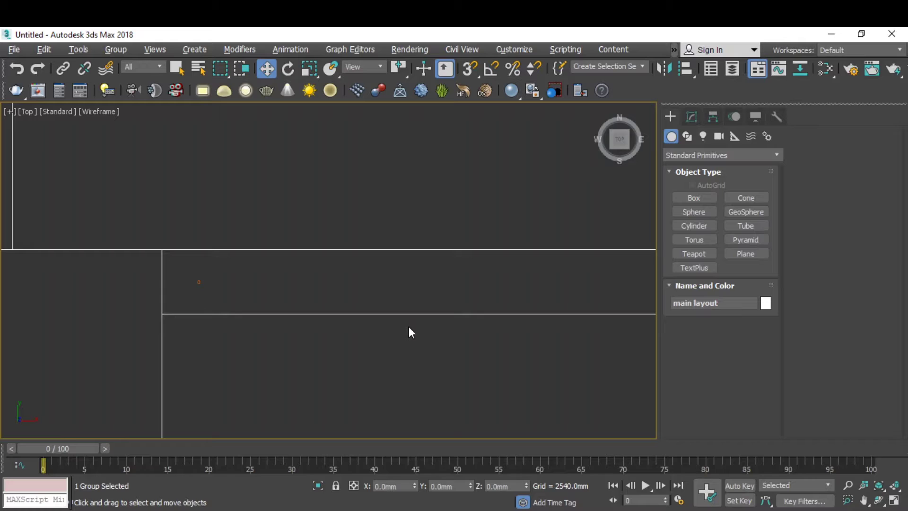
{"action": "left_click", "coordinate": [305, 67]}
{"action": "scroll", "coordinate": [282, 242], "scroll_direction": "up", "scroll_amount": 5}
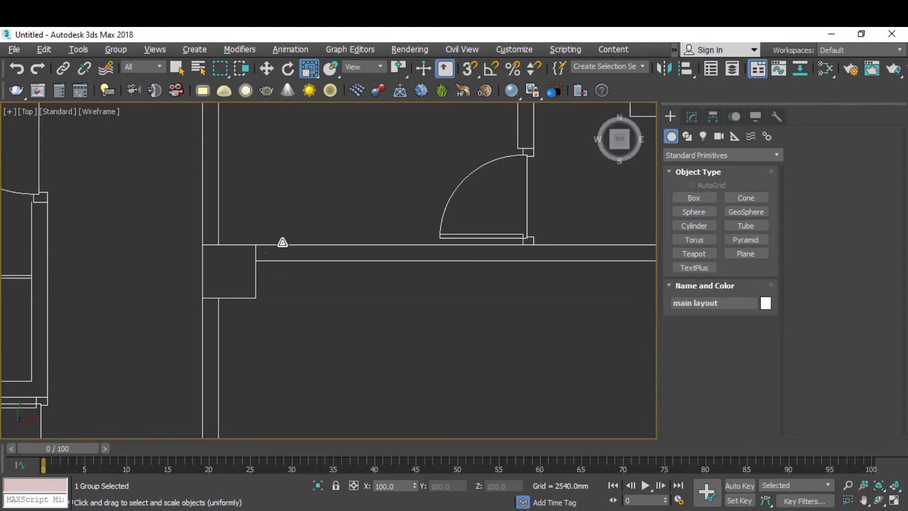
{"action": "scroll", "coordinate": [282, 242], "scroll_direction": "down", "scroll_amount": 10}
{"action": "scroll", "coordinate": [342, 343], "scroll_direction": "up", "scroll_amount": 6}
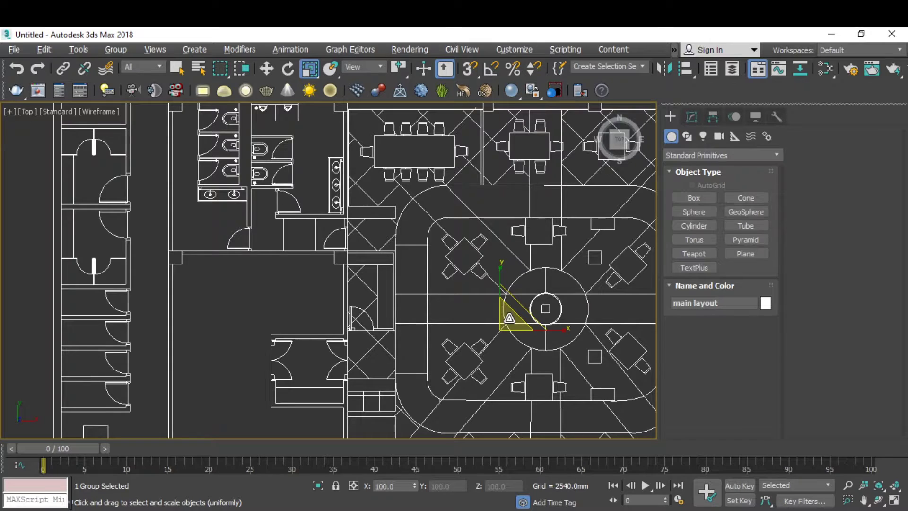
{"action": "scroll", "coordinate": [501, 327], "scroll_direction": "down", "scroll_amount": 6}
{"action": "scroll", "coordinate": [179, 290], "scroll_direction": "up", "scroll_amount": 4}
Select the 150 mm box and shift it slightly along the wall to compare it with the wall thickness.
{"action": "left_click", "coordinate": [176, 289]}
{"action": "key", "text": "w"}
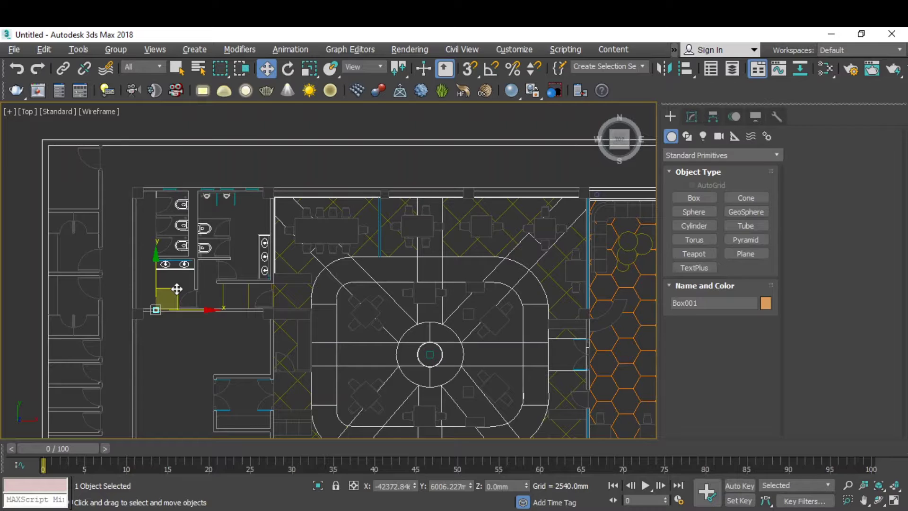
{"action": "scroll", "coordinate": [166, 305], "scroll_direction": "up", "scroll_amount": 6}
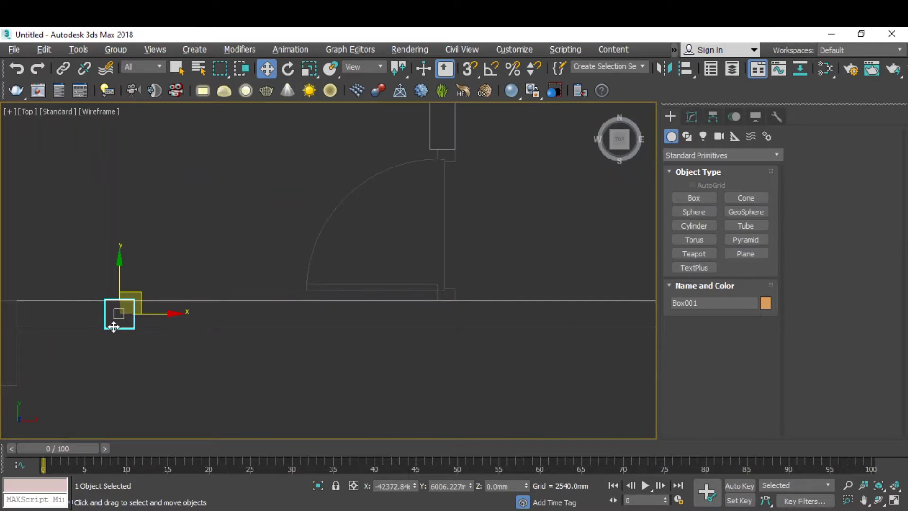
{"action": "scroll", "coordinate": [114, 326], "scroll_direction": "up", "scroll_amount": 3}
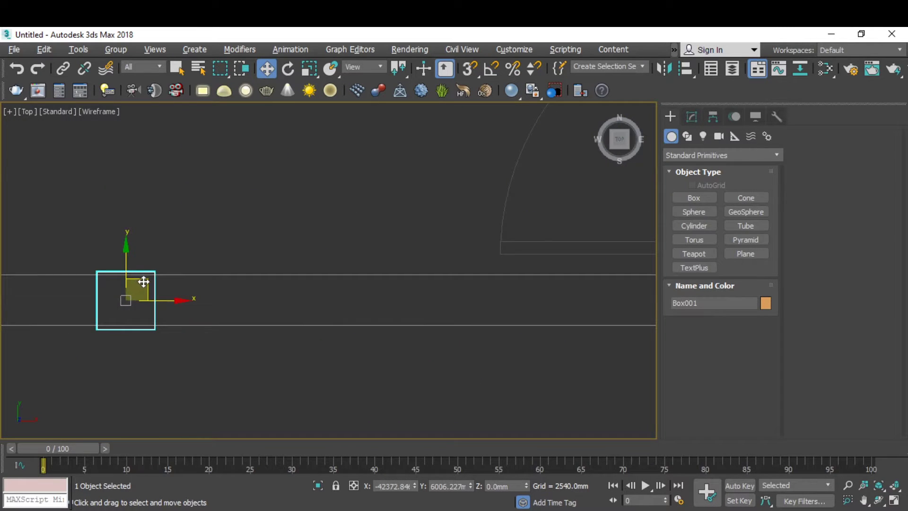
{"action": "left_click_drag", "start_coordinate": [143, 282], "coordinate": [150, 281]}
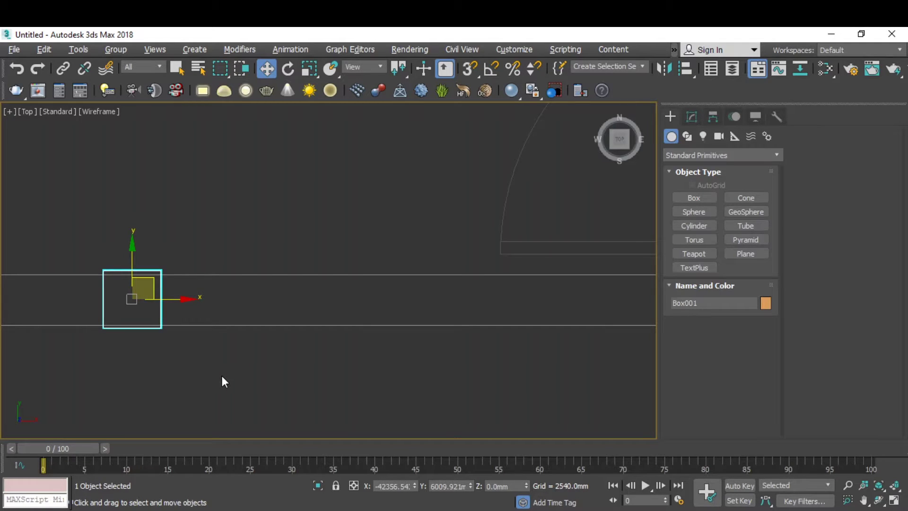
Save the scene to the Desktop under the file name bar.
{"action": "left_click", "coordinate": [13, 49]}
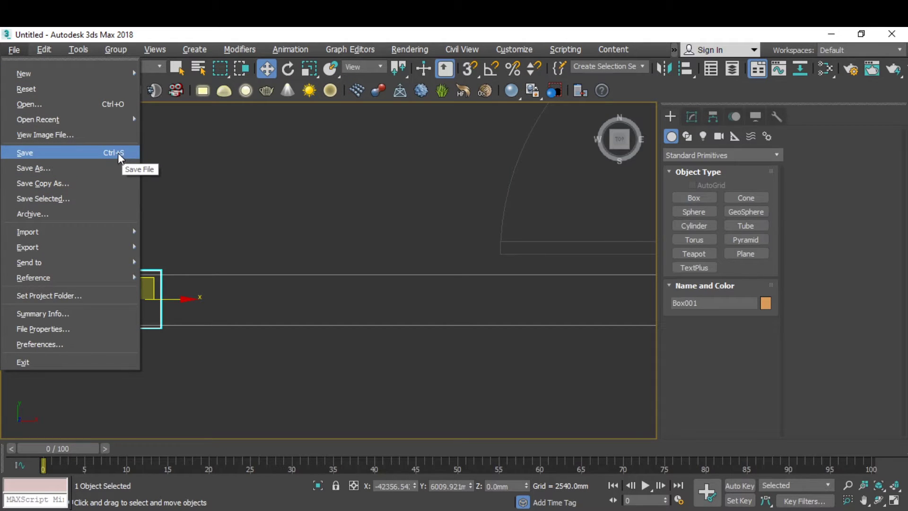
{"action": "left_click", "coordinate": [321, 208]}
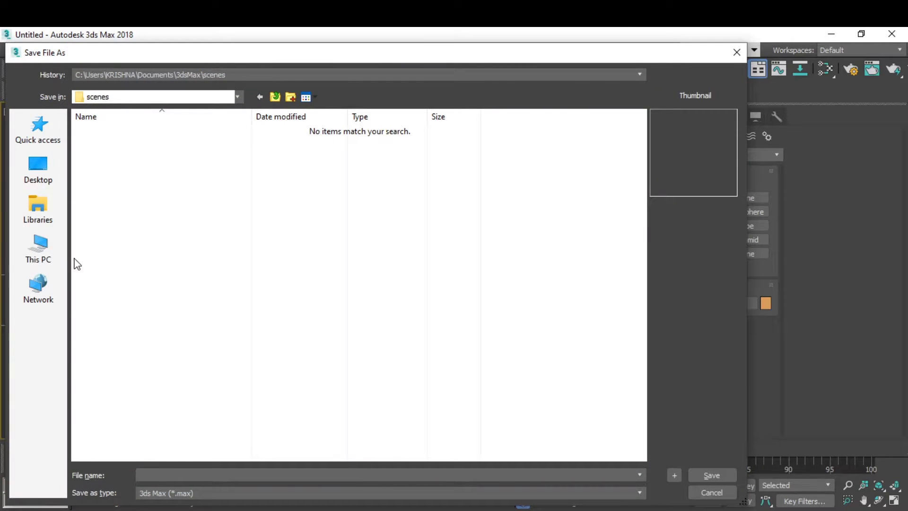
{"action": "left_click", "coordinate": [42, 171]}
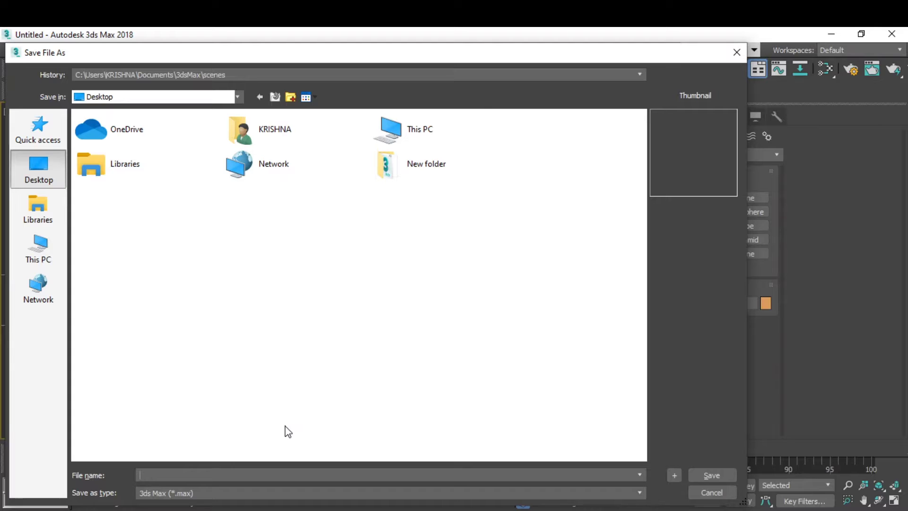
{"action": "type", "text": "bar"}
{"action": "key", "text": "Return"}
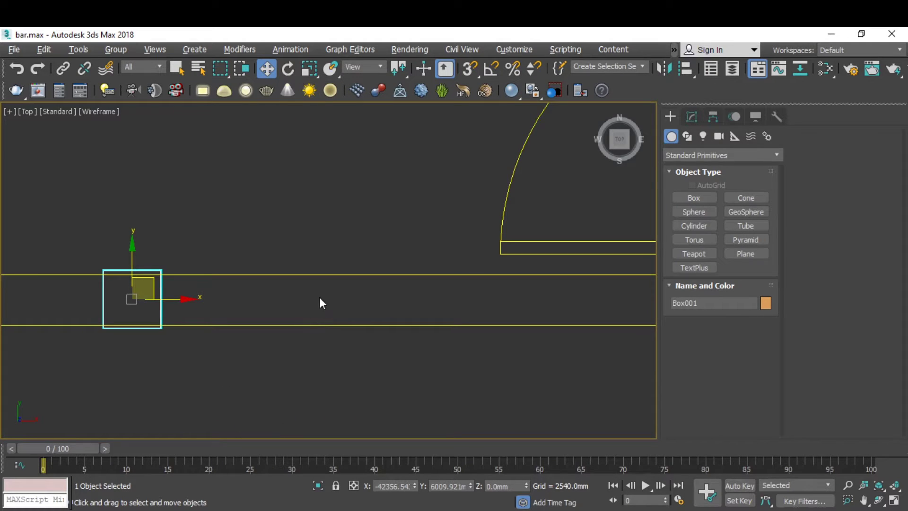
Scale the main layout group up uniformly to about 104 percent to bring its wall thickness closer to the 150 mm box.
{"action": "scroll", "coordinate": [322, 293], "scroll_direction": "down", "scroll_amount": 2}
{"action": "left_click", "coordinate": [265, 297]}
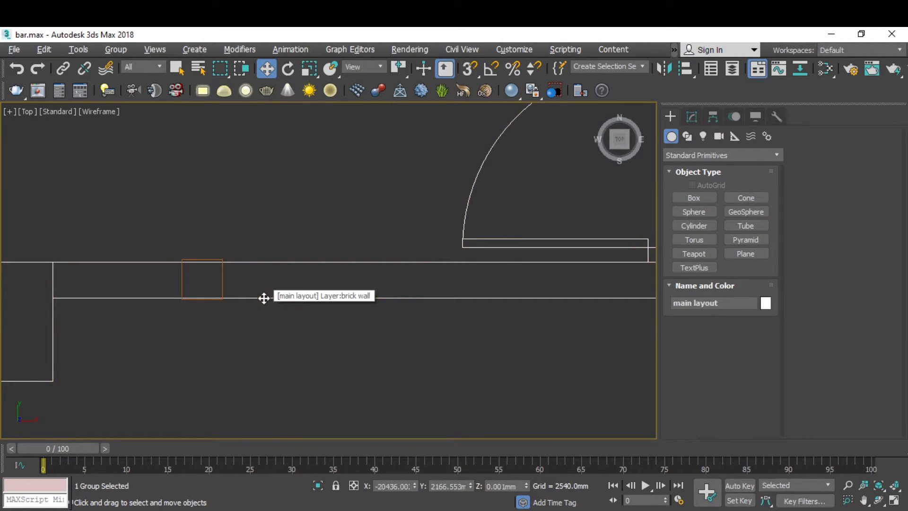
{"action": "scroll", "coordinate": [255, 305], "scroll_direction": "up", "scroll_amount": 2}
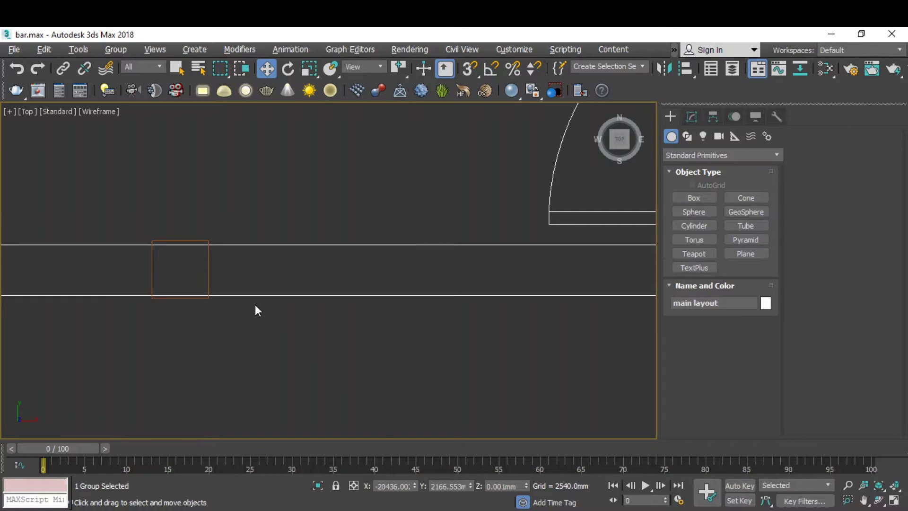
{"action": "key", "text": "r"}
{"action": "scroll", "coordinate": [232, 305], "scroll_direction": "down", "scroll_amount": 3}
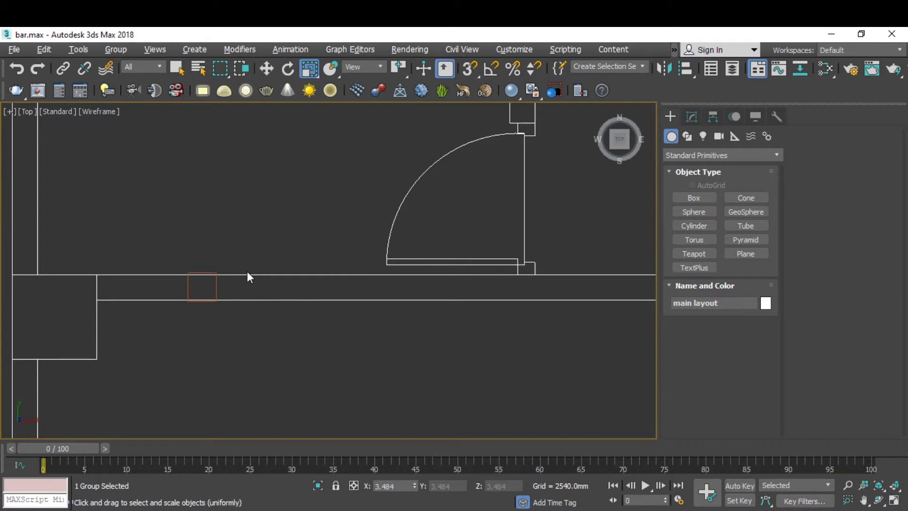
{"action": "scroll", "coordinate": [226, 279], "scroll_direction": "up", "scroll_amount": 3}
{"action": "left_click_drag", "start_coordinate": [225, 270], "coordinate": [226, 268]}
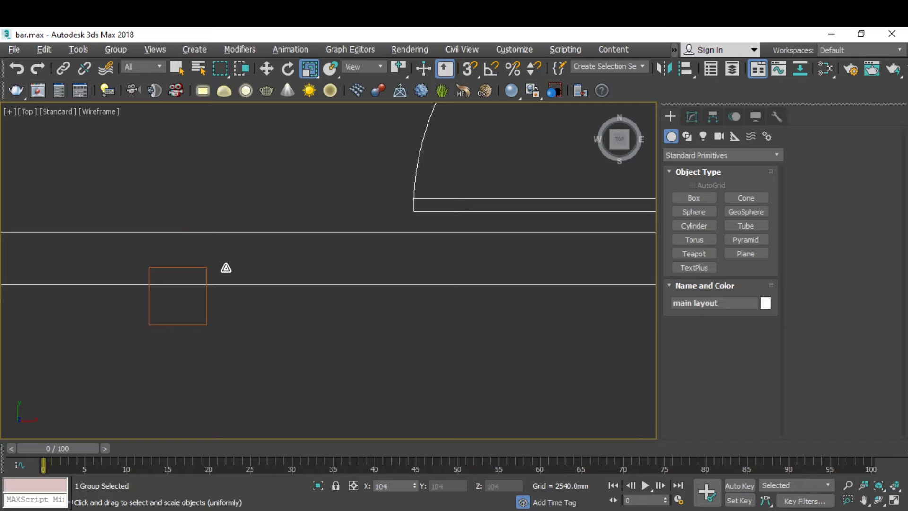
Move the 150 mm box about 93 mm along Y so its upper edge meets the wall's upper line.
{"action": "left_click", "coordinate": [207, 310]}
{"action": "key", "text": "w"}
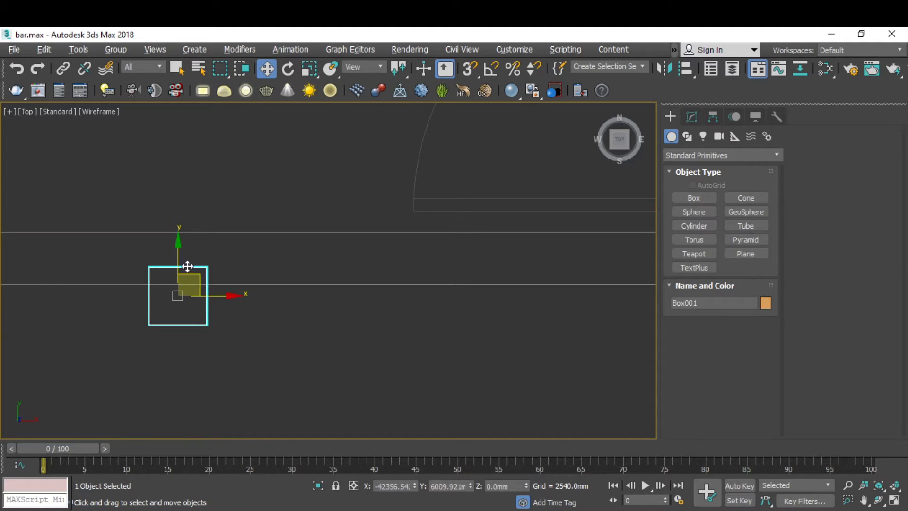
{"action": "left_click_drag", "start_coordinate": [178, 248], "coordinate": [180, 215]}
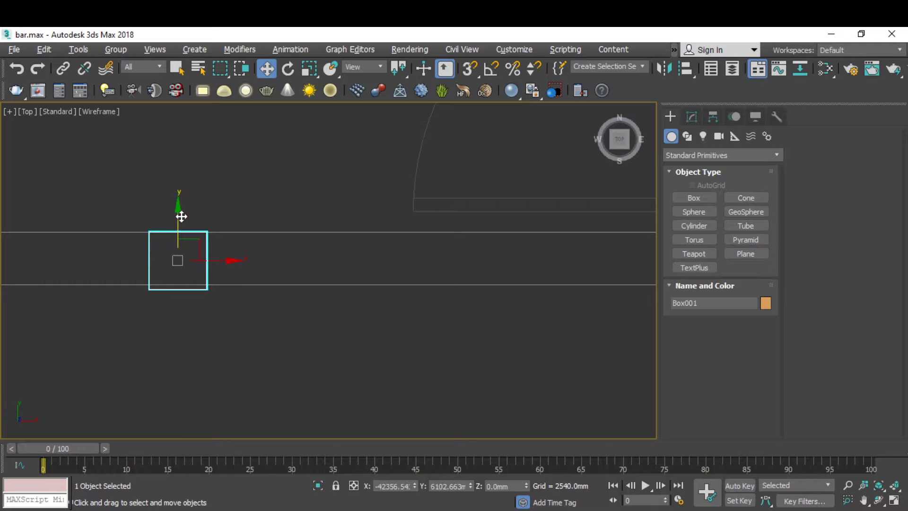
{"action": "scroll", "coordinate": [180, 215], "scroll_direction": "up", "scroll_amount": 4}
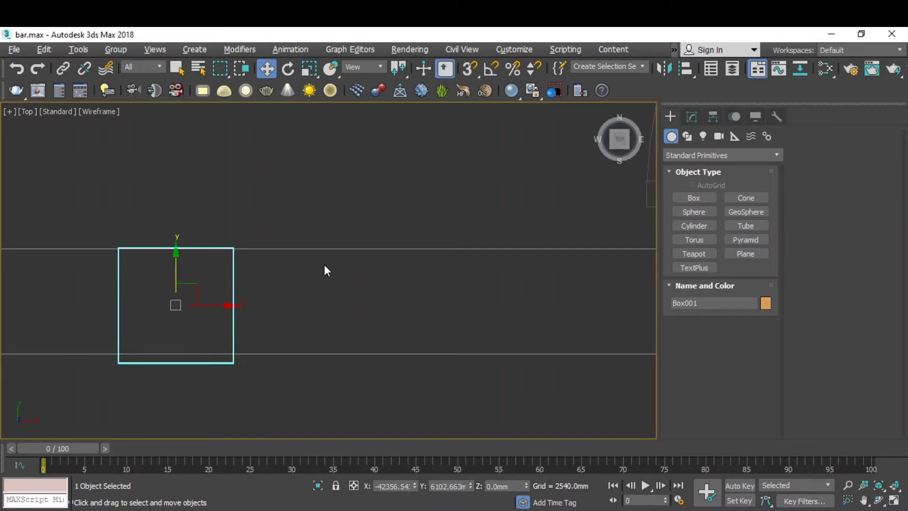
Scale the main layout group up to about 103 percent and move the box about 80 mm along Y back onto the wall.
{"action": "left_click", "coordinate": [336, 250]}
{"action": "key", "text": "r"}
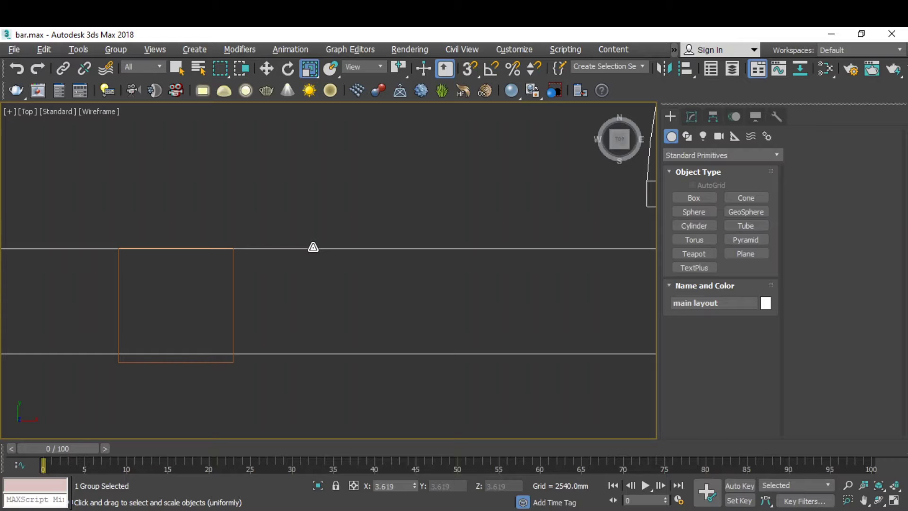
{"action": "left_click_drag", "start_coordinate": [314, 249], "coordinate": [313, 245]}
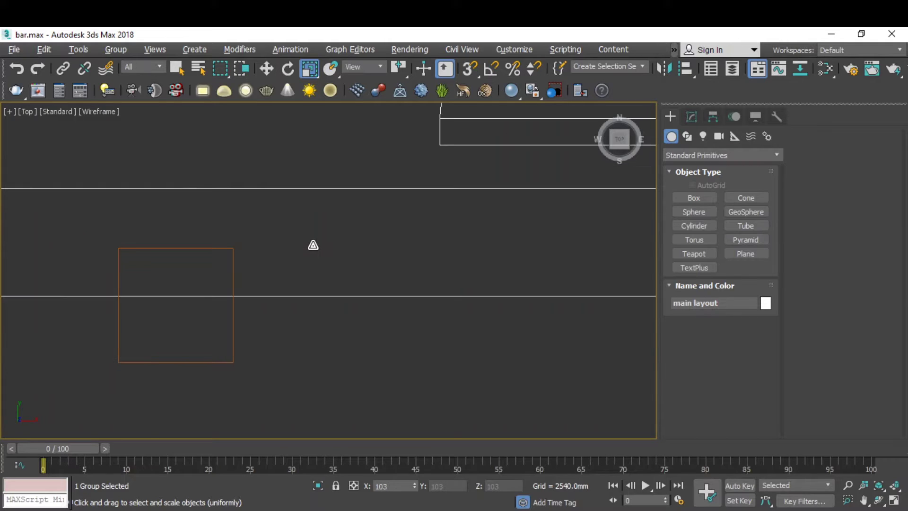
{"action": "left_click", "coordinate": [233, 331]}
{"action": "key", "text": "w"}
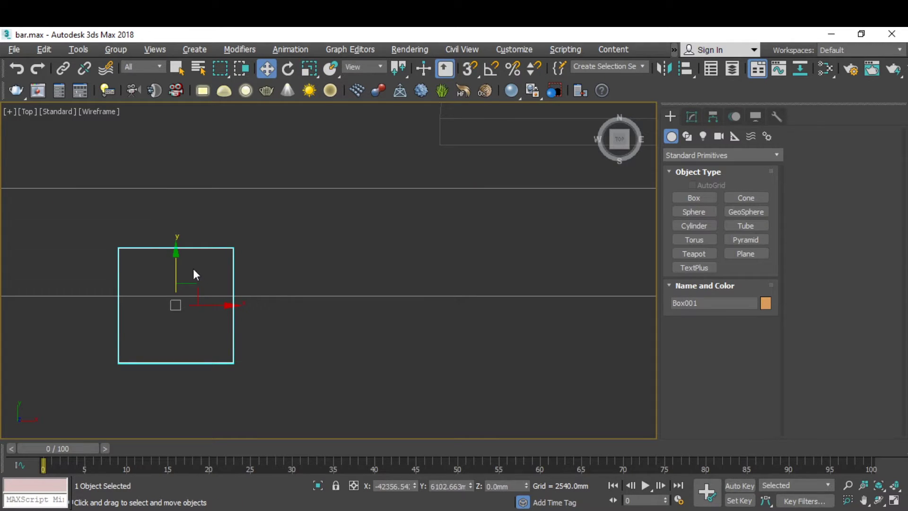
{"action": "left_click_drag", "start_coordinate": [177, 257], "coordinate": [186, 196]}
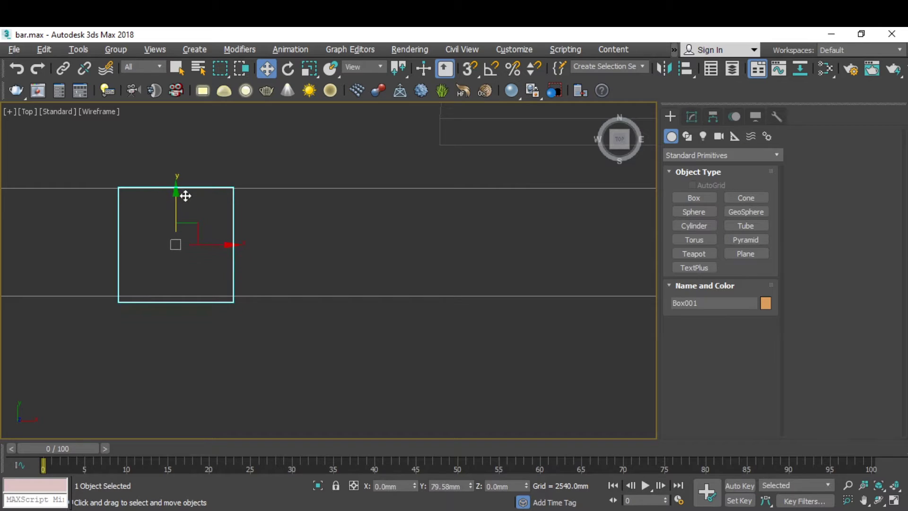
{"action": "scroll", "coordinate": [196, 298], "scroll_direction": "down", "scroll_amount": 3}
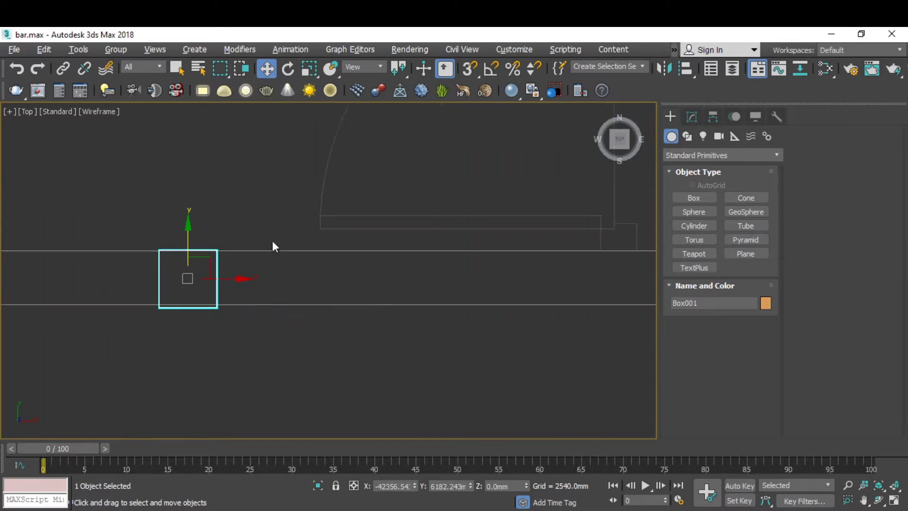
Enlarge the main layout group by another 3 percent or so and realign the box with the wall, about 81 mm along Y.
{"action": "scroll", "coordinate": [222, 265], "scroll_direction": "up", "scroll_amount": 3}
{"action": "left_click", "coordinate": [268, 289]}
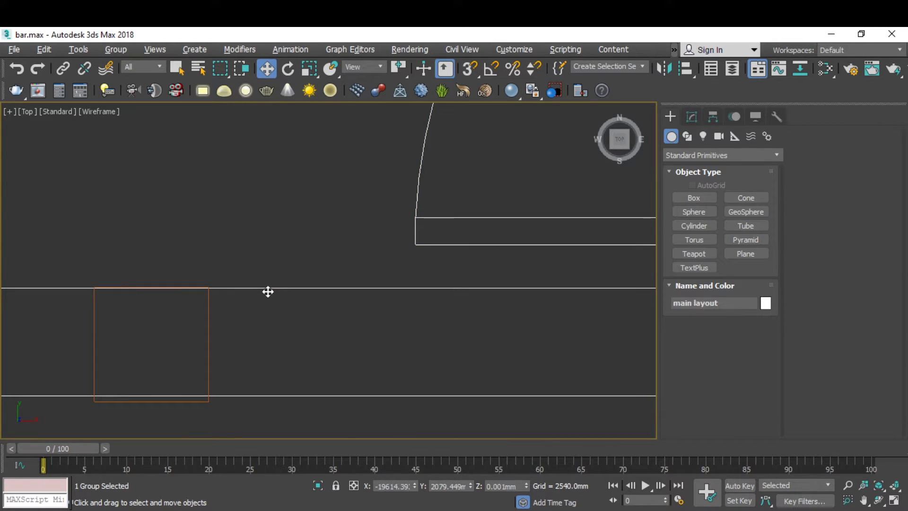
{"action": "key", "text": "r"}
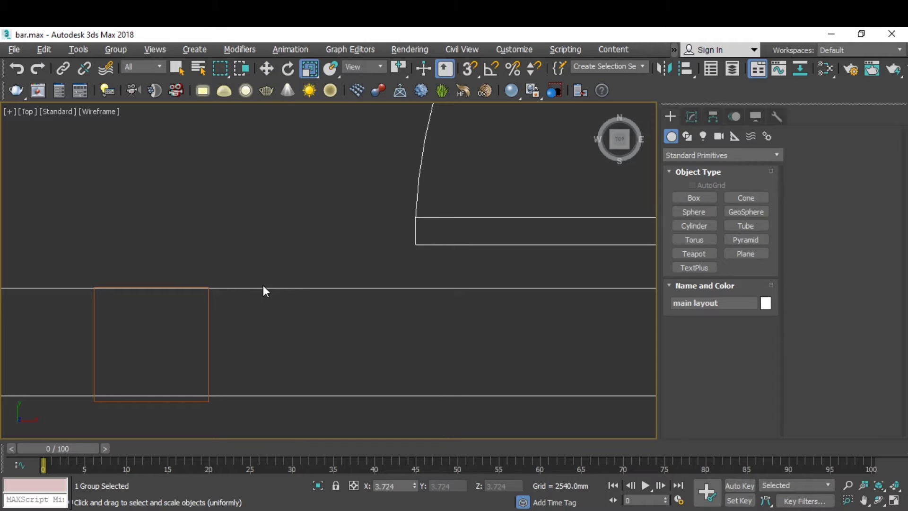
{"action": "left_click_drag", "start_coordinate": [261, 288], "coordinate": [260, 286]}
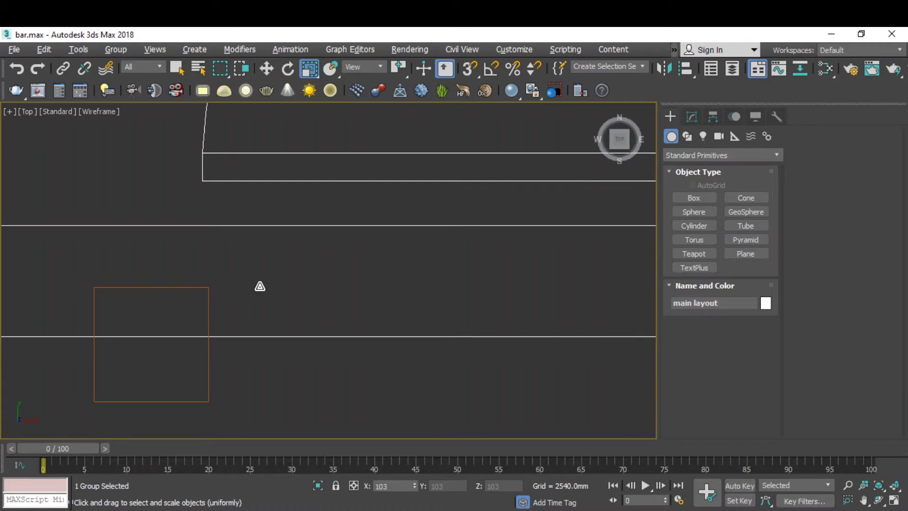
{"action": "left_click", "coordinate": [208, 313]}
{"action": "key", "text": "w"}
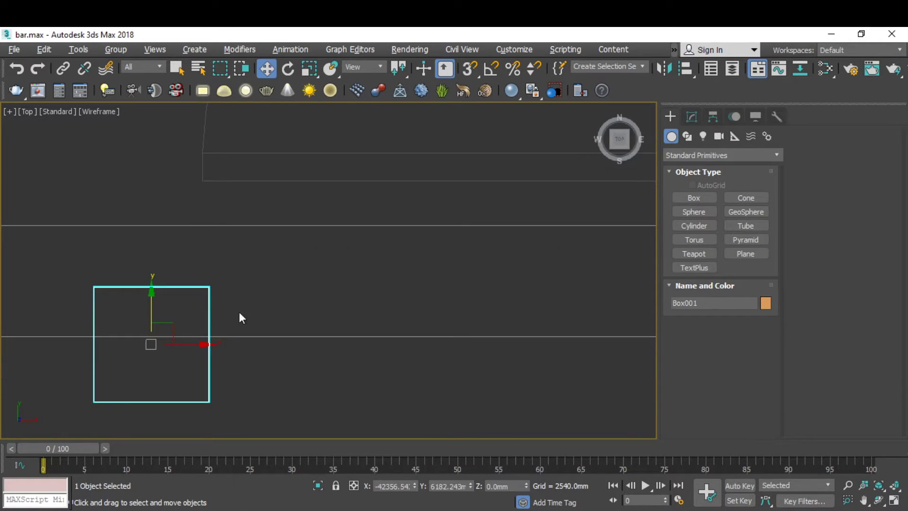
{"action": "left_click_drag", "start_coordinate": [155, 296], "coordinate": [154, 235]}
{"action": "scroll", "coordinate": [270, 300], "scroll_direction": "down", "scroll_amount": 2}
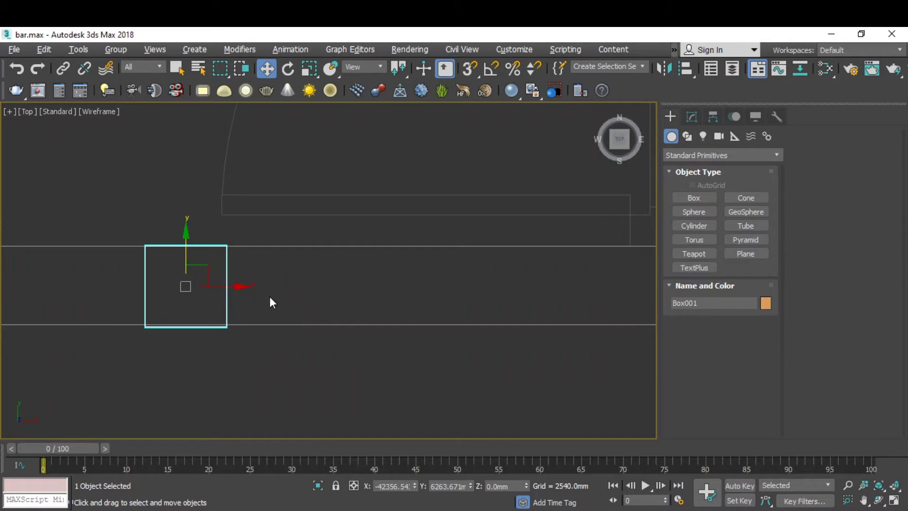
Scale the main layout group up to about 102 percent and move the box about 56 mm along Y to recheck the wall thickness.
{"action": "scroll", "coordinate": [196, 238], "scroll_direction": "up", "scroll_amount": 2}
{"action": "left_click", "coordinate": [296, 251]}
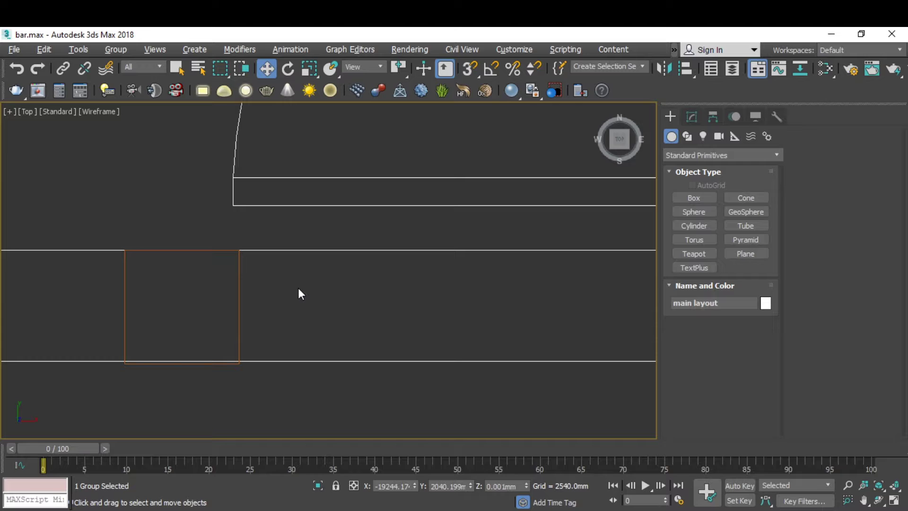
{"action": "key", "text": "r"}
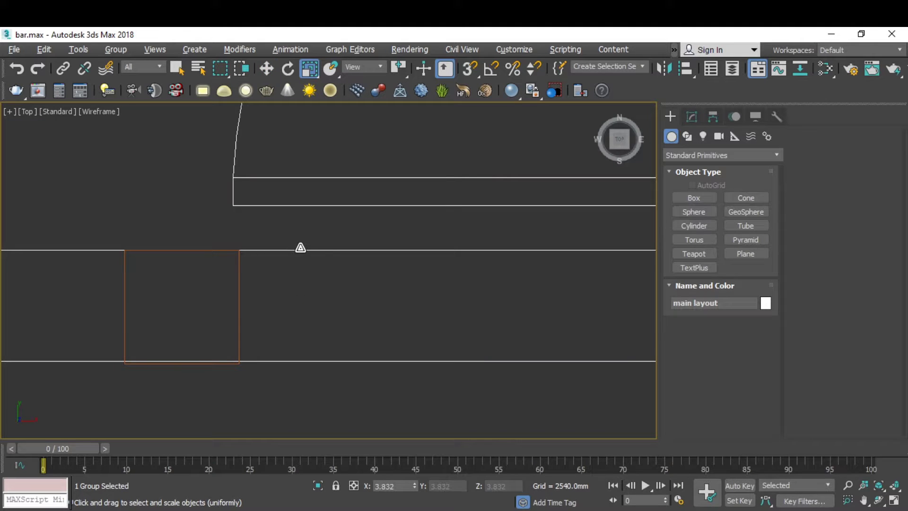
{"action": "left_click_drag", "start_coordinate": [302, 247], "coordinate": [302, 246]}
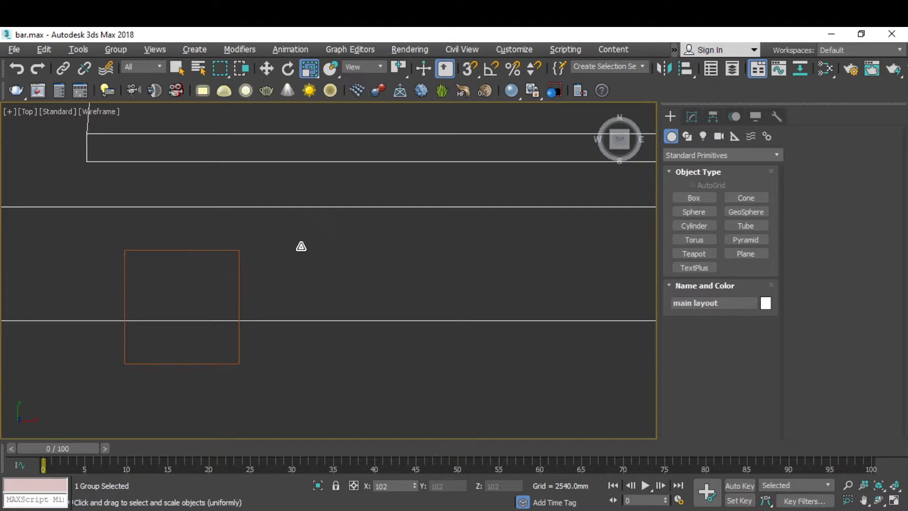
{"action": "left_click", "coordinate": [241, 292]}
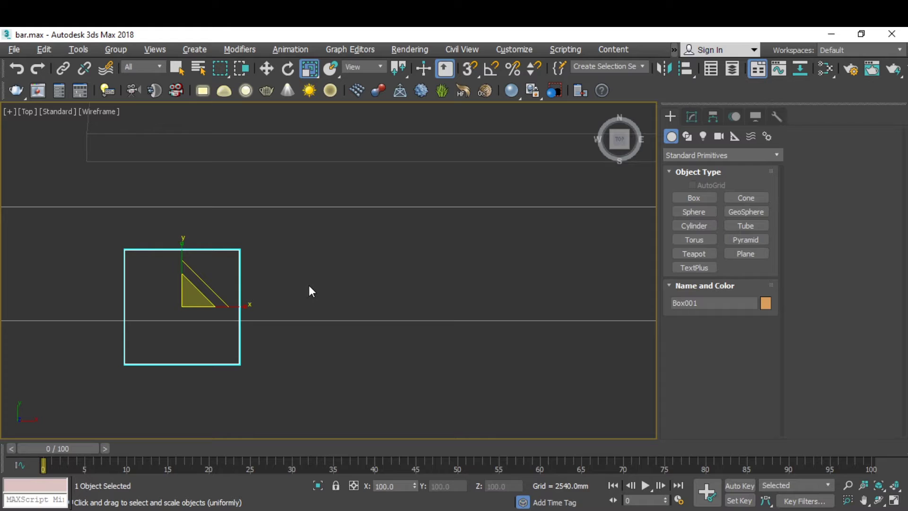
{"action": "key", "text": "w"}
{"action": "left_click_drag", "start_coordinate": [184, 260], "coordinate": [189, 216]}
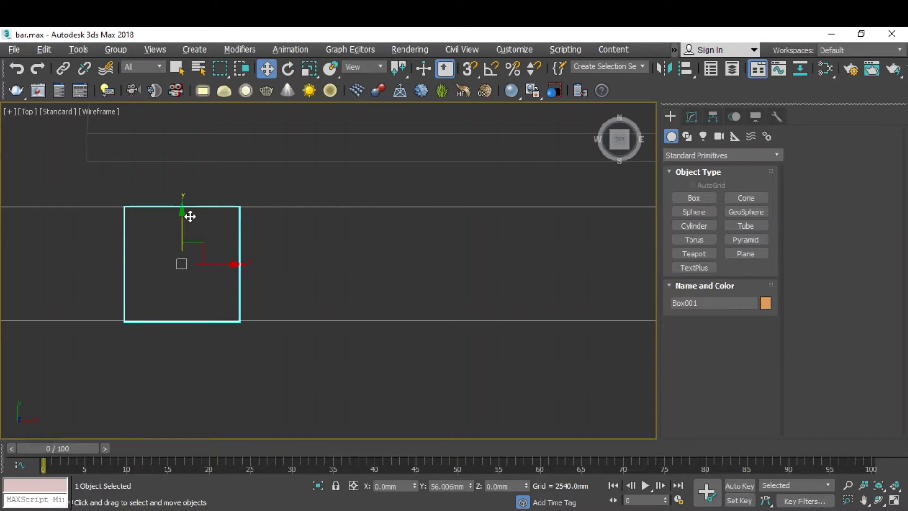
{"action": "scroll", "coordinate": [187, 220], "scroll_direction": "up", "scroll_amount": 4}
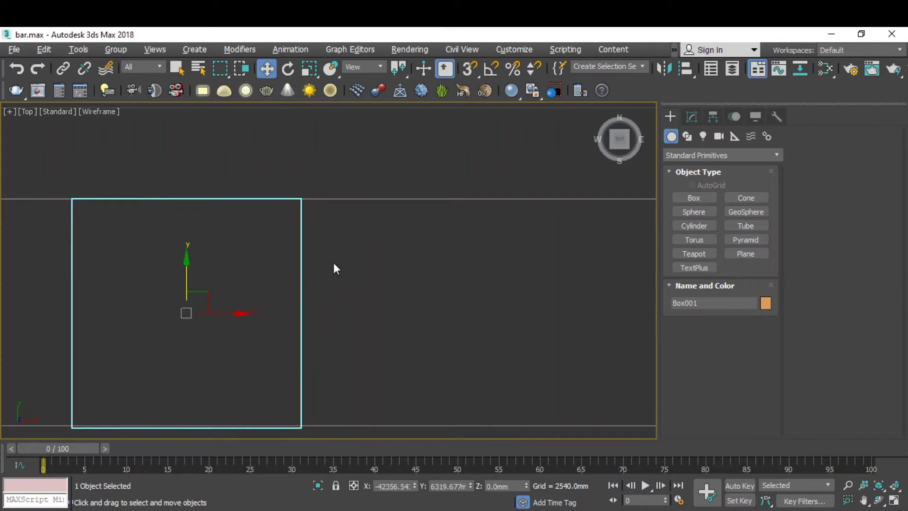
Scale the main layout group up to about 103 percent and move the box about 85 mm along Y to compare it with the wall.
{"action": "left_click", "coordinate": [386, 199]}
{"action": "scroll", "coordinate": [315, 305], "scroll_direction": "down", "scroll_amount": 4}
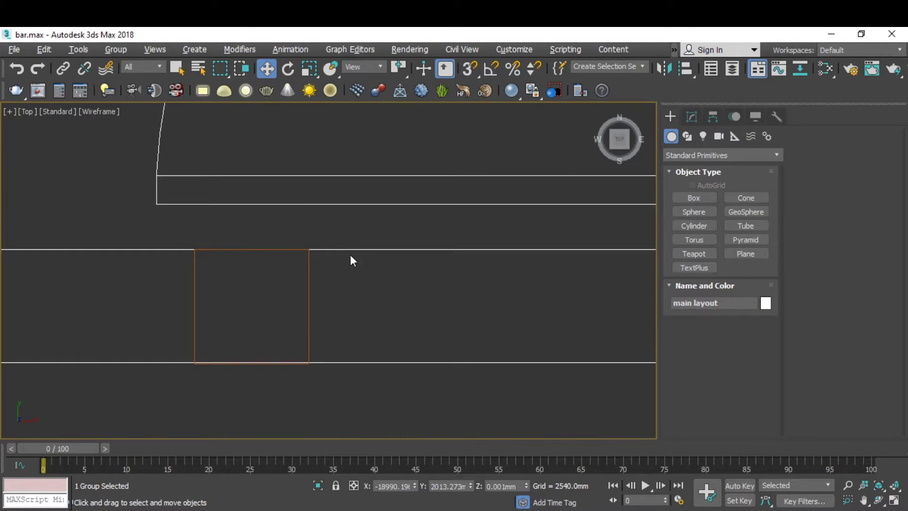
{"action": "key", "text": "r"}
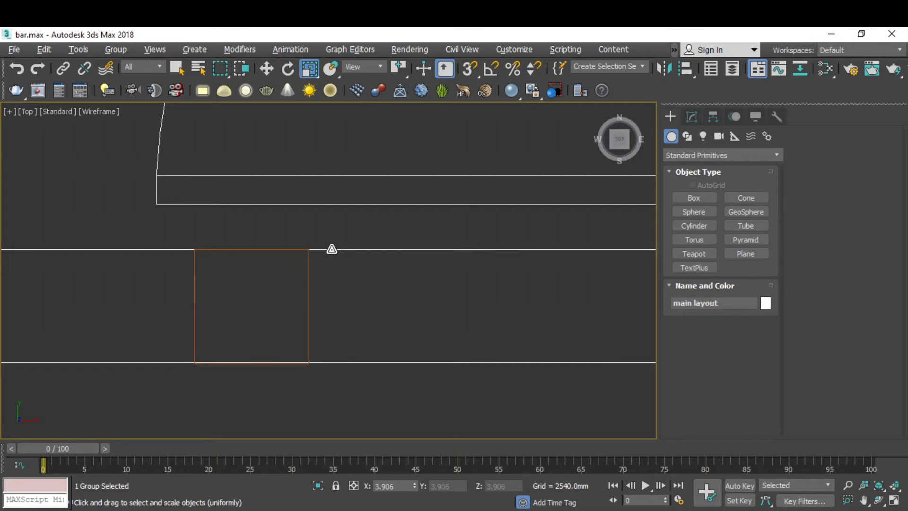
{"action": "left_click_drag", "start_coordinate": [333, 248], "coordinate": [332, 247]}
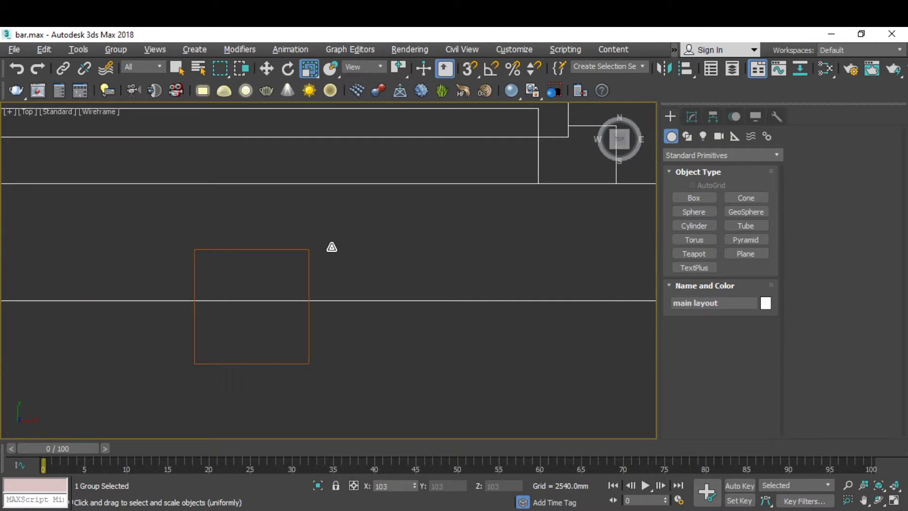
{"action": "left_click", "coordinate": [309, 283]}
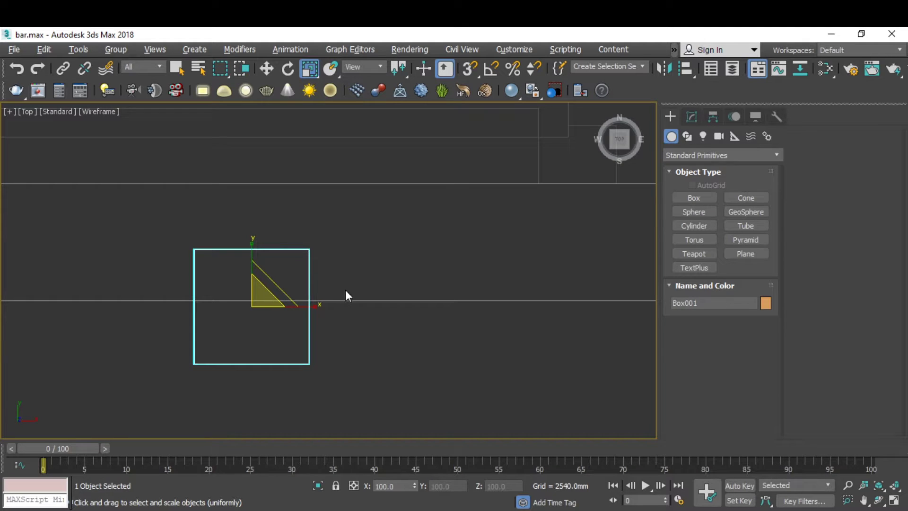
{"action": "key", "text": "w"}
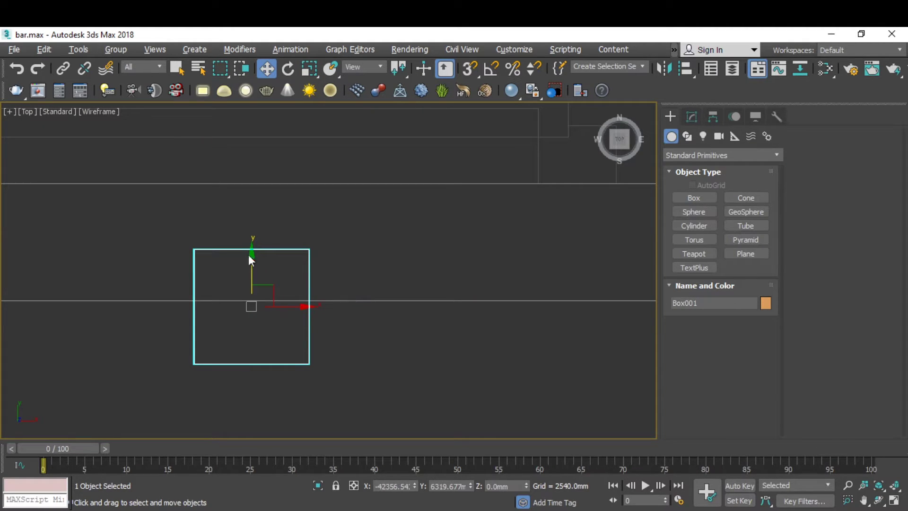
{"action": "left_click_drag", "start_coordinate": [250, 258], "coordinate": [255, 190]}
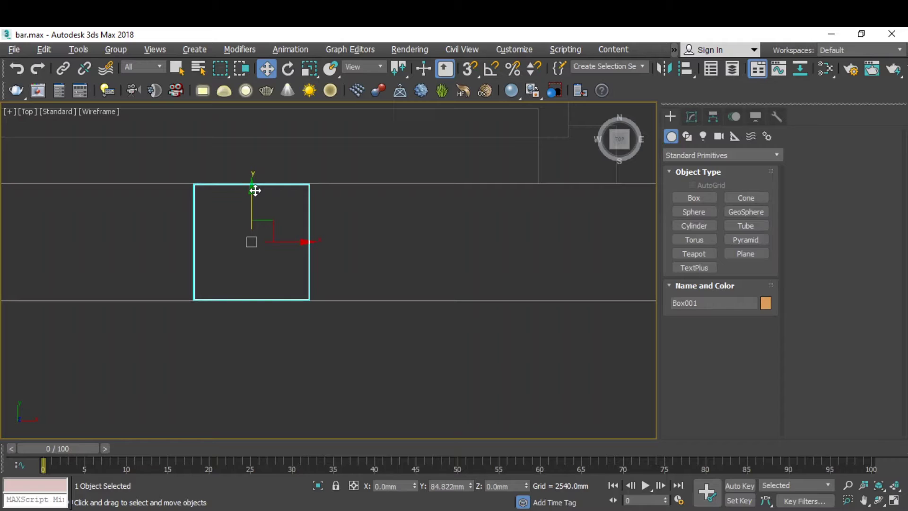
{"action": "scroll", "coordinate": [255, 190], "scroll_direction": "up", "scroll_amount": 2}
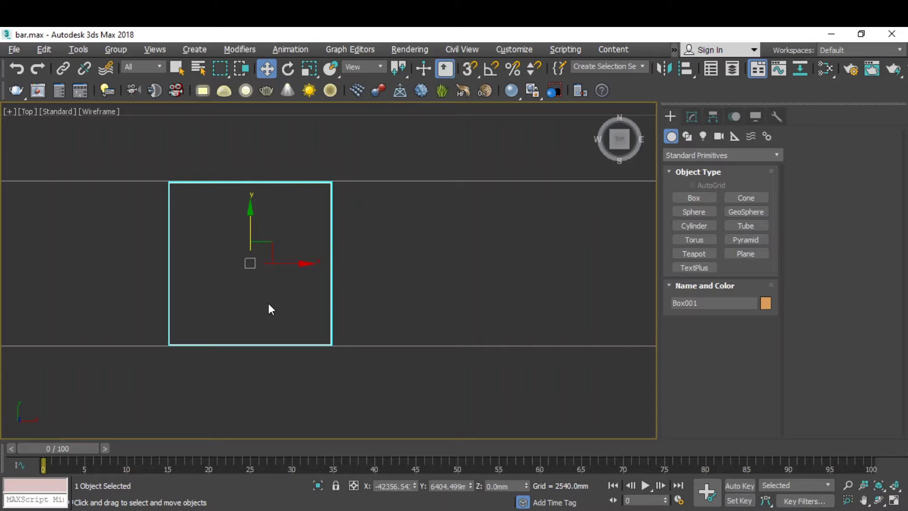
{"action": "scroll", "coordinate": [157, 214], "scroll_direction": "up", "scroll_amount": 2}
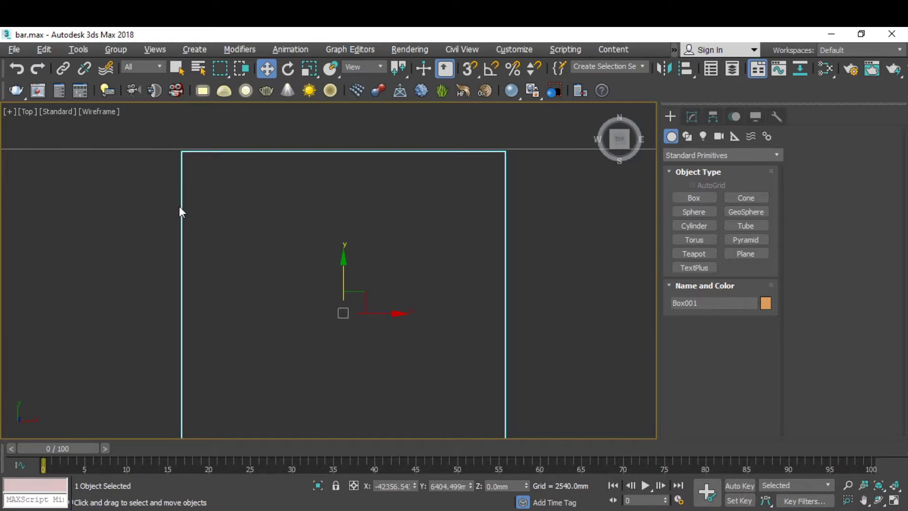
Examine how closely the reference box's upper and lower edges match the wall's two lines, including near the adjacent door.
{"action": "scroll", "coordinate": [226, 196], "scroll_direction": "down", "scroll_amount": 2}
{"action": "scroll", "coordinate": [198, 342], "scroll_direction": "up", "scroll_amount": 5}
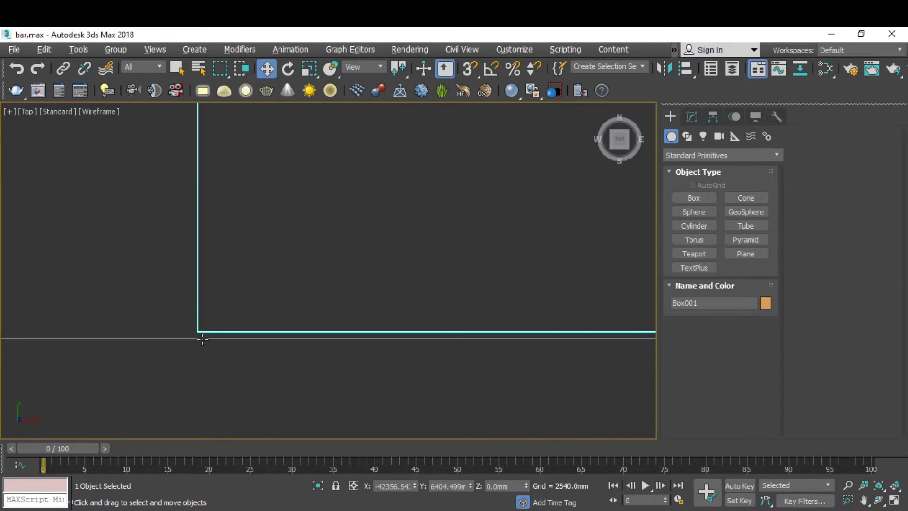
{"action": "scroll", "coordinate": [199, 335], "scroll_direction": "down", "scroll_amount": 5}
{"action": "scroll", "coordinate": [224, 280], "scroll_direction": "up", "scroll_amount": 2}
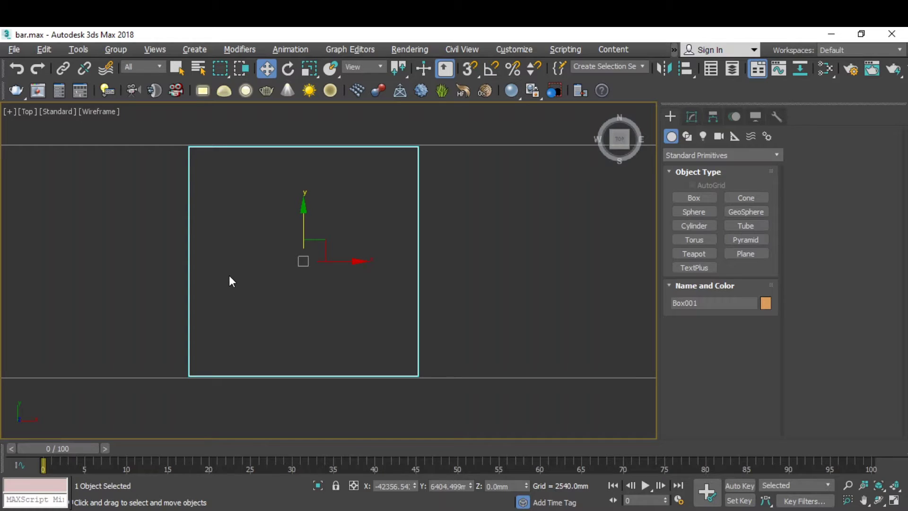
{"action": "scroll", "coordinate": [229, 276], "scroll_direction": "down", "scroll_amount": 2}
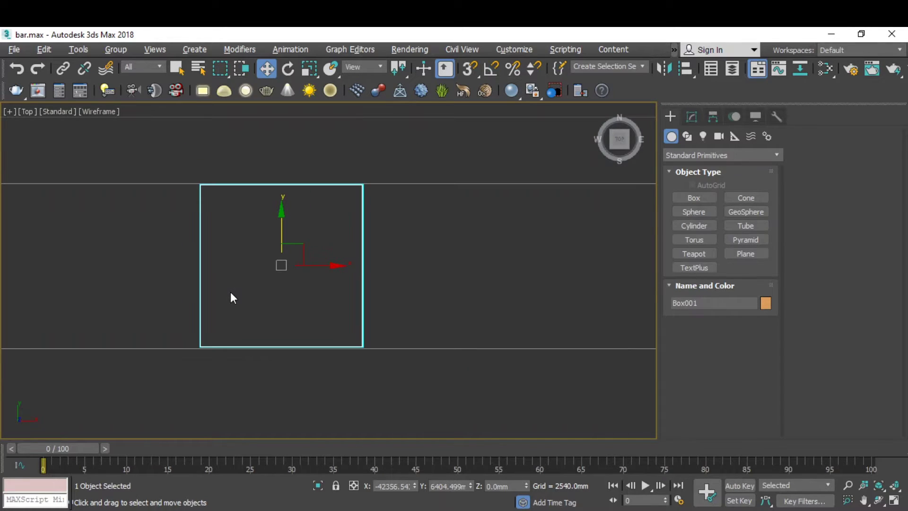
{"action": "scroll", "coordinate": [232, 300], "scroll_direction": "down", "scroll_amount": 2}
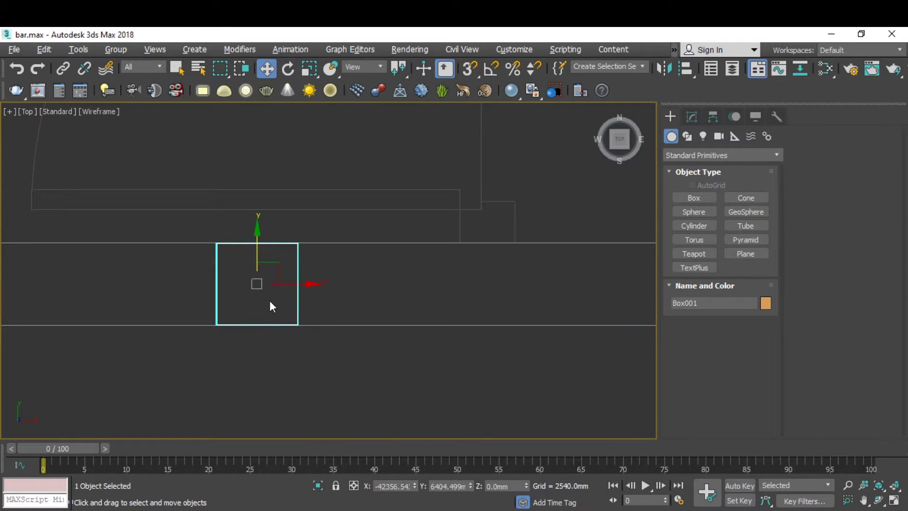
{"action": "scroll", "coordinate": [272, 368], "scroll_direction": "down", "scroll_amount": 2}
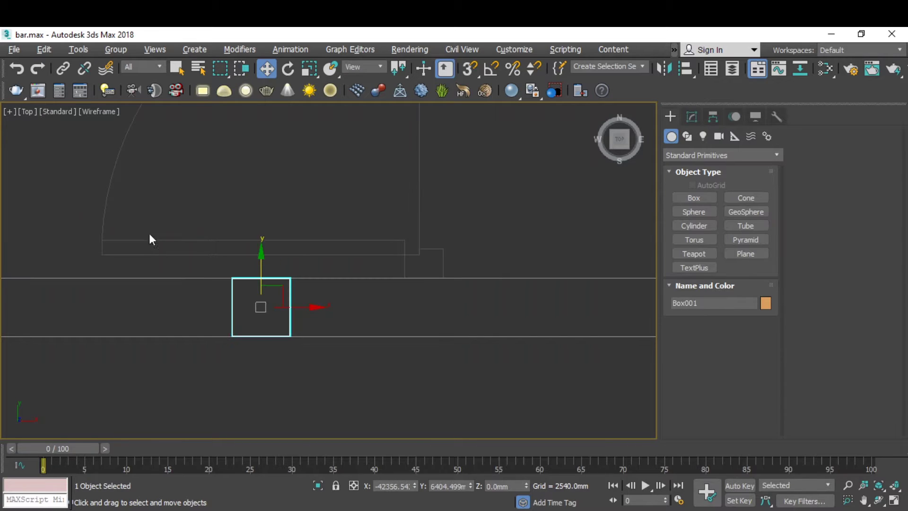
{"action": "scroll", "coordinate": [95, 255], "scroll_direction": "up", "scroll_amount": 5}
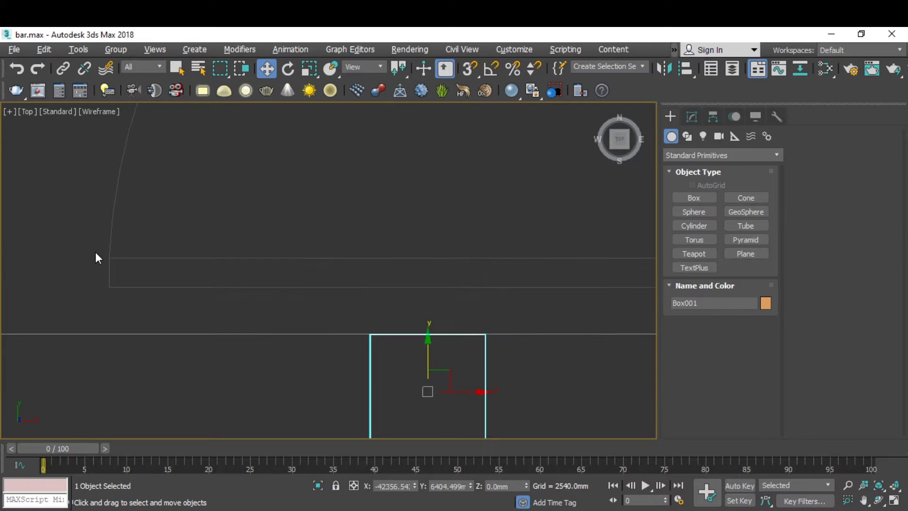
Measure the distance across the wall's thickness next to the reference box.
{"action": "left_click", "coordinate": [696, 197]}
{"action": "key", "text": "w"}
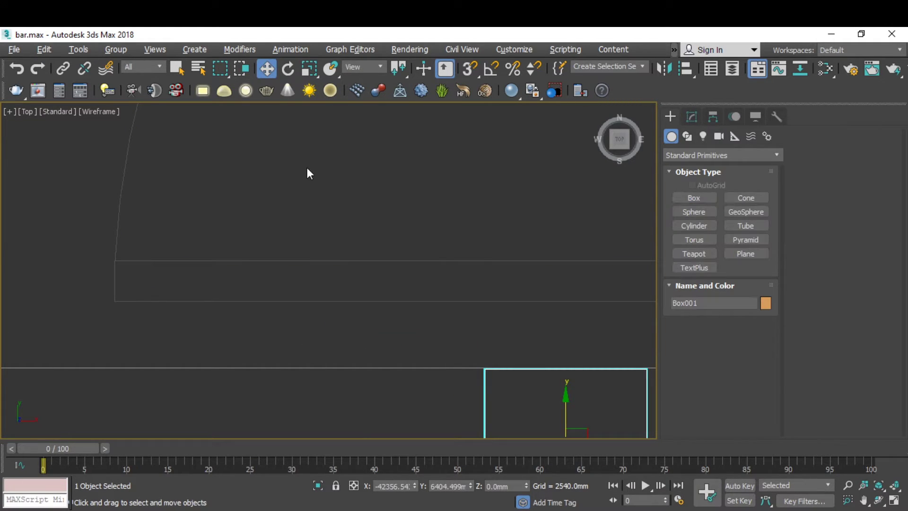
{"action": "left_click", "coordinate": [78, 49]}
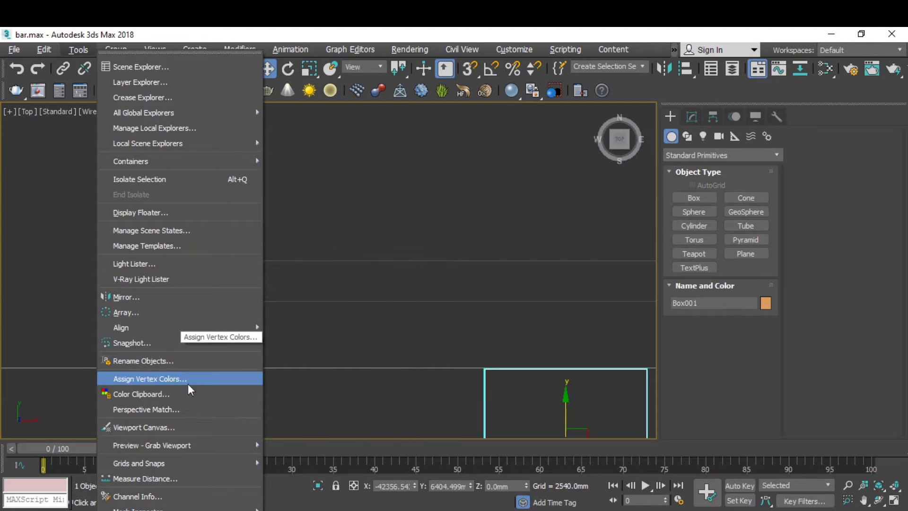
{"action": "left_click", "coordinate": [167, 479]}
{"action": "scroll", "coordinate": [257, 260], "scroll_direction": "down", "scroll_amount": 3}
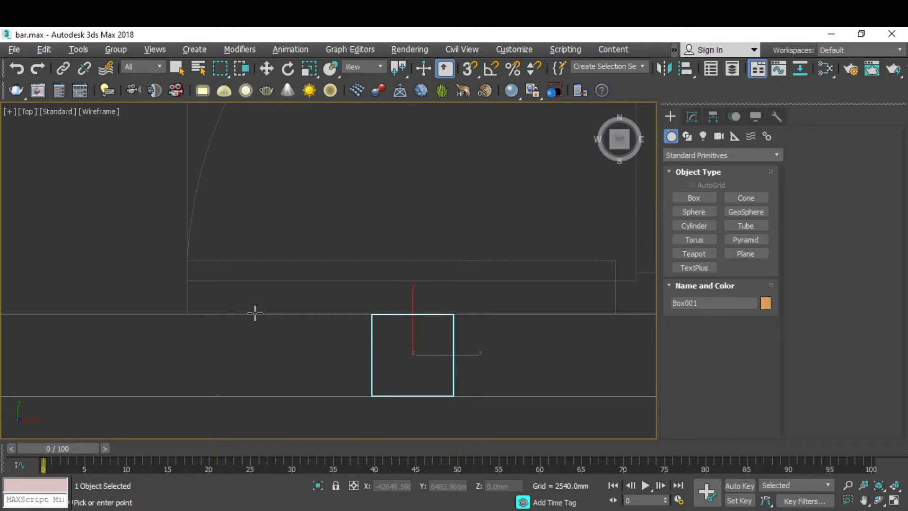
{"action": "scroll", "coordinate": [222, 312], "scroll_direction": "down", "scroll_amount": 3}
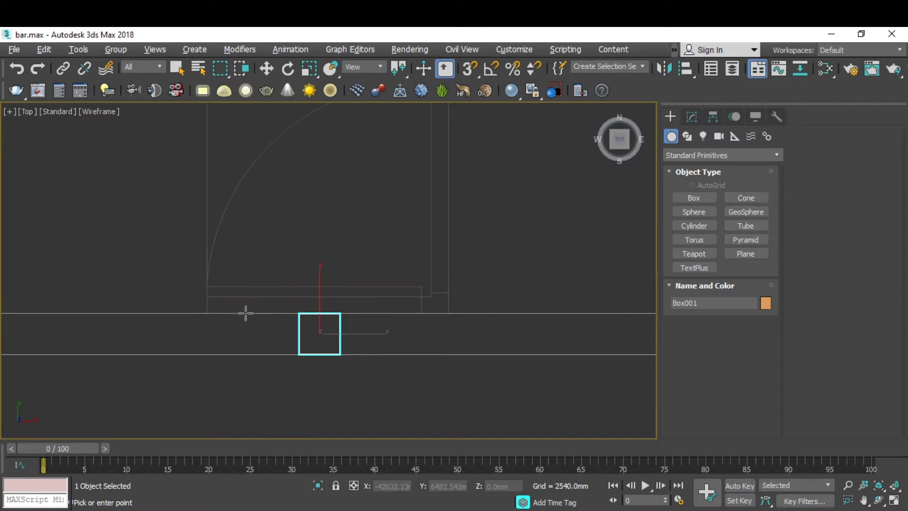
Examine the whole scaled layout, including the boundary wall, the parking bays and the road strip.
{"action": "scroll", "coordinate": [464, 220], "scroll_direction": "down", "scroll_amount": 5}
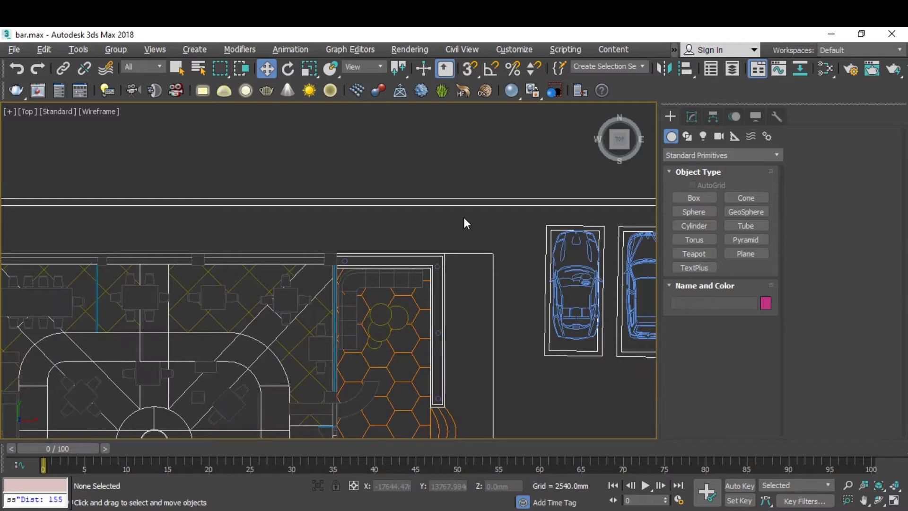
{"action": "scroll", "coordinate": [427, 199], "scroll_direction": "down", "scroll_amount": 8}
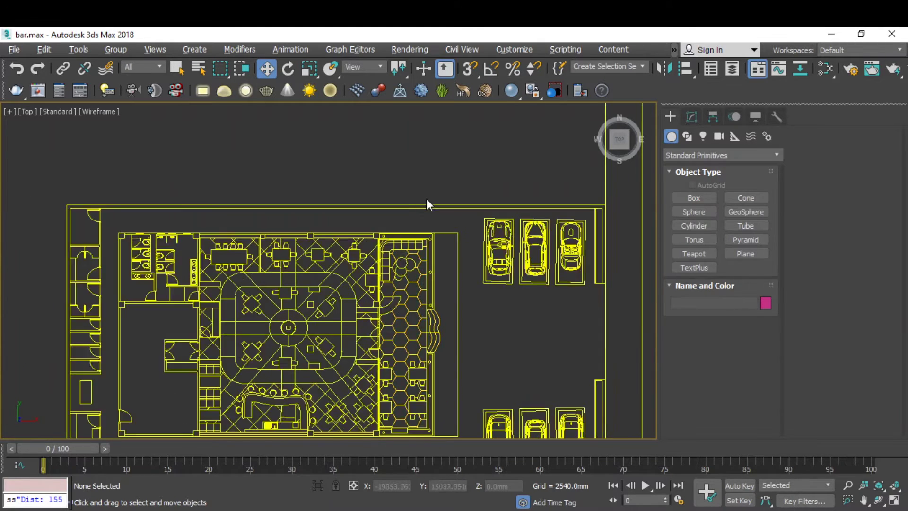
{"action": "scroll", "coordinate": [498, 223], "scroll_direction": "up", "scroll_amount": 5}
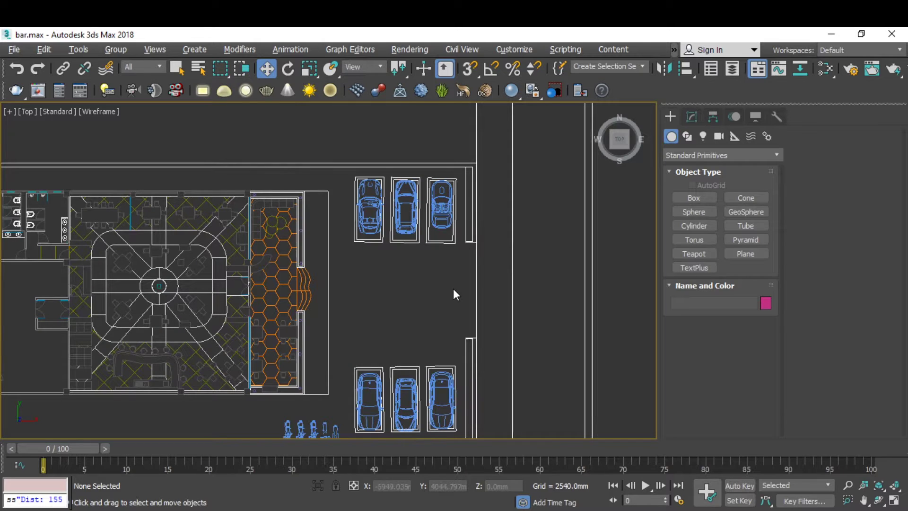
{"action": "scroll", "coordinate": [454, 293], "scroll_direction": "down", "scroll_amount": 2}
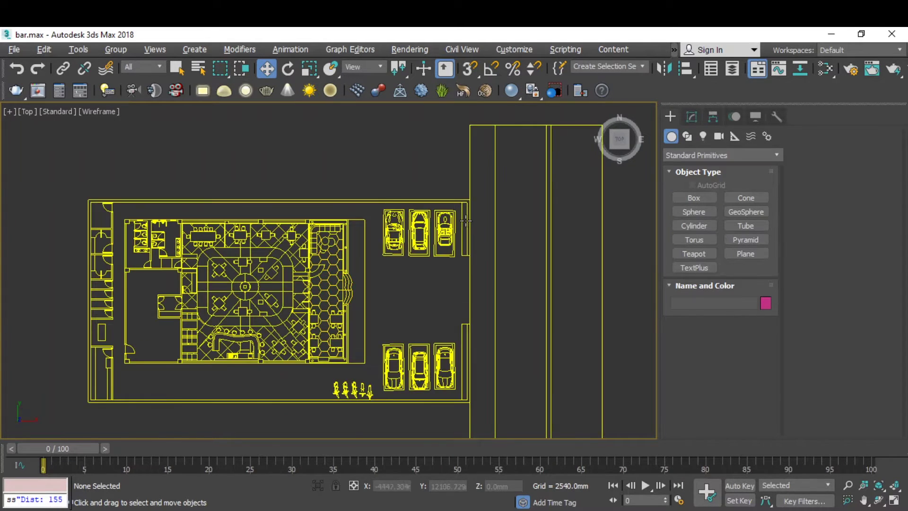
{"action": "scroll", "coordinate": [465, 218], "scroll_direction": "up", "scroll_amount": 3}
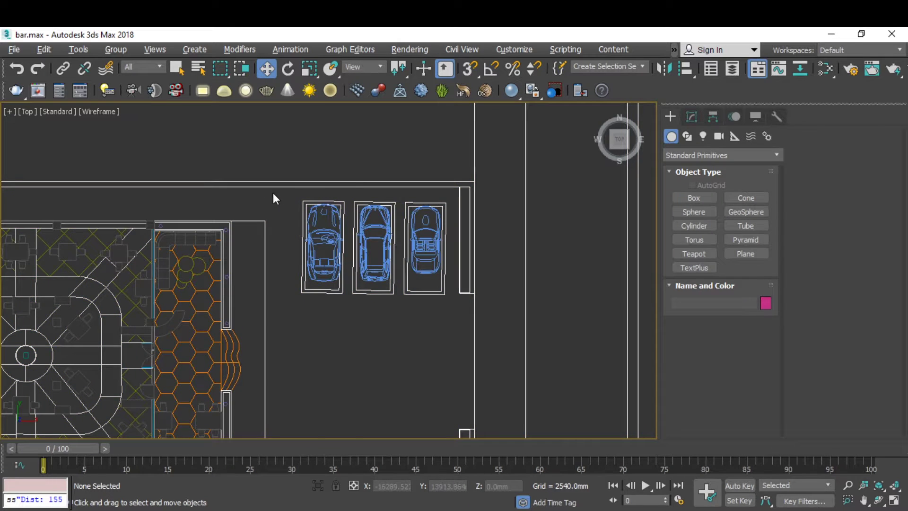
{"action": "scroll", "coordinate": [307, 185], "scroll_direction": "down", "scroll_amount": 4}
{"action": "scroll", "coordinate": [222, 331], "scroll_direction": "up", "scroll_amount": 2}
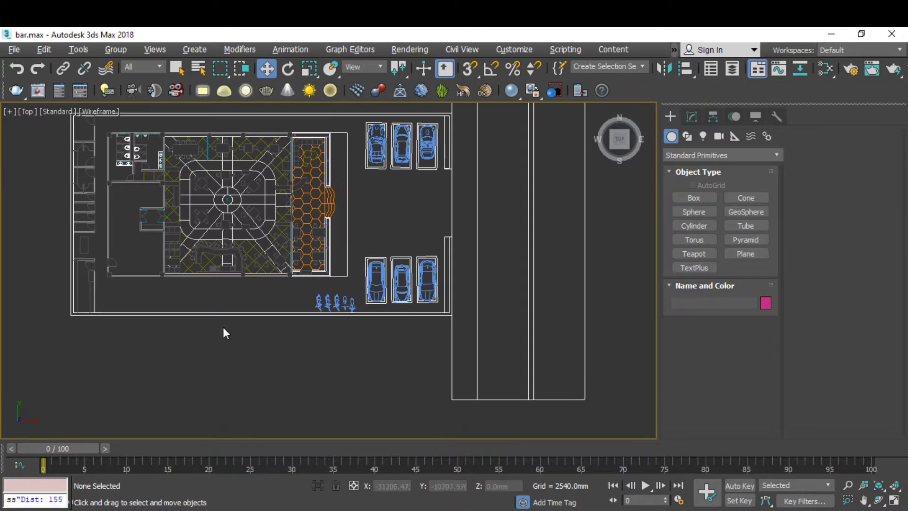
{"action": "scroll", "coordinate": [222, 351], "scroll_direction": "down", "scroll_amount": 2}
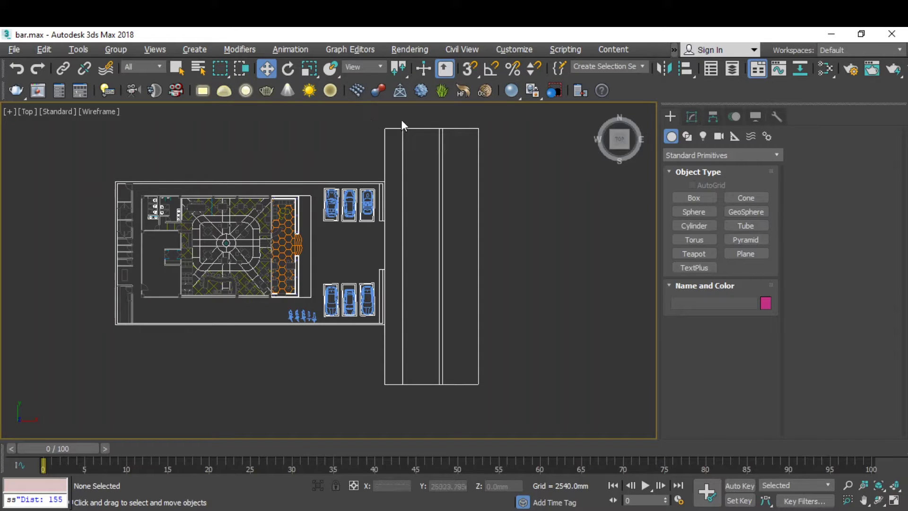
Review the active snap types in the Grid and Snap Settings, checking for Endpoint.
{"action": "left_click", "coordinate": [471, 71]}
{"action": "left_click", "coordinate": [470, 70]}
{"action": "right_click", "coordinate": [470, 70]}
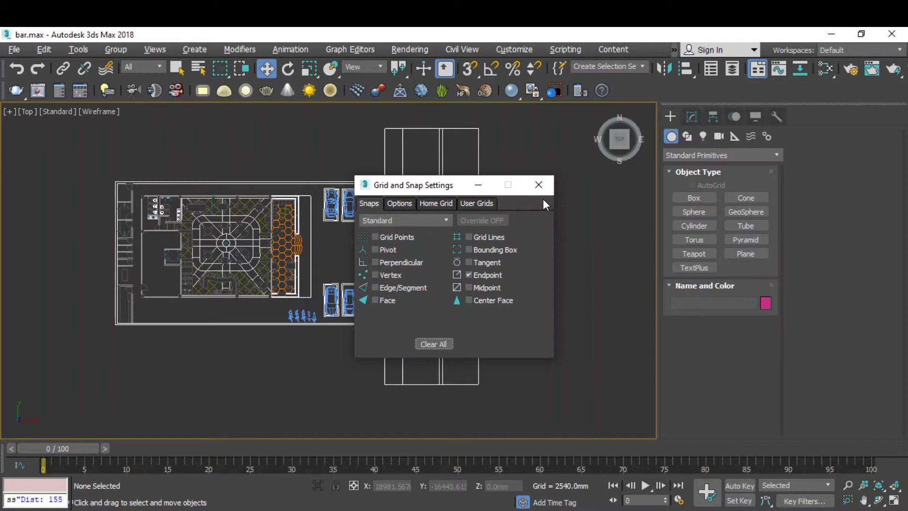
{"action": "left_click", "coordinate": [539, 185]}
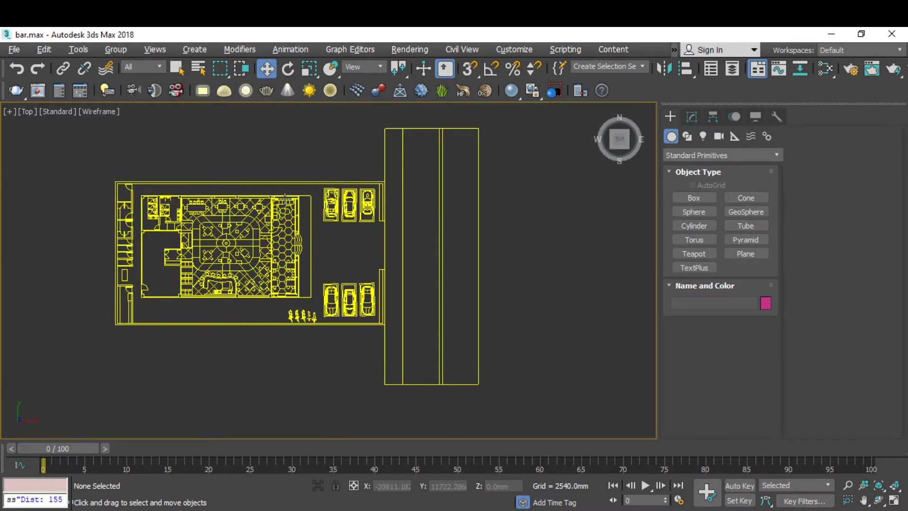
Enable 3D snapping and start a Line spline from the outer corner of the upper boundary wall's gate end to the plot's upper-right outer corner.
{"action": "scroll", "coordinate": [283, 199], "scroll_direction": "up", "scroll_amount": 3}
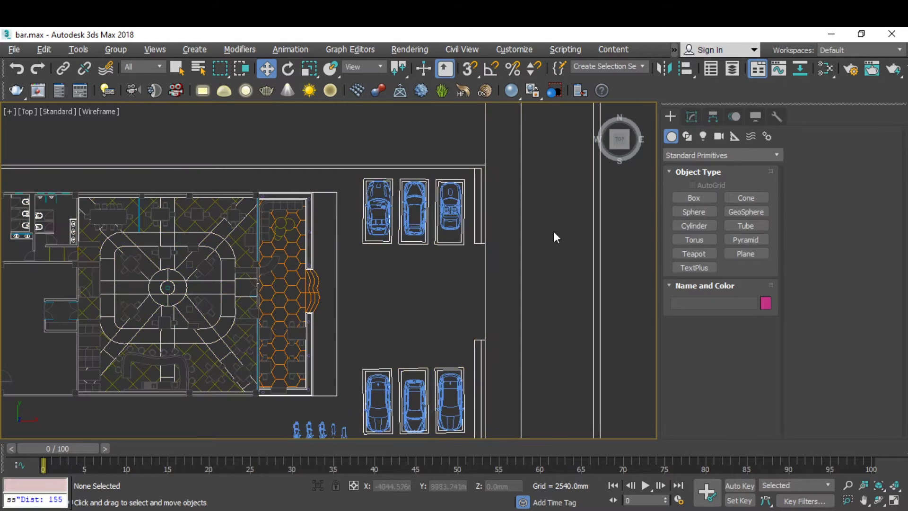
{"action": "left_click", "coordinate": [687, 138]}
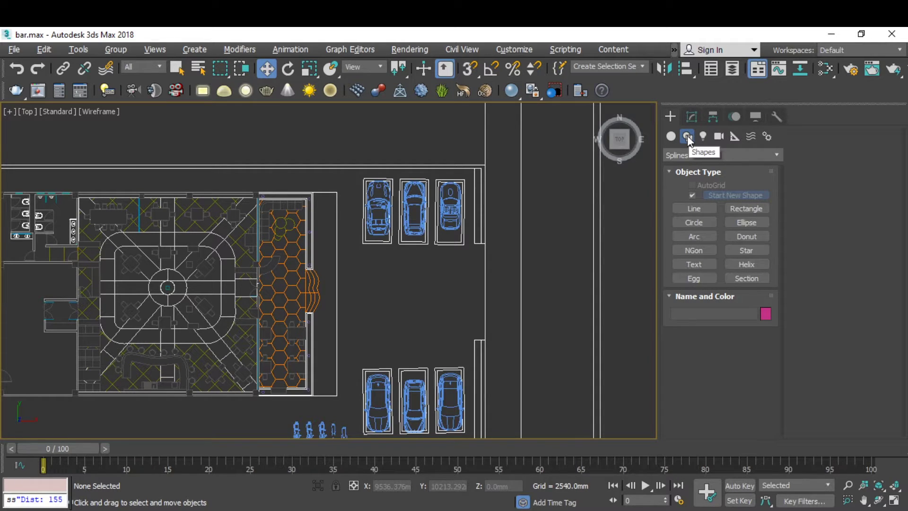
{"action": "left_click", "coordinate": [694, 208]}
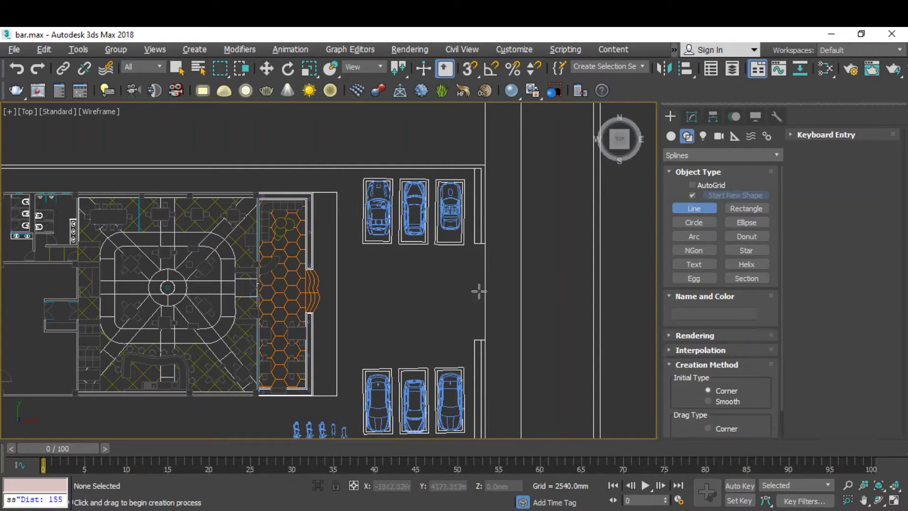
{"action": "scroll", "coordinate": [492, 255], "scroll_direction": "up", "scroll_amount": 6}
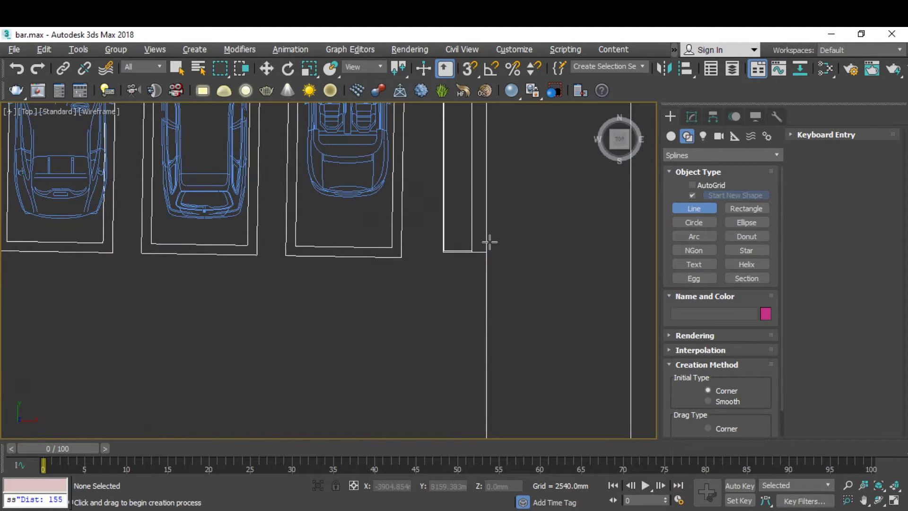
{"action": "scroll", "coordinate": [481, 293], "scroll_direction": "up", "scroll_amount": 2}
{"action": "key", "text": "s"}
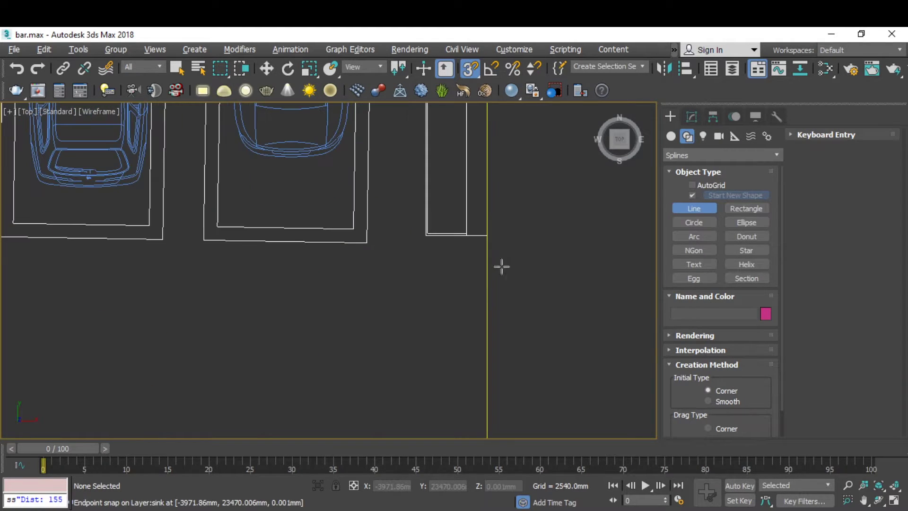
{"action": "left_click", "coordinate": [486, 235]}
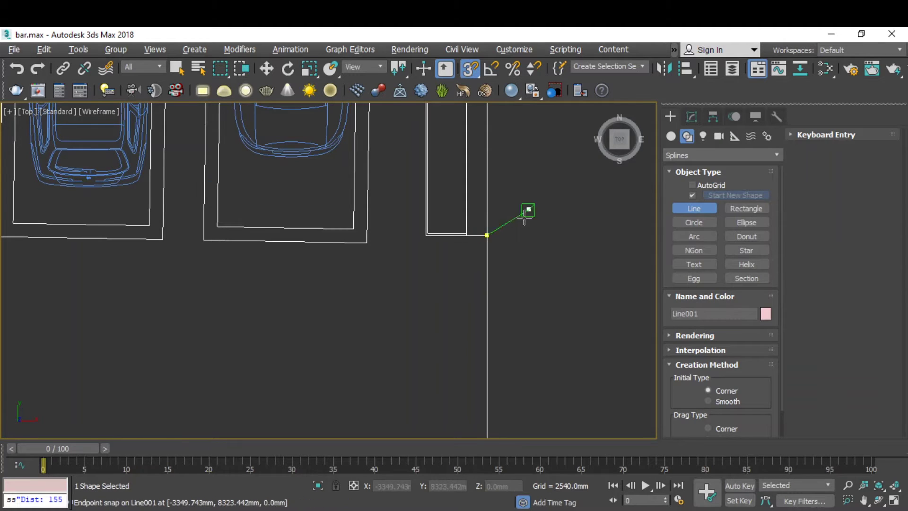
{"action": "scroll", "coordinate": [522, 251], "scroll_direction": "down", "scroll_amount": 5}
{"action": "scroll", "coordinate": [522, 185], "scroll_direction": "up", "scroll_amount": 8}
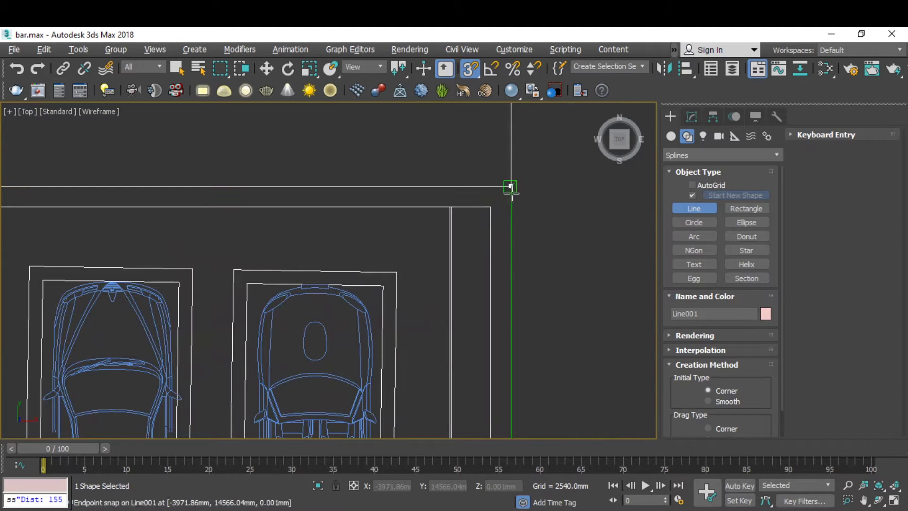
{"action": "left_click", "coordinate": [511, 187]}
Continue the line along the boundary wall's outer edge through the plot's upper-left, lower-left and lower-right outer corners.
{"action": "scroll", "coordinate": [587, 189], "scroll_direction": "down", "scroll_amount": 7}
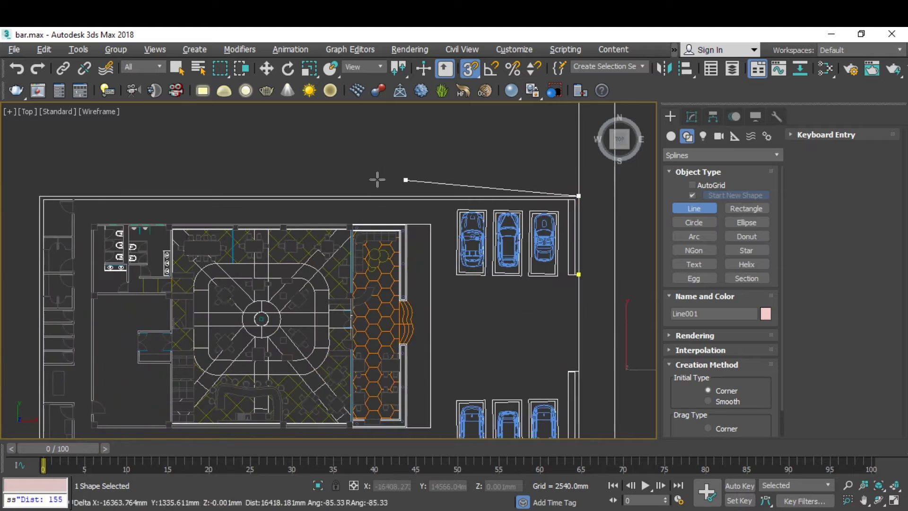
{"action": "scroll", "coordinate": [210, 176], "scroll_direction": "up", "scroll_amount": 3}
{"action": "scroll", "coordinate": [227, 189], "scroll_direction": "up", "scroll_amount": 6}
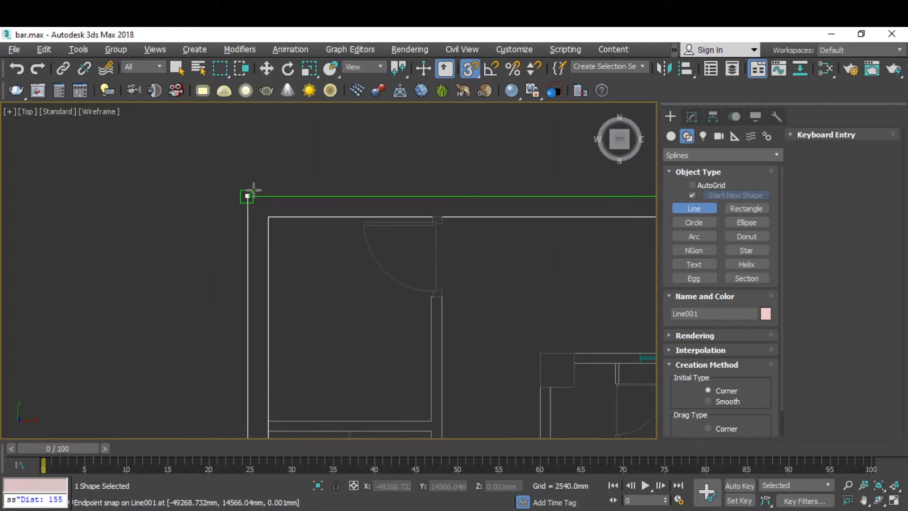
{"action": "left_click", "coordinate": [242, 198]}
{"action": "scroll", "coordinate": [205, 152], "scroll_direction": "down", "scroll_amount": 10}
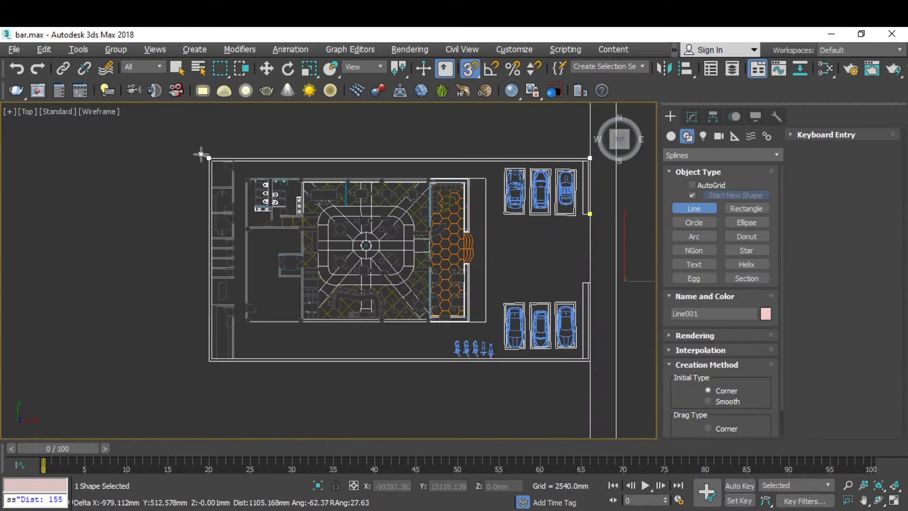
{"action": "scroll", "coordinate": [194, 267], "scroll_direction": "up", "scroll_amount": 4}
{"action": "scroll", "coordinate": [208, 251], "scroll_direction": "up", "scroll_amount": 3}
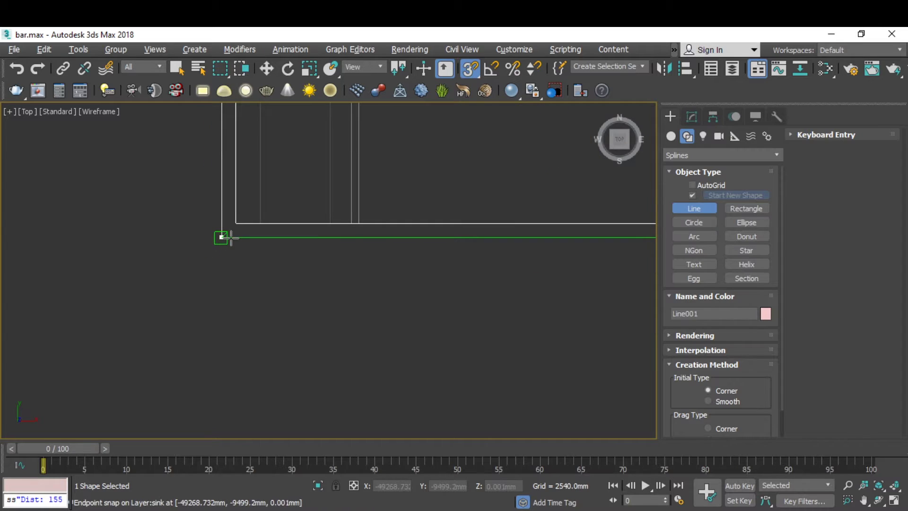
{"action": "scroll", "coordinate": [223, 237], "scroll_direction": "down", "scroll_amount": 6}
{"action": "scroll", "coordinate": [138, 292], "scroll_direction": "up", "scroll_amount": 7}
{"action": "left_click", "coordinate": [327, 280]}
Trace around the lower wall's gate end and back along the inner edge through the lower-right and lower-left inner corners.
{"action": "scroll", "coordinate": [326, 279], "scroll_direction": "down", "scroll_amount": 4}
{"action": "scroll", "coordinate": [328, 166], "scroll_direction": "up", "scroll_amount": 5}
{"action": "left_click", "coordinate": [322, 146]}
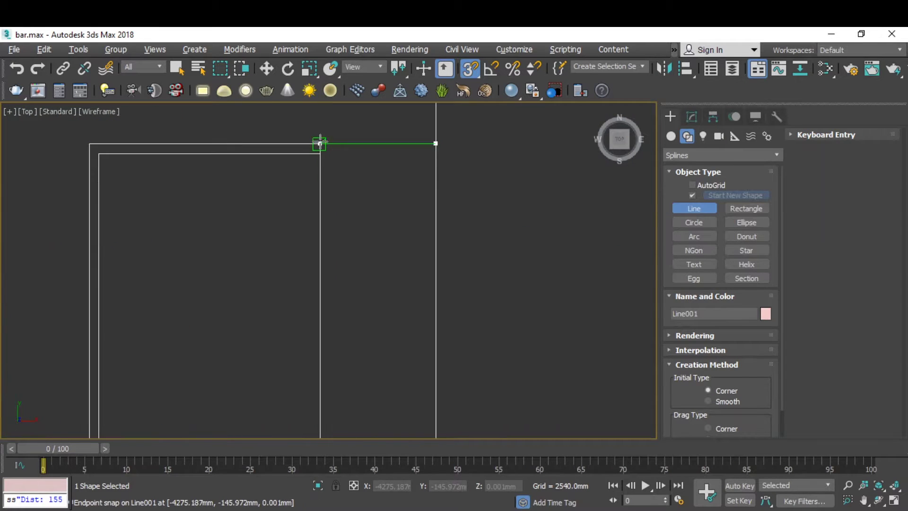
{"action": "left_click", "coordinate": [320, 143]}
{"action": "scroll", "coordinate": [320, 144], "scroll_direction": "down", "scroll_amount": 8}
{"action": "left_click", "coordinate": [349, 280]}
{"action": "scroll", "coordinate": [349, 281], "scroll_direction": "down", "scroll_amount": 8}
{"action": "scroll", "coordinate": [125, 297], "scroll_direction": "up", "scroll_amount": 6}
{"action": "left_click", "coordinate": [124, 304]}
Trace the inner edge through the upper-left and upper-right inner corners to the upper gate end, and close the spline at its start point.
{"action": "scroll", "coordinate": [158, 347], "scroll_direction": "down", "scroll_amount": 6}
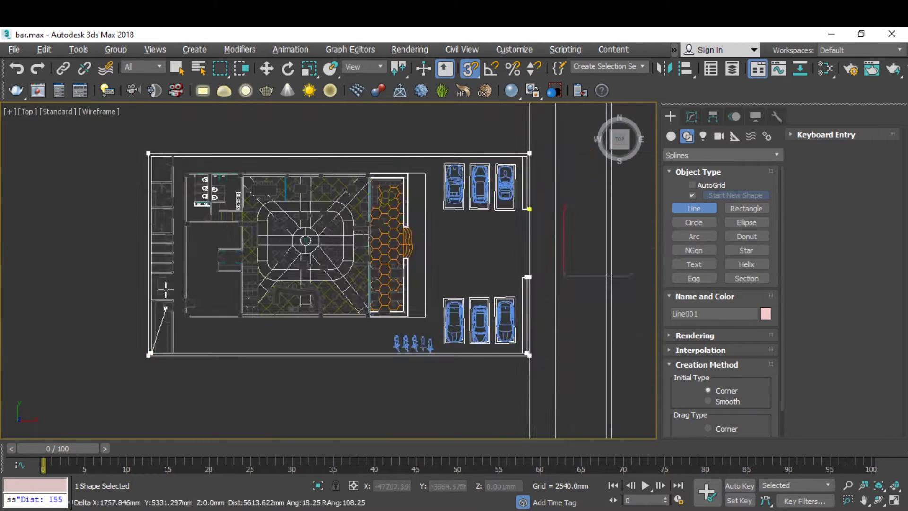
{"action": "scroll", "coordinate": [156, 156], "scroll_direction": "up", "scroll_amount": 8}
{"action": "left_click", "coordinate": [89, 169]}
{"action": "scroll", "coordinate": [54, 197], "scroll_direction": "down", "scroll_amount": 7}
{"action": "scroll", "coordinate": [589, 198], "scroll_direction": "up", "scroll_amount": 8}
{"action": "left_click", "coordinate": [525, 153]}
{"action": "scroll", "coordinate": [524, 153], "scroll_direction": "down", "scroll_amount": 6}
{"action": "scroll", "coordinate": [520, 307], "scroll_direction": "up", "scroll_amount": 7}
{"action": "left_click", "coordinate": [547, 298]}
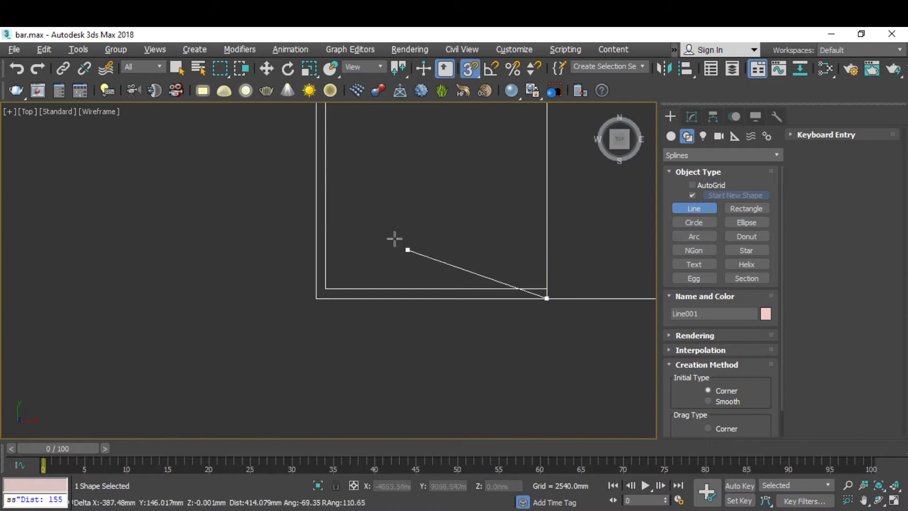
{"action": "middle_click_drag", "start_coordinate": [395, 239], "coordinate": [220, 196]}
{"action": "left_click", "coordinate": [490, 254]}
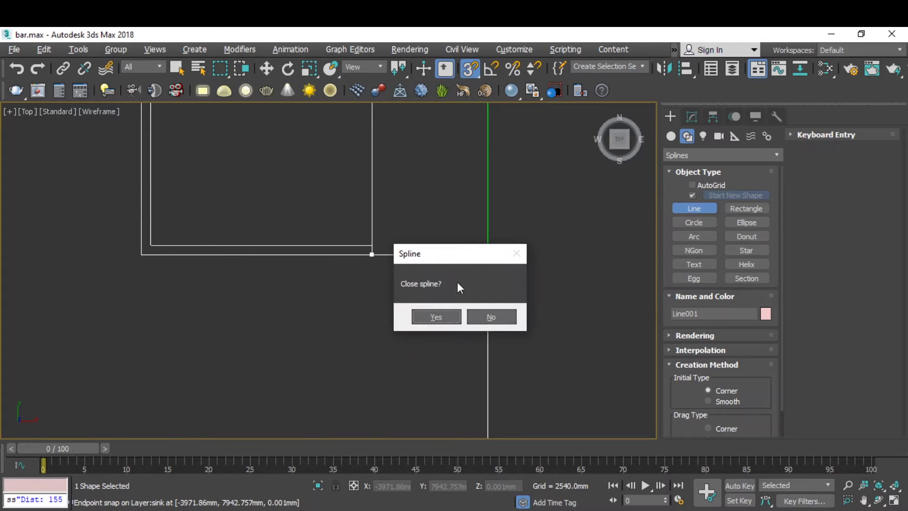
{"action": "left_click", "coordinate": [436, 317]}
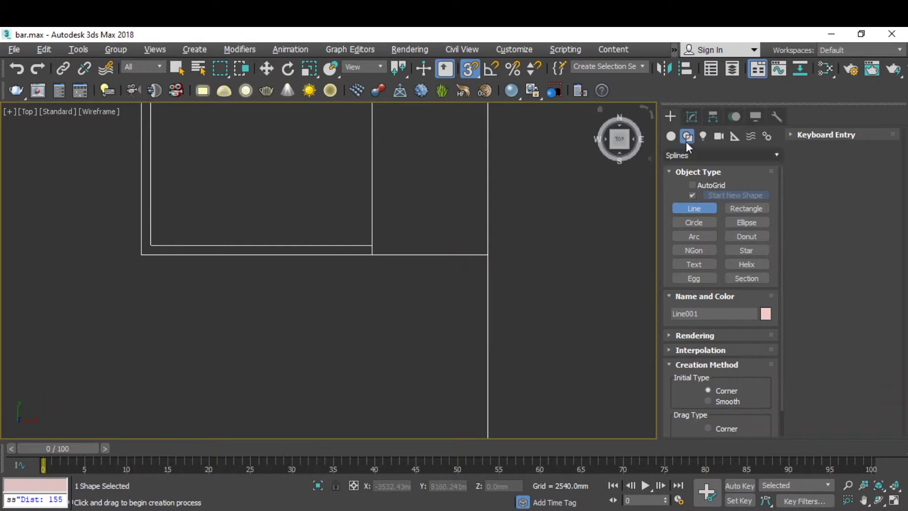
Apply an Extrude modifier to the boundary wall spline and set its amount to 1500 mm.
{"action": "left_click", "coordinate": [691, 117]}
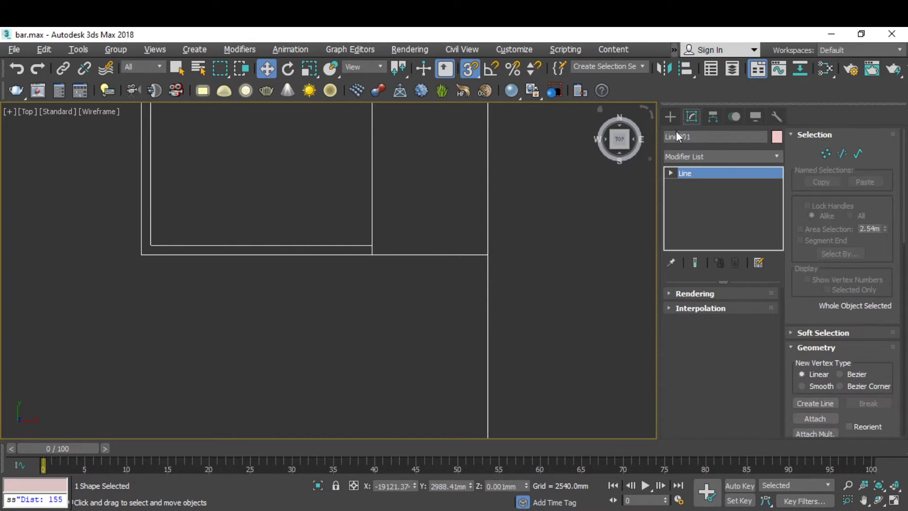
{"action": "left_click", "coordinate": [729, 158]}
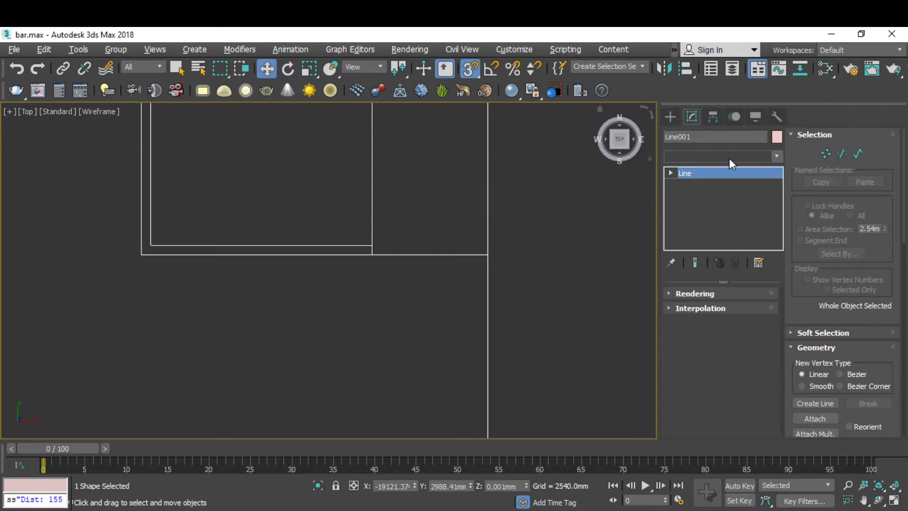
{"action": "left_click", "coordinate": [729, 158]}
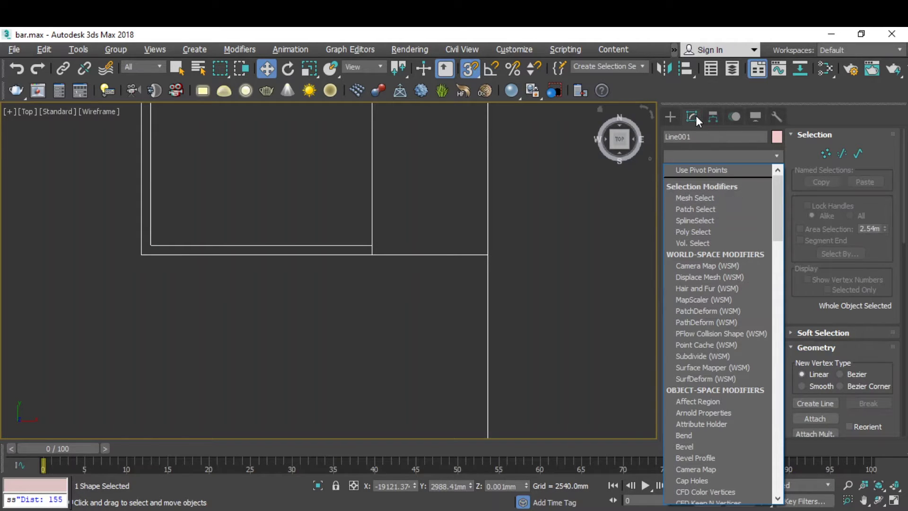
{"action": "scroll", "coordinate": [717, 208], "scroll_direction": "down", "scroll_amount": 15}
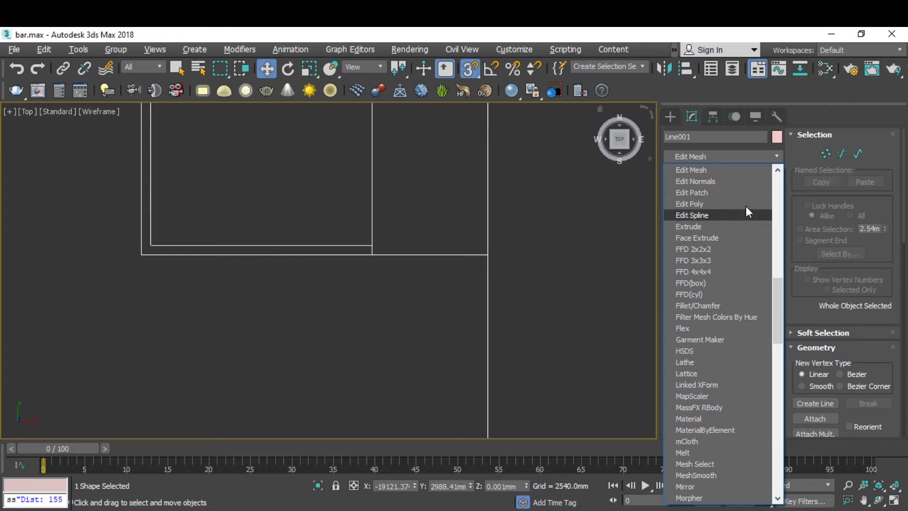
{"action": "left_click", "coordinate": [719, 230]}
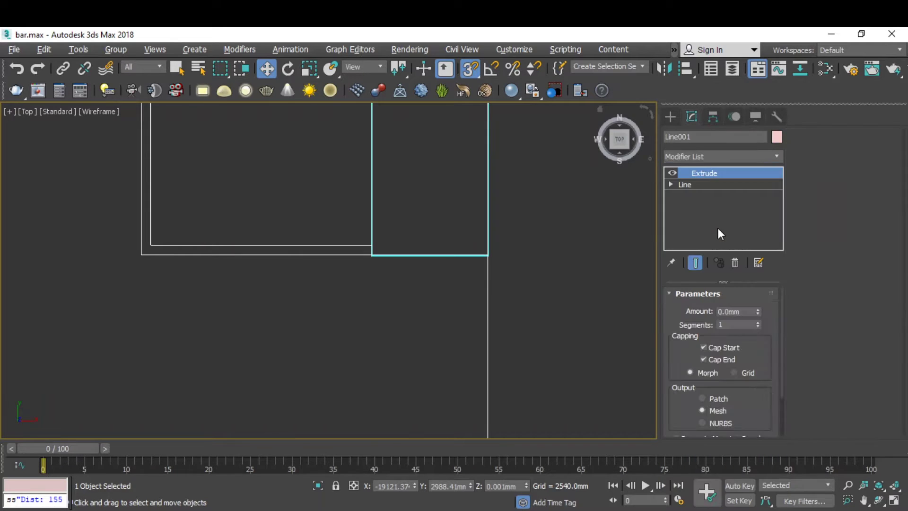
{"action": "double_click", "coordinate": [741, 312]}
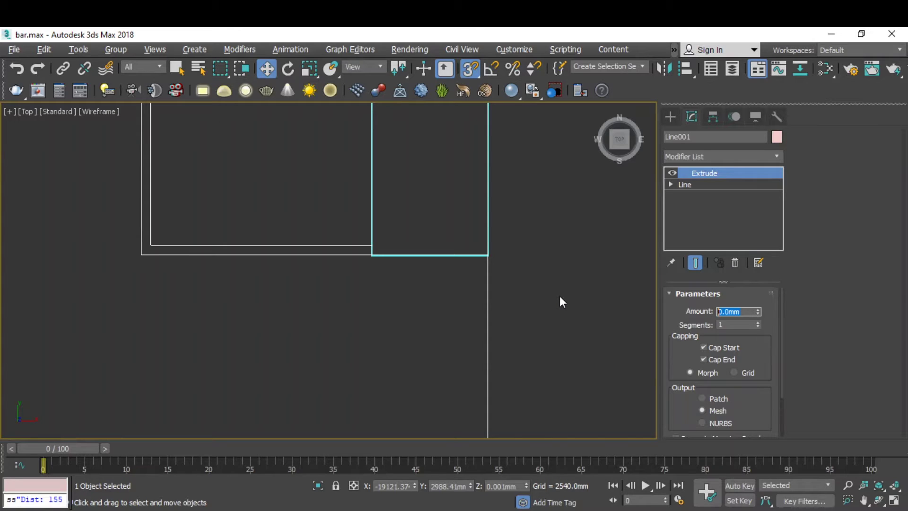
{"action": "type", "text": "500"}
{"action": "key", "text": "Return"}
Examine the extruded boundary wall in the perspective view, checking its corners, gate ends and fit around the floor plan.
{"action": "scroll", "coordinate": [530, 286], "scroll_direction": "down", "scroll_amount": 3}
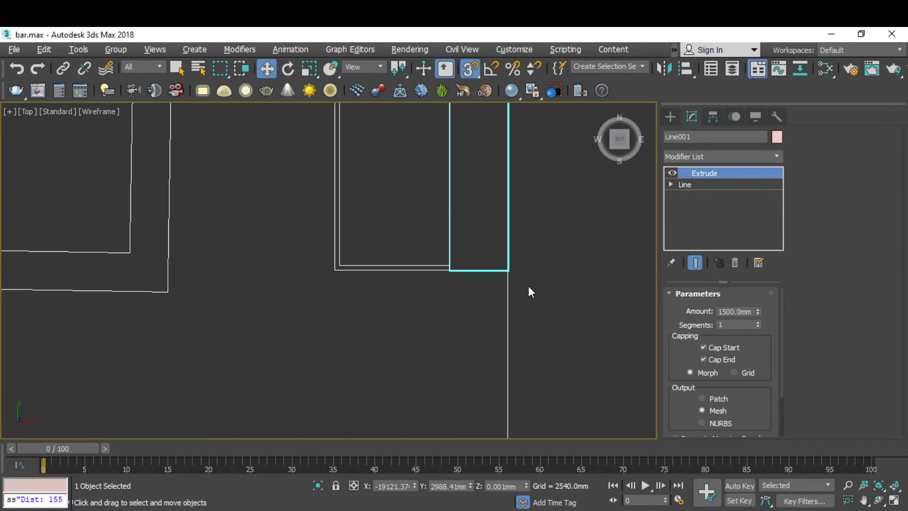
{"action": "key", "text": "alt+w"}
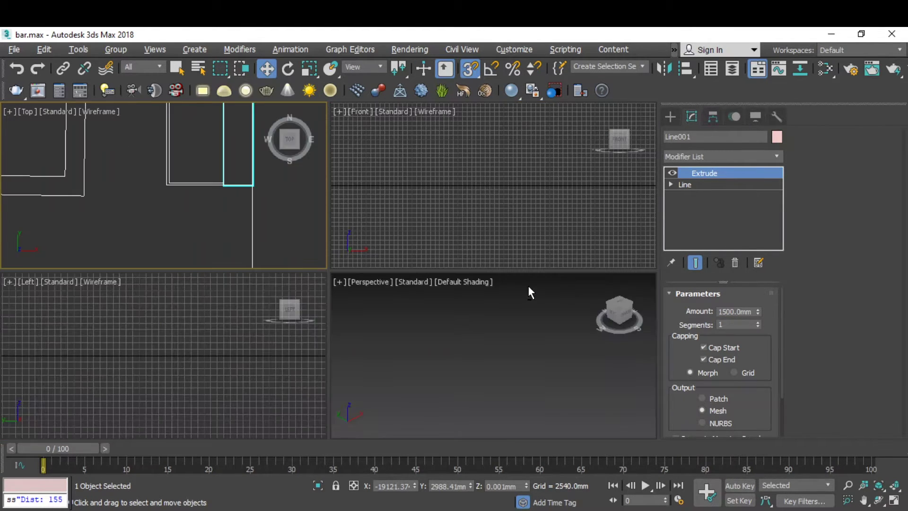
{"action": "right_click", "coordinate": [429, 359]}
{"action": "scroll", "coordinate": [546, 336], "scroll_direction": "down", "scroll_amount": 2}
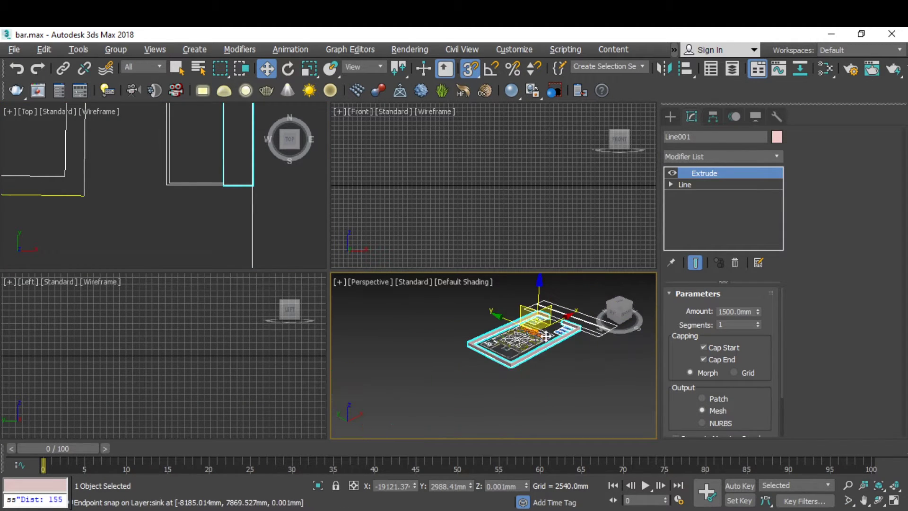
{"action": "scroll", "coordinate": [546, 336], "scroll_direction": "up", "scroll_amount": 8}
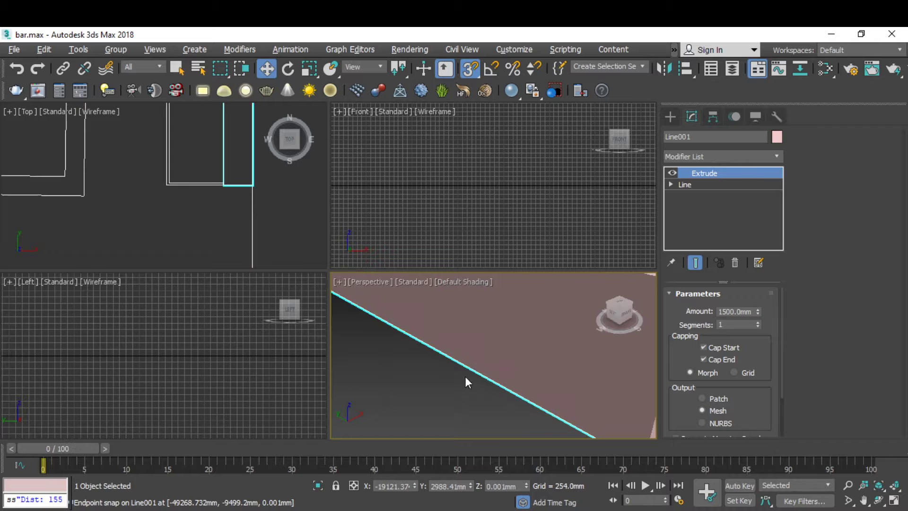
{"action": "scroll", "coordinate": [466, 383], "scroll_direction": "down", "scroll_amount": 8}
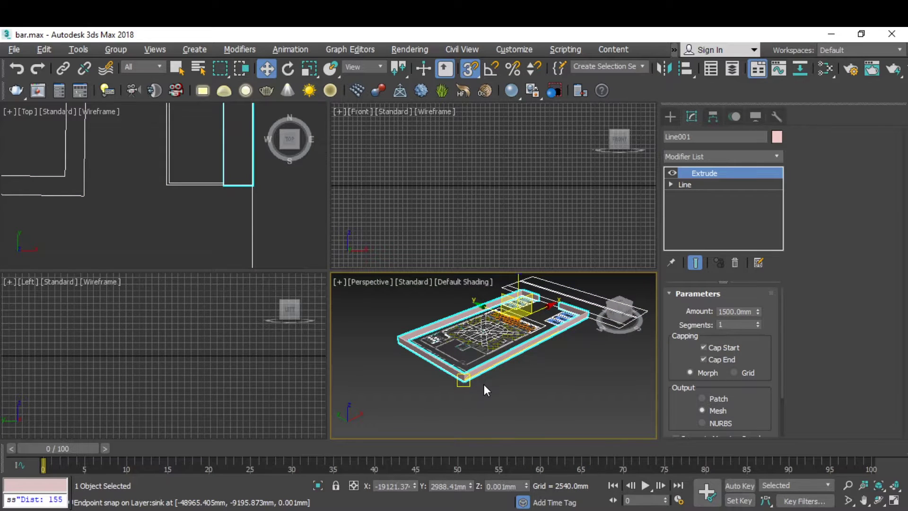
{"action": "key", "text": "alt+w"}
{"action": "scroll", "coordinate": [484, 384], "scroll_direction": "down", "scroll_amount": 4}
{"action": "scroll", "coordinate": [405, 306], "scroll_direction": "up", "scroll_amount": 6}
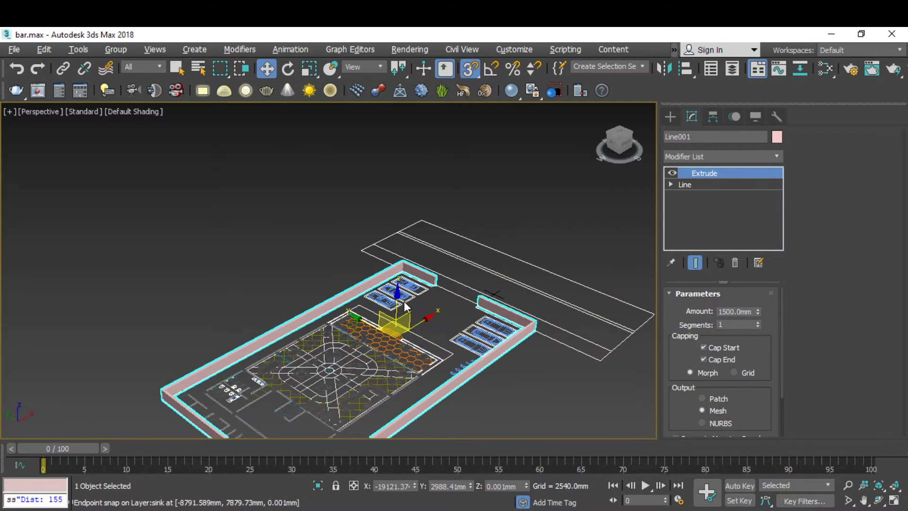
{"action": "scroll", "coordinate": [405, 307], "scroll_direction": "up", "scroll_amount": 3}
{"action": "scroll", "coordinate": [458, 262], "scroll_direction": "up", "scroll_amount": 3}
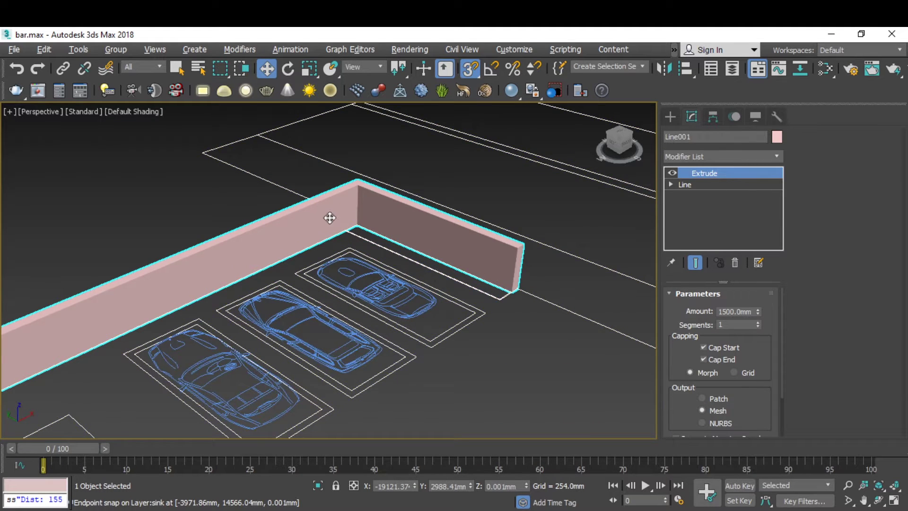
{"action": "scroll", "coordinate": [334, 212], "scroll_direction": "down", "scroll_amount": 5}
{"action": "scroll", "coordinate": [335, 209], "scroll_direction": "down", "scroll_amount": 5}
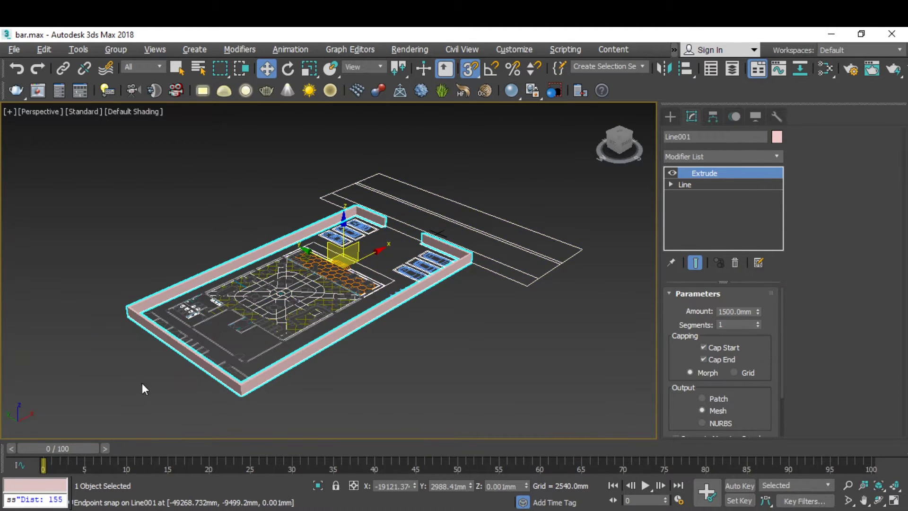
{"action": "scroll", "coordinate": [191, 363], "scroll_direction": "up", "scroll_amount": 5}
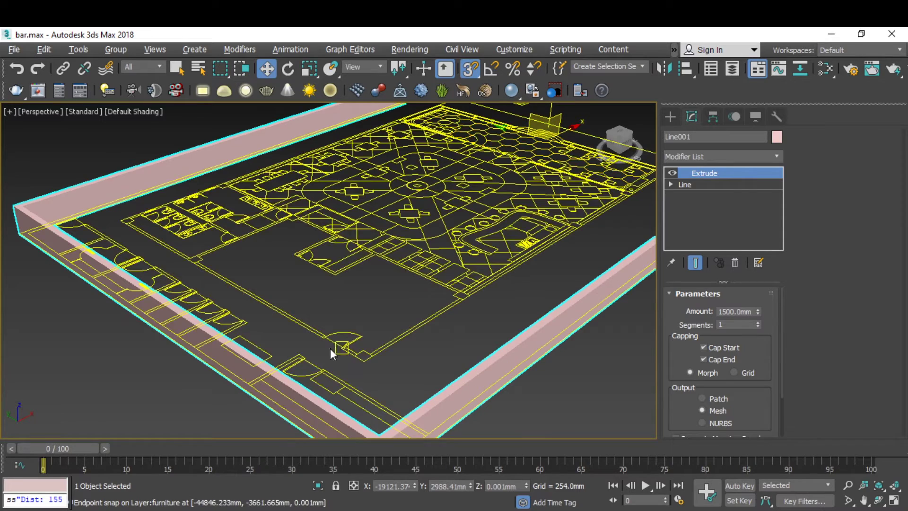
{"action": "scroll", "coordinate": [150, 305], "scroll_direction": "down", "scroll_amount": 5}
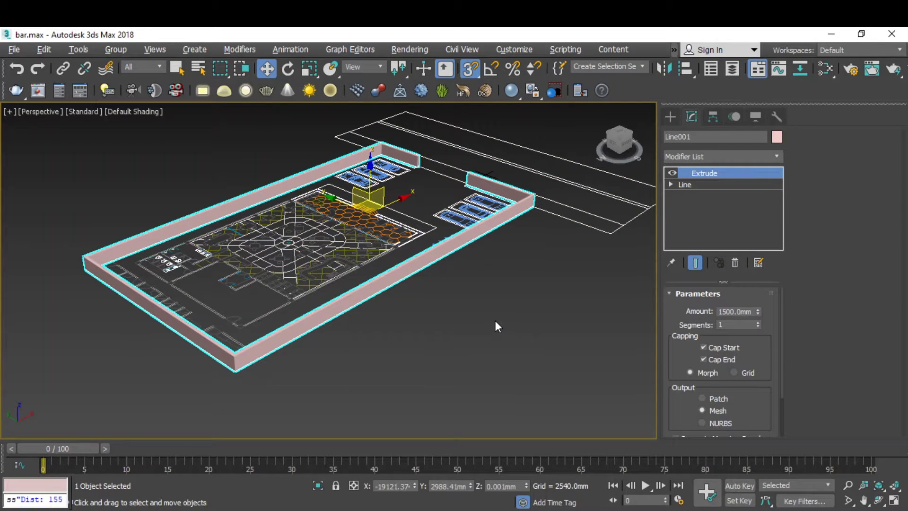
{"action": "scroll", "coordinate": [444, 291], "scroll_direction": "up", "scroll_amount": 5}
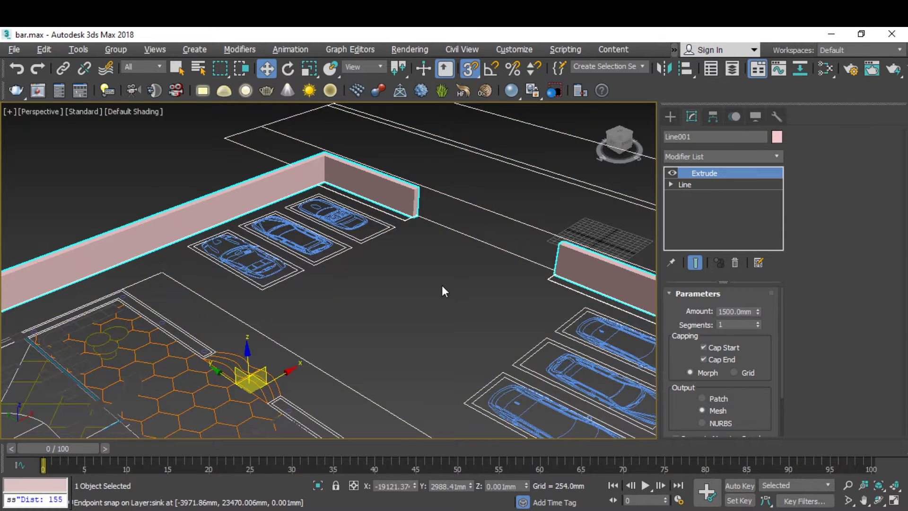
{"action": "scroll", "coordinate": [442, 234], "scroll_direction": "down", "scroll_amount": 3}
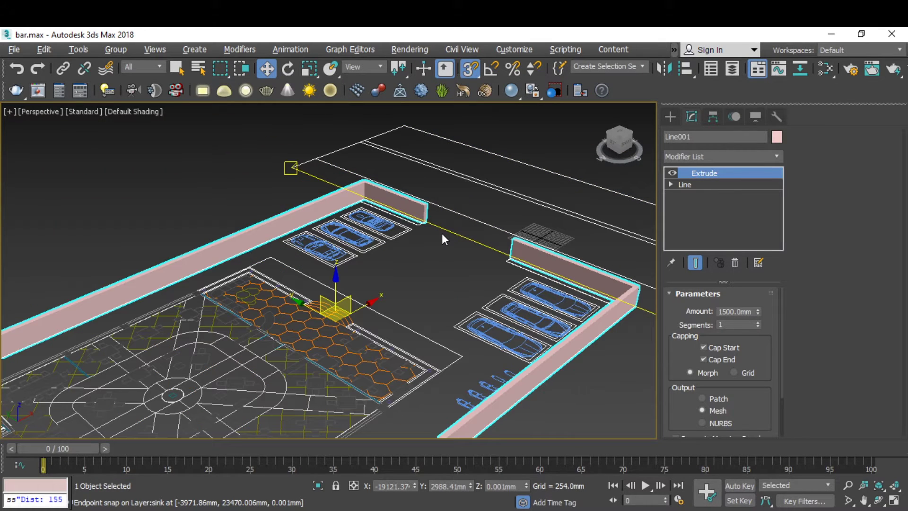
{"action": "scroll", "coordinate": [442, 220], "scroll_direction": "down", "scroll_amount": 5}
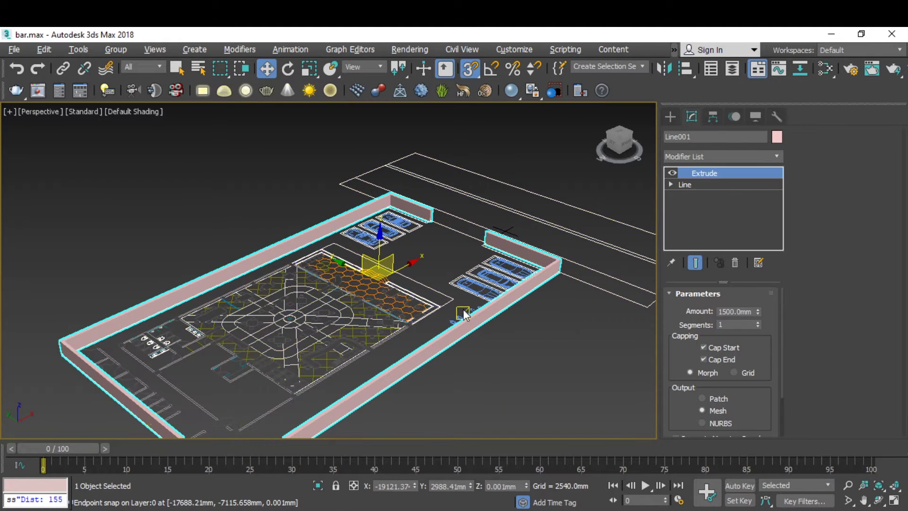
Start a new Line spline in the top view at the outer upper-left corner of the building's corner column beside the toilets.
{"action": "key", "text": "alt+w"}
{"action": "scroll", "coordinate": [247, 225], "scroll_direction": "up", "scroll_amount": 3}
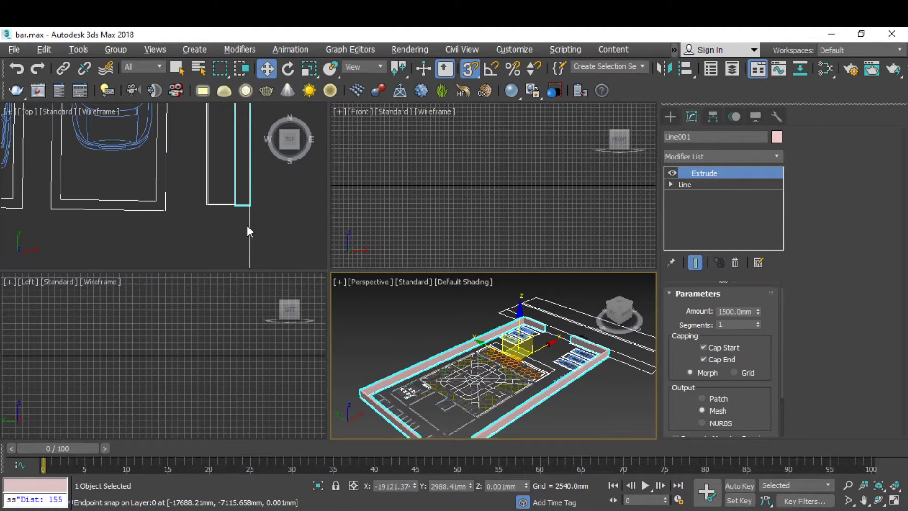
{"action": "key", "text": "alt+w"}
{"action": "scroll", "coordinate": [312, 293], "scroll_direction": "down", "scroll_amount": 5}
{"action": "scroll", "coordinate": [327, 316], "scroll_direction": "down", "scroll_amount": 4}
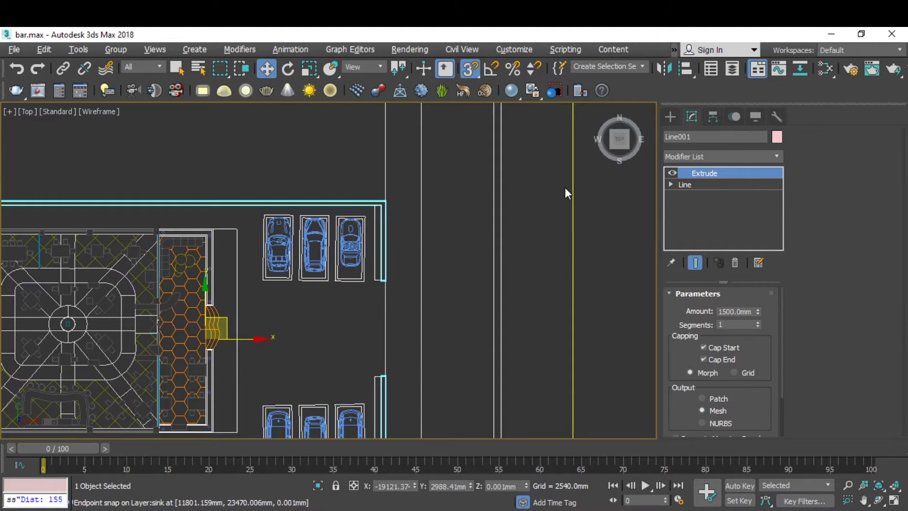
{"action": "scroll", "coordinate": [566, 189], "scroll_direction": "down", "scroll_amount": 4}
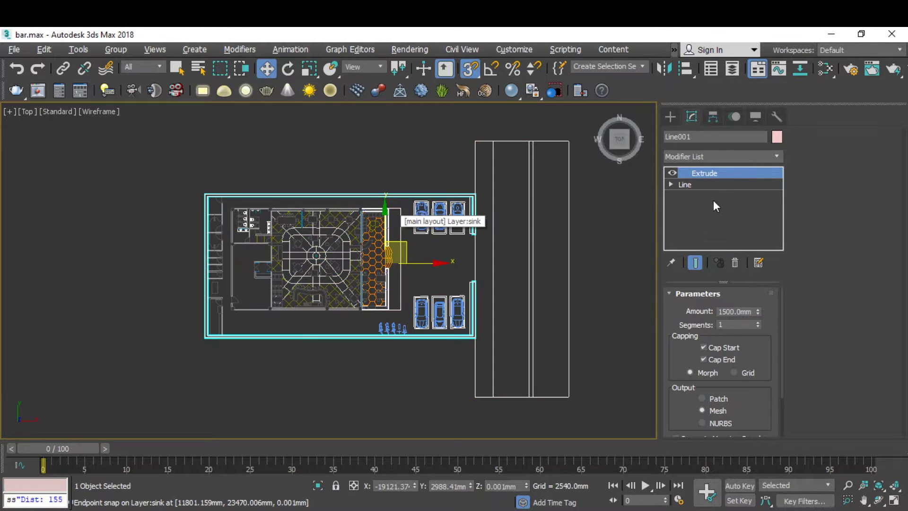
{"action": "left_click", "coordinate": [671, 117]}
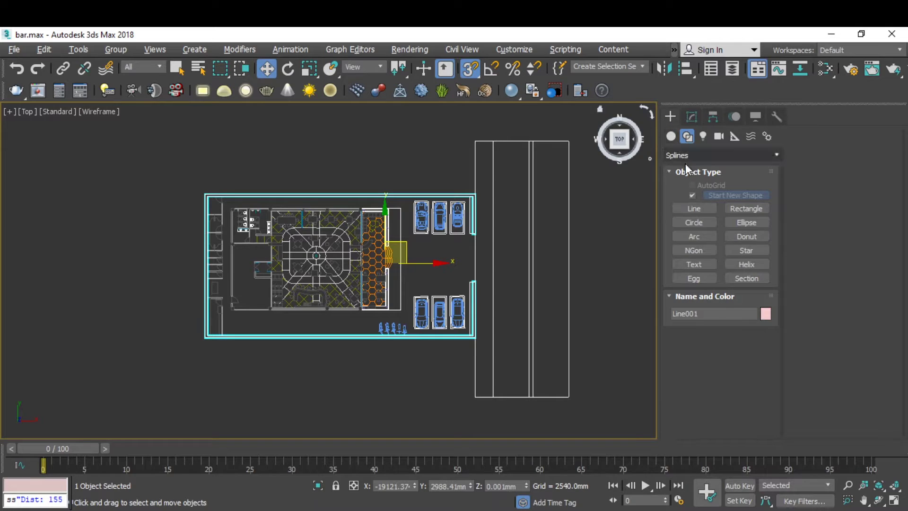
{"action": "left_click", "coordinate": [691, 209]}
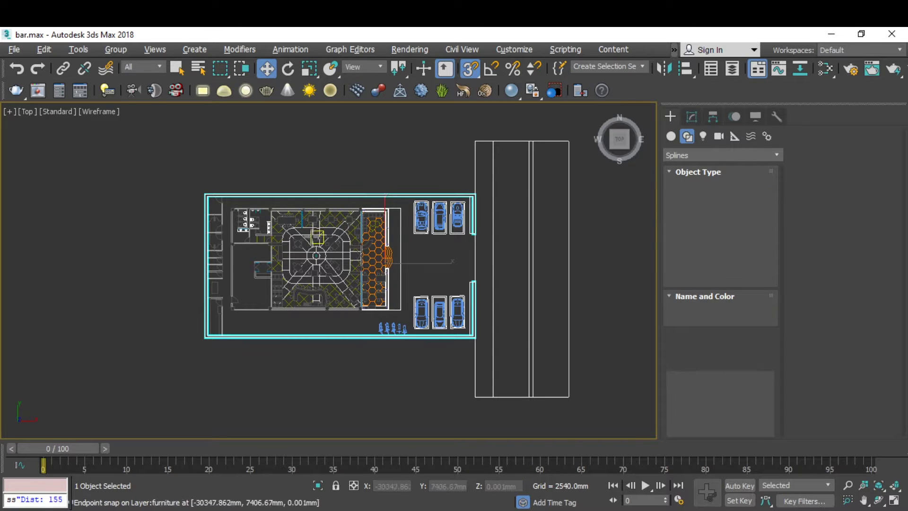
{"action": "scroll", "coordinate": [264, 207], "scroll_direction": "up", "scroll_amount": 3}
{"action": "scroll", "coordinate": [200, 188], "scroll_direction": "up", "scroll_amount": 5}
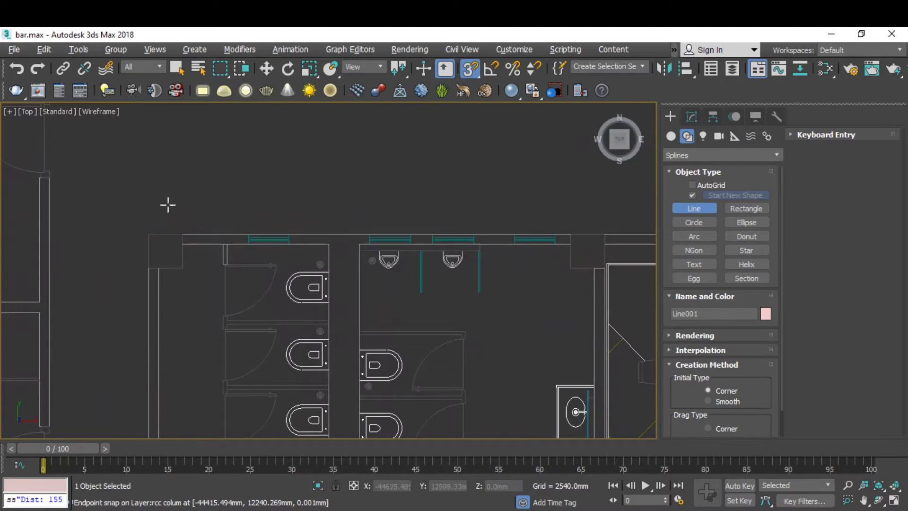
{"action": "scroll", "coordinate": [144, 224], "scroll_direction": "up", "scroll_amount": 2}
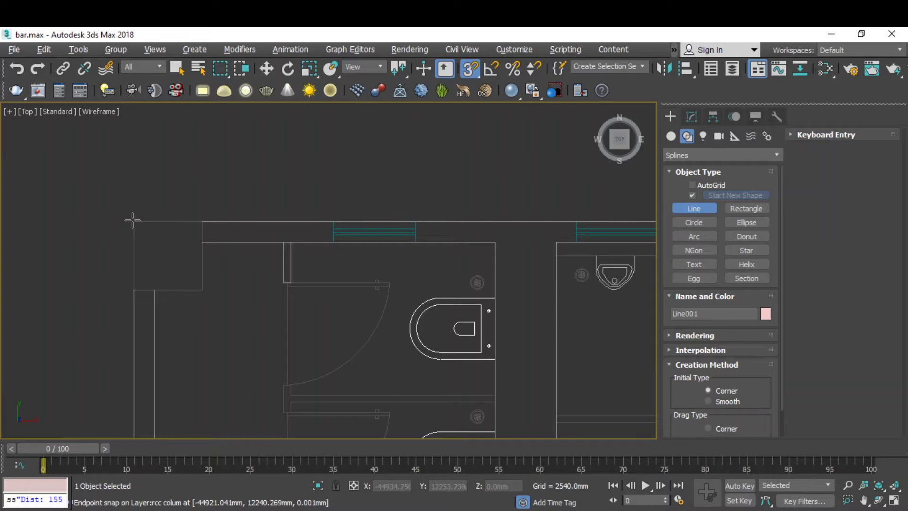
{"action": "left_click", "coordinate": [136, 222]}
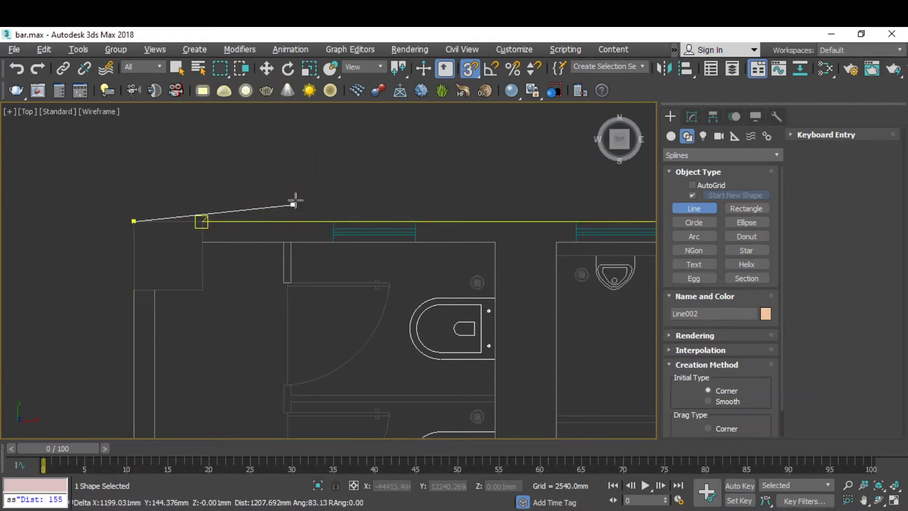
Continue the line along the building's upper outer edge to the column beside the hexagon-tiled area, and trace around that column to the inner wall edge.
{"action": "scroll", "coordinate": [175, 182], "scroll_direction": "down", "scroll_amount": 4}
{"action": "scroll", "coordinate": [412, 202], "scroll_direction": "up", "scroll_amount": 6}
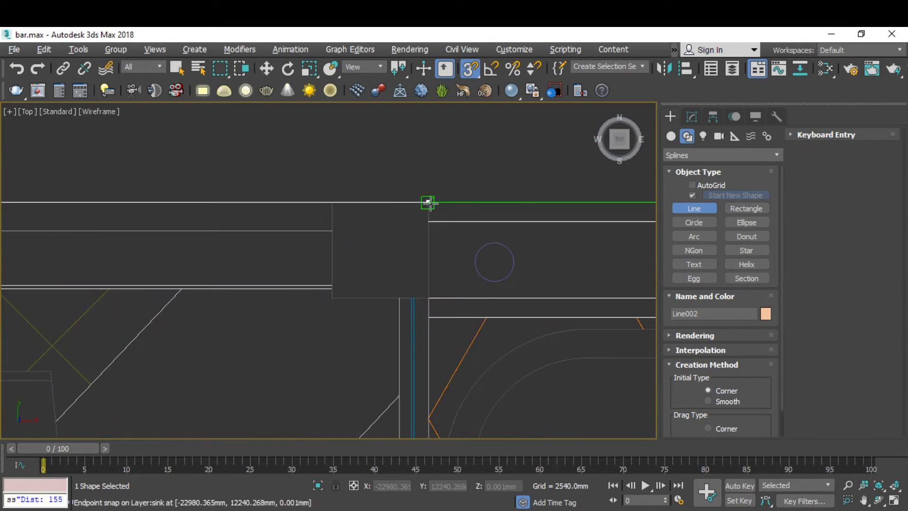
{"action": "left_click", "coordinate": [418, 202]}
{"action": "scroll", "coordinate": [265, 230], "scroll_direction": "up", "scroll_amount": 5}
{"action": "left_click", "coordinate": [295, 231]}
{"action": "scroll", "coordinate": [516, 235], "scroll_direction": "down", "scroll_amount": 6}
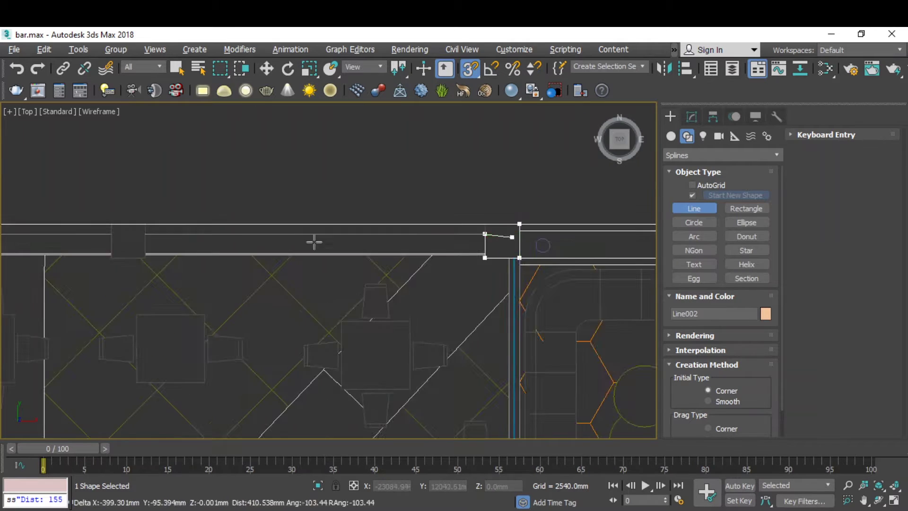
Follow the upper wall's inner edge westward and trace around the next column in the dining hall.
{"action": "scroll", "coordinate": [145, 236], "scroll_direction": "up", "scroll_amount": 8}
{"action": "left_click", "coordinate": [142, 208]}
{"action": "scroll", "coordinate": [303, 191], "scroll_direction": "down", "scroll_amount": 5}
{"action": "left_click", "coordinate": [272, 261]}
{"action": "scroll", "coordinate": [177, 257], "scroll_direction": "up", "scroll_amount": 3}
{"action": "left_click", "coordinate": [281, 358]}
{"action": "left_click", "coordinate": [279, 219]}
{"action": "scroll", "coordinate": [280, 218], "scroll_direction": "down", "scroll_amount": 6}
{"action": "scroll", "coordinate": [118, 216], "scroll_direction": "up", "scroll_amount": 5}
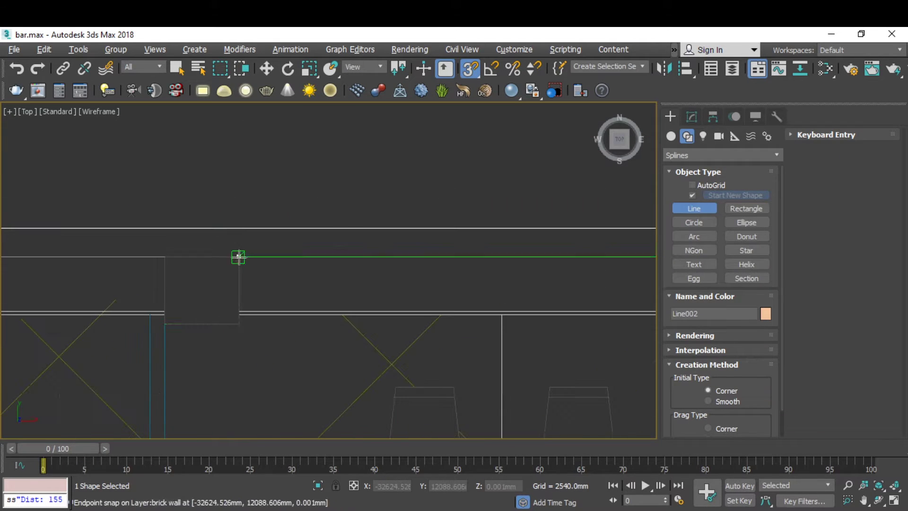
Trace around the following dining hall column and continue along the inner edge to the column beside the toilet block.
{"action": "left_click", "coordinate": [239, 257]}
{"action": "left_click", "coordinate": [350, 324]}
{"action": "left_click", "coordinate": [203, 325]}
{"action": "left_click", "coordinate": [306, 208]}
{"action": "scroll", "coordinate": [306, 209], "scroll_direction": "down", "scroll_amount": 6}
{"action": "left_click", "coordinate": [140, 247]}
{"action": "scroll", "coordinate": [217, 197], "scroll_direction": "down", "scroll_amount": 7}
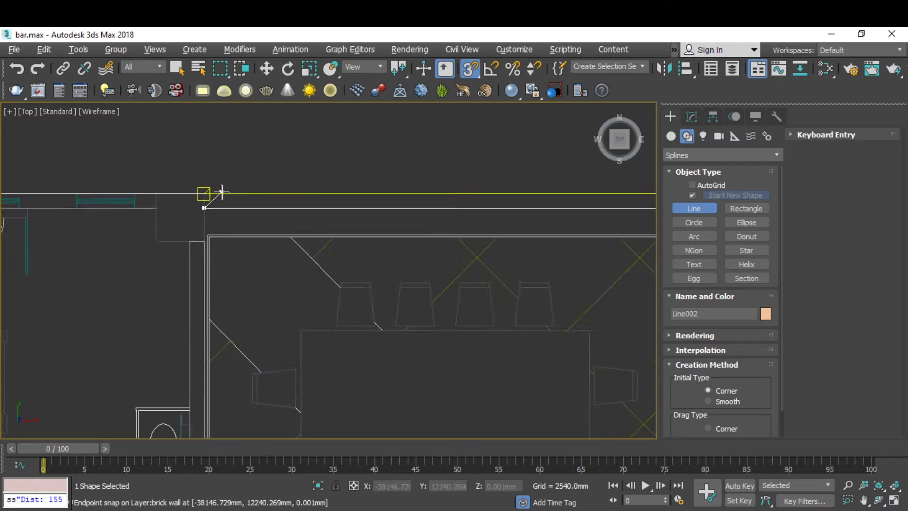
Trace down the hall side of the toilet block wall, around the lower wall's free end, and back to the washbasin room's inner corner.
{"action": "scroll", "coordinate": [191, 303], "scroll_direction": "up", "scroll_amount": 6}
{"action": "left_click", "coordinate": [190, 308]}
{"action": "scroll", "coordinate": [191, 307], "scroll_direction": "down", "scroll_amount": 5}
{"action": "scroll", "coordinate": [137, 309], "scroll_direction": "up", "scroll_amount": 6}
{"action": "left_click", "coordinate": [120, 300]}
{"action": "left_click", "coordinate": [119, 241]}
{"action": "scroll", "coordinate": [121, 242], "scroll_direction": "down", "scroll_amount": 6}
{"action": "left_click", "coordinate": [308, 325]}
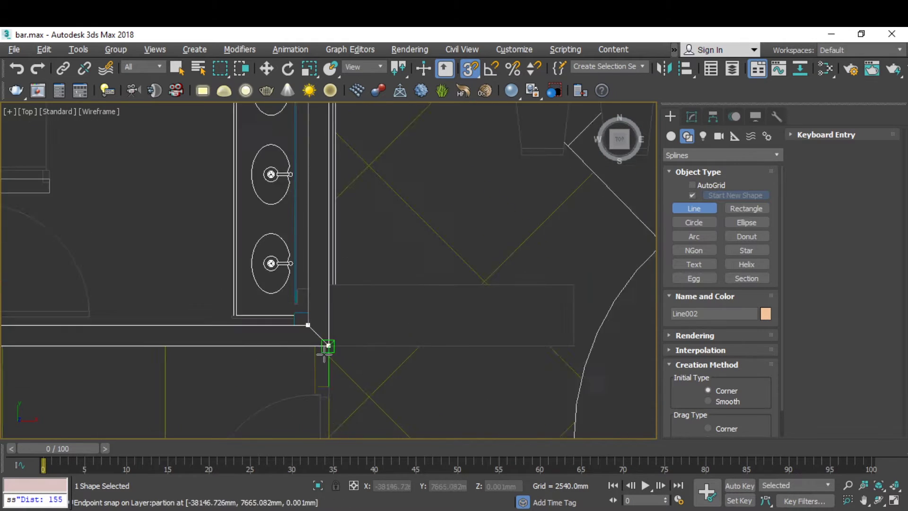
Trace up the washbasin room's inner wall, around the corner column, and along the upper wall to the urinal room's upper-left inner corner.
{"action": "scroll", "coordinate": [306, 198], "scroll_direction": "up", "scroll_amount": 6}
{"action": "left_click", "coordinate": [306, 196]}
{"action": "left_click", "coordinate": [170, 195]}
{"action": "left_click", "coordinate": [210, 207]}
{"action": "scroll", "coordinate": [383, 228], "scroll_direction": "down", "scroll_amount": 4}
{"action": "scroll", "coordinate": [195, 227], "scroll_direction": "up", "scroll_amount": 6}
{"action": "left_click", "coordinate": [178, 193]}
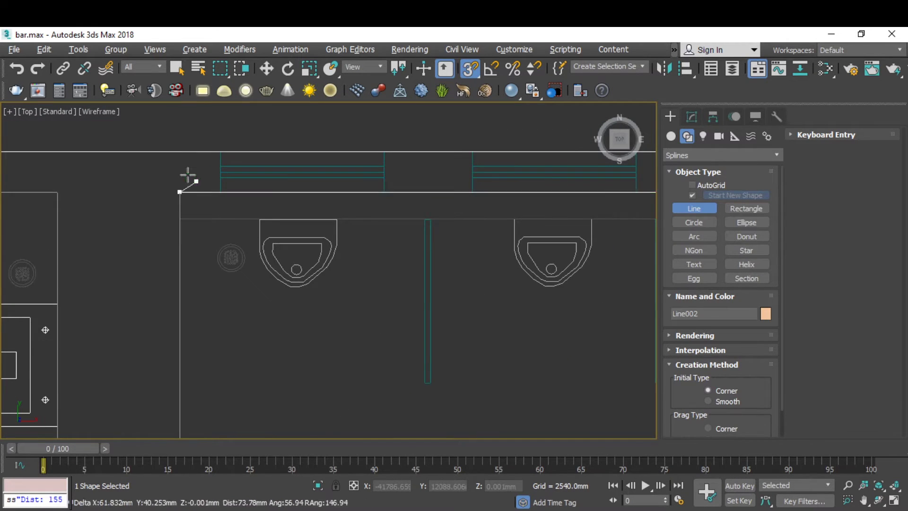
Trace down the wall dividing the two toilet rooms, around the short partition below the toilet cubicles, and on to the dividing wall's lower end.
{"action": "scroll", "coordinate": [187, 333], "scroll_direction": "up", "scroll_amount": 6}
{"action": "left_click", "coordinate": [215, 314]}
{"action": "scroll", "coordinate": [288, 316], "scroll_direction": "up", "scroll_amount": 6}
{"action": "left_click", "coordinate": [303, 282]}
{"action": "left_click", "coordinate": [302, 334]}
{"action": "scroll", "coordinate": [425, 303], "scroll_direction": "down", "scroll_amount": 5}
{"action": "scroll", "coordinate": [263, 361], "scroll_direction": "down", "scroll_amount": 5}
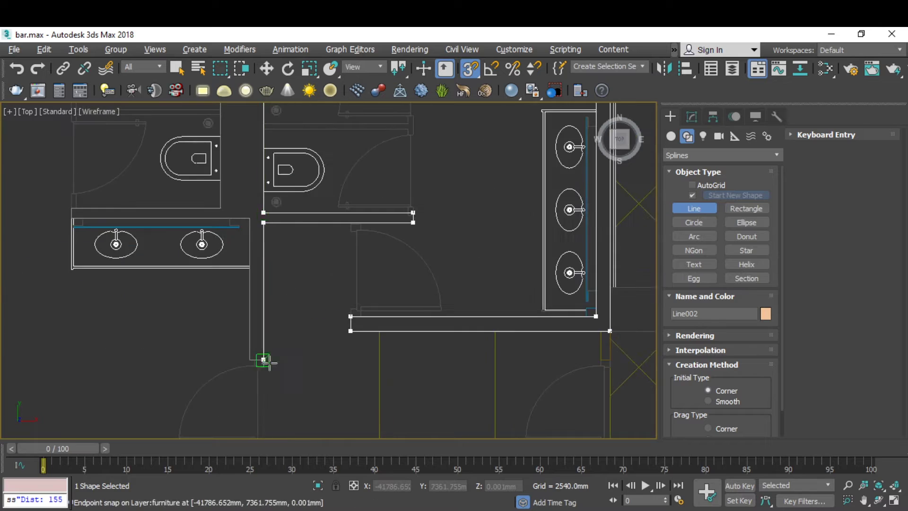
Trace around the toilet dividing wall's lower end and up its other side to the corner at the washbasin counter.
{"action": "scroll", "coordinate": [186, 355], "scroll_direction": "up", "scroll_amount": 6}
{"action": "left_click", "coordinate": [187, 355]}
{"action": "scroll", "coordinate": [223, 304], "scroll_direction": "down", "scroll_amount": 5}
{"action": "scroll", "coordinate": [152, 218], "scroll_direction": "up", "scroll_amount": 6}
{"action": "left_click", "coordinate": [152, 218]}
{"action": "scroll", "coordinate": [345, 284], "scroll_direction": "down", "scroll_amount": 5}
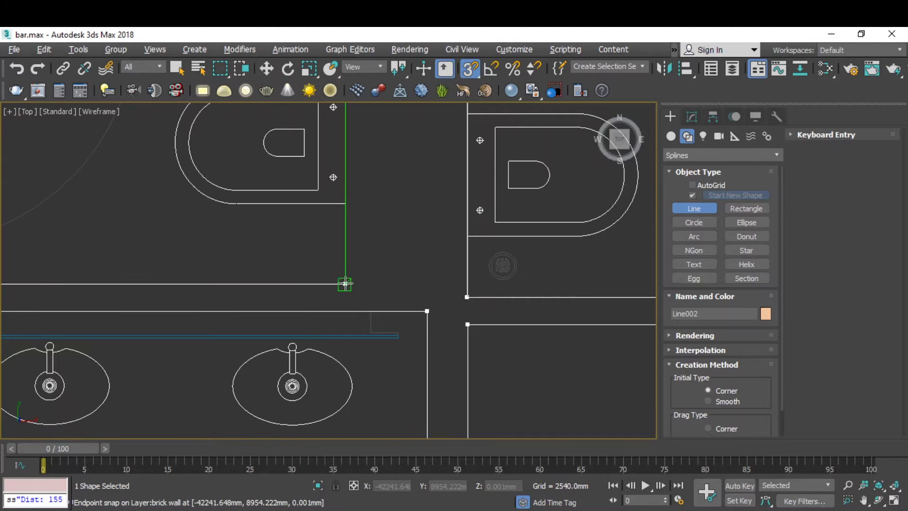
Trace up the wall behind the toilets, along the upper wall, and around the column at the building's upper-left corner.
{"action": "scroll", "coordinate": [432, 229], "scroll_direction": "up", "scroll_amount": 5}
{"action": "scroll", "coordinate": [233, 229], "scroll_direction": "down", "scroll_amount": 4}
{"action": "left_click", "coordinate": [233, 229]}
{"action": "scroll", "coordinate": [235, 267], "scroll_direction": "up", "scroll_amount": 6}
{"action": "left_click", "coordinate": [235, 267]}
{"action": "left_click", "coordinate": [38, 266]}
{"action": "scroll", "coordinate": [198, 175], "scroll_direction": "down", "scroll_amount": 6}
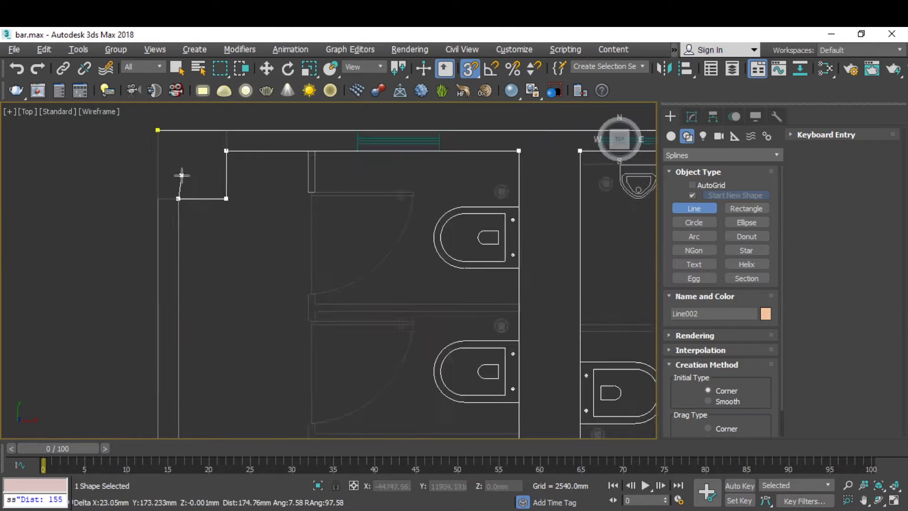
Continue along the toilet block's remaining inner walls and down the dining hall side to the double-door lobby's upper jamb.
{"action": "scroll", "coordinate": [187, 379], "scroll_direction": "up", "scroll_amount": 6}
{"action": "left_click", "coordinate": [161, 373]}
{"action": "scroll", "coordinate": [187, 369], "scroll_direction": "down", "scroll_amount": 6}
{"action": "scroll", "coordinate": [418, 320], "scroll_direction": "up", "scroll_amount": 6}
{"action": "left_click", "coordinate": [501, 305]}
{"action": "scroll", "coordinate": [406, 244], "scroll_direction": "down", "scroll_amount": 6}
{"action": "scroll", "coordinate": [400, 316], "scroll_direction": "up", "scroll_amount": 6}
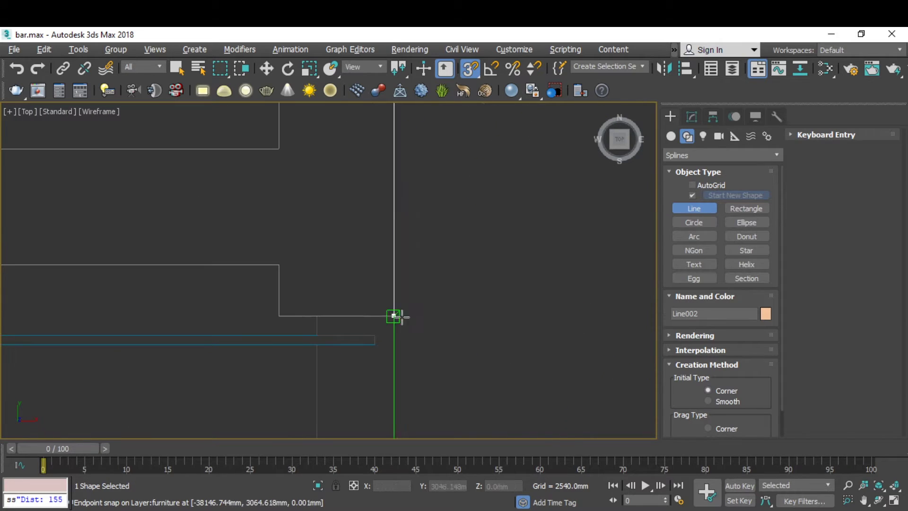
Trace around both jambs and the upper wall of the double-door lobby, then up toward the side room's upper-right column.
{"action": "left_click", "coordinate": [395, 316]}
{"action": "left_click", "coordinate": [278, 316]}
{"action": "left_click", "coordinate": [277, 263]}
{"action": "scroll", "coordinate": [351, 263], "scroll_direction": "down", "scroll_amount": 5}
{"action": "scroll", "coordinate": [151, 252], "scroll_direction": "up", "scroll_amount": 5}
{"action": "left_click", "coordinate": [149, 253]}
{"action": "left_click", "coordinate": [136, 283]}
{"action": "scroll", "coordinate": [223, 212], "scroll_direction": "down", "scroll_amount": 8}
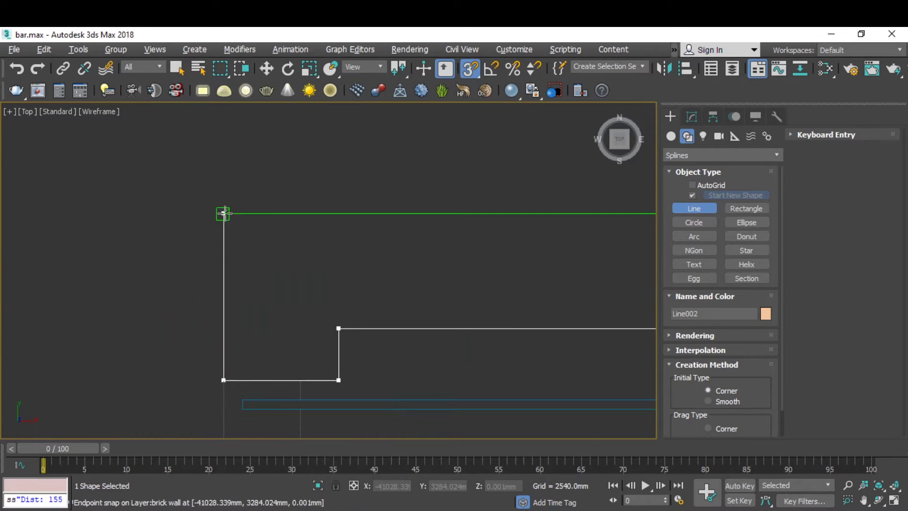
{"action": "scroll", "coordinate": [341, 216], "scroll_direction": "up", "scroll_amount": 8}
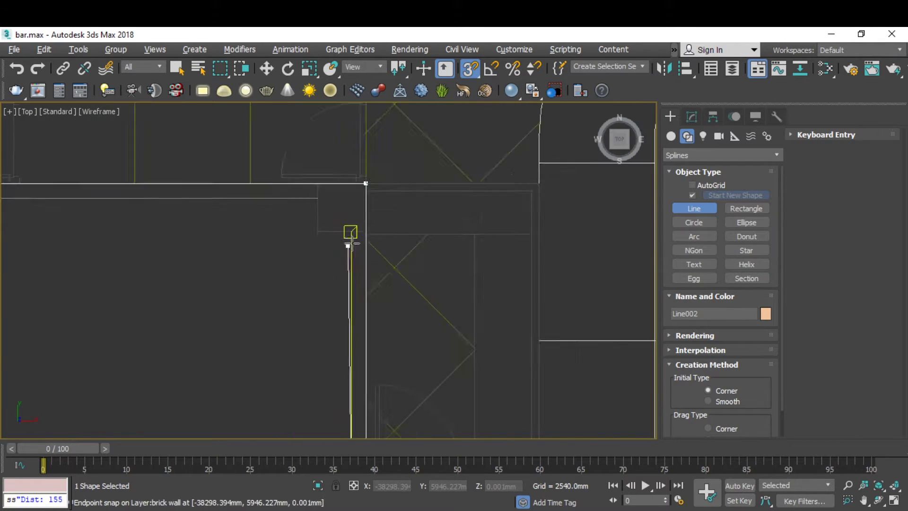
Trace the side room's inner walls around to the outer wall's end at the lower-left door, then return up and close the spline.
{"action": "scroll", "coordinate": [94, 230], "scroll_direction": "down", "scroll_amount": 3}
{"action": "left_click", "coordinate": [120, 263]}
{"action": "scroll", "coordinate": [120, 263], "scroll_direction": "down", "scroll_amount": 5}
{"action": "scroll", "coordinate": [164, 331], "scroll_direction": "up", "scroll_amount": 6}
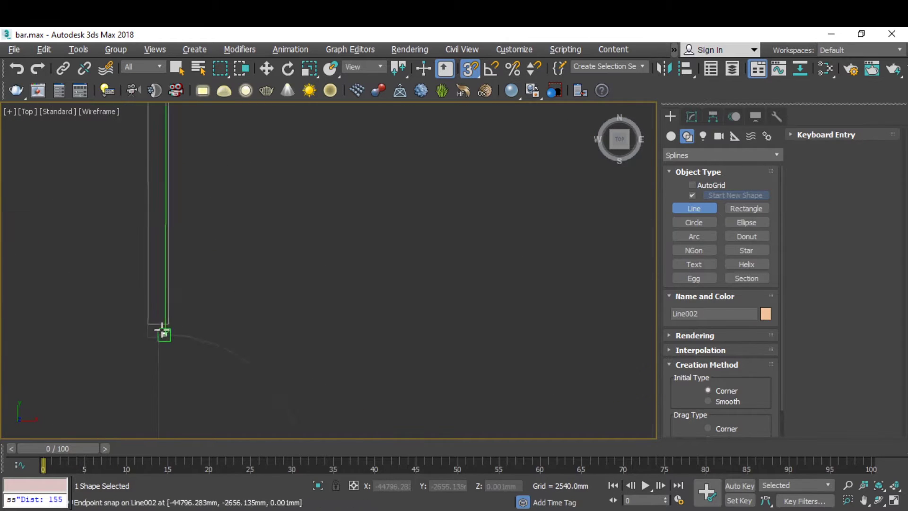
{"action": "left_click", "coordinate": [184, 314]}
{"action": "left_click", "coordinate": [67, 314]}
{"action": "scroll", "coordinate": [211, 337], "scroll_direction": "down", "scroll_amount": 8}
{"action": "scroll", "coordinate": [237, 180], "scroll_direction": "up", "scroll_amount": 5}
{"action": "left_click", "coordinate": [237, 179]}
{"action": "key", "text": "Return"}
Start a new wall spline below the side room's lower-left door and trace around the wall's end and the corner column.
{"action": "scroll", "coordinate": [189, 187], "scroll_direction": "down", "scroll_amount": 8}
{"action": "scroll", "coordinate": [174, 270], "scroll_direction": "up", "scroll_amount": 8}
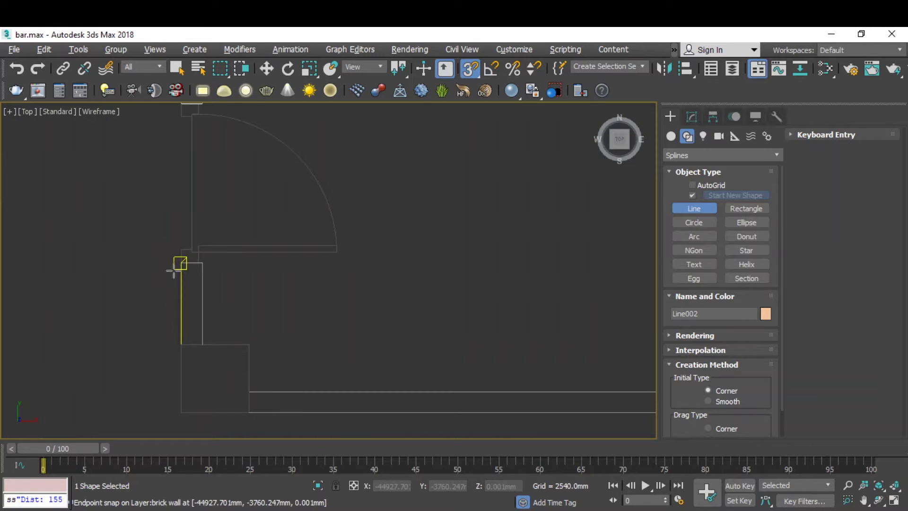
{"action": "scroll", "coordinate": [184, 267], "scroll_direction": "up", "scroll_amount": 2}
{"action": "scroll", "coordinate": [297, 255], "scroll_direction": "down", "scroll_amount": 2}
{"action": "scroll", "coordinate": [284, 256], "scroll_direction": "down", "scroll_amount": 3}
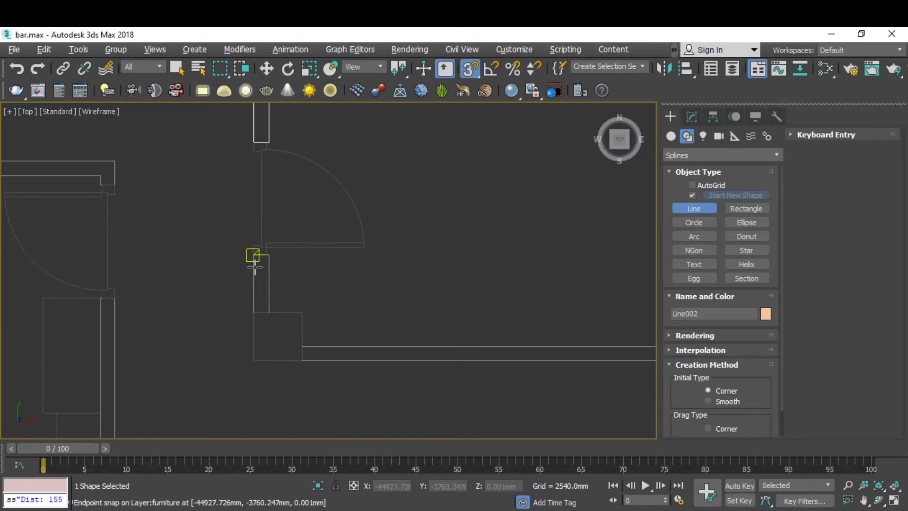
{"action": "scroll", "coordinate": [252, 255], "scroll_direction": "up", "scroll_amount": 4}
{"action": "left_click", "coordinate": [251, 244]}
{"action": "scroll", "coordinate": [282, 243], "scroll_direction": "up", "scroll_amount": 2}
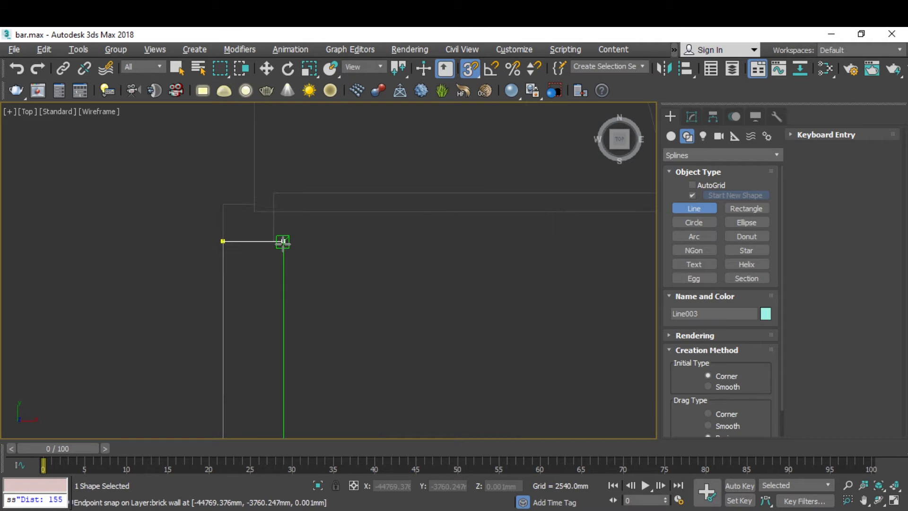
{"action": "left_click", "coordinate": [283, 242]}
{"action": "scroll", "coordinate": [269, 197], "scroll_direction": "down", "scroll_amount": 4}
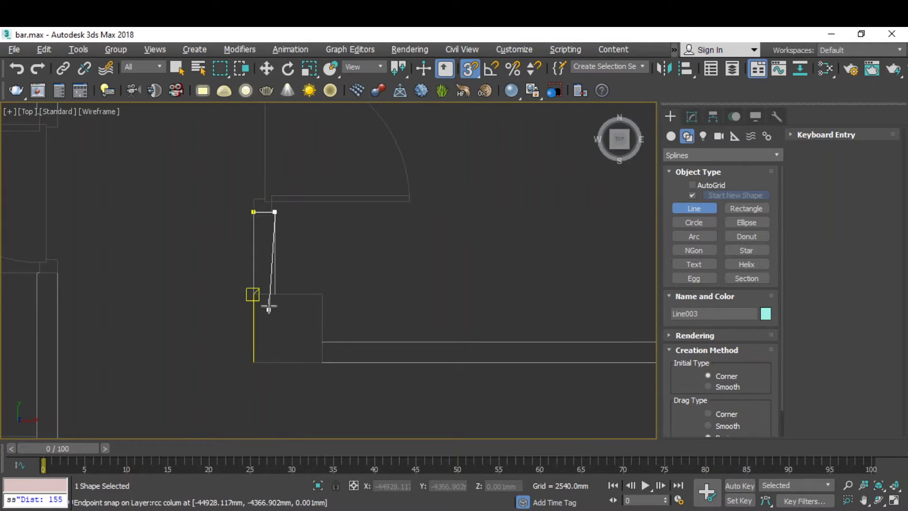
{"action": "scroll", "coordinate": [267, 304], "scroll_direction": "up", "scroll_amount": 3}
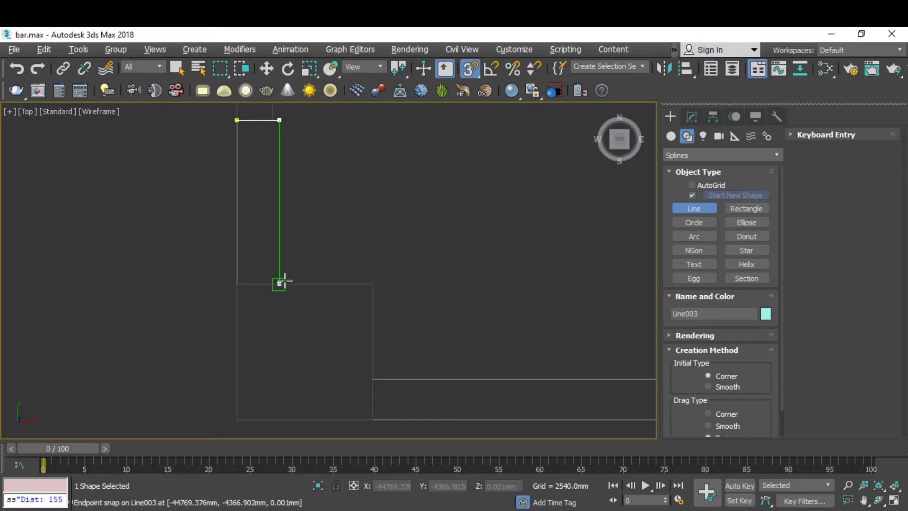
{"action": "left_click", "coordinate": [279, 284]}
{"action": "left_click", "coordinate": [373, 283]}
{"action": "left_click", "coordinate": [339, 299]}
Trace along the side room's lower inner wall and around its lower-right column to the hall-side wall.
{"action": "scroll", "coordinate": [361, 280], "scroll_direction": "up", "scroll_amount": 3}
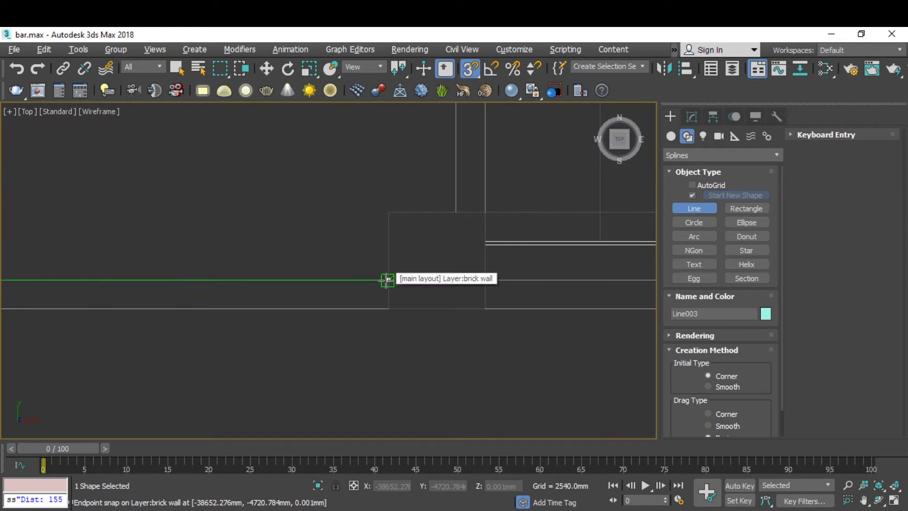
{"action": "left_click", "coordinate": [388, 279]}
{"action": "left_click", "coordinate": [389, 213]}
{"action": "scroll", "coordinate": [405, 308], "scroll_direction": "down", "scroll_amount": 4}
{"action": "scroll", "coordinate": [432, 272], "scroll_direction": "up", "scroll_amount": 4}
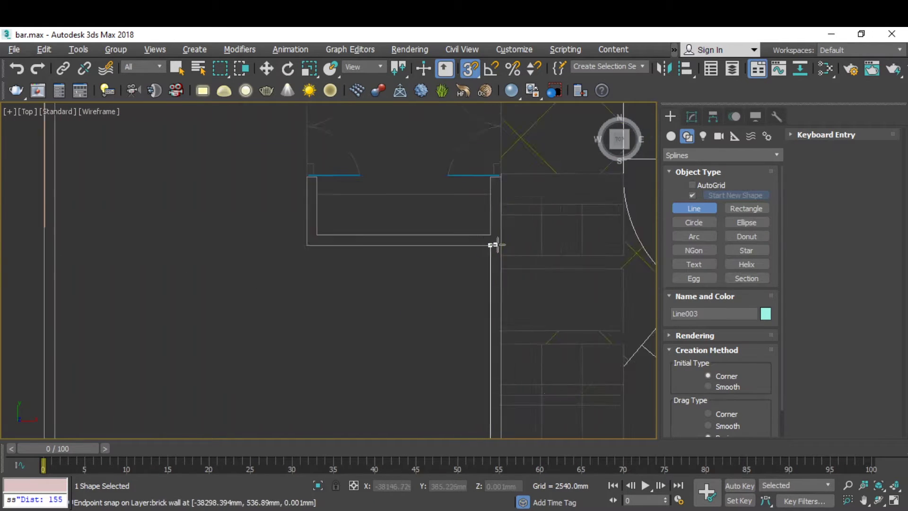
Trace up to the double-door lobby, along its lower wall's outer edge, around the far jamb, and back along the inner edge.
{"action": "left_click", "coordinate": [343, 235]}
{"action": "scroll", "coordinate": [351, 294], "scroll_direction": "down", "scroll_amount": 5}
{"action": "scroll", "coordinate": [349, 228], "scroll_direction": "up", "scroll_amount": 6}
{"action": "left_click", "coordinate": [365, 237]}
{"action": "left_click", "coordinate": [446, 238]}
{"action": "scroll", "coordinate": [359, 177], "scroll_direction": "down", "scroll_amount": 4}
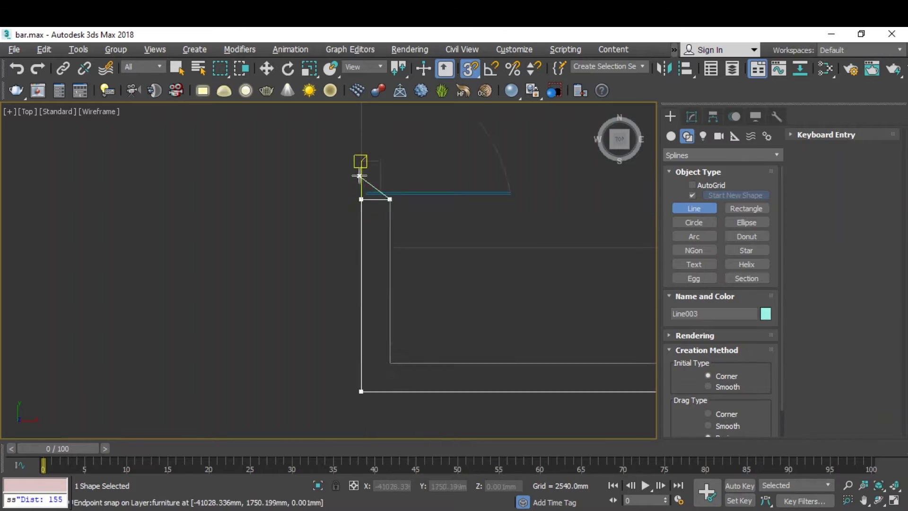
{"action": "scroll", "coordinate": [373, 272], "scroll_direction": "up", "scroll_amount": 3}
{"action": "left_click", "coordinate": [374, 259]}
{"action": "scroll", "coordinate": [399, 284], "scroll_direction": "down", "scroll_amount": 4}
{"action": "scroll", "coordinate": [395, 246], "scroll_direction": "up", "scroll_amount": 4}
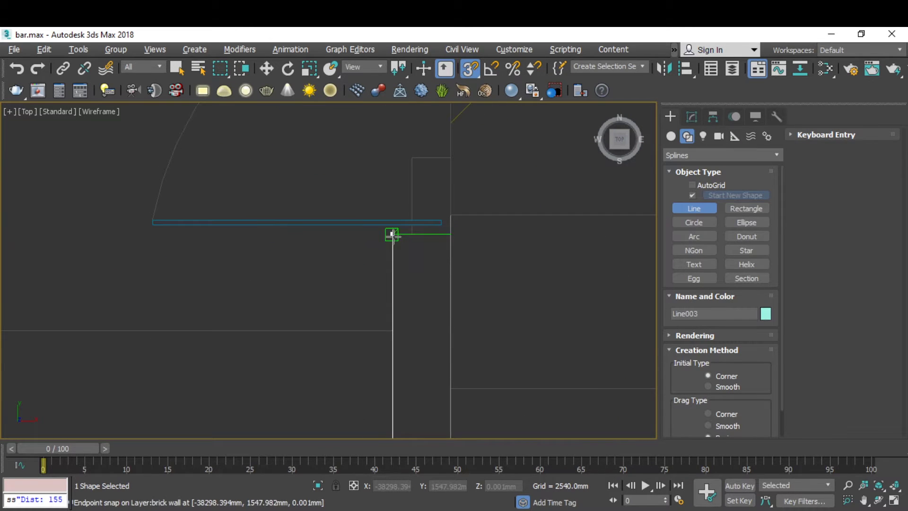
Trace around the lobby's hall-side jamb, down to the lower wall, and along its inner edge to the column behind the bar.
{"action": "left_click", "coordinate": [393, 233]}
{"action": "scroll", "coordinate": [416, 328], "scroll_direction": "down", "scroll_amount": 4}
{"action": "left_click", "coordinate": [415, 327]}
{"action": "scroll", "coordinate": [385, 328], "scroll_direction": "up", "scroll_amount": 4}
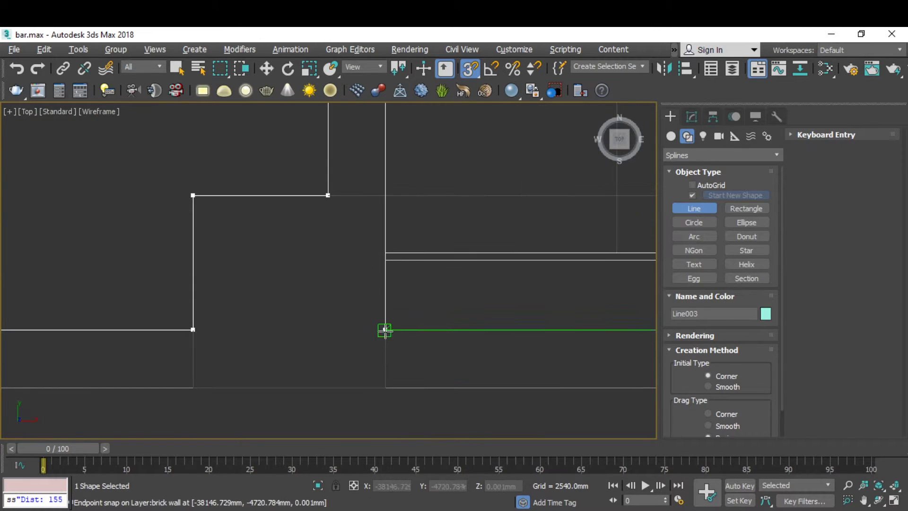
{"action": "scroll", "coordinate": [563, 316], "scroll_direction": "up", "scroll_amount": 6}
{"action": "scroll", "coordinate": [474, 309], "scroll_direction": "up", "scroll_amount": 1}
{"action": "left_click", "coordinate": [502, 277]}
{"action": "scroll", "coordinate": [503, 275], "scroll_direction": "down", "scroll_amount": 5}
{"action": "scroll", "coordinate": [542, 237], "scroll_direction": "up", "scroll_amount": 4}
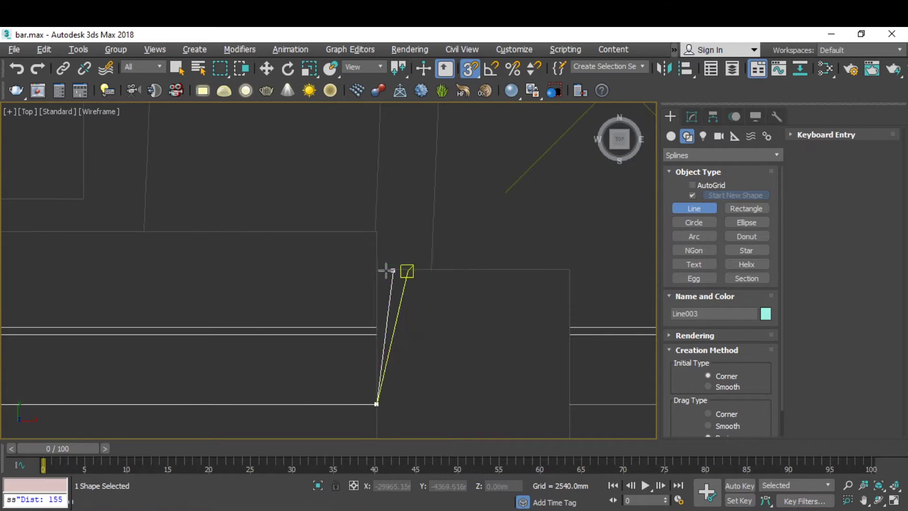
Trace around the column behind the bar counter and back onto the lower wall's inner edge.
{"action": "left_click", "coordinate": [376, 268]}
{"action": "scroll", "coordinate": [387, 313], "scroll_direction": "down", "scroll_amount": 3}
{"action": "scroll", "coordinate": [392, 312], "scroll_direction": "up", "scroll_amount": 3}
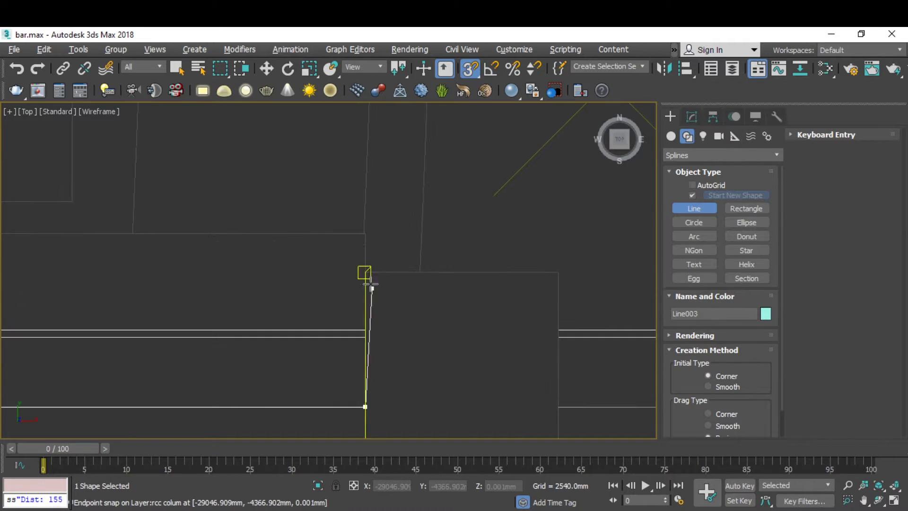
{"action": "left_click", "coordinate": [369, 280]}
{"action": "scroll", "coordinate": [397, 286], "scroll_direction": "down", "scroll_amount": 2}
{"action": "scroll", "coordinate": [510, 294], "scroll_direction": "up", "scroll_amount": 3}
{"action": "left_click", "coordinate": [462, 263]}
{"action": "scroll", "coordinate": [461, 241], "scroll_direction": "down", "scroll_amount": 4}
{"action": "scroll", "coordinate": [460, 296], "scroll_direction": "up", "scroll_amount": 1}
{"action": "left_click", "coordinate": [459, 296]}
{"action": "scroll", "coordinate": [520, 298], "scroll_direction": "down", "scroll_amount": 3}
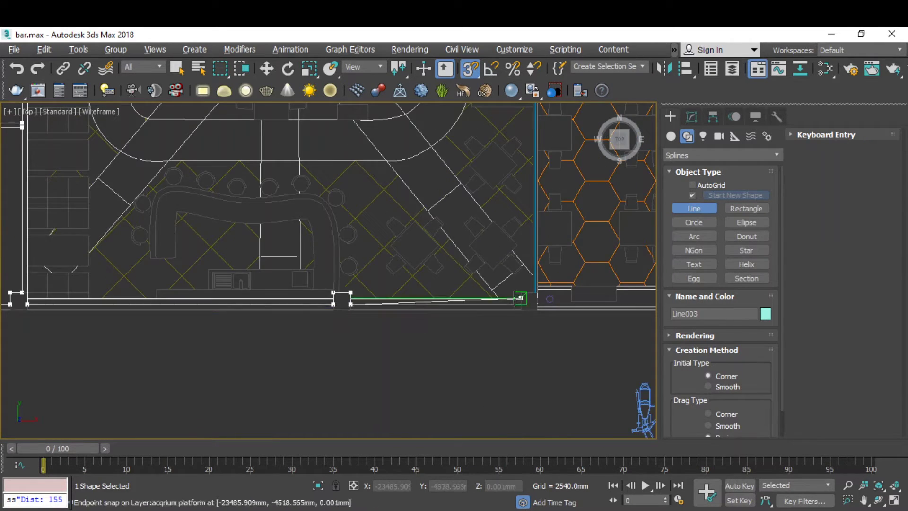
Continue along the lower wall to the dining hall's lower-right column and trace around it to the wall's outer edge.
{"action": "scroll", "coordinate": [524, 308], "scroll_direction": "up", "scroll_amount": 4}
{"action": "scroll", "coordinate": [517, 310], "scroll_direction": "up", "scroll_amount": 2}
{"action": "scroll", "coordinate": [505, 306], "scroll_direction": "down", "scroll_amount": 3}
{"action": "scroll", "coordinate": [505, 307], "scroll_direction": "up", "scroll_amount": 2}
{"action": "left_click", "coordinate": [532, 316]}
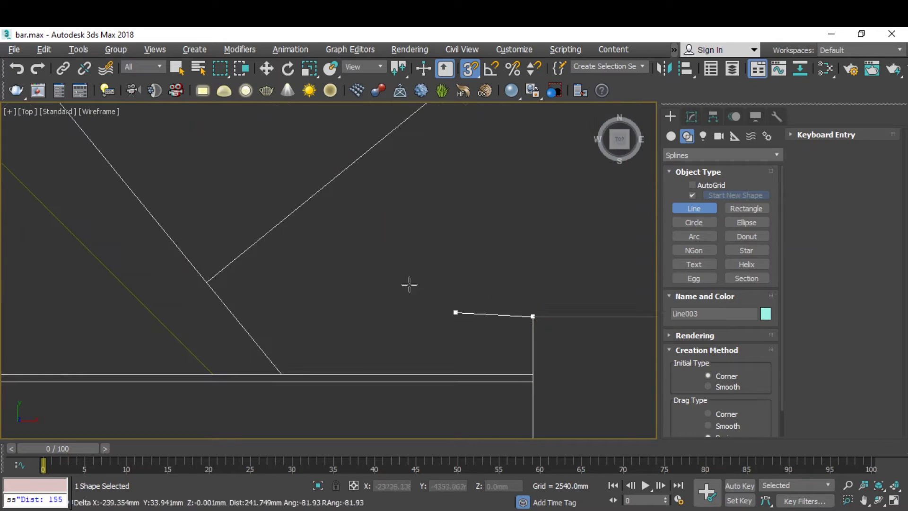
{"action": "scroll", "coordinate": [409, 284], "scroll_direction": "down", "scroll_amount": 3}
{"action": "scroll", "coordinate": [524, 297], "scroll_direction": "up", "scroll_amount": 5}
{"action": "left_click", "coordinate": [509, 287]}
{"action": "scroll", "coordinate": [479, 224], "scroll_direction": "down", "scroll_amount": 4}
{"action": "left_click", "coordinate": [473, 330]}
Trace back along the lower wall's outer edge to the building's lower-left corner, up to the start point, and close the spline.
{"action": "scroll", "coordinate": [549, 343], "scroll_direction": "down", "scroll_amount": 4}
{"action": "scroll", "coordinate": [551, 344], "scroll_direction": "down", "scroll_amount": 7}
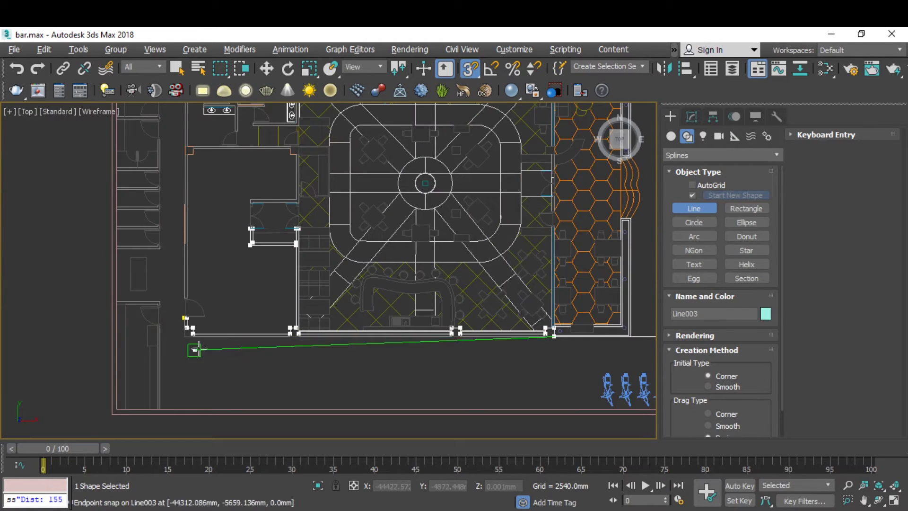
{"action": "scroll", "coordinate": [193, 343], "scroll_direction": "up", "scroll_amount": 7}
{"action": "left_click", "coordinate": [158, 301]}
{"action": "scroll", "coordinate": [157, 298], "scroll_direction": "down", "scroll_amount": 3}
{"action": "scroll", "coordinate": [152, 237], "scroll_direction": "up", "scroll_amount": 5}
{"action": "left_click", "coordinate": [181, 216]}
{"action": "left_click", "coordinate": [451, 318]}
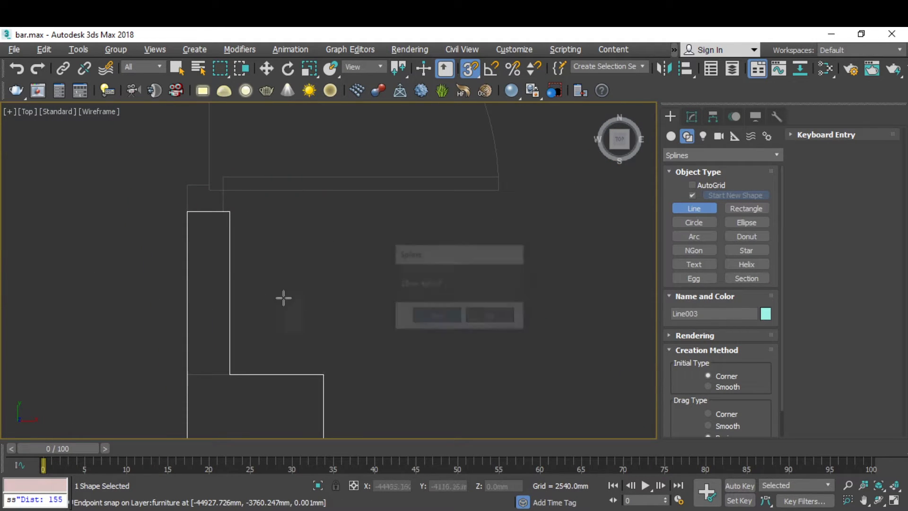
{"action": "scroll", "coordinate": [229, 256], "scroll_direction": "down", "scroll_amount": 5}
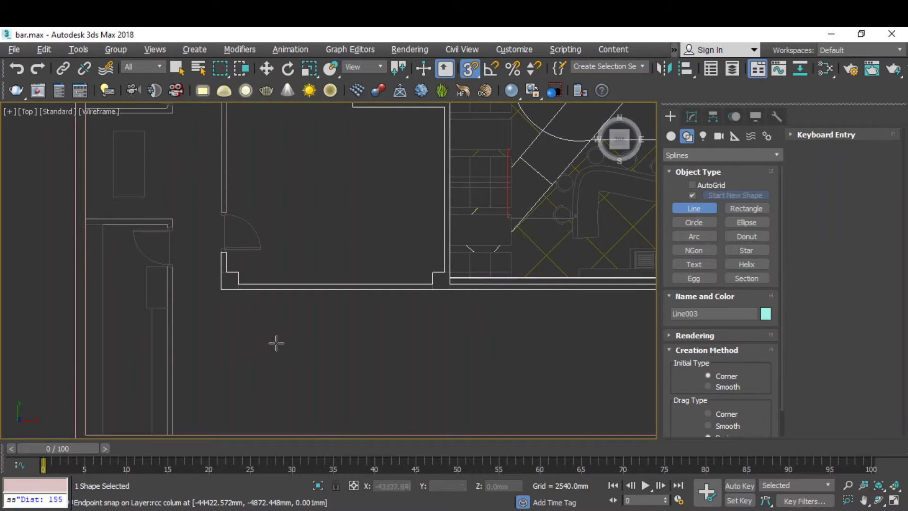
{"action": "scroll", "coordinate": [267, 346], "scroll_direction": "down", "scroll_amount": 3}
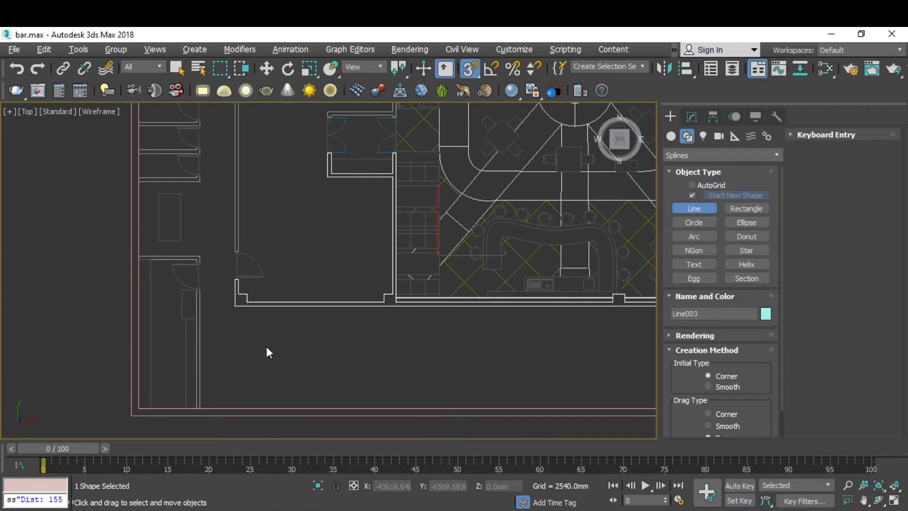
Finish the line tool and extrude the south-side wall outline by 4000 mm with an Extrude modifier.
{"action": "key", "text": "w"}
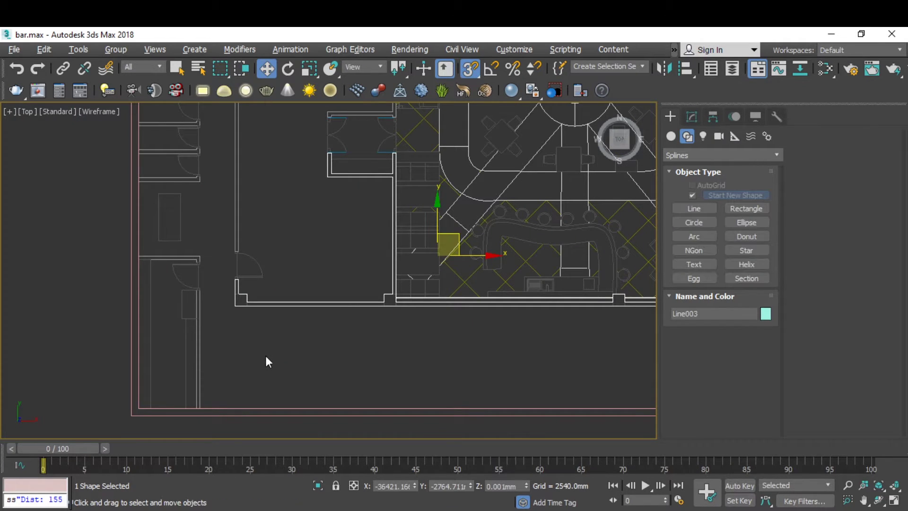
{"action": "left_click", "coordinate": [692, 117]}
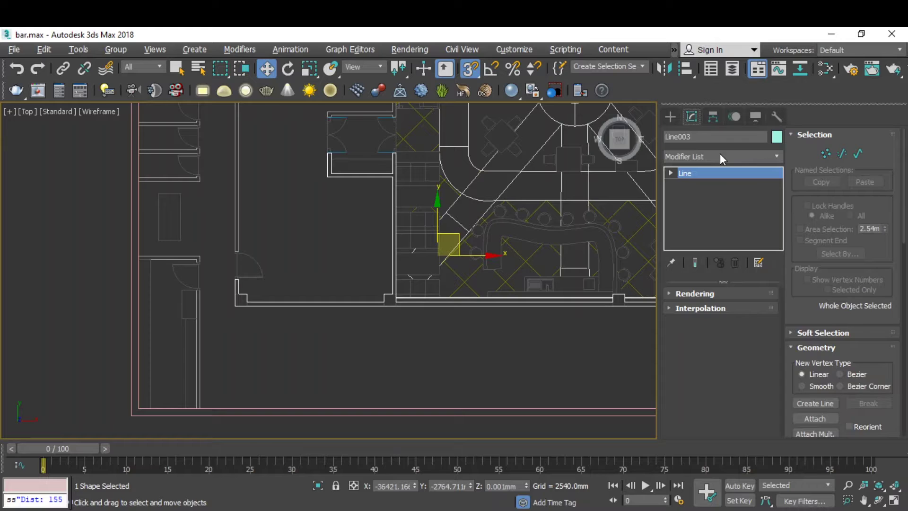
{"action": "left_click", "coordinate": [721, 158]}
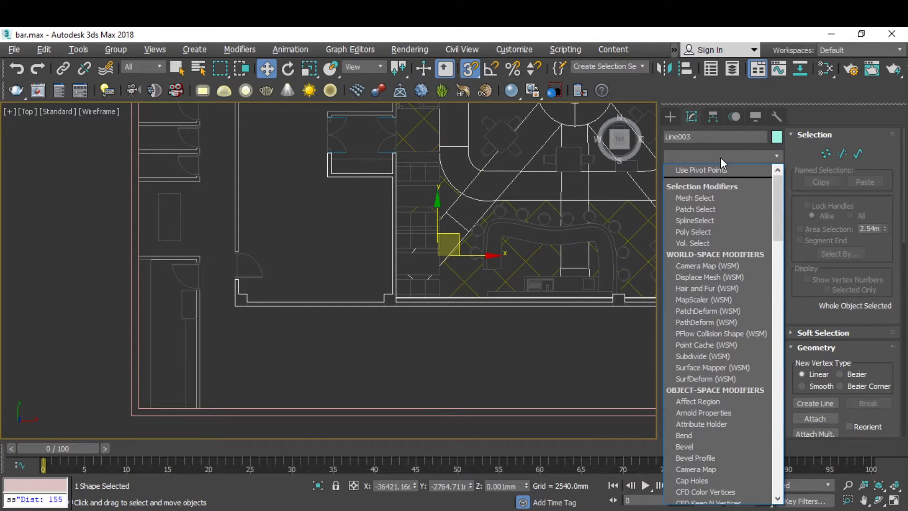
{"action": "scroll", "coordinate": [720, 157], "scroll_direction": "down", "scroll_amount": 1}
{"action": "key", "text": "e"}
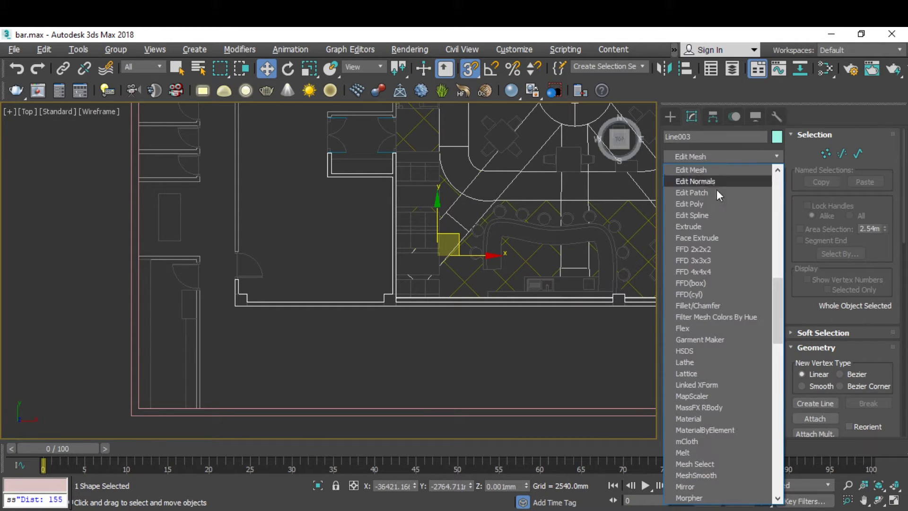
{"action": "left_click", "coordinate": [715, 227]}
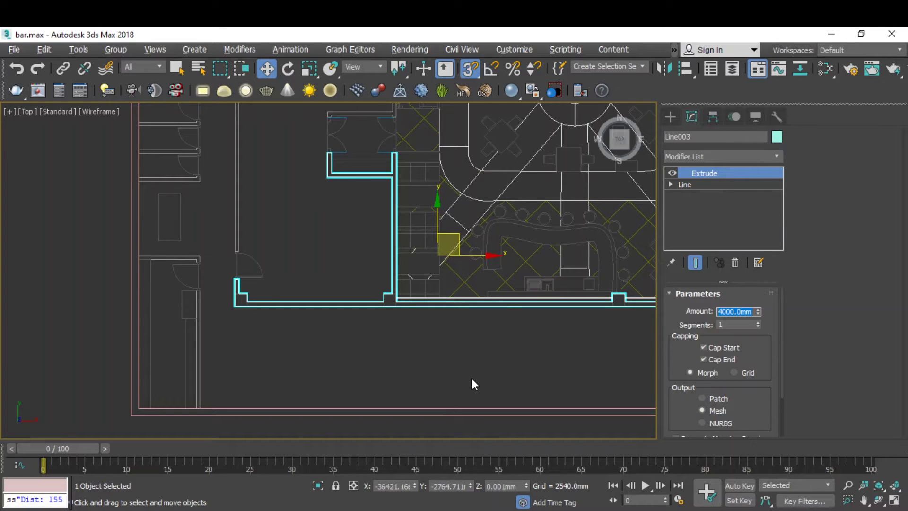
Select the wall outline running along the building's west and north sides and extrude it by 4000 mm.
{"action": "scroll", "coordinate": [377, 379], "scroll_direction": "down", "scroll_amount": 5}
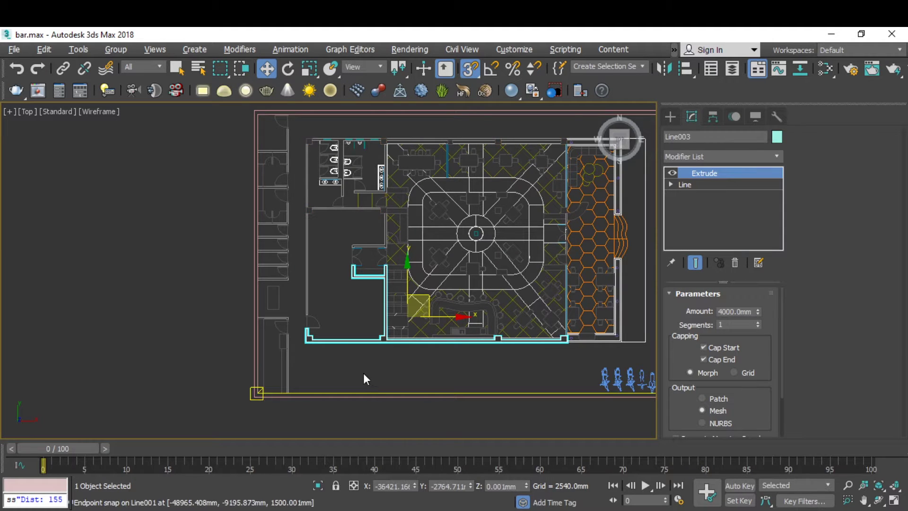
{"action": "scroll", "coordinate": [326, 305], "scroll_direction": "up", "scroll_amount": 3}
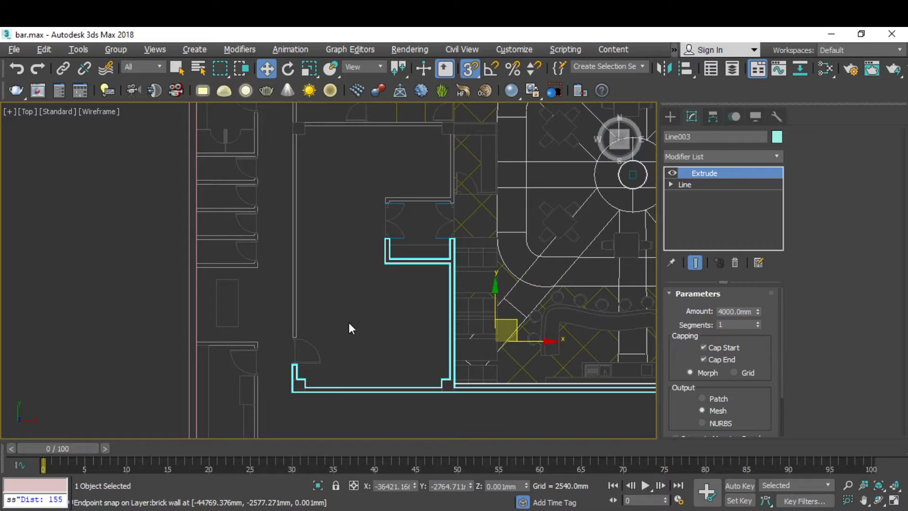
{"action": "scroll", "coordinate": [297, 328], "scroll_direction": "up", "scroll_amount": 2}
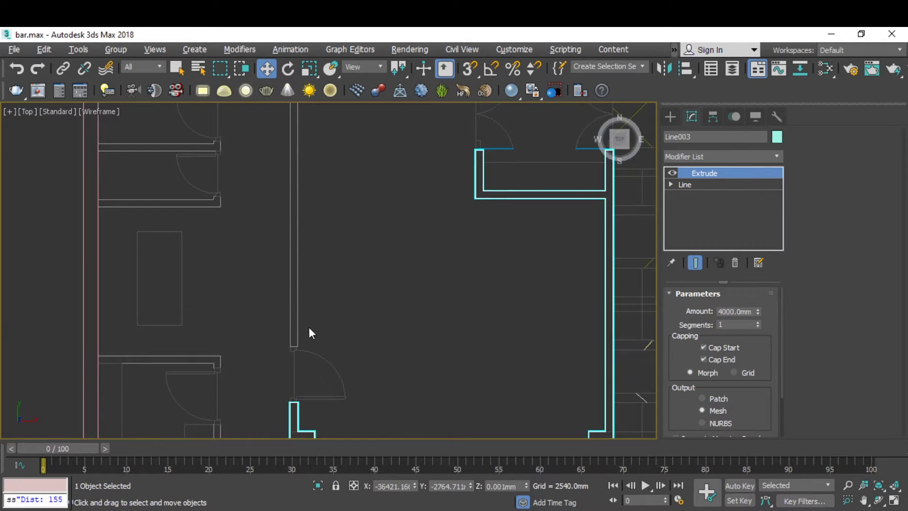
{"action": "scroll", "coordinate": [303, 326], "scroll_direction": "up", "scroll_amount": 2}
{"action": "left_click", "coordinate": [286, 311]}
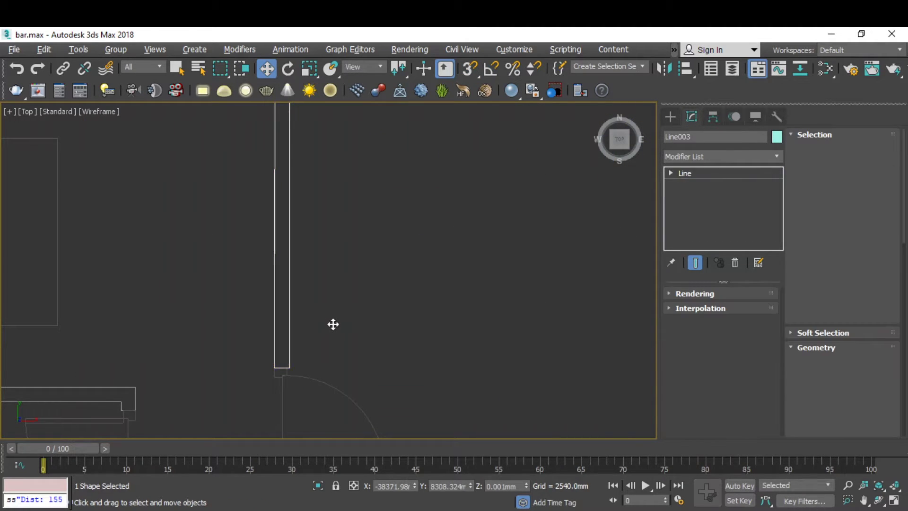
{"action": "scroll", "coordinate": [333, 324], "scroll_direction": "down", "scroll_amount": 3}
{"action": "left_click", "coordinate": [732, 156]}
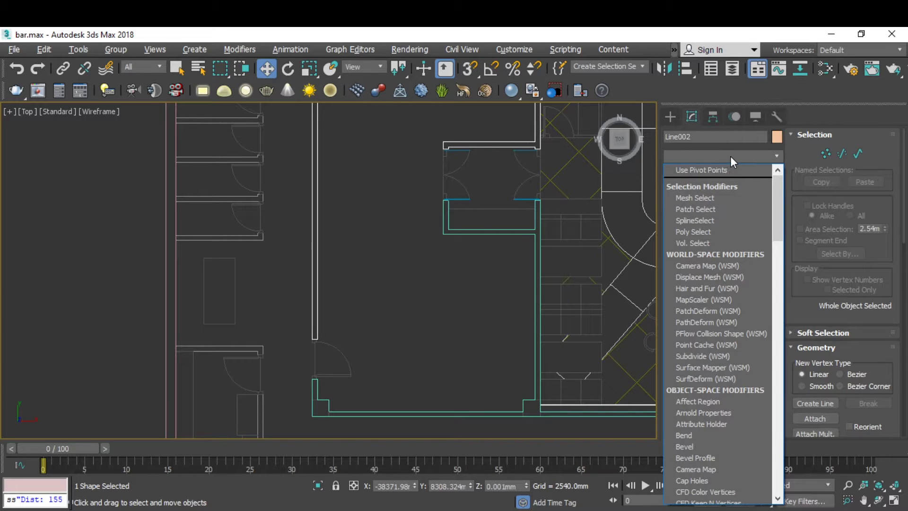
{"action": "key", "text": "e"}
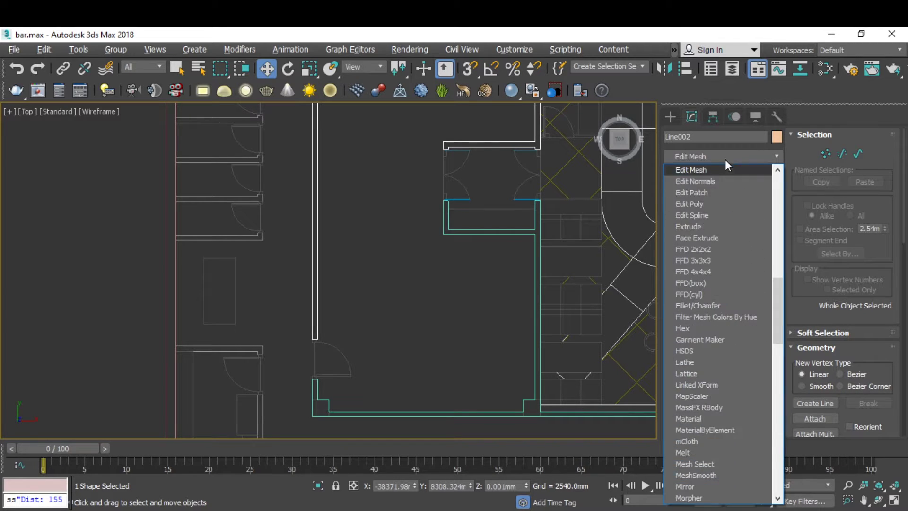
{"action": "left_click", "coordinate": [716, 229]}
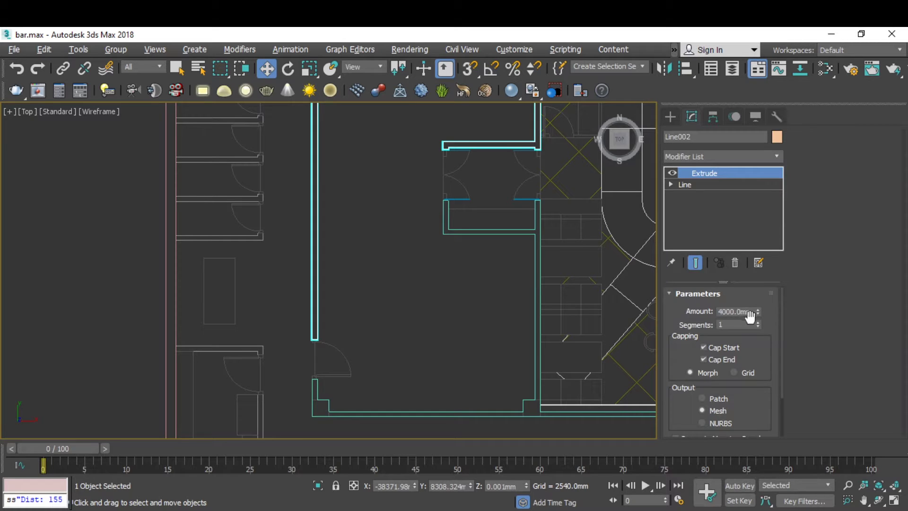
Check both extruded wall objects against the plan, first in the Top view and in the maximized Perspective view.
{"action": "scroll", "coordinate": [335, 296], "scroll_direction": "down", "scroll_amount": 6}
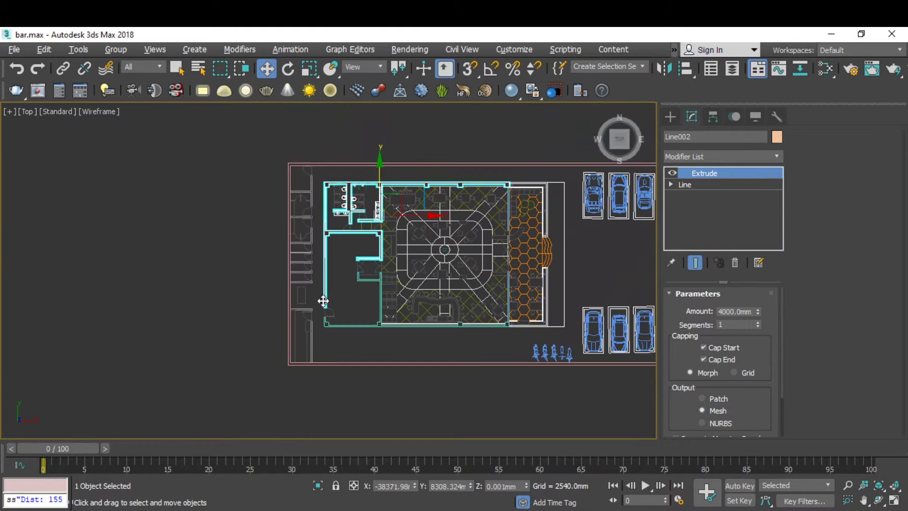
{"action": "scroll", "coordinate": [450, 218], "scroll_direction": "up", "scroll_amount": 2}
{"action": "scroll", "coordinate": [450, 219], "scroll_direction": "up", "scroll_amount": 4}
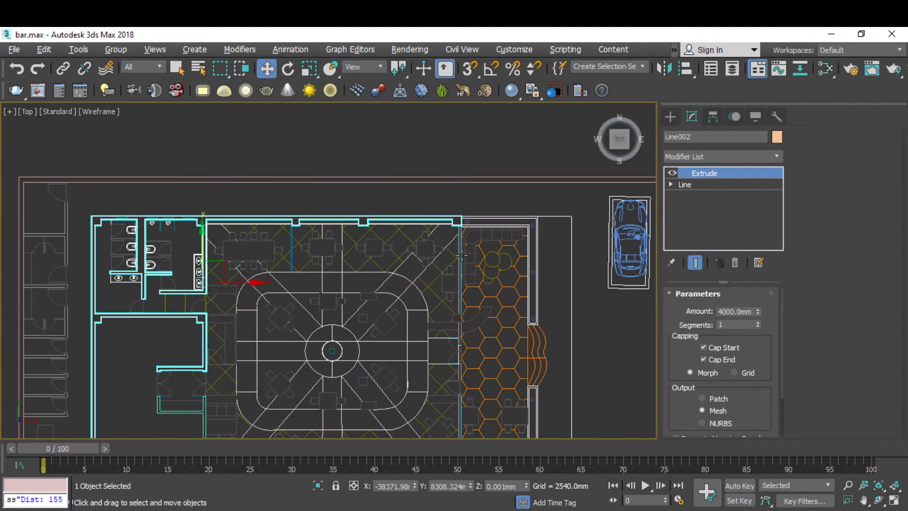
{"action": "left_click", "coordinate": [480, 202]}
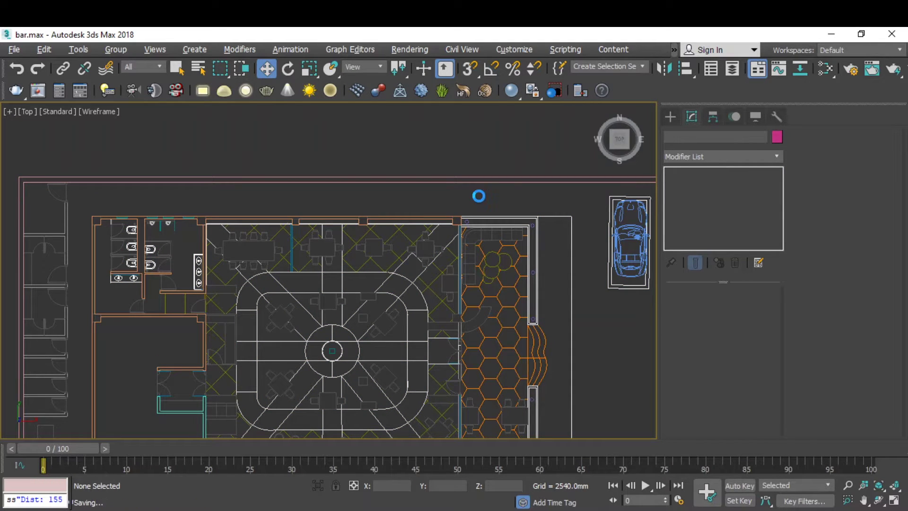
{"action": "key", "text": "alt+w"}
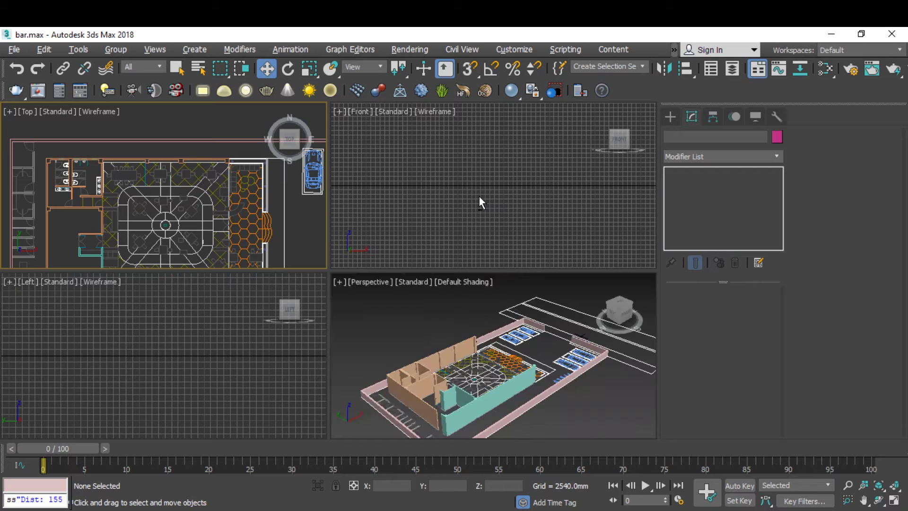
{"action": "key", "text": "alt+w"}
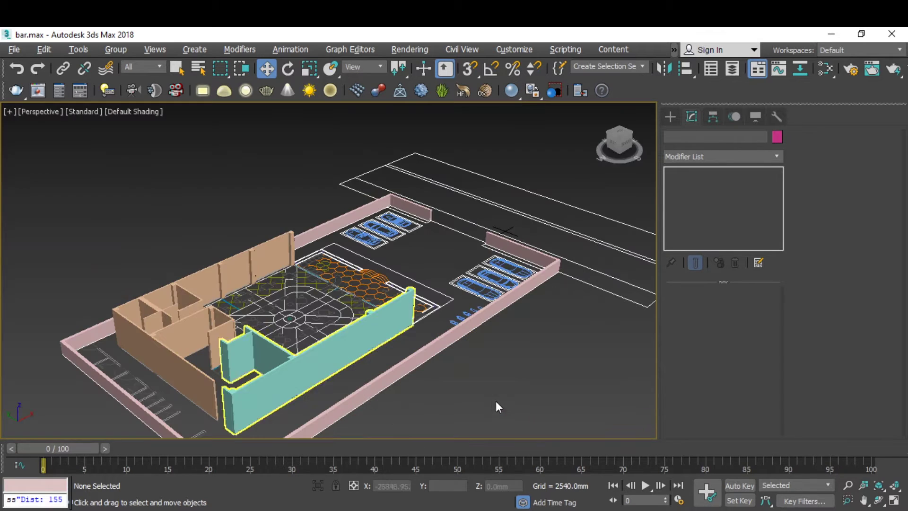
{"action": "scroll", "coordinate": [293, 383], "scroll_direction": "up", "scroll_amount": 4}
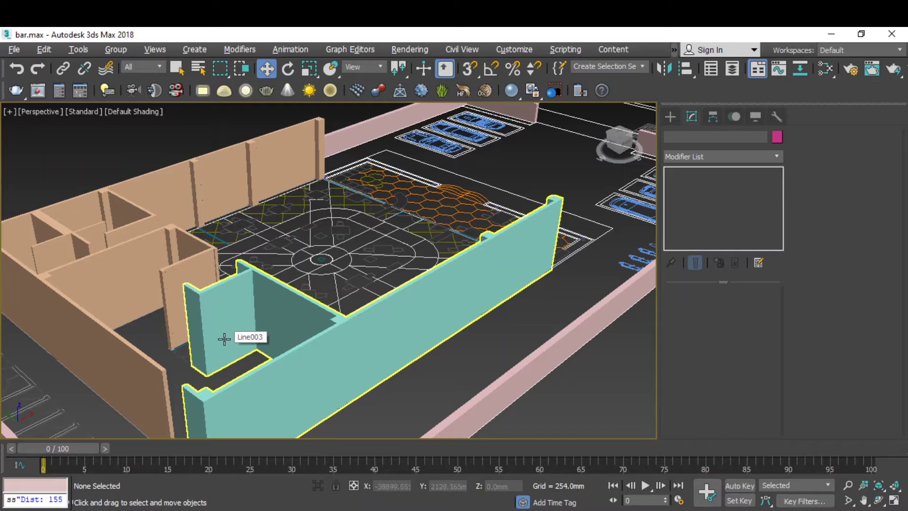
{"action": "scroll", "coordinate": [217, 319], "scroll_direction": "down", "scroll_amount": 2}
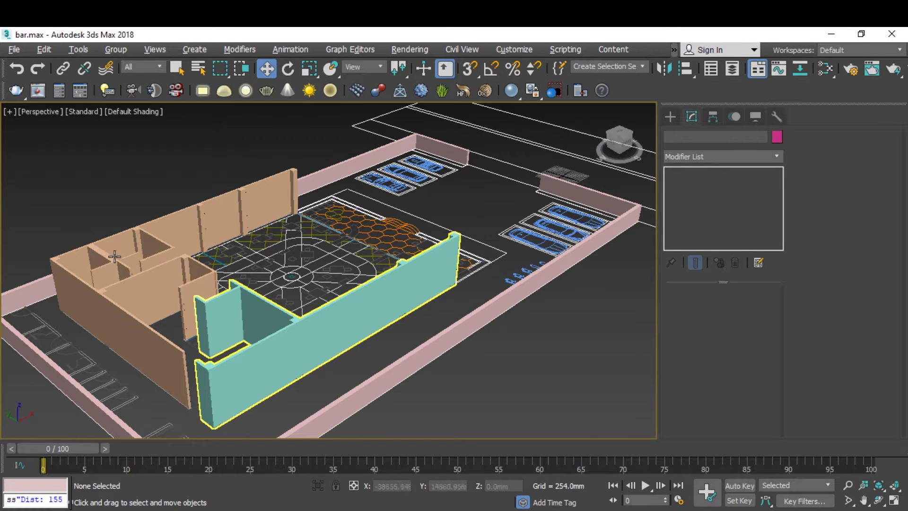
{"action": "scroll", "coordinate": [114, 256], "scroll_direction": "up", "scroll_amount": 2}
{"action": "left_click", "coordinate": [155, 308]}
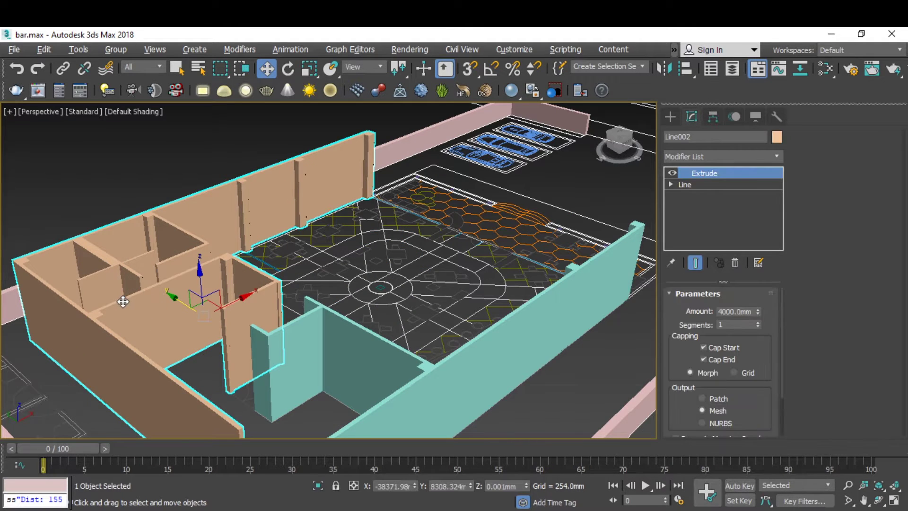
{"action": "scroll", "coordinate": [135, 307], "scroll_direction": "down", "scroll_amount": 4}
{"action": "scroll", "coordinate": [195, 345], "scroll_direction": "up", "scroll_amount": 3}
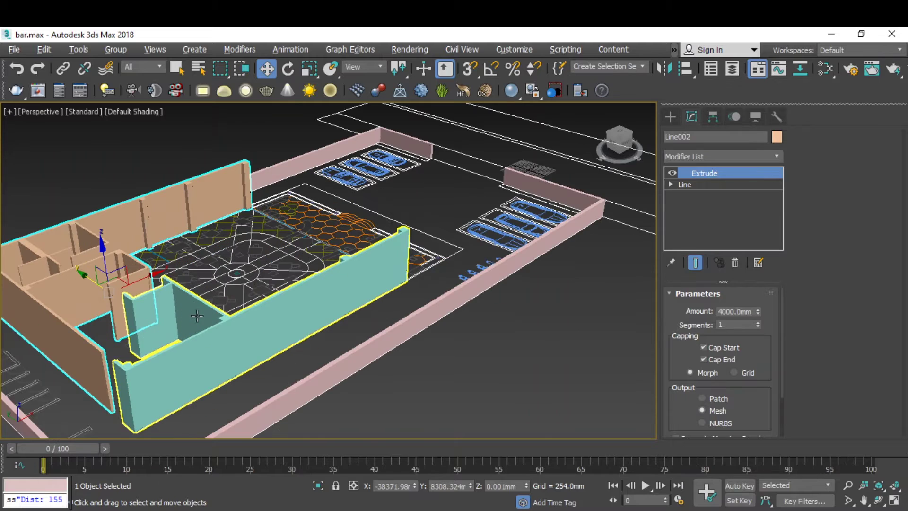
{"action": "left_click", "coordinate": [234, 334]}
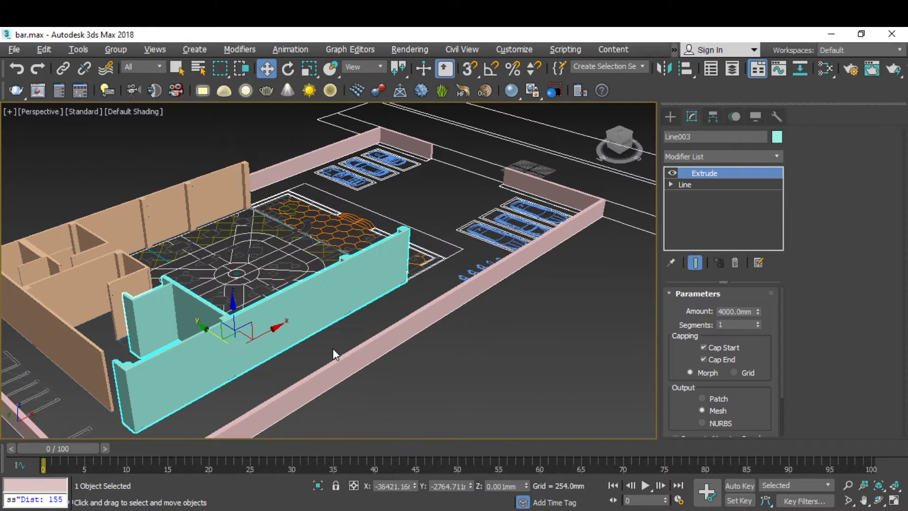
Orbit around the building in the Perspective view to examine the extruded walls from the rear and the entrance side.
{"action": "left_click", "coordinate": [878, 501]}
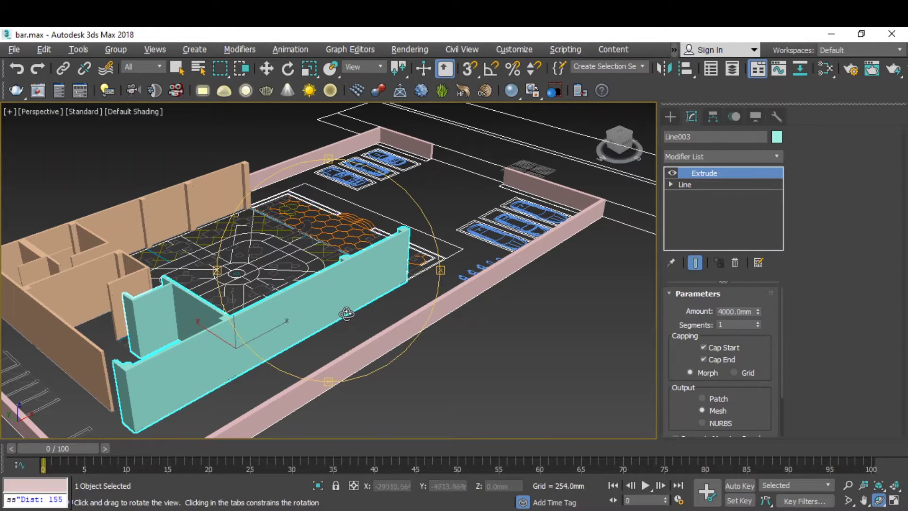
{"action": "left_click_drag", "start_coordinate": [354, 331], "coordinate": [359, 291]}
{"action": "scroll", "coordinate": [360, 289], "scroll_direction": "down", "scroll_amount": 3}
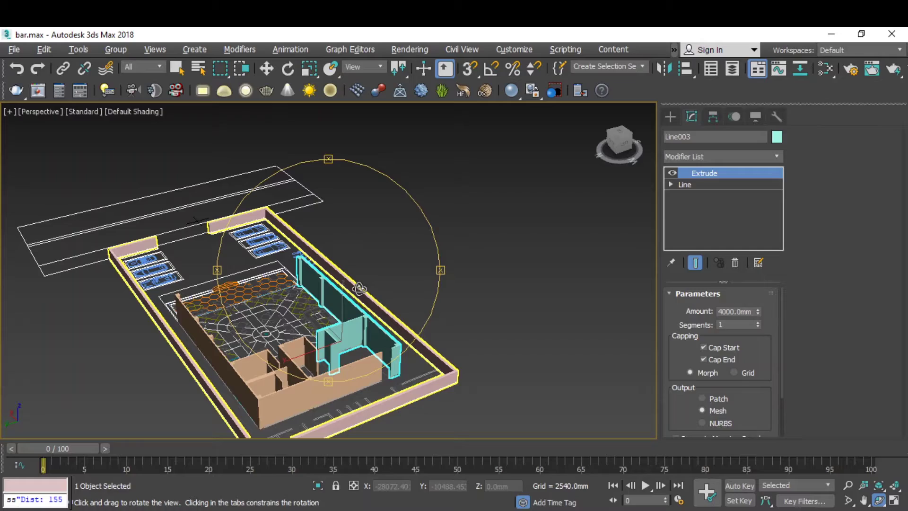
{"action": "scroll", "coordinate": [303, 349], "scroll_direction": "up", "scroll_amount": 2}
{"action": "scroll", "coordinate": [279, 357], "scroll_direction": "down", "scroll_amount": 5}
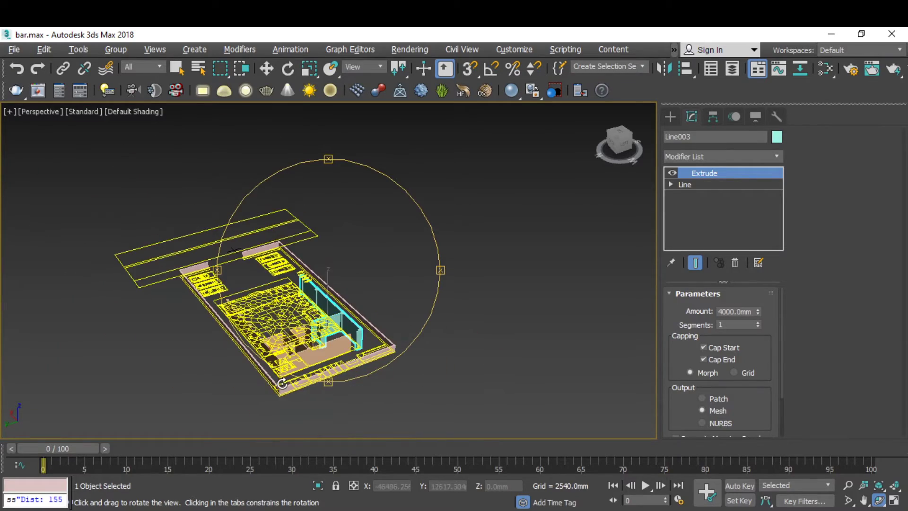
{"action": "scroll", "coordinate": [283, 365], "scroll_direction": "up", "scroll_amount": 7}
{"action": "left_click_drag", "start_coordinate": [283, 365], "coordinate": [351, 295]}
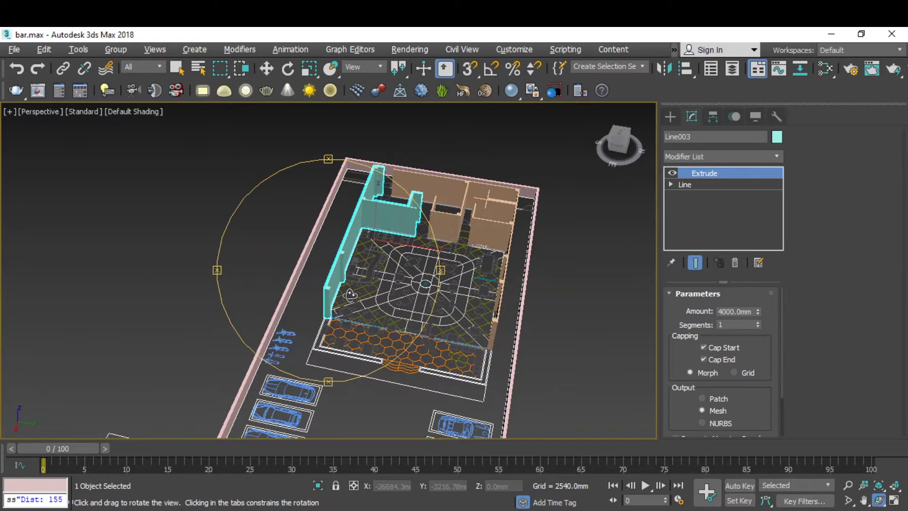
{"action": "key", "text": "w"}
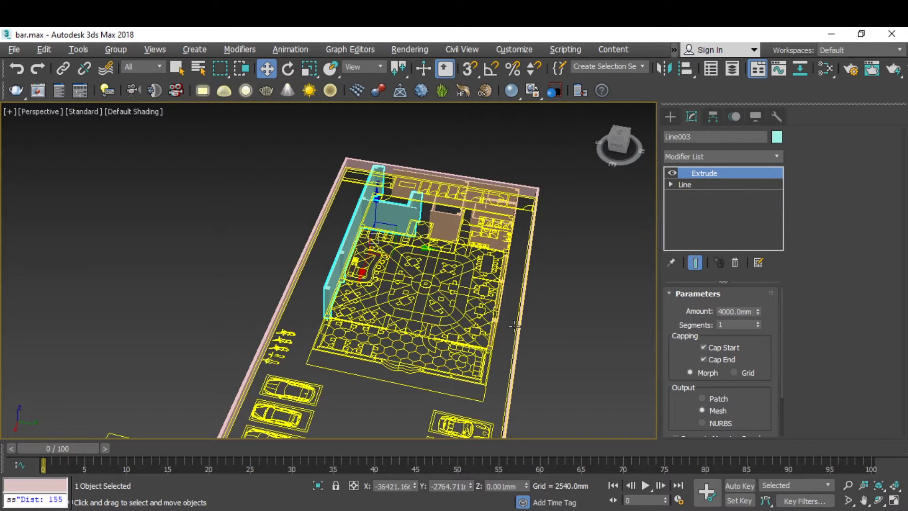
Examine the terrace wall at the building's northeast corner up close in the maximized Top view.
{"action": "key", "text": "alt+w"}
{"action": "right_click", "coordinate": [222, 211]}
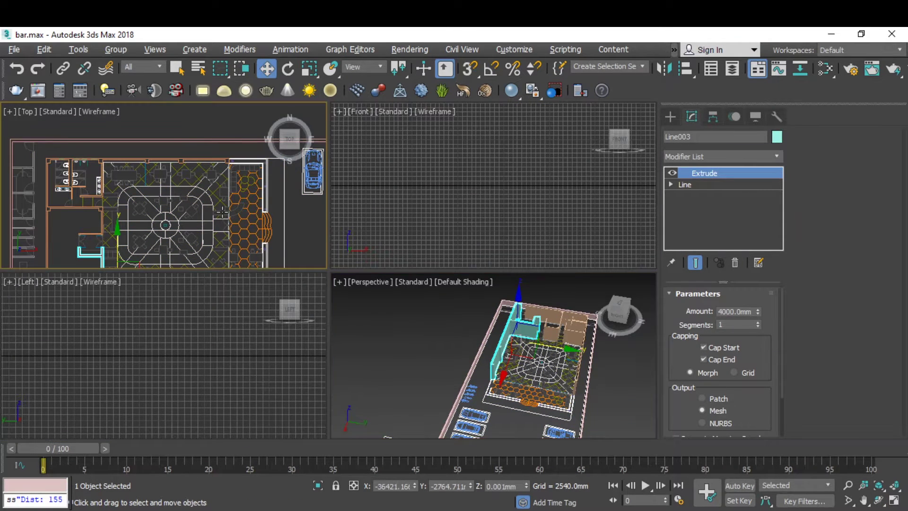
{"action": "key", "text": "alt+w"}
{"action": "key", "text": "z"}
{"action": "scroll", "coordinate": [308, 230], "scroll_direction": "up", "scroll_amount": 6}
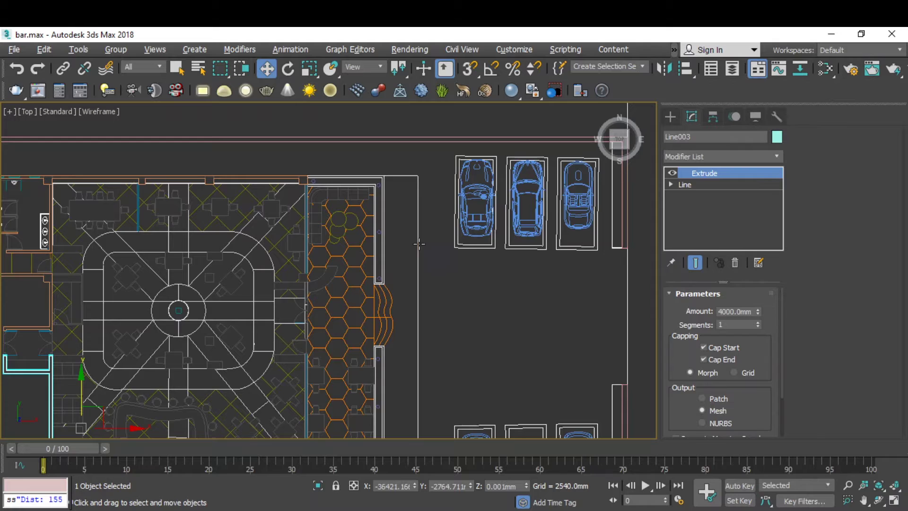
{"action": "scroll", "coordinate": [393, 192], "scroll_direction": "up", "scroll_amount": 3}
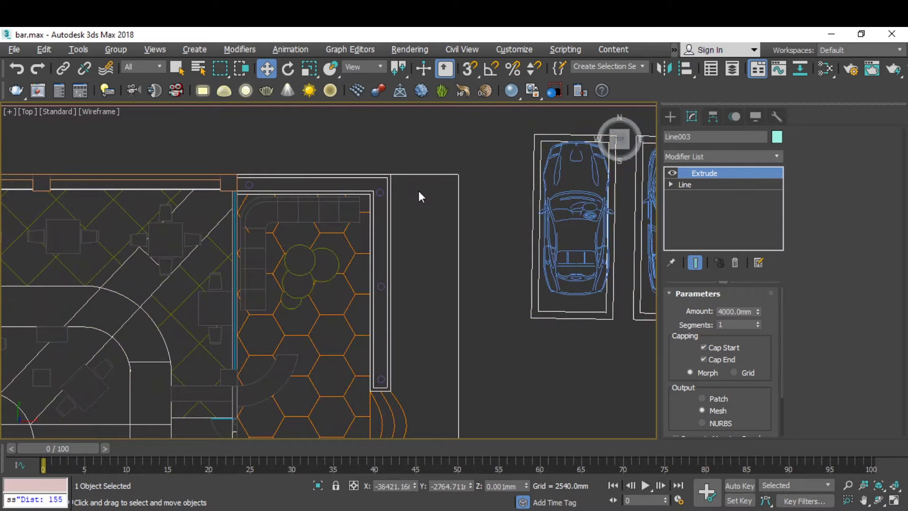
{"action": "scroll", "coordinate": [416, 193], "scroll_direction": "up", "scroll_amount": 2}
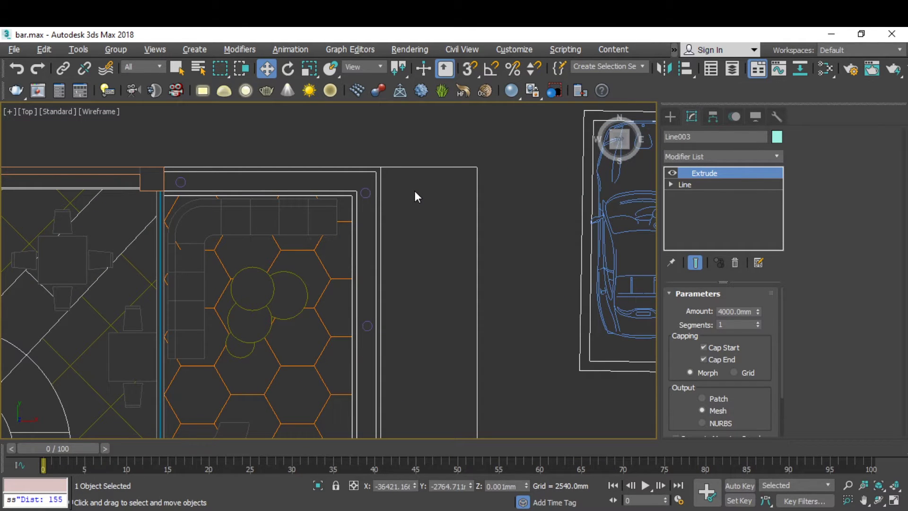
{"action": "scroll", "coordinate": [415, 191], "scroll_direction": "down", "scroll_amount": 2}
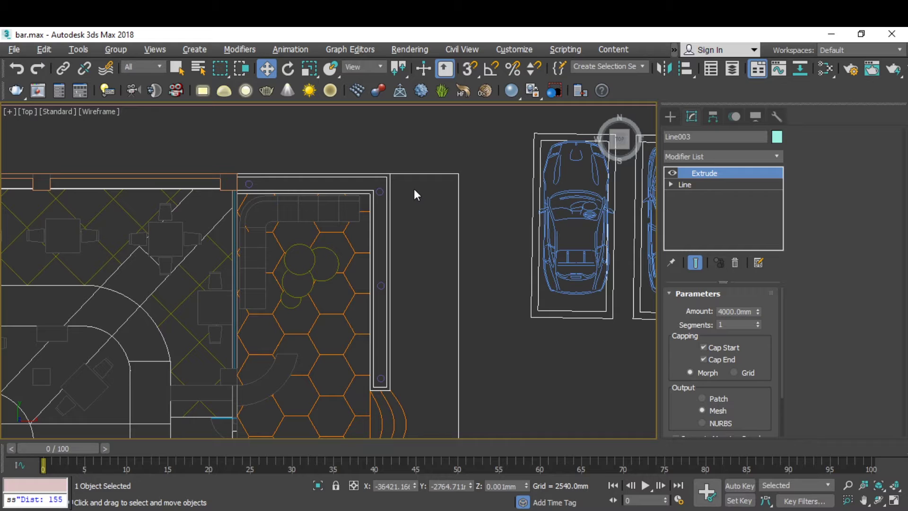
{"action": "scroll", "coordinate": [428, 262], "scroll_direction": "up", "scroll_amount": 1}
{"action": "scroll", "coordinate": [384, 218], "scroll_direction": "down", "scroll_amount": 1}
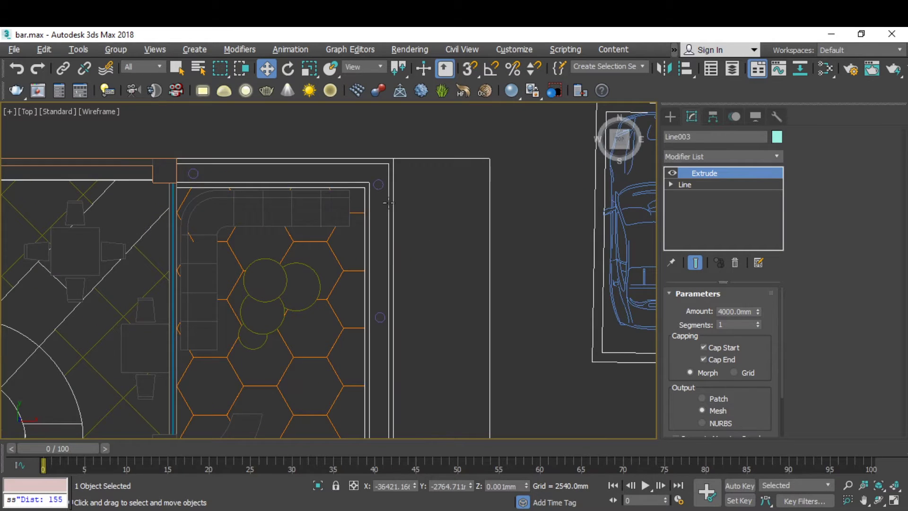
{"action": "scroll", "coordinate": [387, 209], "scroll_direction": "up", "scroll_amount": 2}
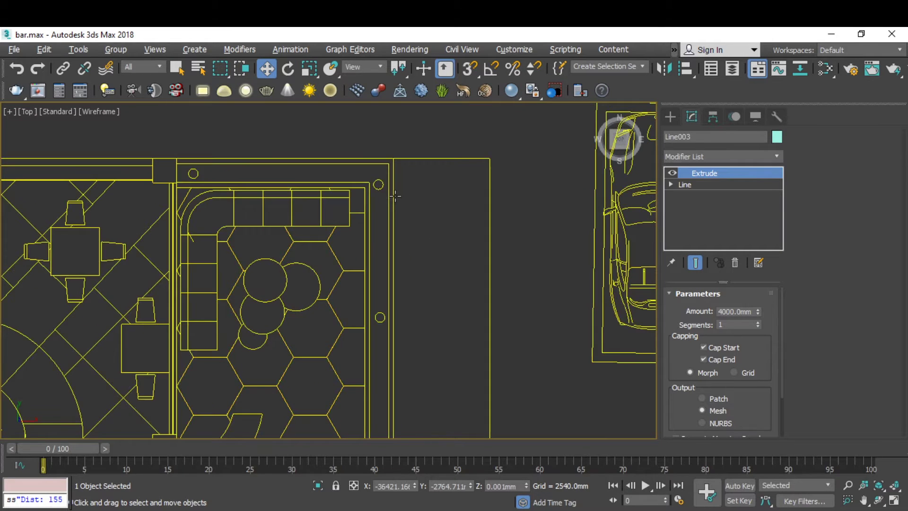
With snapping on, start a line at the northern terrace wall's west end and trace the wall's outer edge and its end at the entrance steps.
{"action": "left_click", "coordinate": [669, 118]}
{"action": "left_click", "coordinate": [685, 209]}
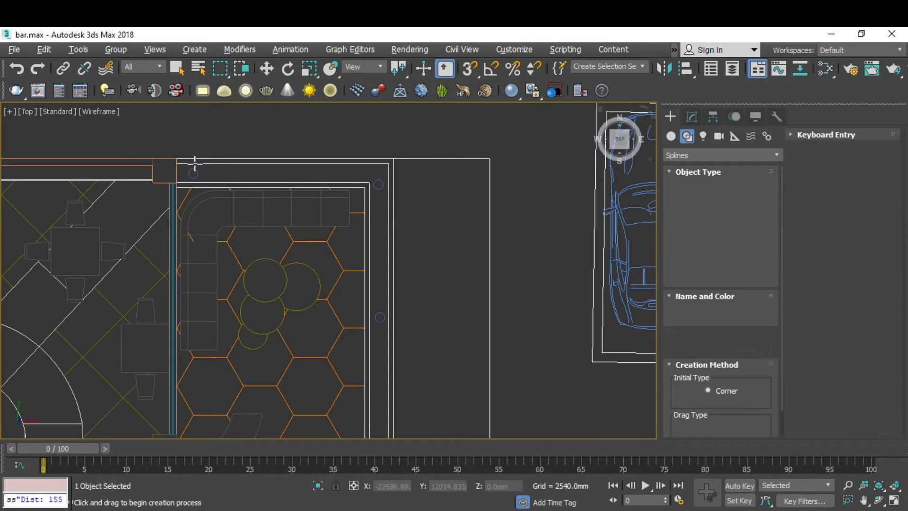
{"action": "scroll", "coordinate": [152, 175], "scroll_direction": "up", "scroll_amount": 6}
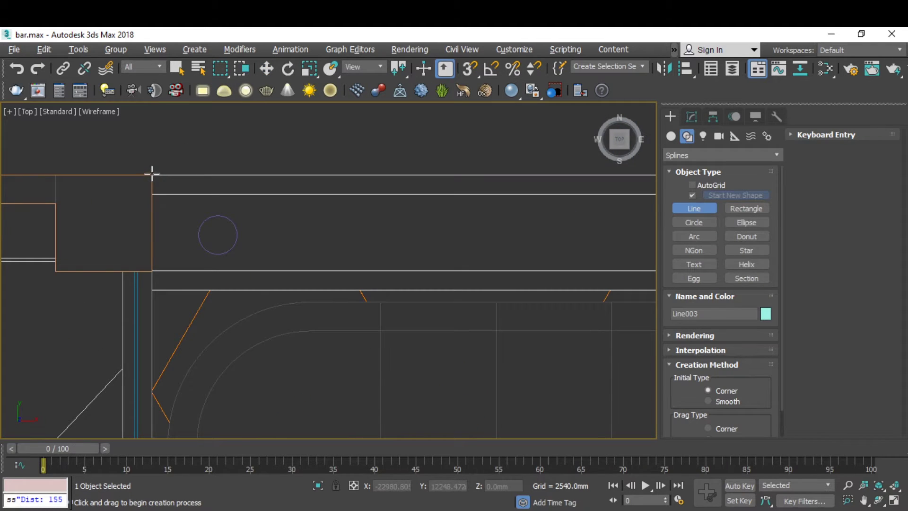
{"action": "key", "text": "s"}
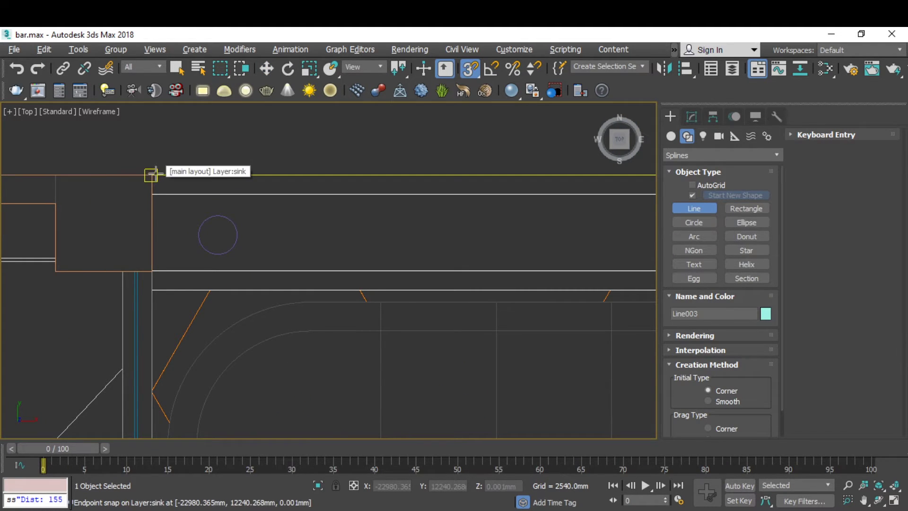
{"action": "left_click", "coordinate": [152, 175]}
{"action": "scroll", "coordinate": [319, 207], "scroll_direction": "down", "scroll_amount": 5}
{"action": "scroll", "coordinate": [269, 148], "scroll_direction": "up", "scroll_amount": 5}
{"action": "scroll", "coordinate": [270, 147], "scroll_direction": "down", "scroll_amount": 6}
{"action": "scroll", "coordinate": [284, 282], "scroll_direction": "up", "scroll_amount": 7}
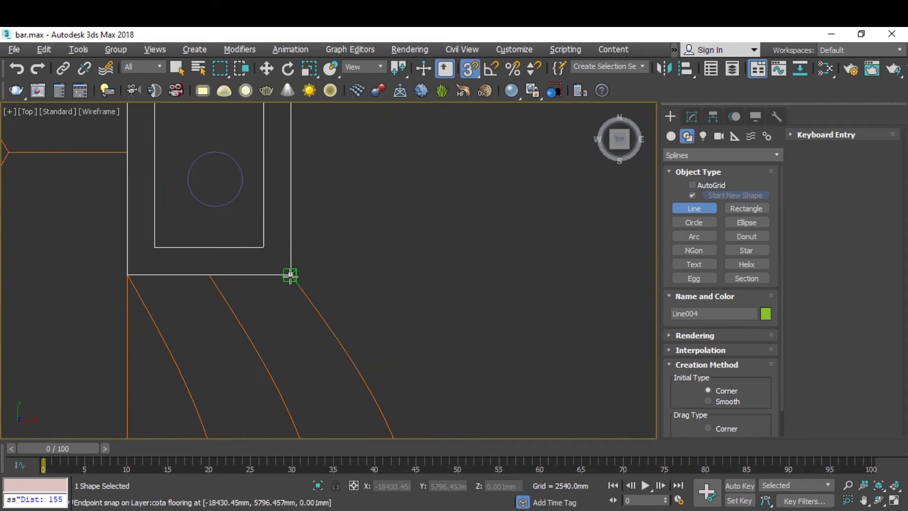
{"action": "left_click", "coordinate": [290, 275]}
{"action": "left_click", "coordinate": [126, 274]}
Continue the line along the terrace-side edge of the northern terrace wall back to the wall's west end.
{"action": "scroll", "coordinate": [263, 276], "scroll_direction": "down", "scroll_amount": 8}
{"action": "scroll", "coordinate": [253, 185], "scroll_direction": "up", "scroll_amount": 3}
{"action": "scroll", "coordinate": [253, 185], "scroll_direction": "up", "scroll_amount": 5}
{"action": "left_click", "coordinate": [268, 247]}
{"action": "scroll", "coordinate": [391, 227], "scroll_direction": "down", "scroll_amount": 6}
{"action": "scroll", "coordinate": [187, 223], "scroll_direction": "up", "scroll_amount": 8}
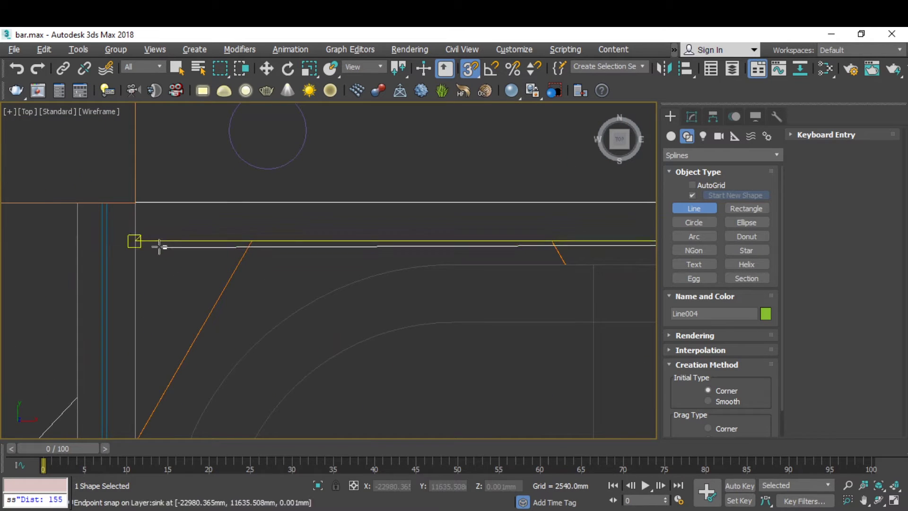
{"action": "left_click", "coordinate": [137, 241]}
{"action": "left_click", "coordinate": [135, 202]}
Trace the inner contour of the northern terrace wall around to the starting point and close the spline.
{"action": "scroll", "coordinate": [331, 222], "scroll_direction": "down", "scroll_amount": 6}
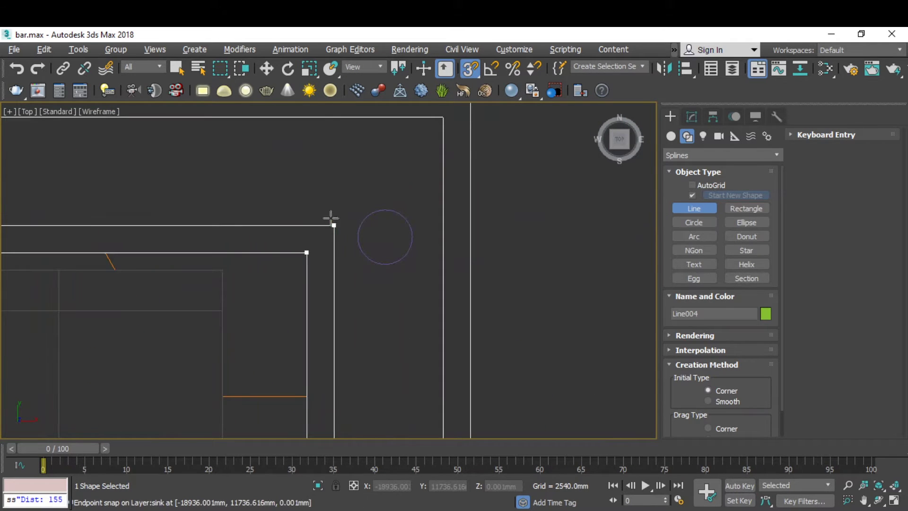
{"action": "scroll", "coordinate": [320, 315], "scroll_direction": "up", "scroll_amount": 7}
{"action": "scroll", "coordinate": [432, 284], "scroll_direction": "down", "scroll_amount": 6}
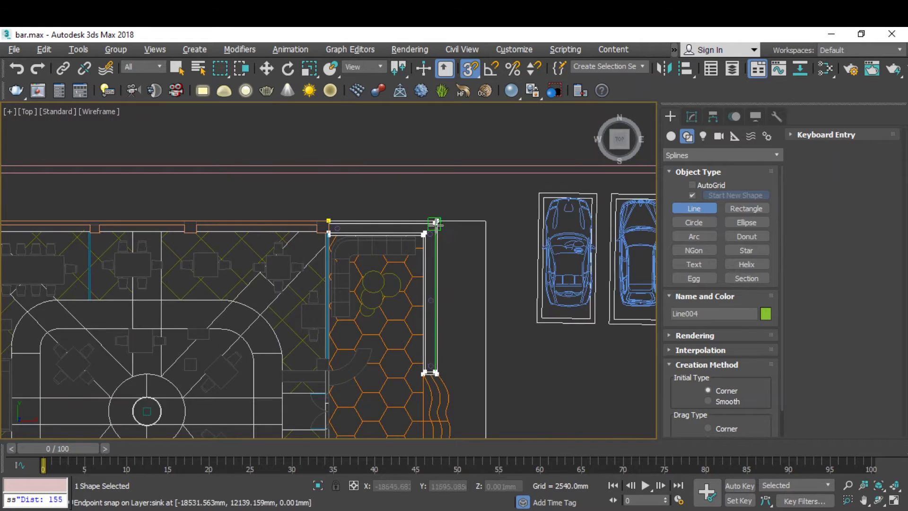
{"action": "scroll", "coordinate": [432, 219], "scroll_direction": "up", "scroll_amount": 9}
{"action": "scroll", "coordinate": [380, 208], "scroll_direction": "up", "scroll_amount": 3}
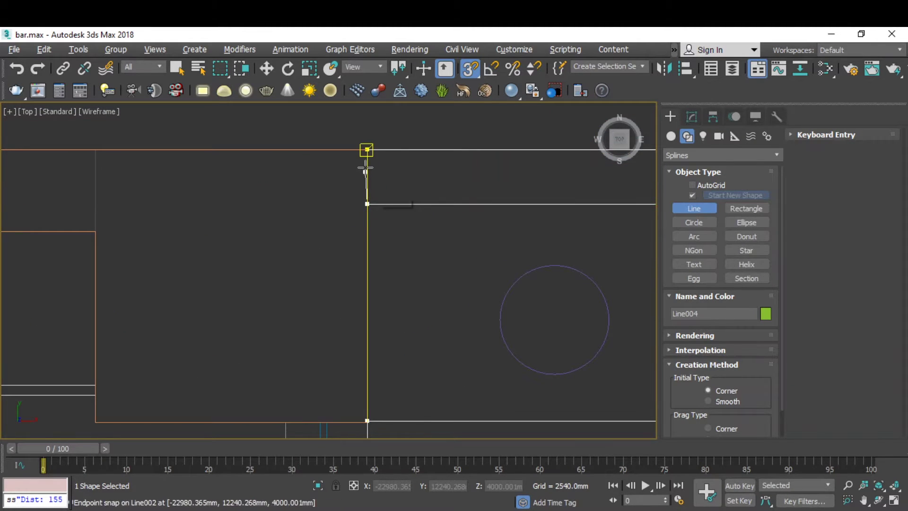
{"action": "left_click", "coordinate": [367, 149]}
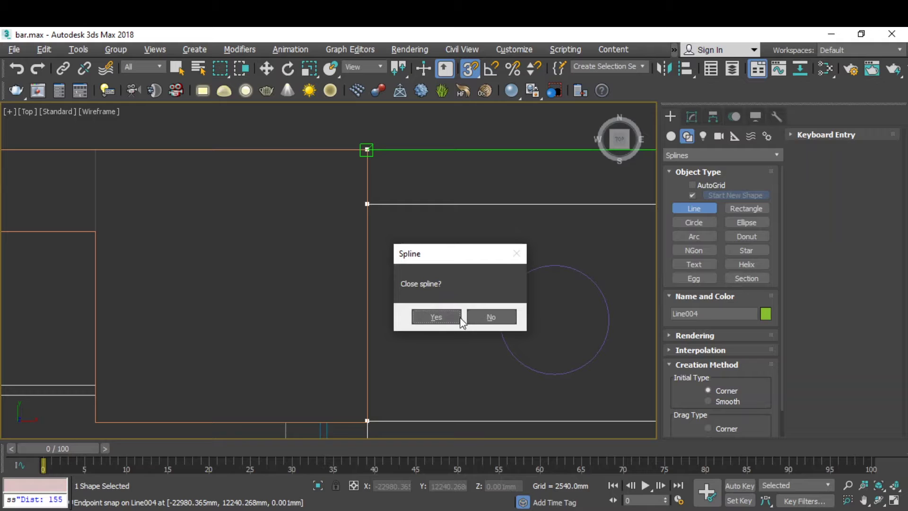
{"action": "left_click", "coordinate": [432, 317]}
Finish the line tool and extrude the northern terrace wall outline by 1200 mm with an Extrude modifier.
{"action": "scroll", "coordinate": [199, 245], "scroll_direction": "down", "scroll_amount": 5}
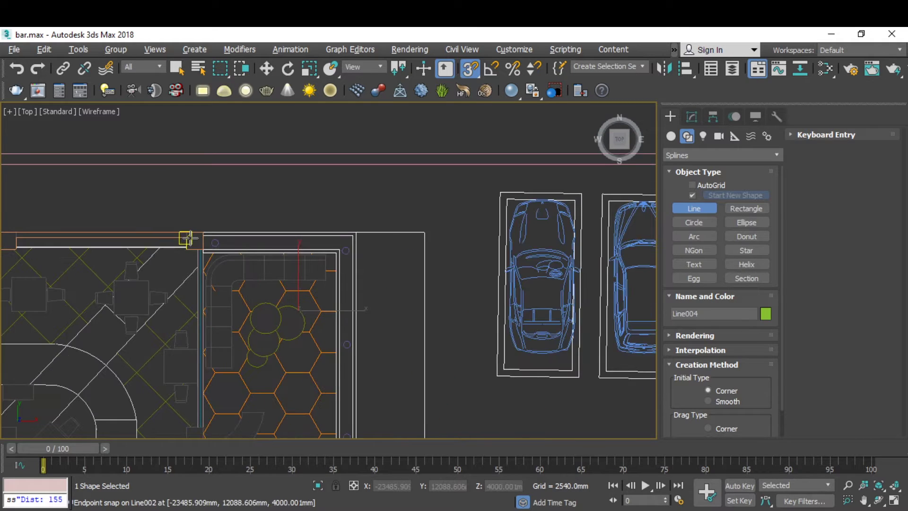
{"action": "key", "text": "w"}
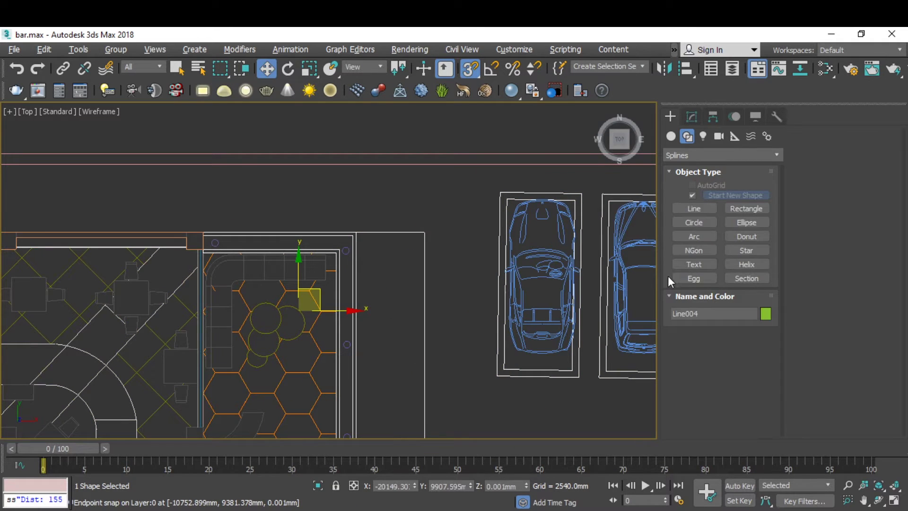
{"action": "left_click", "coordinate": [691, 118]}
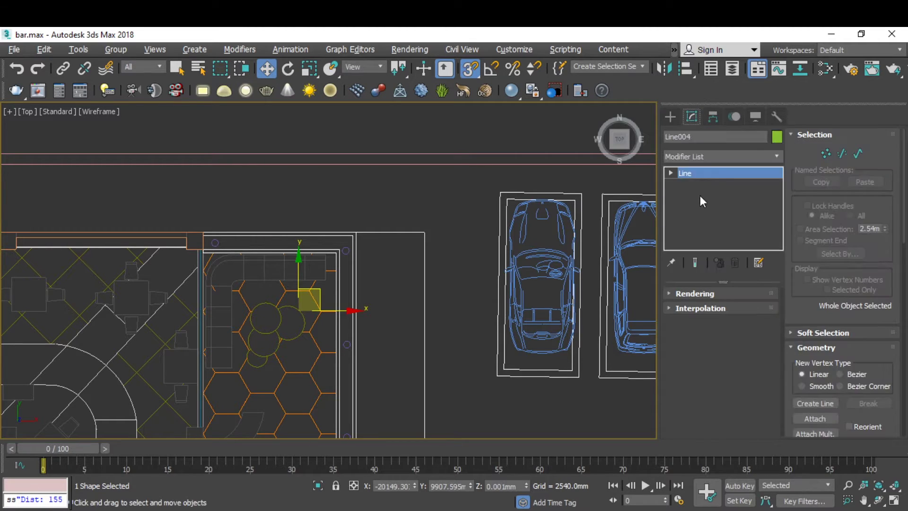
{"action": "left_click", "coordinate": [719, 157]}
{"action": "key", "text": "e"}
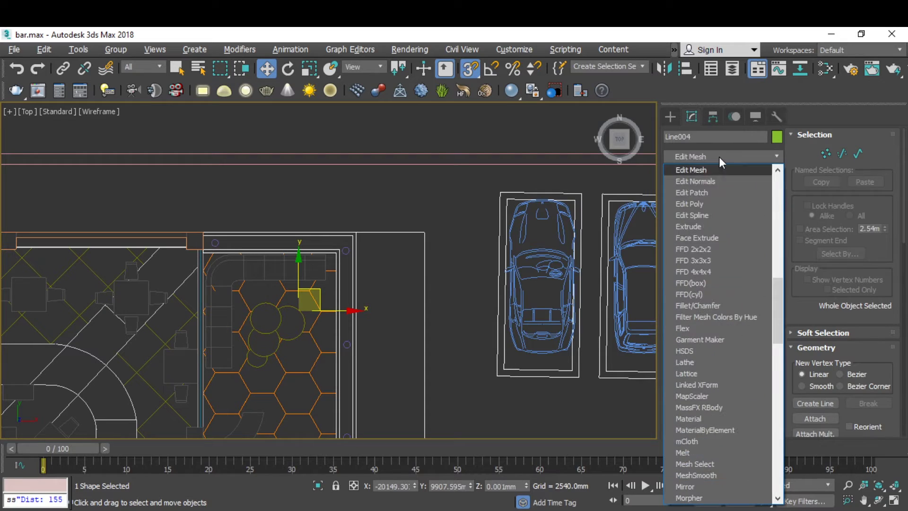
{"action": "left_click", "coordinate": [719, 226]}
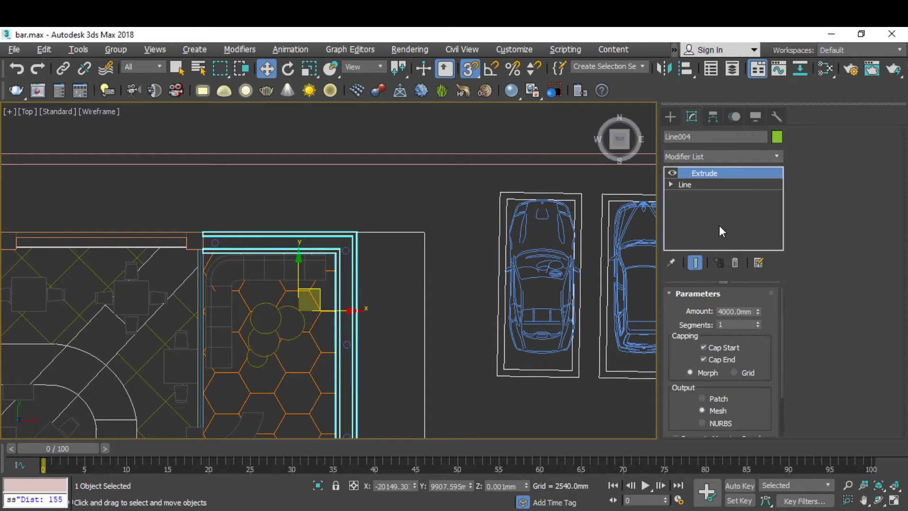
{"action": "double_click", "coordinate": [743, 311]}
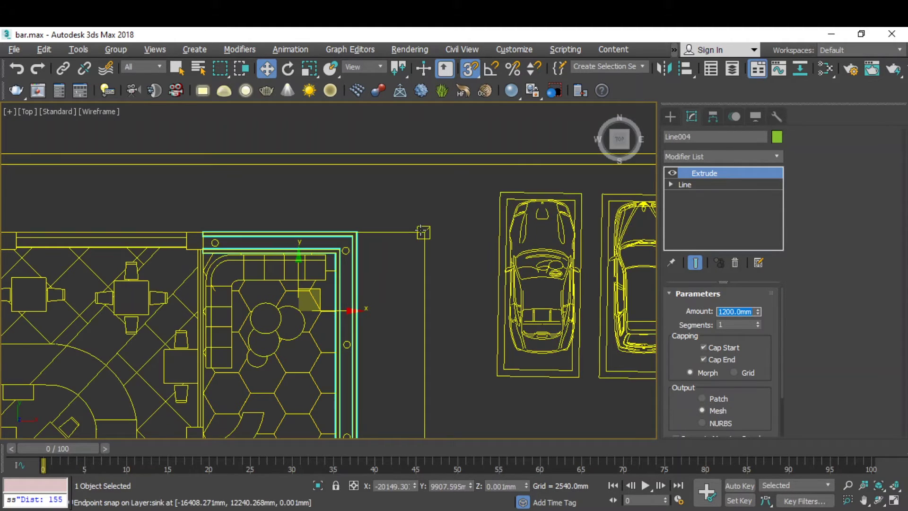
Set the northern terrace wall's extrusion amount to 900 mm.
{"action": "scroll", "coordinate": [355, 191], "scroll_direction": "down", "scroll_amount": 4}
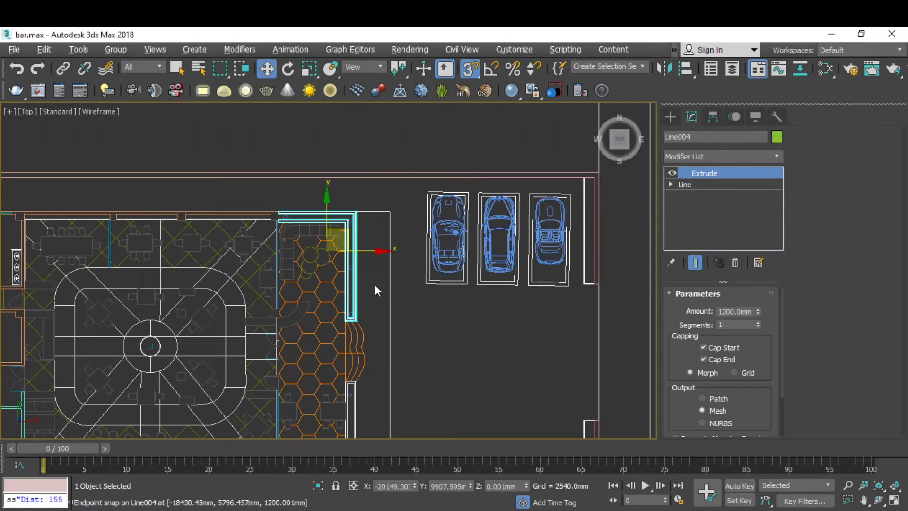
{"action": "scroll", "coordinate": [356, 265], "scroll_direction": "up", "scroll_amount": 2}
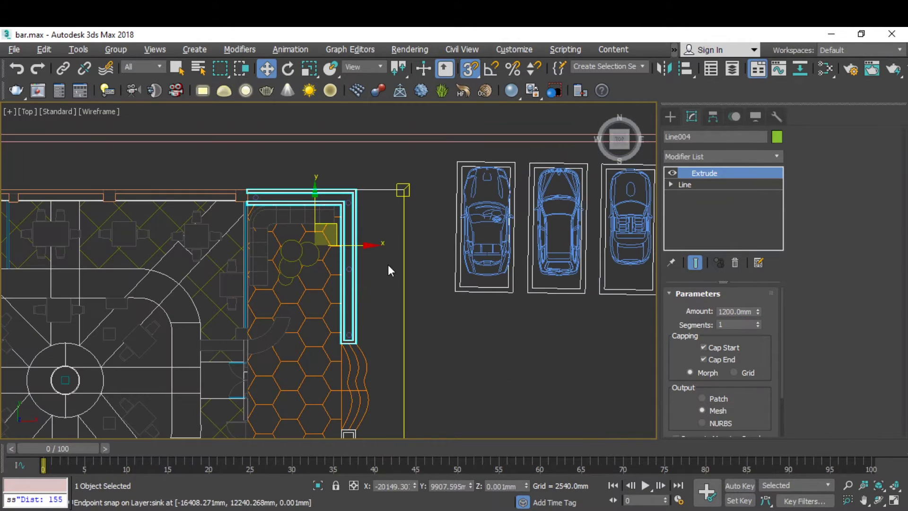
{"action": "double_click", "coordinate": [735, 311]}
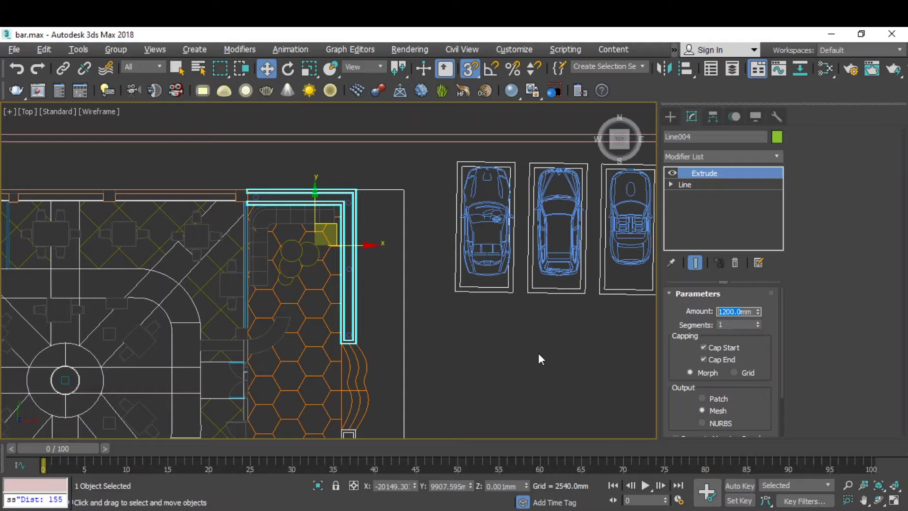
{"action": "type", "text": "900mm"}
{"action": "key", "text": "Return"}
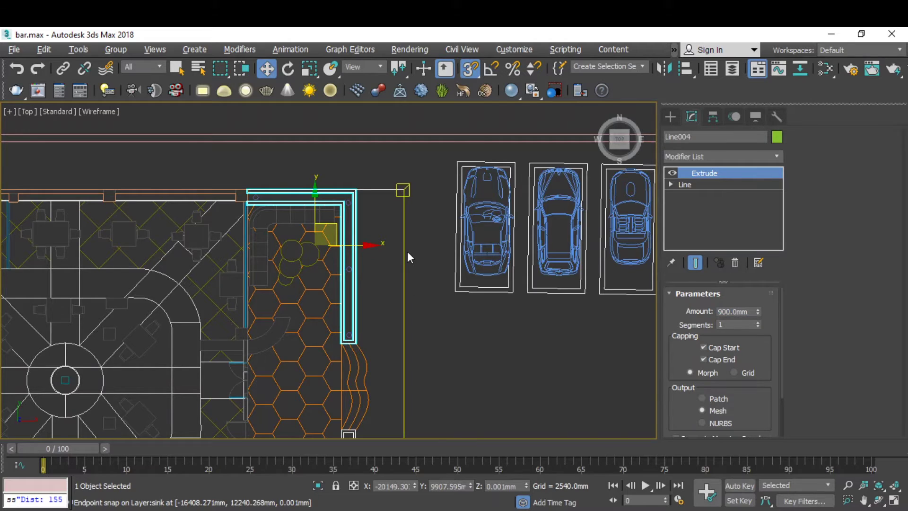
Trace a closed outline about 1011 mm long around the thin inner strip at the southern terrace wall's west end.
{"action": "scroll", "coordinate": [407, 251], "scroll_direction": "down", "scroll_amount": 5}
{"action": "scroll", "coordinate": [405, 324], "scroll_direction": "up", "scroll_amount": 3}
{"action": "scroll", "coordinate": [406, 324], "scroll_direction": "up", "scroll_amount": 5}
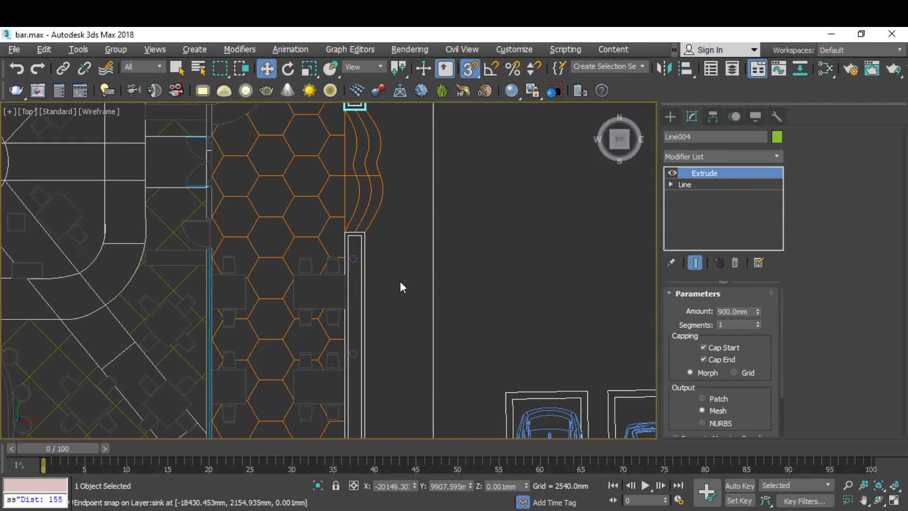
{"action": "left_click", "coordinate": [669, 117]}
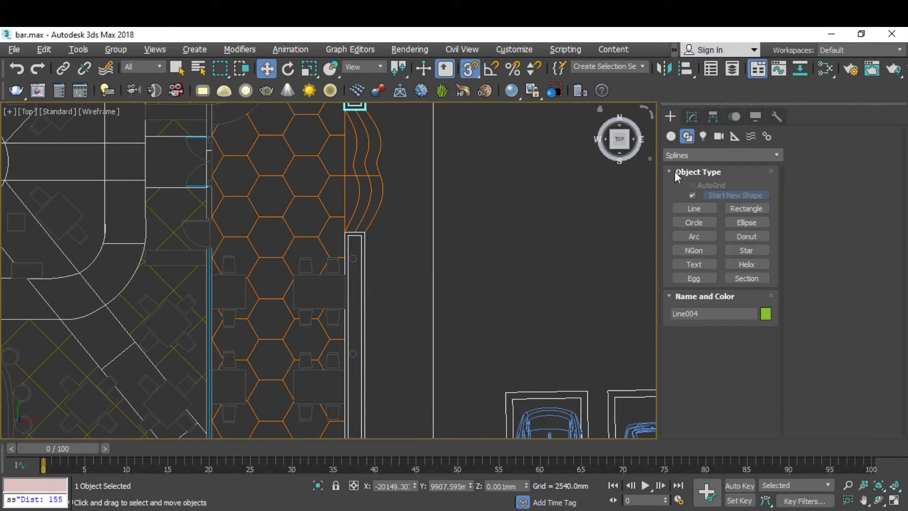
{"action": "left_click", "coordinate": [694, 209]}
{"action": "scroll", "coordinate": [364, 235], "scroll_direction": "up", "scroll_amount": 4}
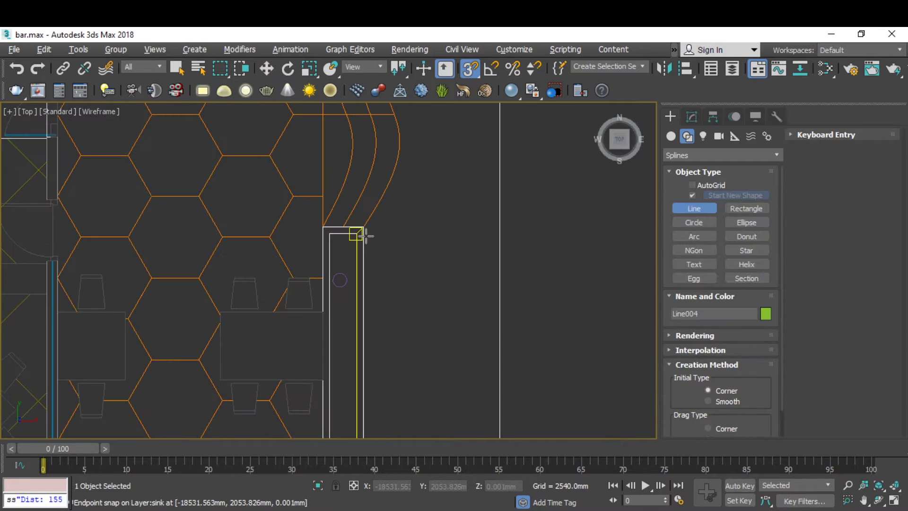
{"action": "scroll", "coordinate": [365, 222], "scroll_direction": "down", "scroll_amount": 5}
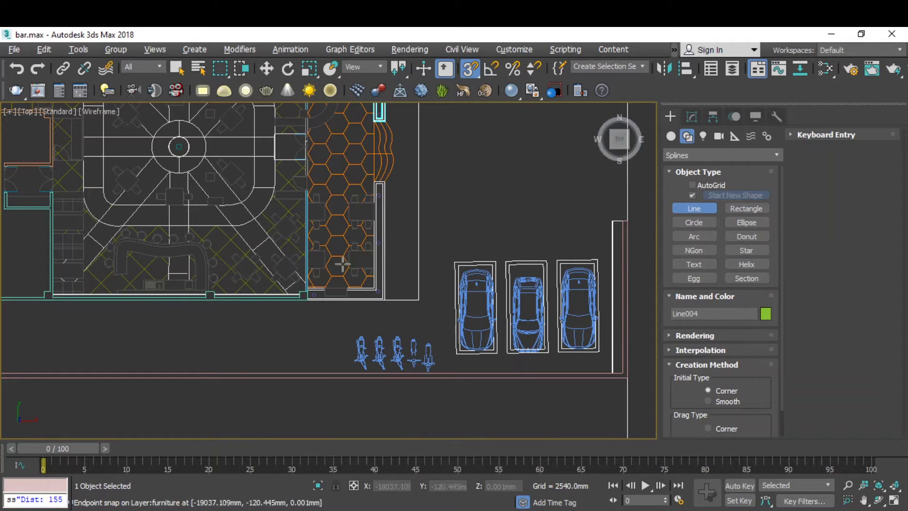
{"action": "scroll", "coordinate": [306, 289], "scroll_direction": "up", "scroll_amount": 3}
{"action": "scroll", "coordinate": [306, 289], "scroll_direction": "up", "scroll_amount": 4}
{"action": "left_click", "coordinate": [304, 241]}
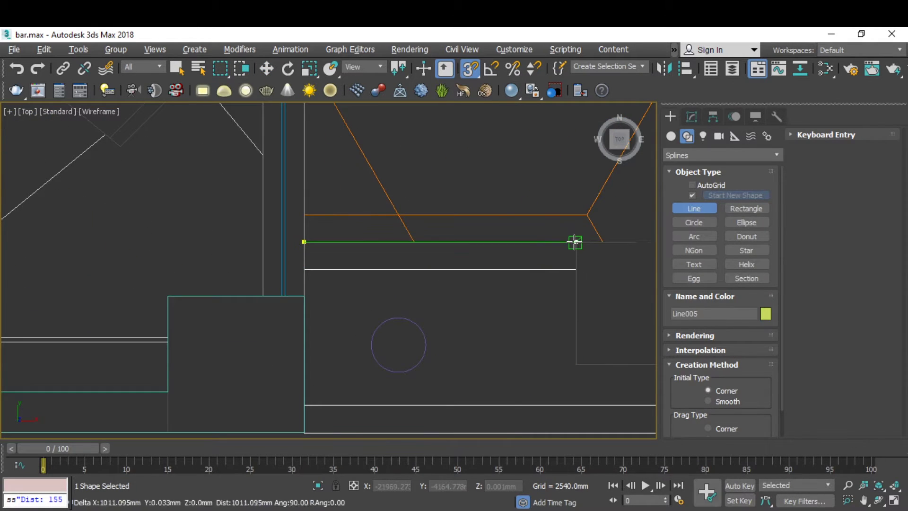
{"action": "left_click", "coordinate": [576, 242]}
{"action": "left_click", "coordinate": [575, 269]}
{"action": "left_click", "coordinate": [304, 269]}
{"action": "left_click", "coordinate": [304, 242]}
{"action": "key", "text": "Return"}
Add an Extrude modifier to the short strip outline of the southern terrace wall.
{"action": "left_click", "coordinate": [692, 116]}
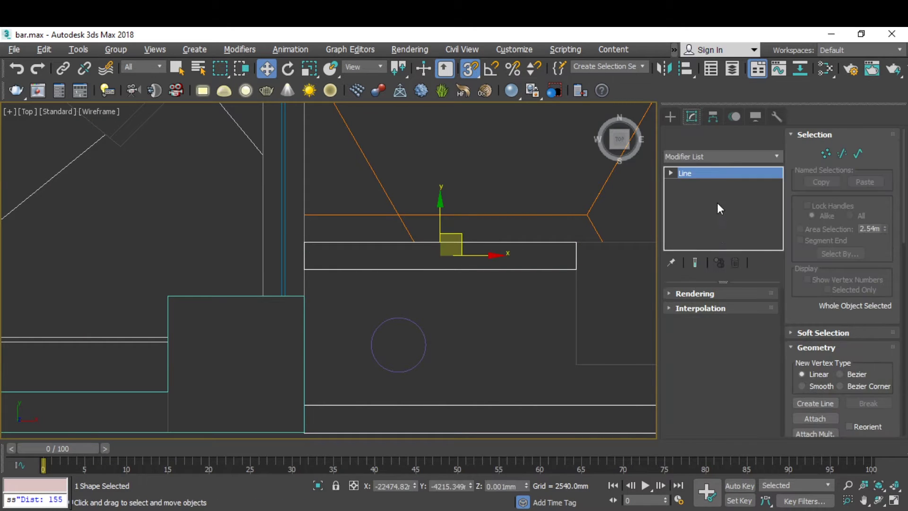
{"action": "left_click", "coordinate": [711, 156]}
{"action": "key", "text": "e"}
{"action": "key", "text": "Return"}
Start a line at the southern terrace wall's west end and trace east, up to the entrance steps and across the wall's inner end.
{"action": "left_click", "coordinate": [670, 116]}
{"action": "left_click", "coordinate": [694, 208]}
{"action": "middle_click_drag", "start_coordinate": [373, 422], "coordinate": [334, 308]}
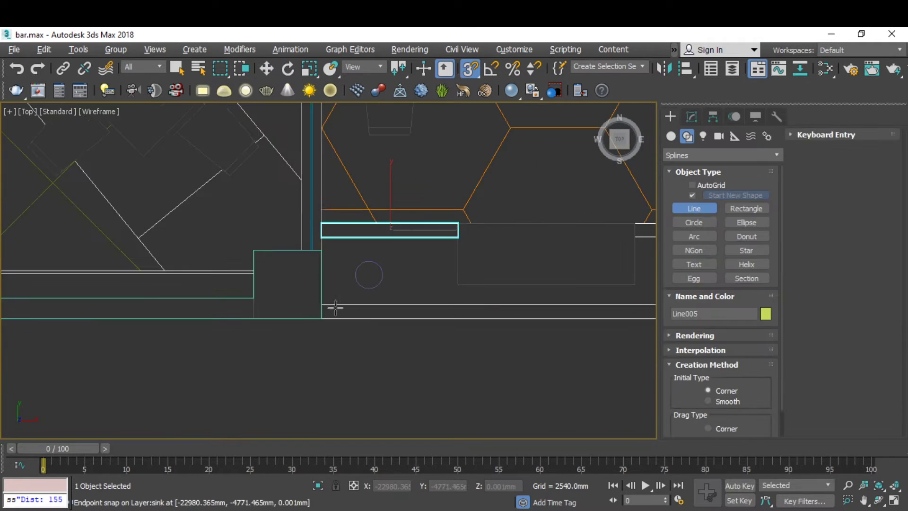
{"action": "left_click", "coordinate": [264, 290]}
{"action": "left_click", "coordinate": [497, 294]}
{"action": "middle_click_drag", "start_coordinate": [496, 293], "coordinate": [470, 192]}
{"action": "left_click", "coordinate": [470, 192]}
{"action": "scroll", "coordinate": [470, 193], "scroll_direction": "up", "scroll_amount": 3}
{"action": "left_click", "coordinate": [344, 190]}
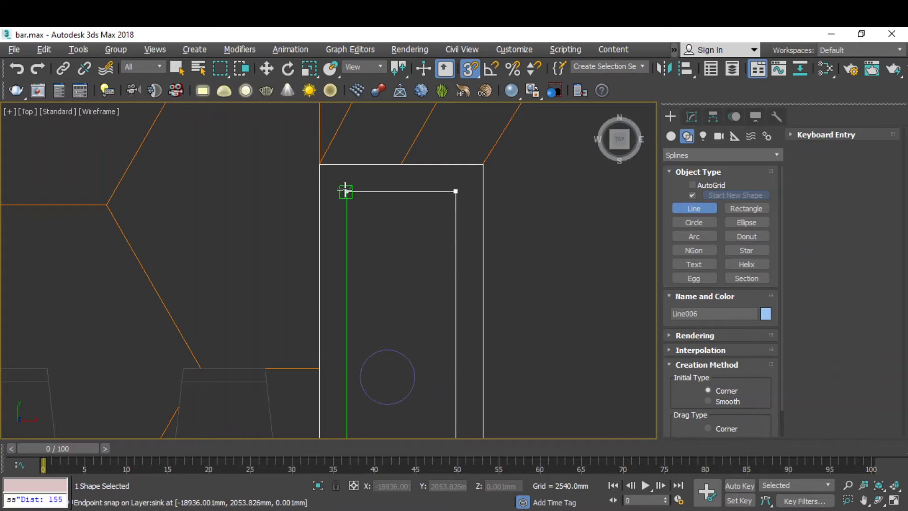
Continue the line down the cavity's inner edge and west to the inner strip's end at the recess, closing across that end.
{"action": "scroll", "coordinate": [413, 208], "scroll_direction": "down", "scroll_amount": 3}
{"action": "scroll", "coordinate": [395, 371], "scroll_direction": "up", "scroll_amount": 3}
{"action": "left_click", "coordinate": [396, 371]}
{"action": "scroll", "coordinate": [195, 365], "scroll_direction": "up", "scroll_amount": 2}
{"action": "scroll", "coordinate": [200, 359], "scroll_direction": "up", "scroll_amount": 2}
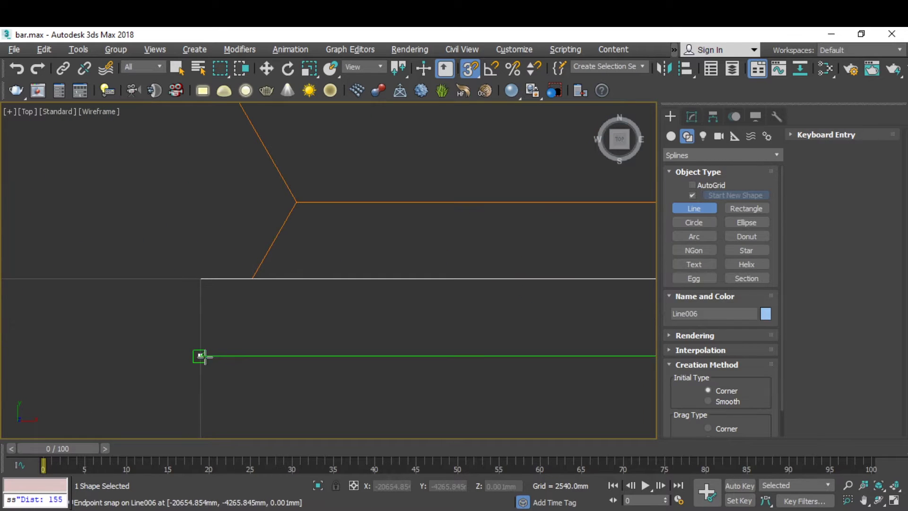
{"action": "left_click", "coordinate": [200, 359]}
{"action": "left_click", "coordinate": [203, 277]}
{"action": "scroll", "coordinate": [219, 369], "scroll_direction": "down", "scroll_amount": 3}
{"action": "scroll", "coordinate": [219, 369], "scroll_direction": "down", "scroll_amount": 3}
Trace the southern terrace wall's outer boundary around its end at the entrance steps and back to the west end, closing the outline.
{"action": "left_click", "coordinate": [435, 203]}
{"action": "scroll", "coordinate": [392, 243], "scroll_direction": "up", "scroll_amount": 2}
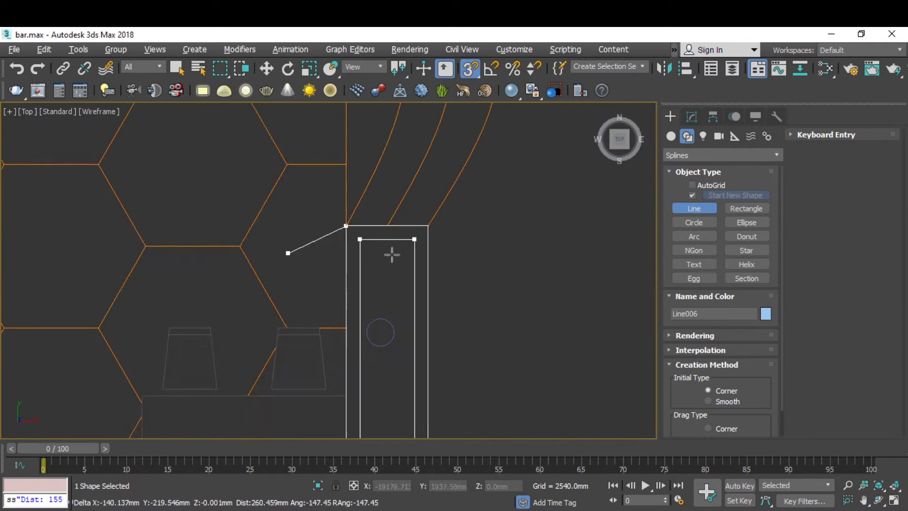
{"action": "scroll", "coordinate": [437, 175], "scroll_direction": "down", "scroll_amount": 2}
{"action": "scroll", "coordinate": [441, 355], "scroll_direction": "up", "scroll_amount": 5}
{"action": "left_click", "coordinate": [396, 272]}
{"action": "scroll", "coordinate": [396, 272], "scroll_direction": "down", "scroll_amount": 5}
{"action": "scroll", "coordinate": [334, 284], "scroll_direction": "up", "scroll_amount": 4}
{"action": "scroll", "coordinate": [330, 267], "scroll_direction": "up", "scroll_amount": 4}
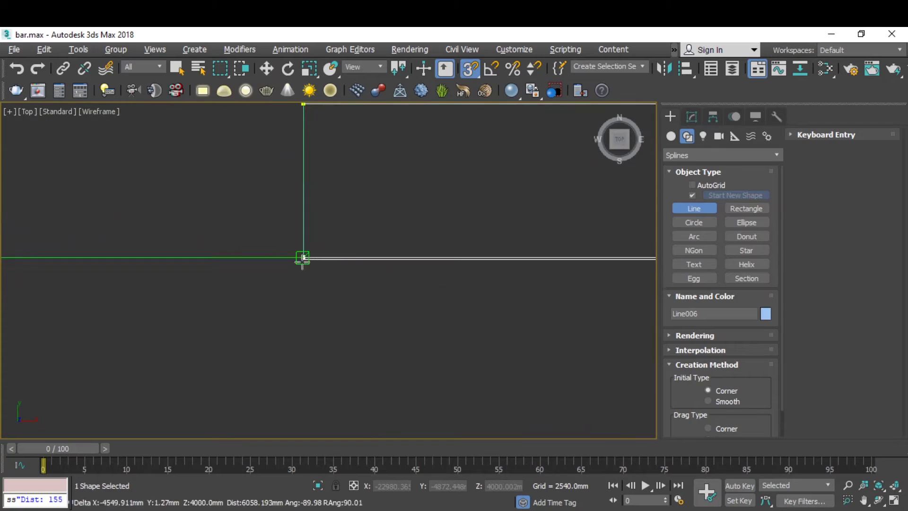
{"action": "scroll", "coordinate": [299, 258], "scroll_direction": "up", "scroll_amount": 3}
{"action": "left_click", "coordinate": [334, 266]}
{"action": "scroll", "coordinate": [301, 264], "scroll_direction": "down", "scroll_amount": 3}
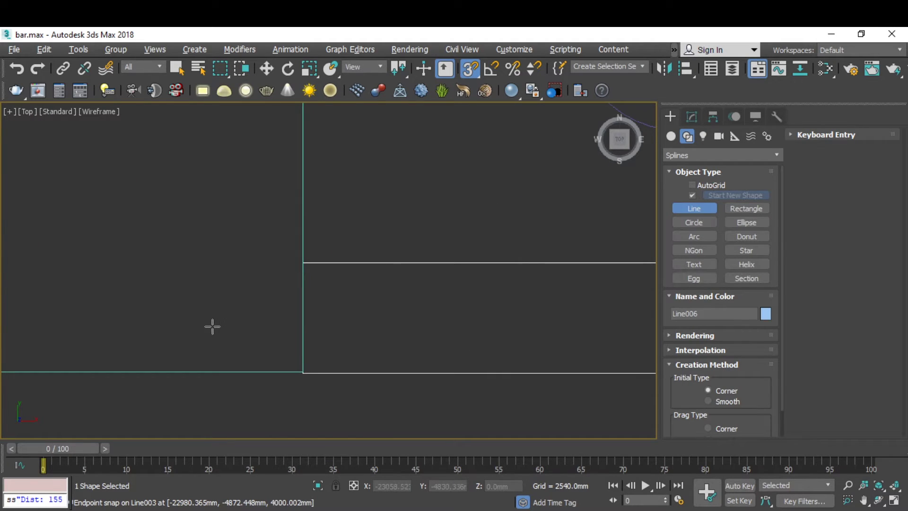
{"action": "scroll", "coordinate": [211, 324], "scroll_direction": "down", "scroll_amount": 4}
{"action": "right_click", "coordinate": [360, 365]}
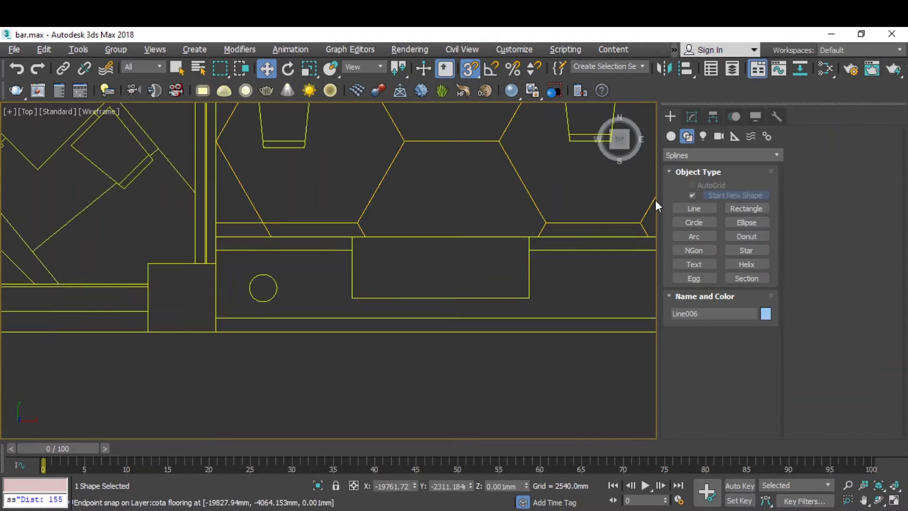
Extrude the closed L-shaped outline of the southern terrace wall 900 mm.
{"action": "left_click", "coordinate": [692, 120]}
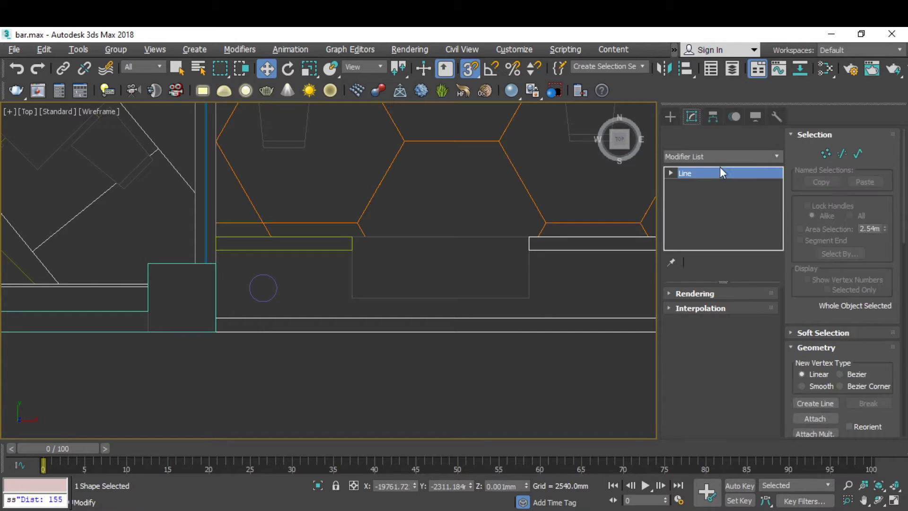
{"action": "left_click", "coordinate": [719, 155]}
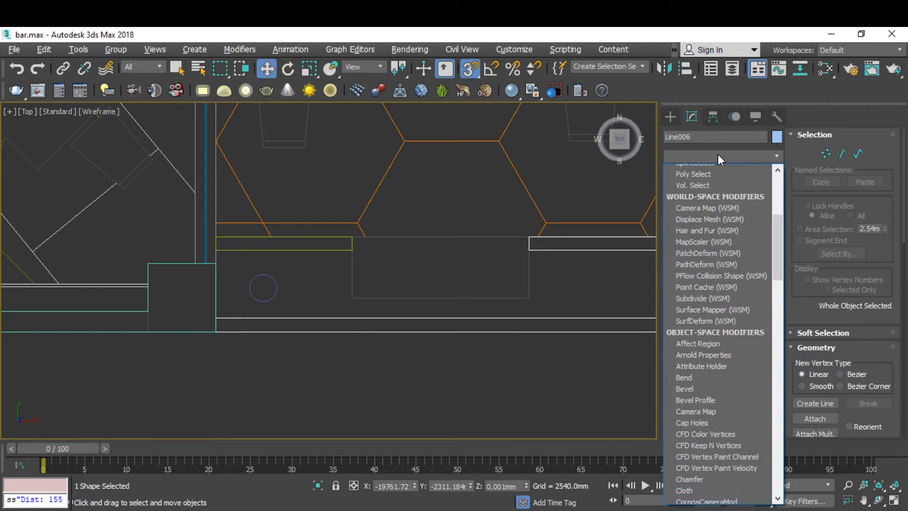
{"action": "key", "text": "e"}
{"action": "left_click", "coordinate": [725, 226]}
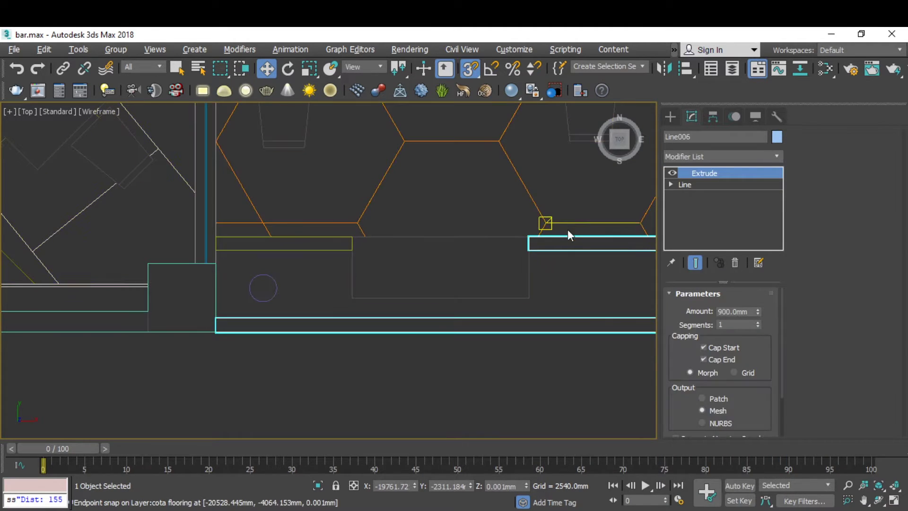
Look over the site plan from the southern terrace wall to the building, parking bays and road.
{"action": "scroll", "coordinate": [166, 337], "scroll_direction": "down", "scroll_amount": 6}
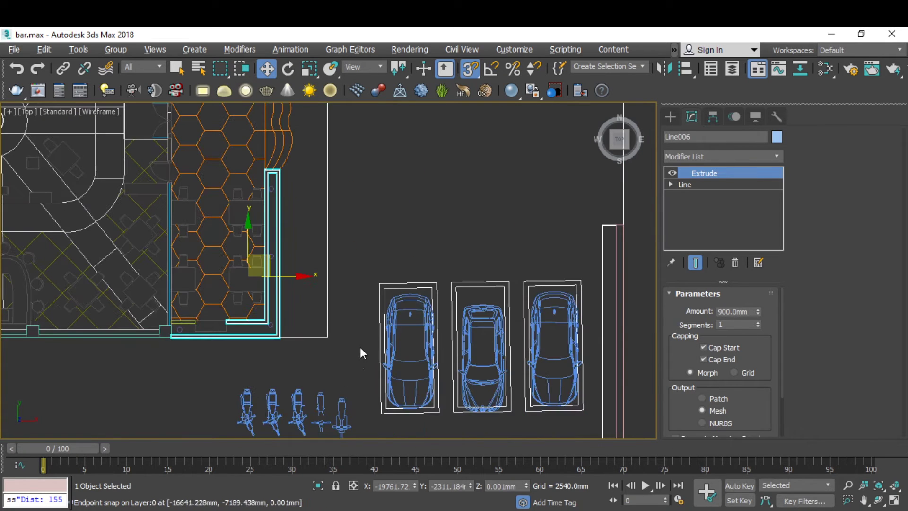
{"action": "scroll", "coordinate": [339, 285], "scroll_direction": "up", "scroll_amount": 5}
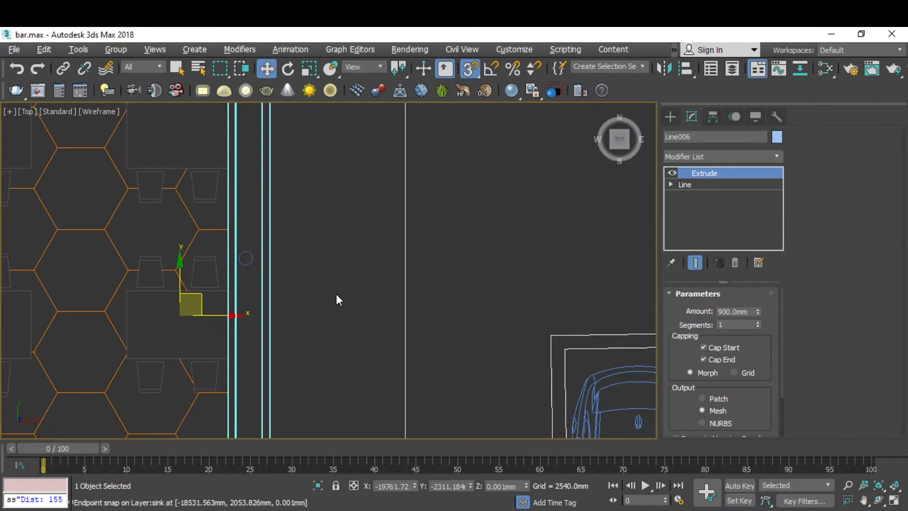
{"action": "scroll", "coordinate": [336, 296], "scroll_direction": "down", "scroll_amount": 2}
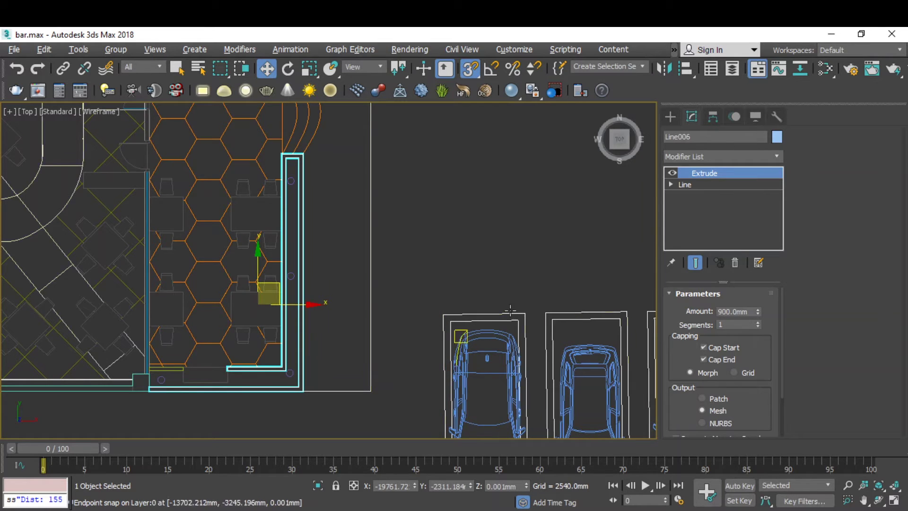
{"action": "scroll", "coordinate": [478, 299], "scroll_direction": "down", "scroll_amount": 5}
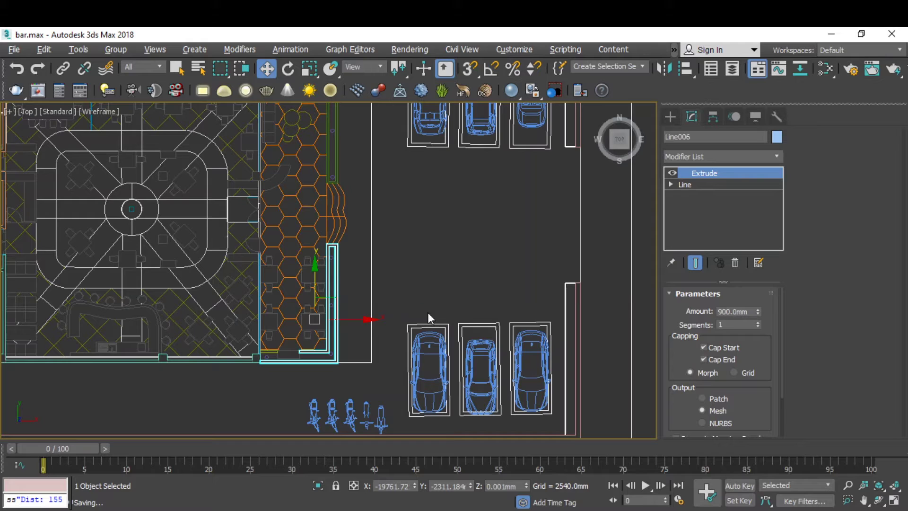
{"action": "scroll", "coordinate": [428, 313], "scroll_direction": "down", "scroll_amount": 4}
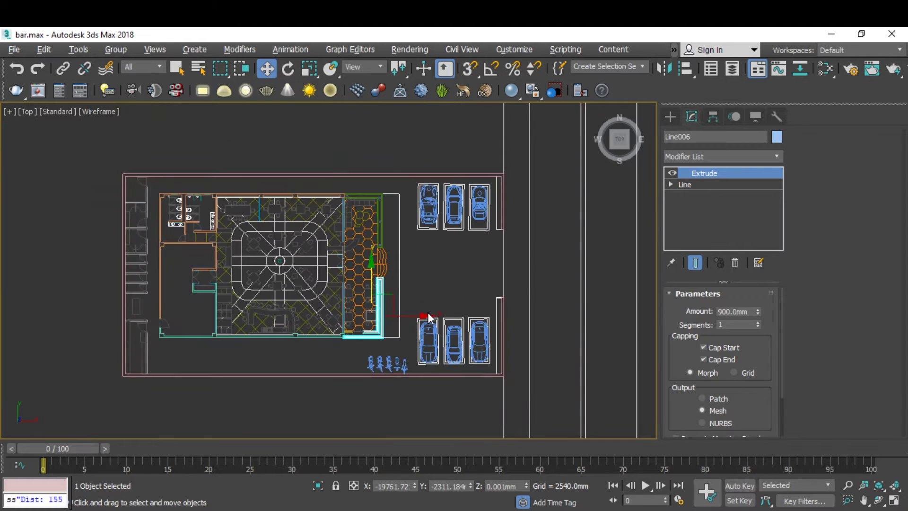
{"action": "scroll", "coordinate": [429, 280], "scroll_direction": "down", "scroll_amount": 2}
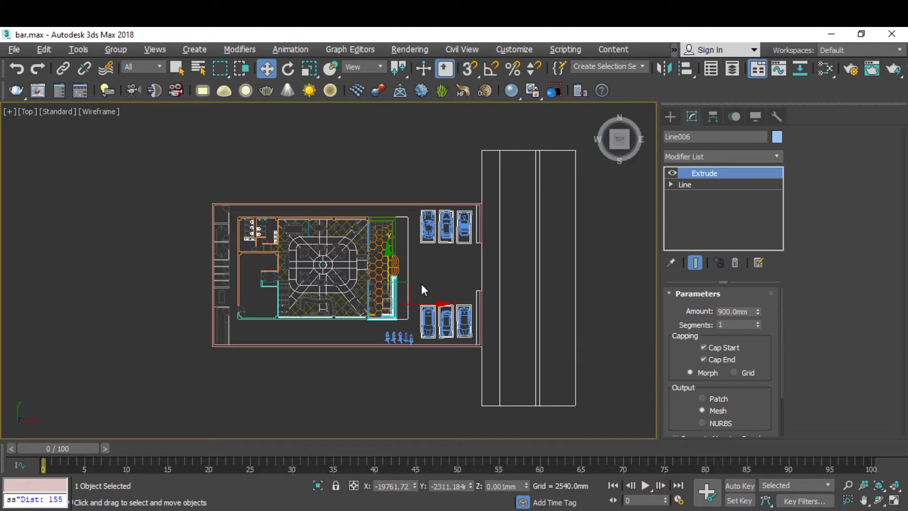
{"action": "scroll", "coordinate": [400, 222], "scroll_direction": "up", "scroll_amount": 5}
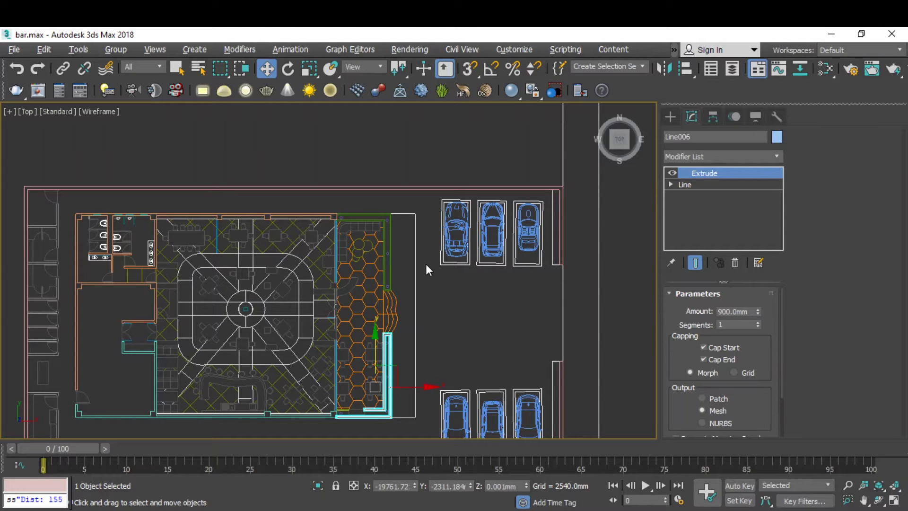
{"action": "scroll", "coordinate": [451, 253], "scroll_direction": "down", "scroll_amount": 5}
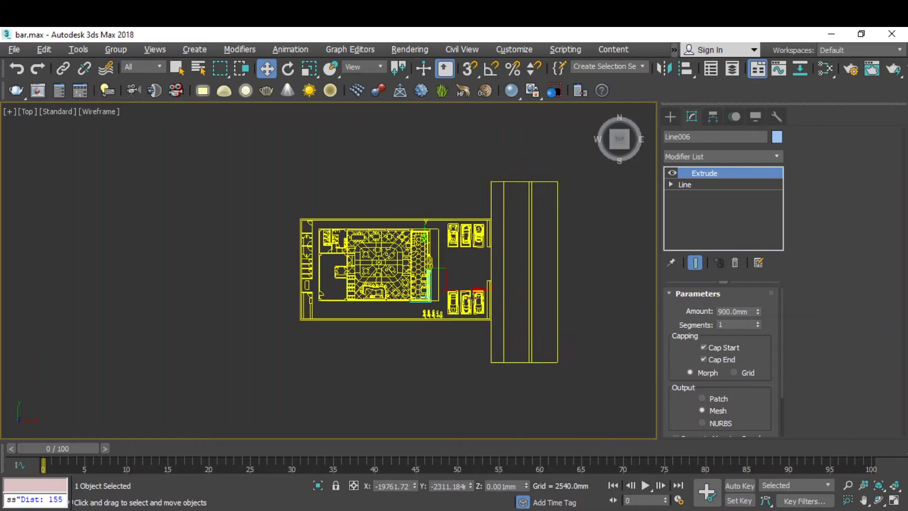
{"action": "scroll", "coordinate": [519, 304], "scroll_direction": "up", "scroll_amount": 3}
{"action": "scroll", "coordinate": [519, 304], "scroll_direction": "down", "scroll_amount": 4}
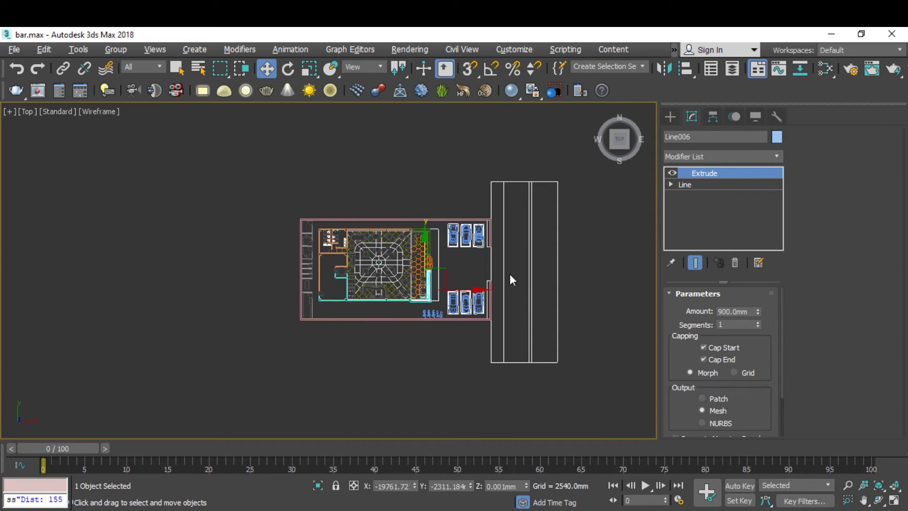
{"action": "scroll", "coordinate": [509, 274], "scroll_direction": "up", "scroll_amount": 3}
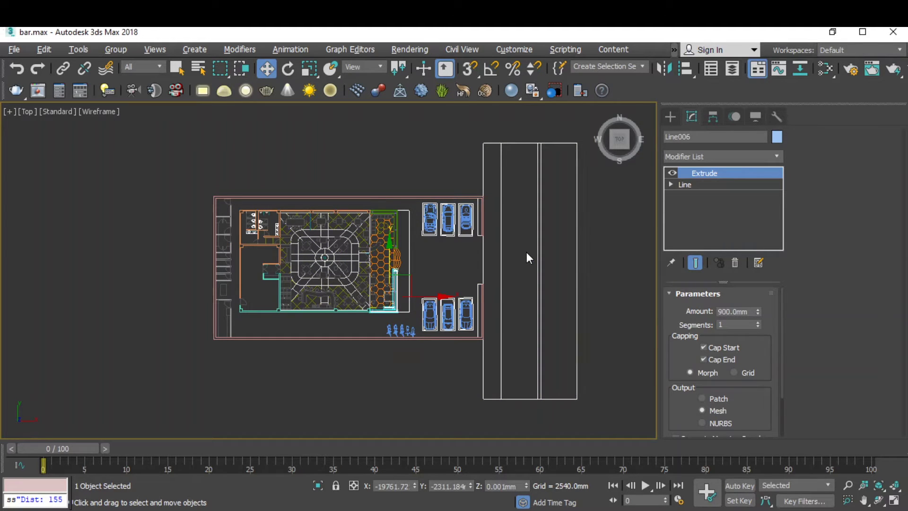
Switch to the desktop, make a backup copy of bar.max there and refresh the desktop.
{"action": "key", "text": "super+d"}
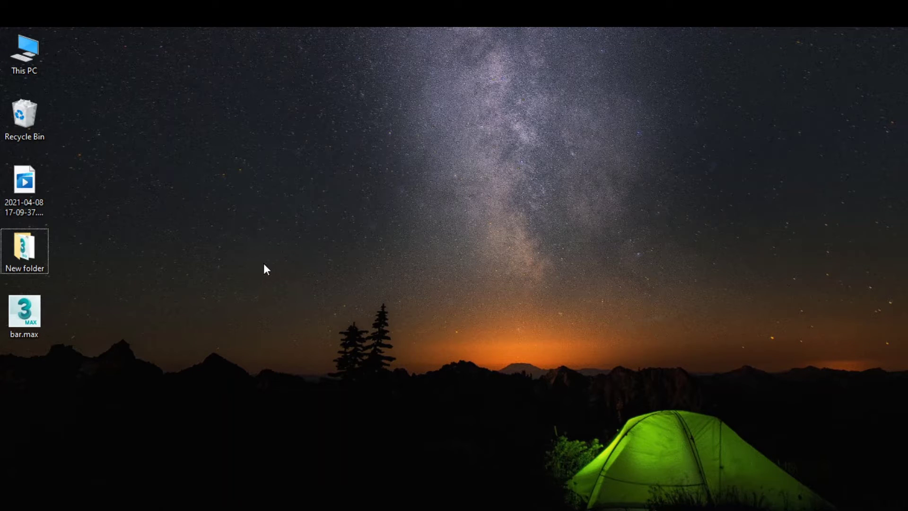
{"action": "left_click", "coordinate": [11, 331]}
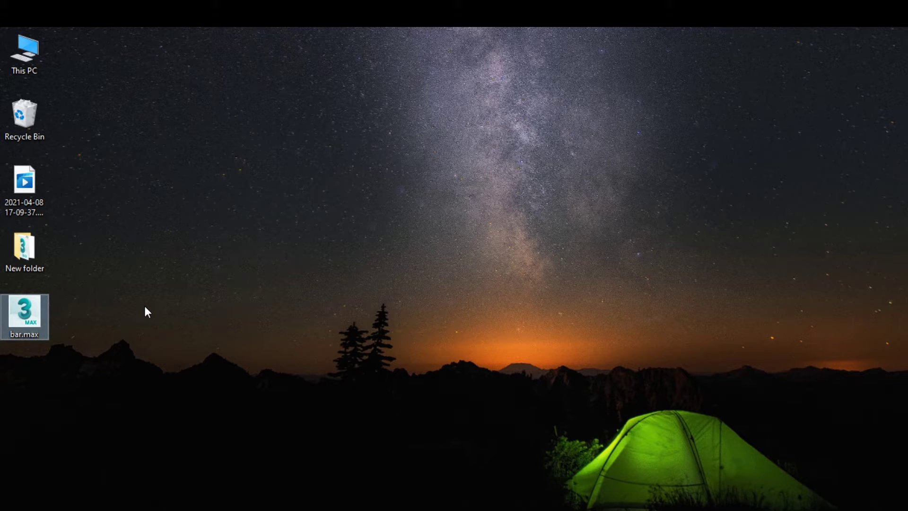
{"action": "left_click", "coordinate": [113, 329]}
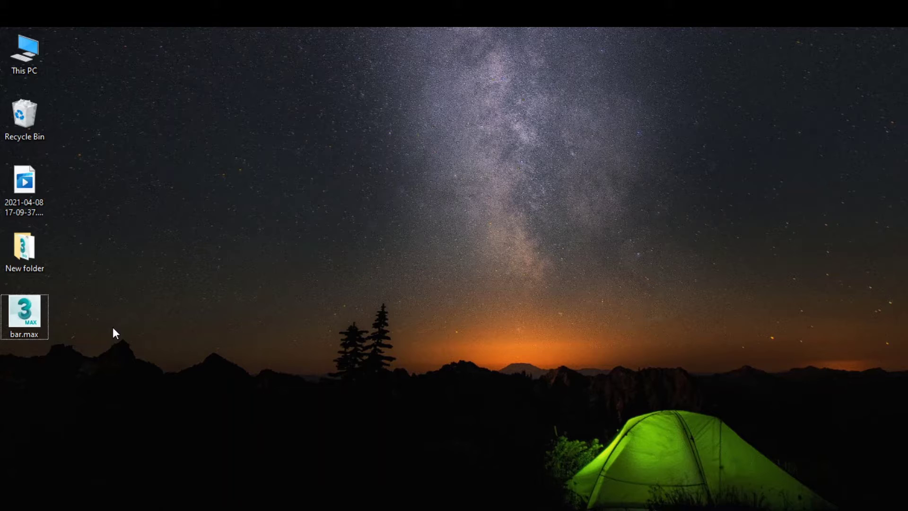
{"action": "key", "text": "ctrl+v"}
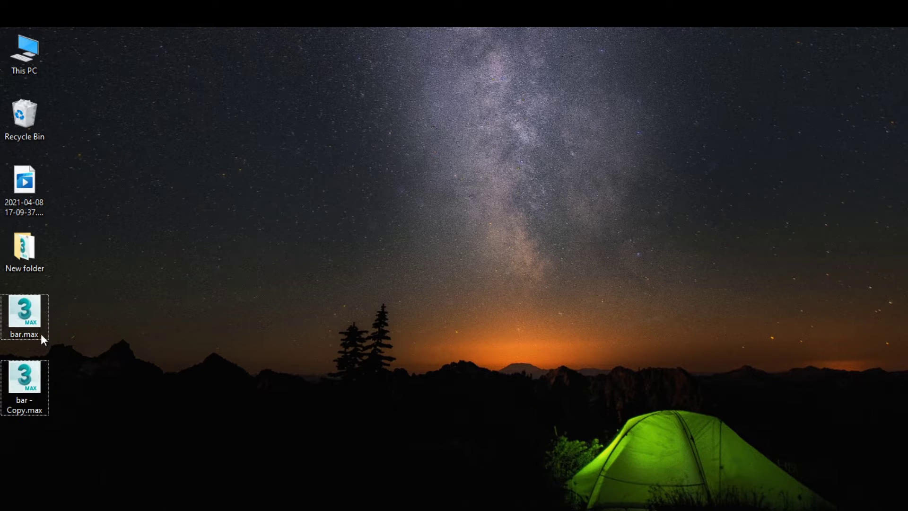
{"action": "left_click", "coordinate": [29, 320]}
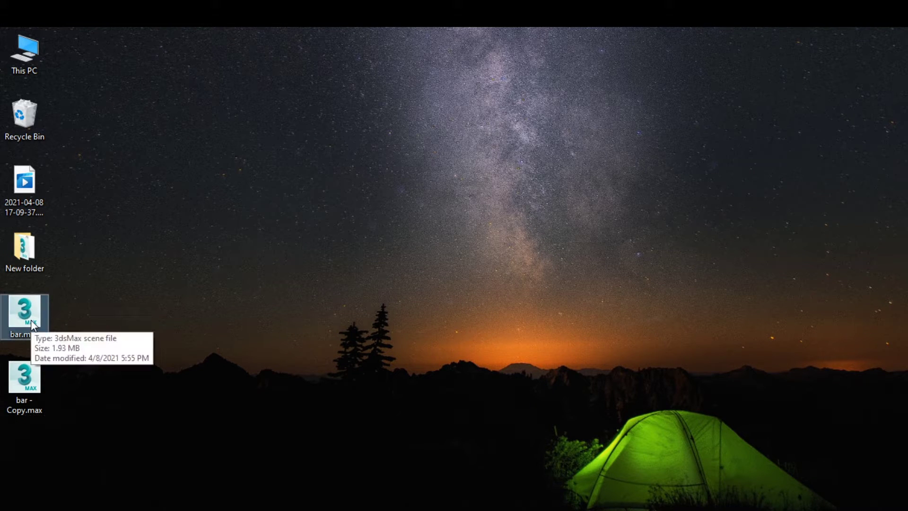
{"action": "right_click", "coordinate": [225, 274]}
{"action": "left_click", "coordinate": [248, 311]}
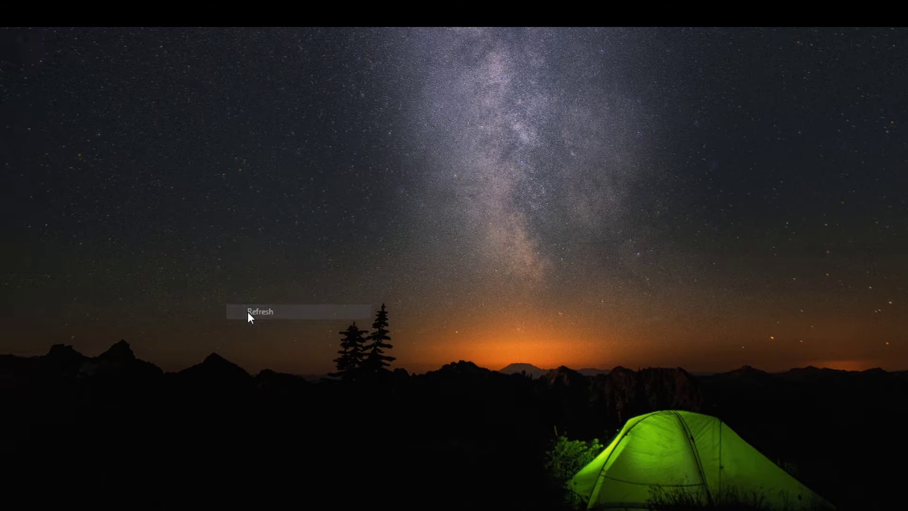
{"action": "left_click", "coordinate": [35, 398]}
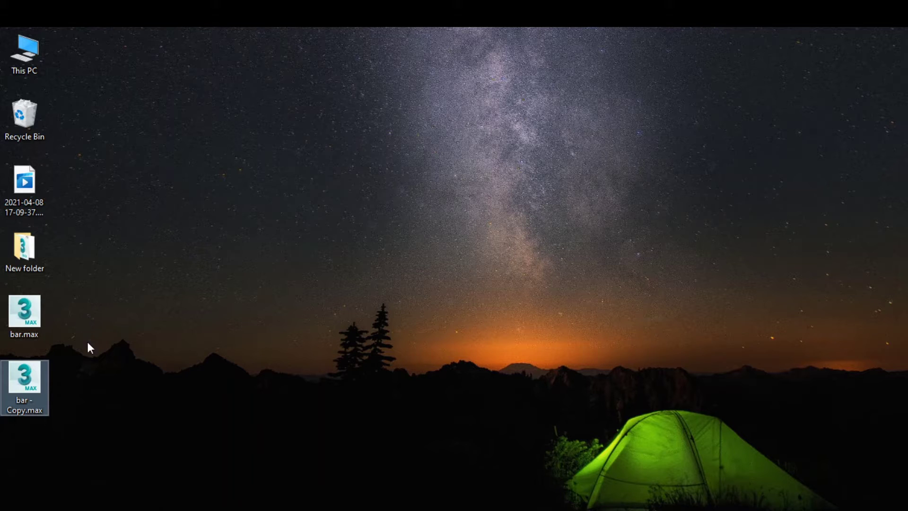
Switch back to 3ds Max and maximize the Perspective viewport on the terrace walls.
{"action": "left_click", "coordinate": [529, 507]}
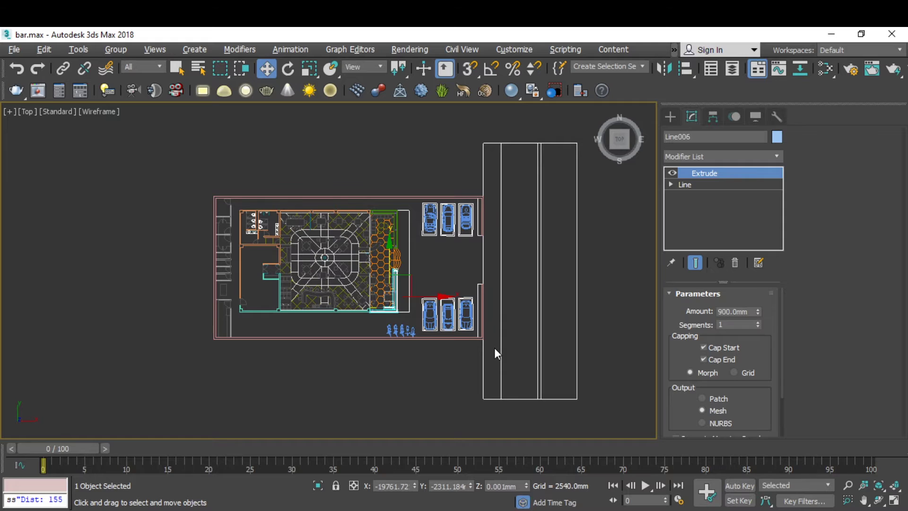
{"action": "key", "text": "alt+w"}
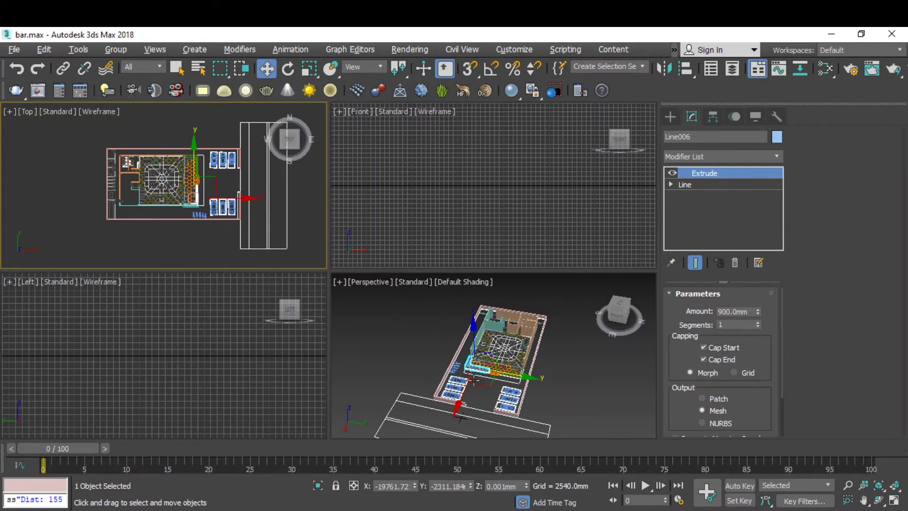
{"action": "scroll", "coordinate": [492, 370], "scroll_direction": "up", "scroll_amount": 6}
{"action": "key", "text": "alt+w"}
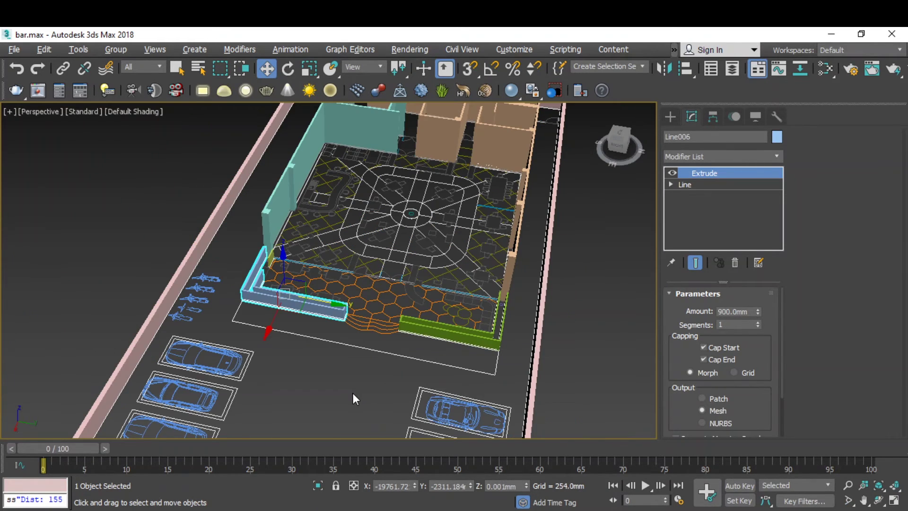
Inspect the extruded terrace walls, their joints with the building walls and the entrance steps in the Perspective view.
{"action": "scroll", "coordinate": [265, 265], "scroll_direction": "up", "scroll_amount": 6}
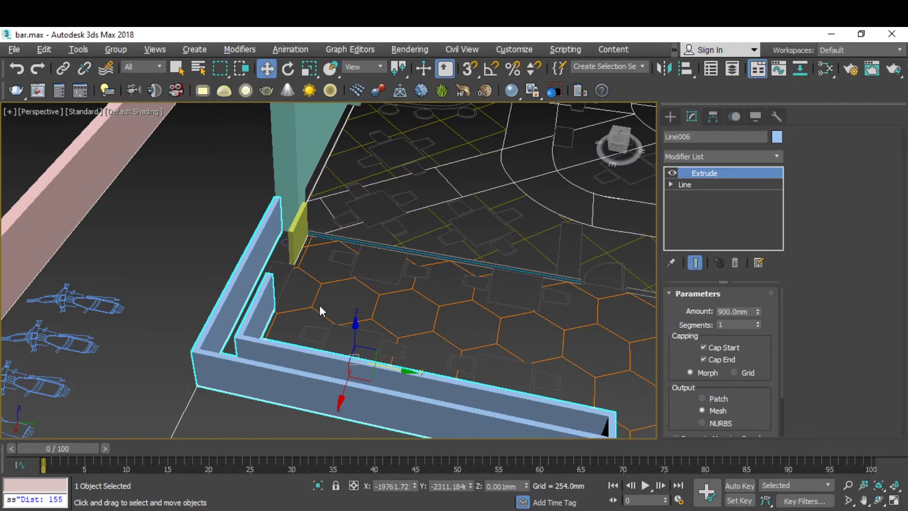
{"action": "scroll", "coordinate": [143, 274], "scroll_direction": "down", "scroll_amount": 8}
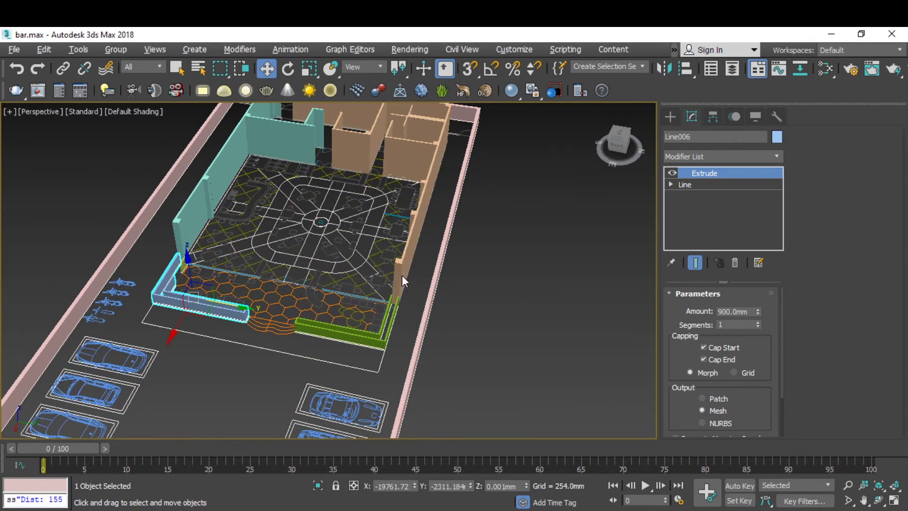
{"action": "scroll", "coordinate": [402, 280], "scroll_direction": "up", "scroll_amount": 4}
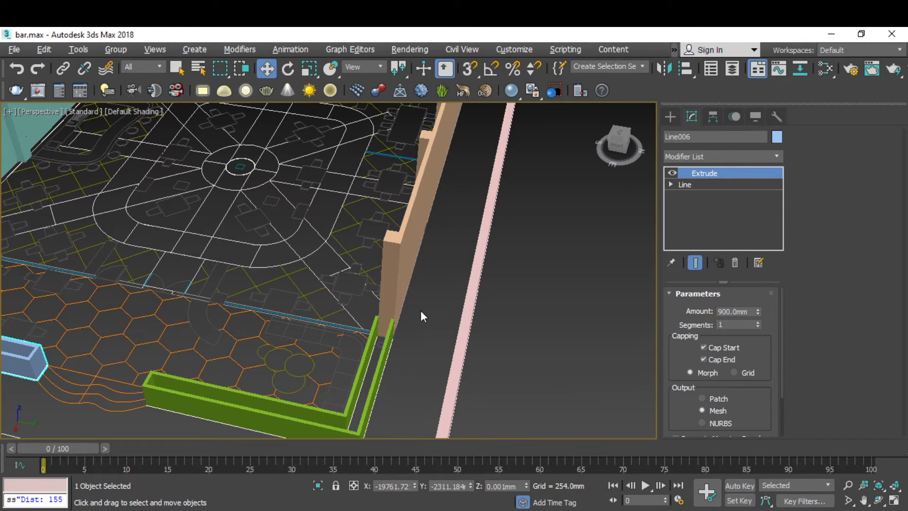
{"action": "scroll", "coordinate": [421, 307], "scroll_direction": "down", "scroll_amount": 2}
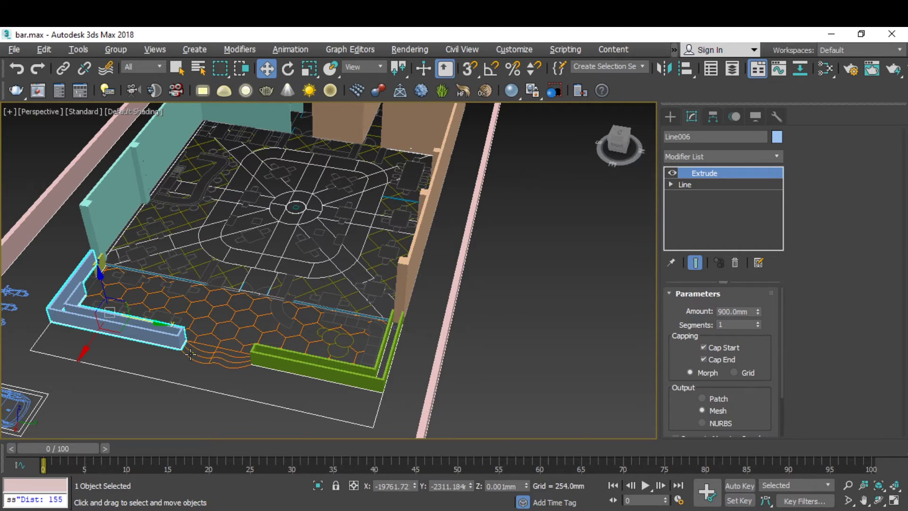
{"action": "scroll", "coordinate": [175, 366], "scroll_direction": "up", "scroll_amount": 4}
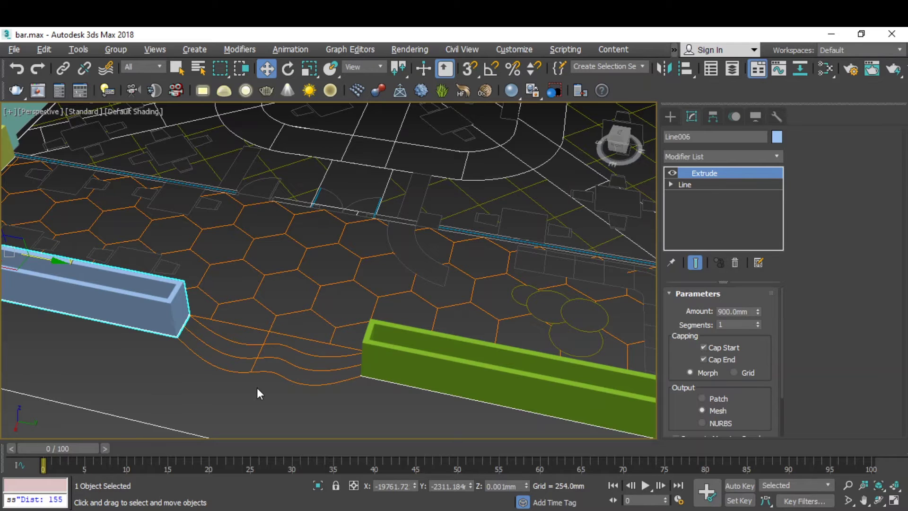
{"action": "scroll", "coordinate": [232, 376], "scroll_direction": "down", "scroll_amount": 4}
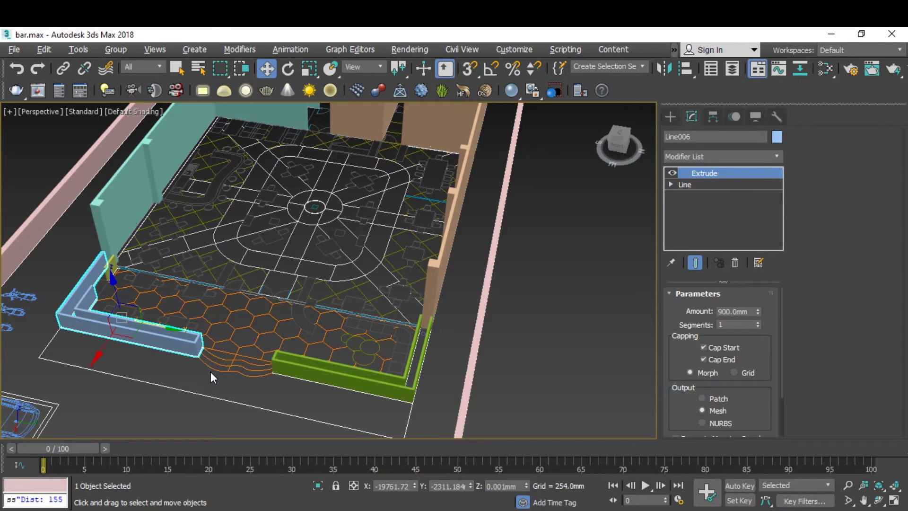
{"action": "scroll", "coordinate": [211, 376], "scroll_direction": "down", "scroll_amount": 6}
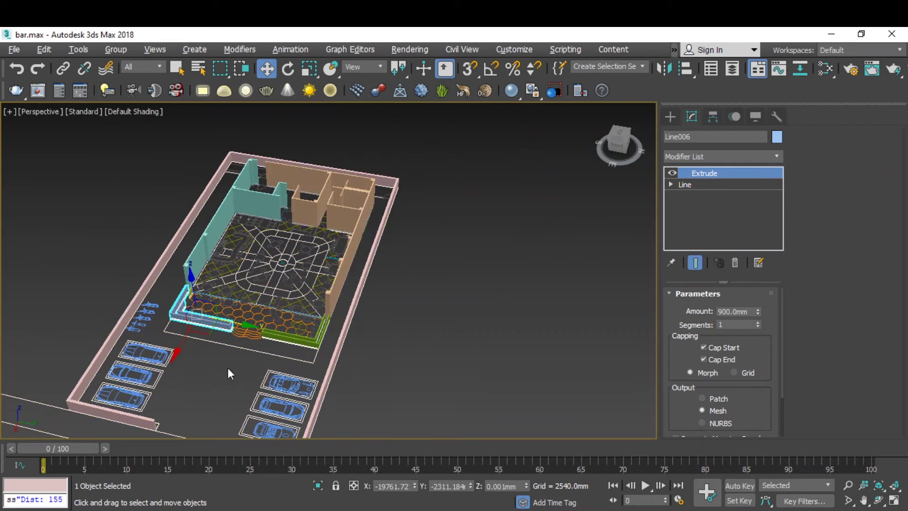
Examine the terrace walls, the entrance steps and the outlined strip in front of them in the Perspective view.
{"action": "scroll", "coordinate": [201, 379], "scroll_direction": "up", "scroll_amount": 3}
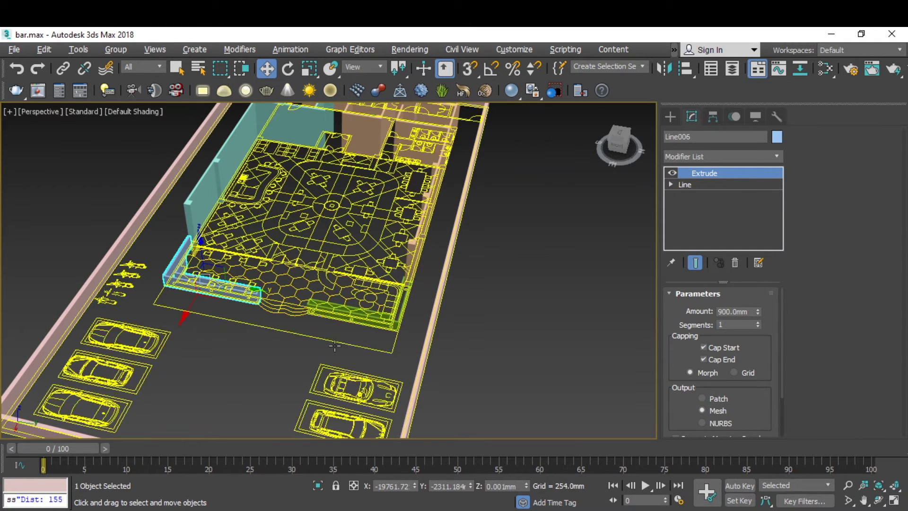
{"action": "scroll", "coordinate": [411, 343], "scroll_direction": "up", "scroll_amount": 5}
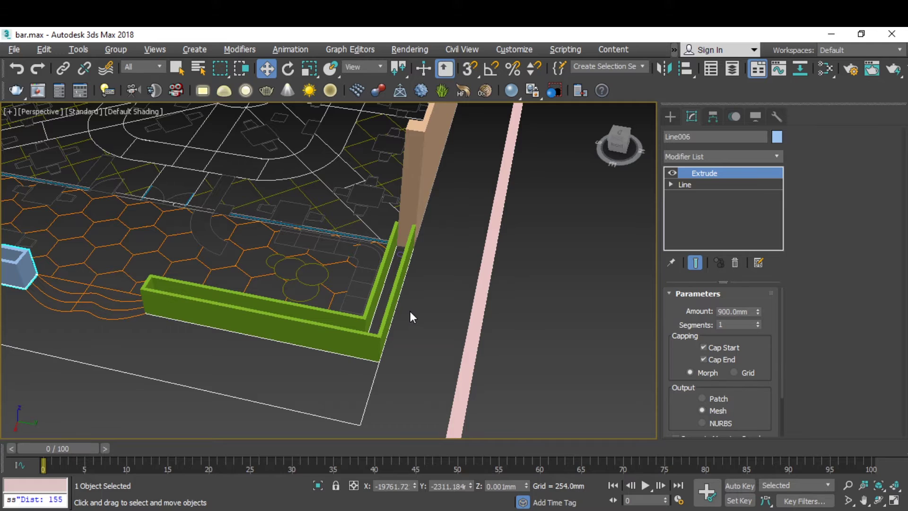
{"action": "scroll", "coordinate": [430, 318], "scroll_direction": "up", "scroll_amount": 2}
{"action": "scroll", "coordinate": [436, 320], "scroll_direction": "down", "scroll_amount": 4}
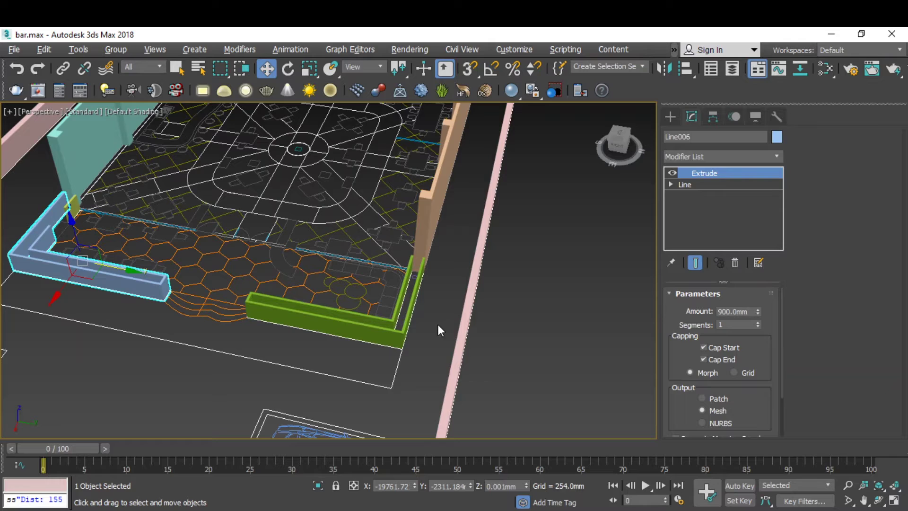
{"action": "scroll", "coordinate": [438, 325], "scroll_direction": "down", "scroll_amount": 2}
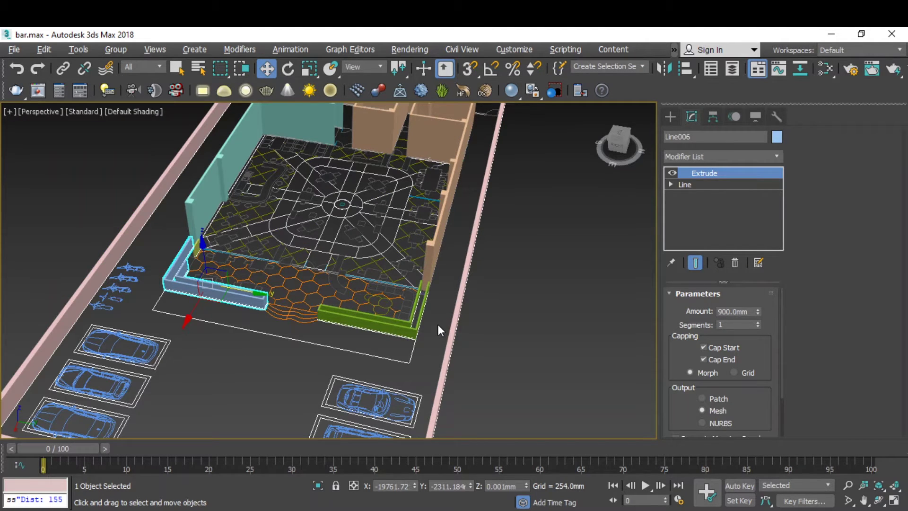
{"action": "scroll", "coordinate": [295, 326], "scroll_direction": "up", "scroll_amount": 4}
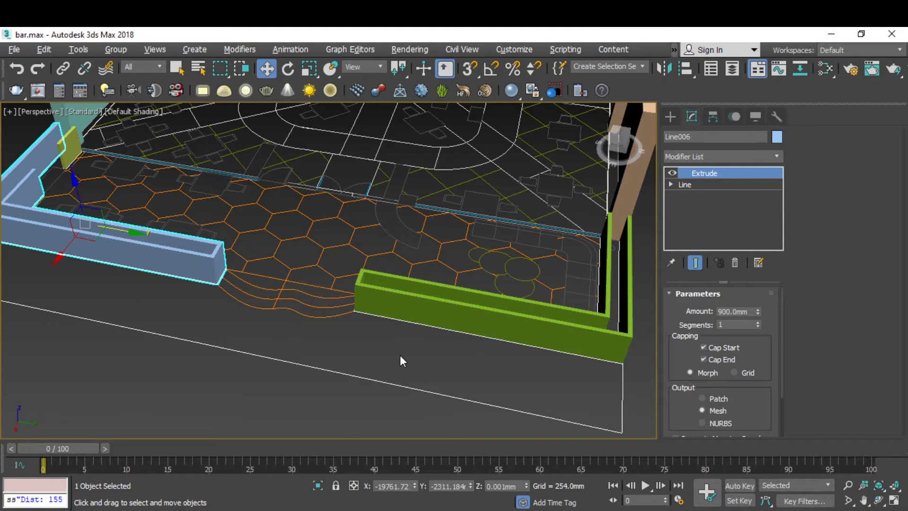
{"action": "left_click", "coordinate": [440, 393]}
{"action": "scroll", "coordinate": [420, 386], "scroll_direction": "down", "scroll_amount": 6}
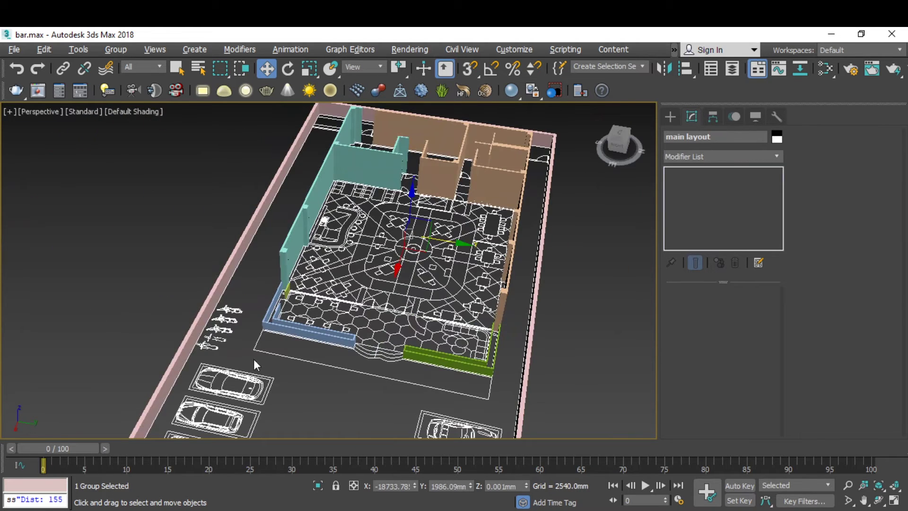
{"action": "scroll", "coordinate": [260, 352], "scroll_direction": "up", "scroll_amount": 4}
{"action": "scroll", "coordinate": [160, 314], "scroll_direction": "down", "scroll_amount": 6}
{"action": "scroll", "coordinate": [222, 324], "scroll_direction": "up", "scroll_amount": 3}
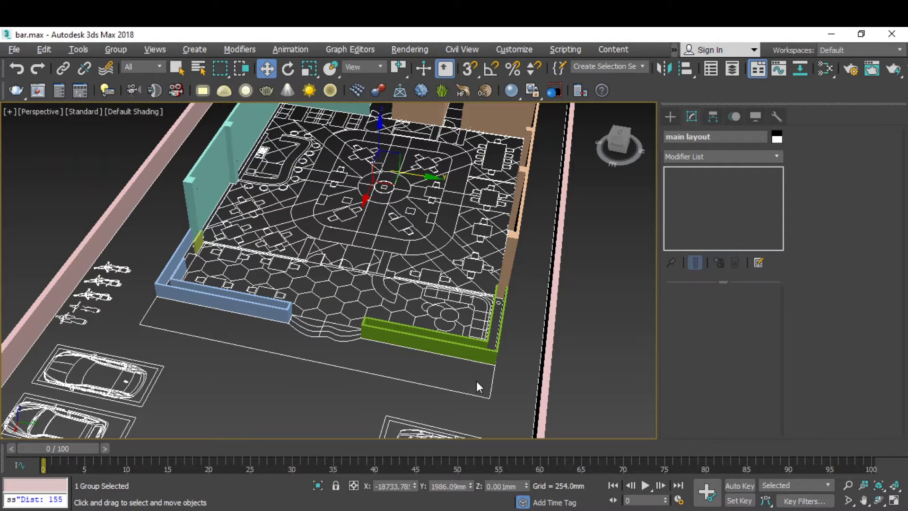
{"action": "left_click", "coordinate": [407, 366]}
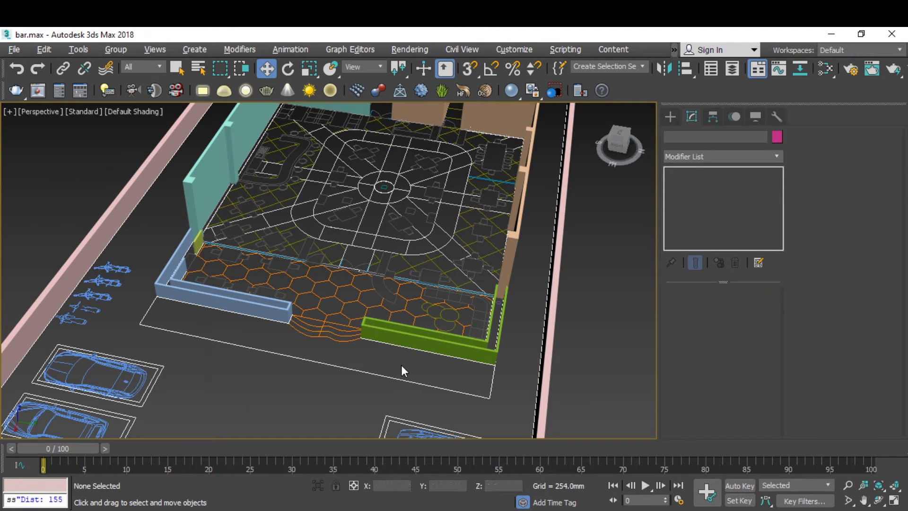
In the Top view, draw a snapped plane about 17114 by 2022 mm over the outlined strip in front of the terrace walls.
{"action": "key", "text": "alt+w"}
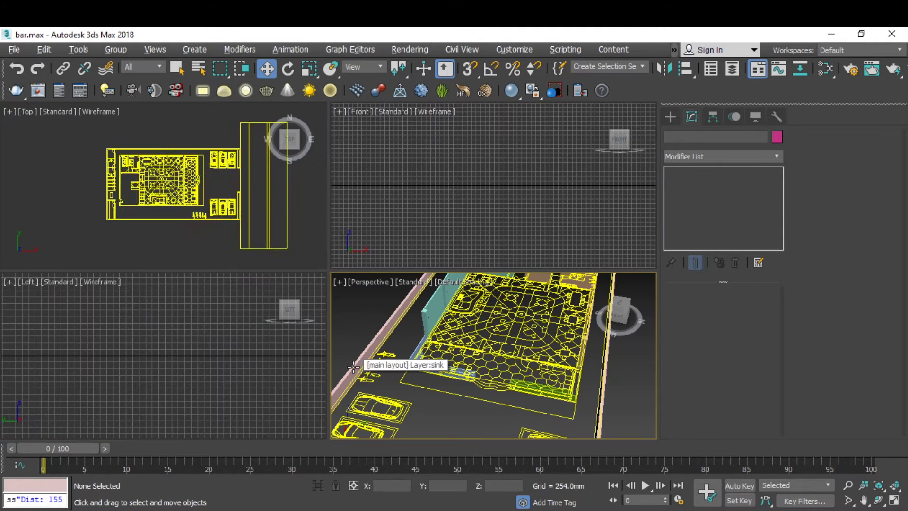
{"action": "key", "text": "alt+w"}
{"action": "scroll", "coordinate": [432, 245], "scroll_direction": "up", "scroll_amount": 5}
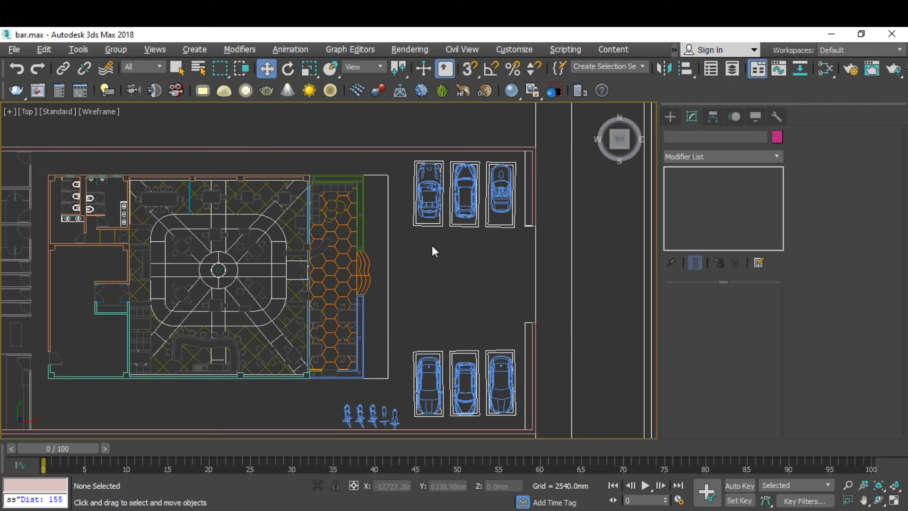
{"action": "left_click", "coordinate": [670, 116]}
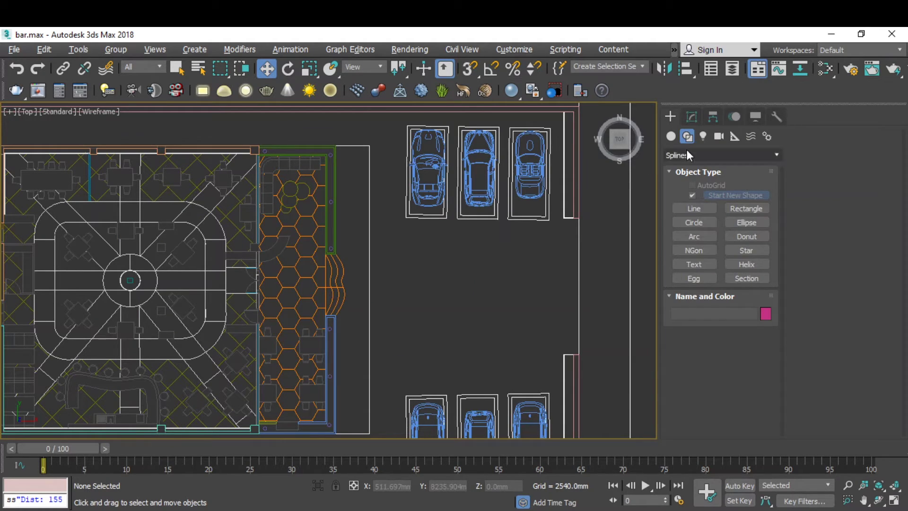
{"action": "left_click", "coordinate": [672, 137]}
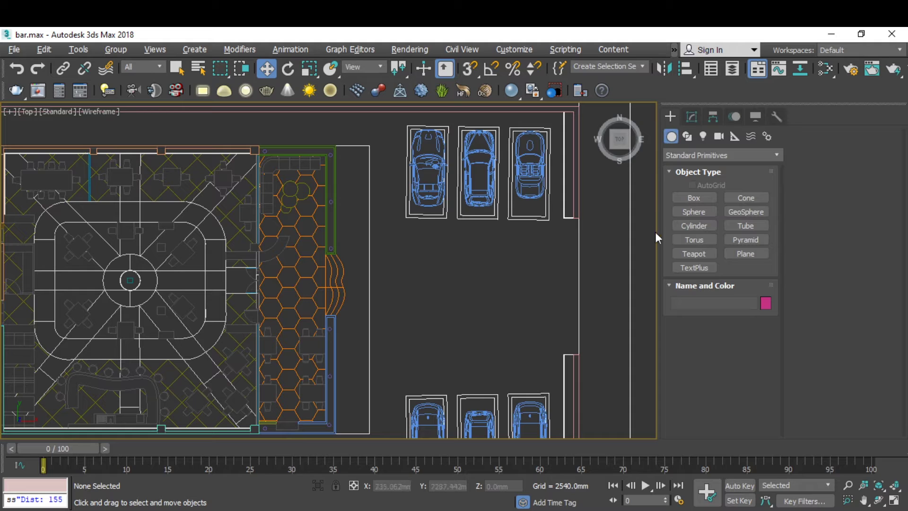
{"action": "key", "text": "s"}
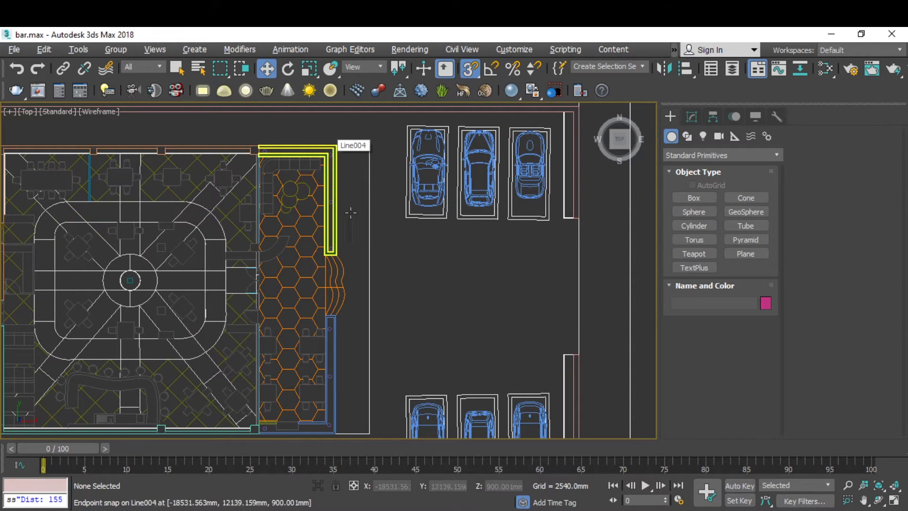
{"action": "scroll", "coordinate": [371, 143], "scroll_direction": "down", "scroll_amount": 3}
{"action": "scroll", "coordinate": [425, 198], "scroll_direction": "up", "scroll_amount": 3}
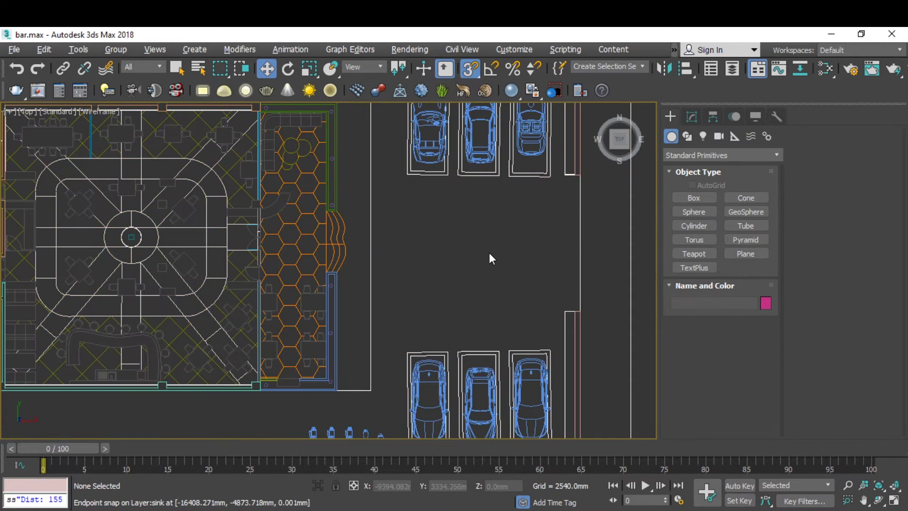
{"action": "scroll", "coordinate": [481, 257], "scroll_direction": "down", "scroll_amount": 2}
{"action": "scroll", "coordinate": [453, 231], "scroll_direction": "up", "scroll_amount": 2}
{"action": "left_click", "coordinate": [746, 254]}
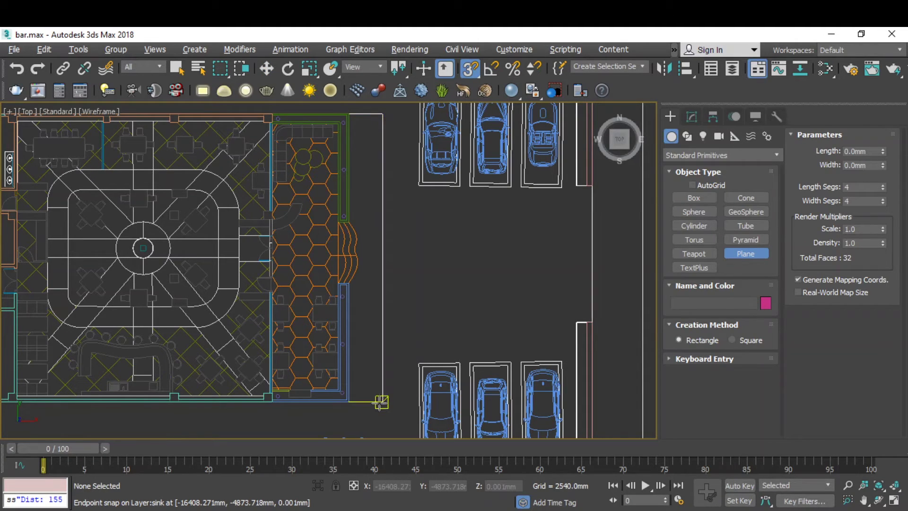
{"action": "left_click_drag", "start_coordinate": [380, 402], "coordinate": [354, 114]}
{"action": "scroll", "coordinate": [355, 116], "scroll_direction": "up", "scroll_amount": 5}
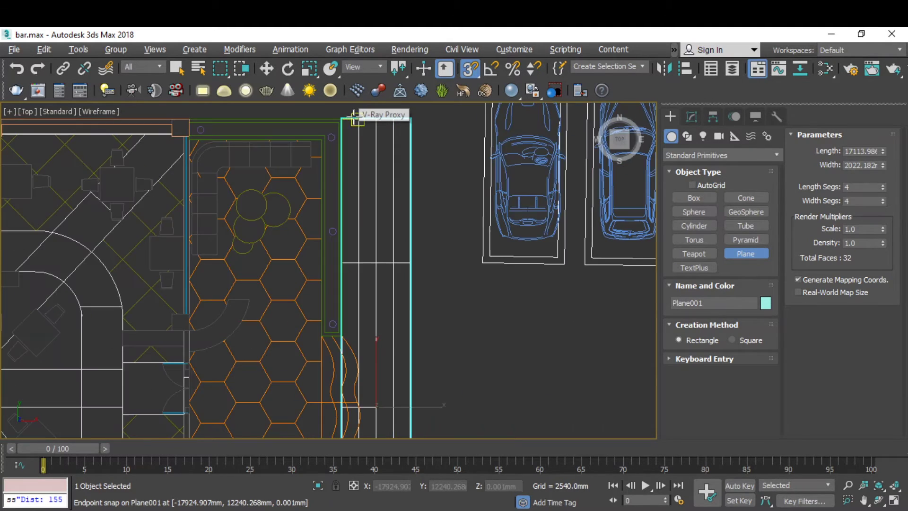
{"action": "scroll", "coordinate": [475, 308], "scroll_direction": "down", "scroll_amount": 4}
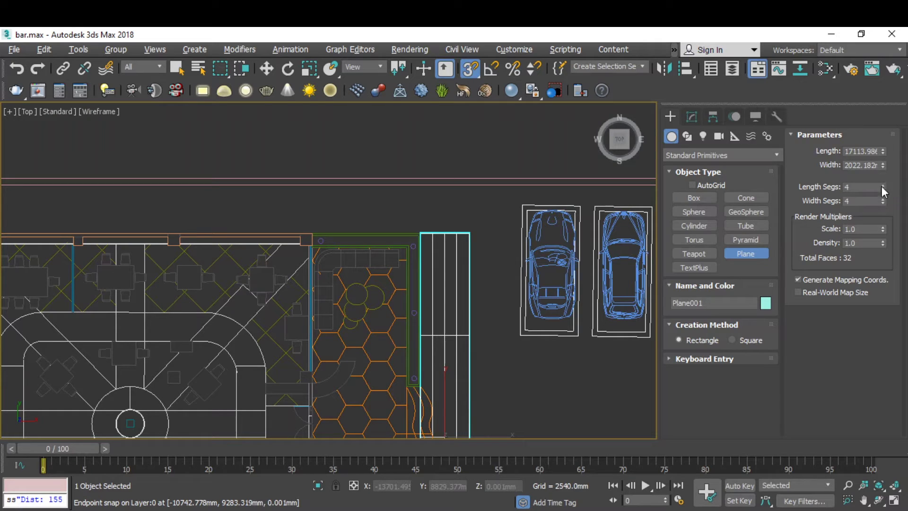
Set the plane's length and width segments to 1 each and return to the Move tool.
{"action": "double_click", "coordinate": [862, 191]}
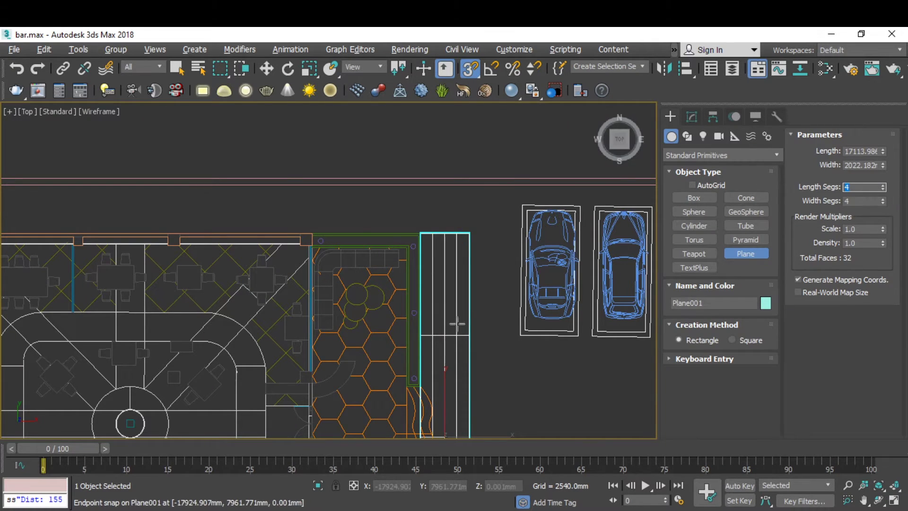
{"action": "scroll", "coordinate": [498, 213], "scroll_direction": "down", "scroll_amount": 1}
{"action": "type", "text": "1"}
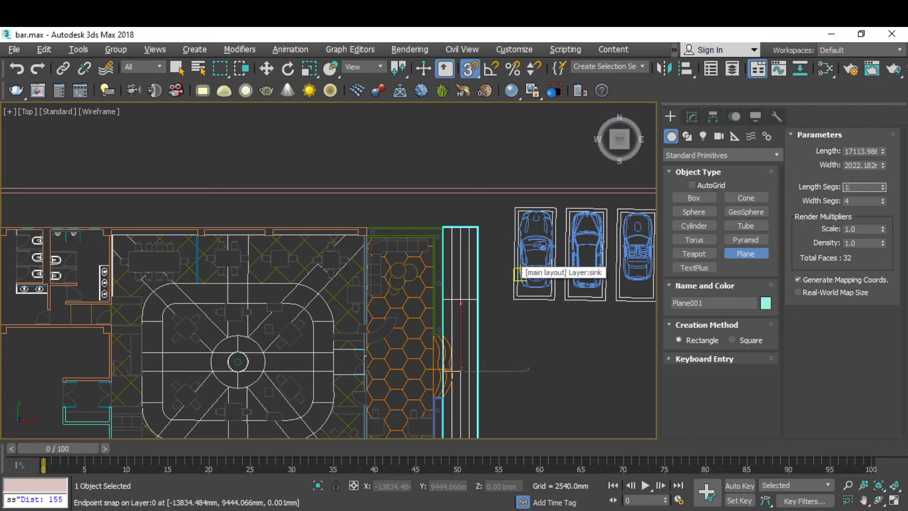
{"action": "key", "text": "Return"}
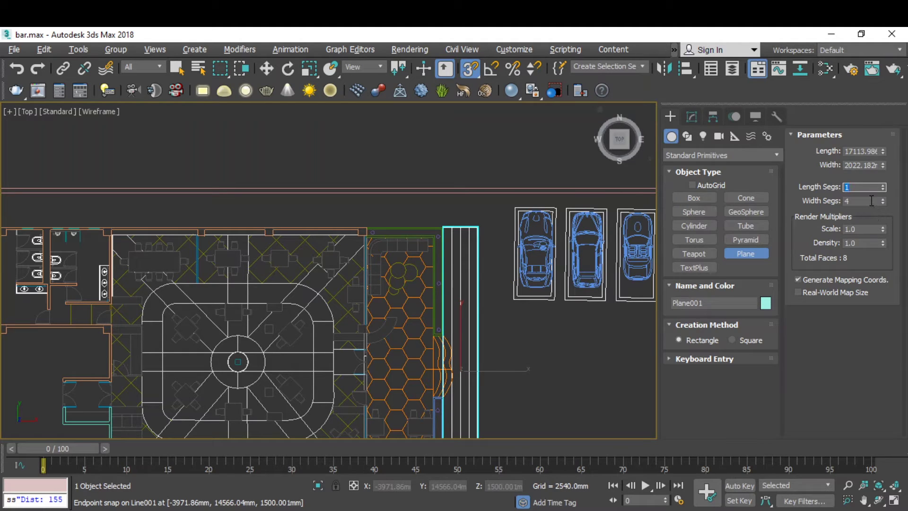
{"action": "double_click", "coordinate": [872, 202]}
{"action": "type", "text": "1"}
{"action": "key", "text": "Return"}
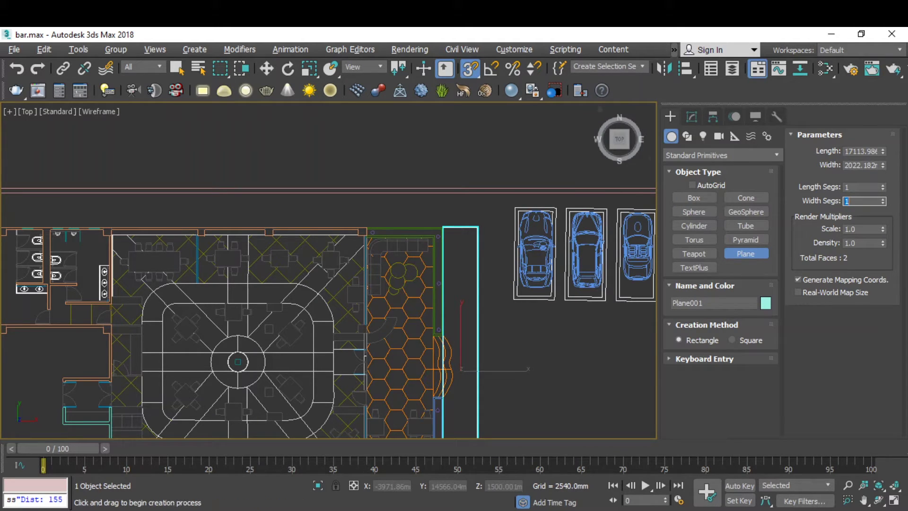
{"action": "key", "text": "w"}
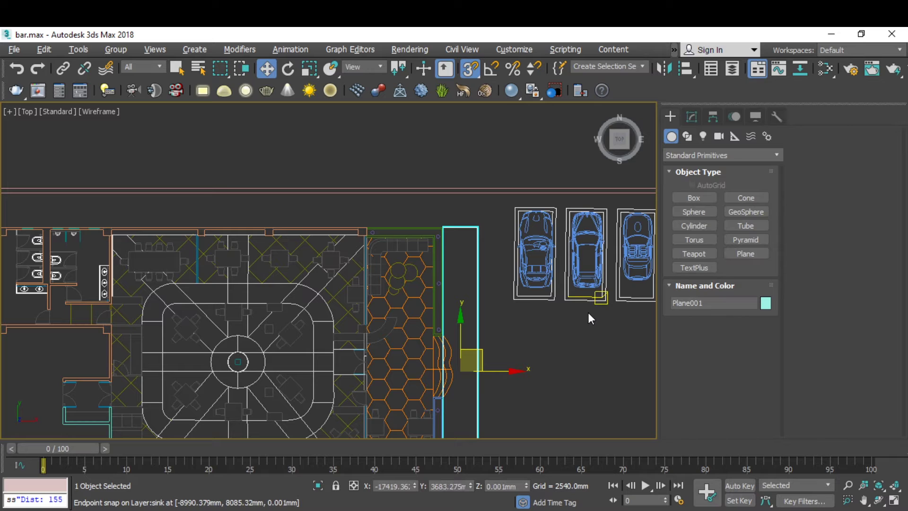
Check the new plane's corners against the strip outline on the plan and save the scene.
{"action": "scroll", "coordinate": [454, 184], "scroll_direction": "down", "scroll_amount": 3}
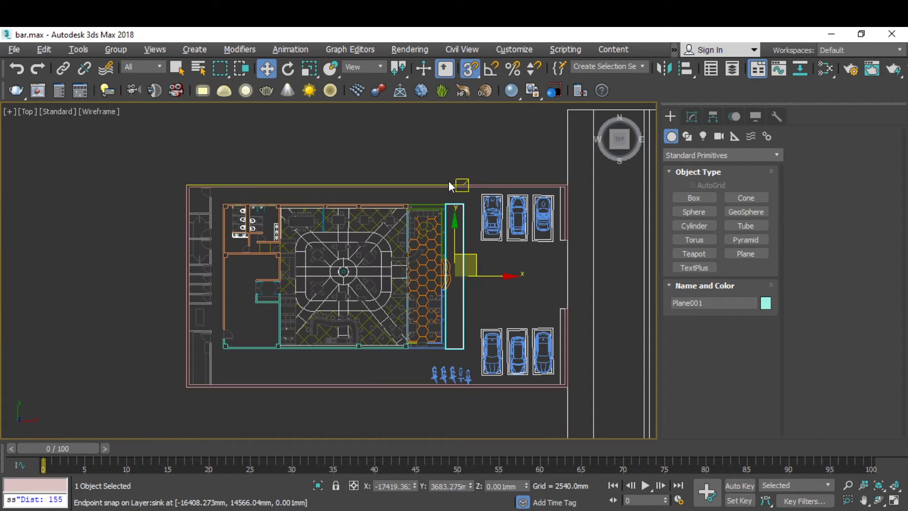
{"action": "scroll", "coordinate": [473, 314], "scroll_direction": "up", "scroll_amount": 10}
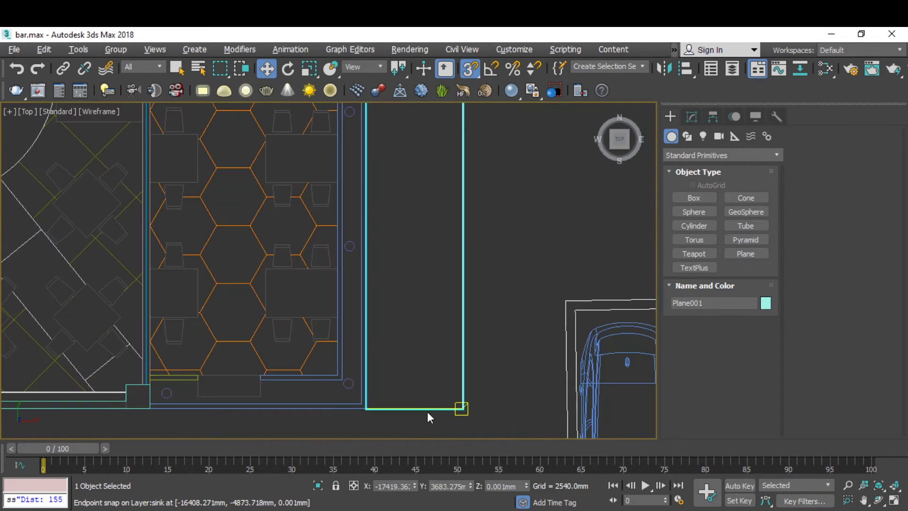
{"action": "scroll", "coordinate": [497, 361], "scroll_direction": "down", "scroll_amount": 6}
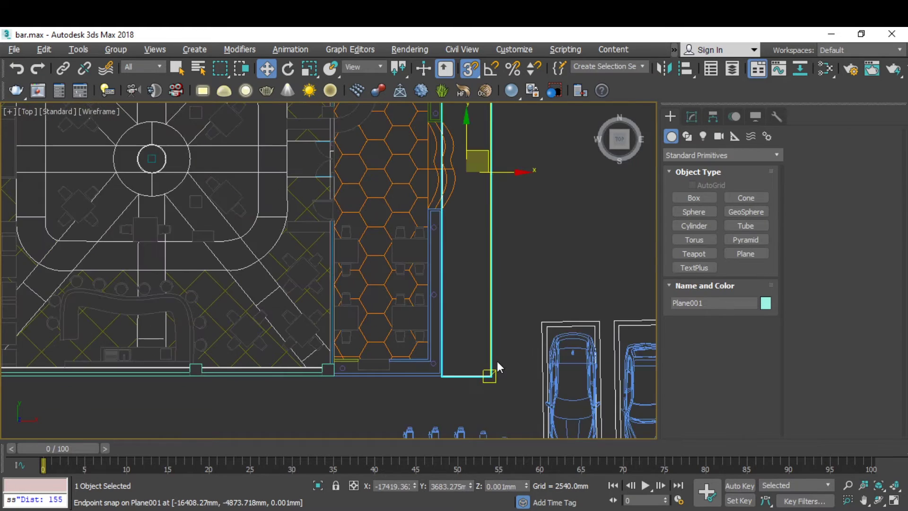
{"action": "scroll", "coordinate": [537, 244], "scroll_direction": "down", "scroll_amount": 3}
{"action": "scroll", "coordinate": [544, 203], "scroll_direction": "up", "scroll_amount": 3}
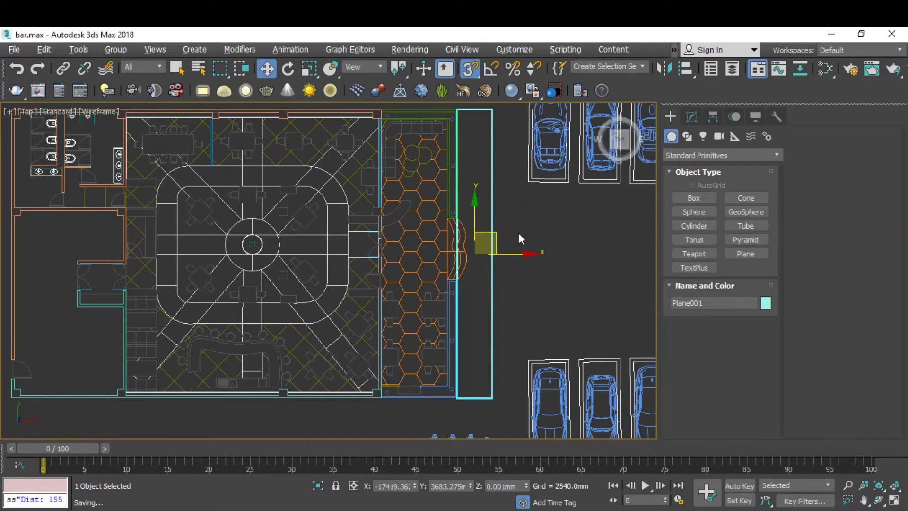
Start a snapped line at the northern terrace wall's outer corner and trace the upper bulge of the outermost entrance step.
{"action": "scroll", "coordinate": [503, 238], "scroll_direction": "up", "scroll_amount": 4}
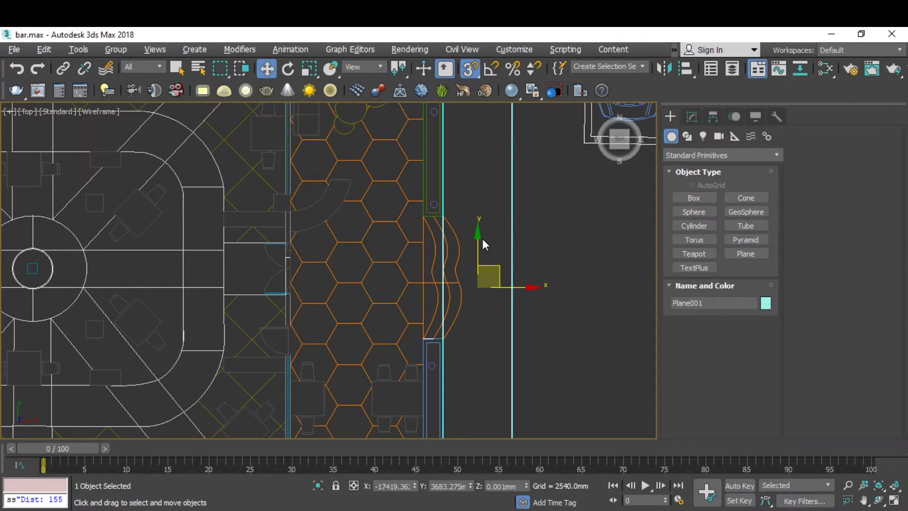
{"action": "left_click", "coordinate": [687, 136]}
{"action": "left_click", "coordinate": [693, 208]}
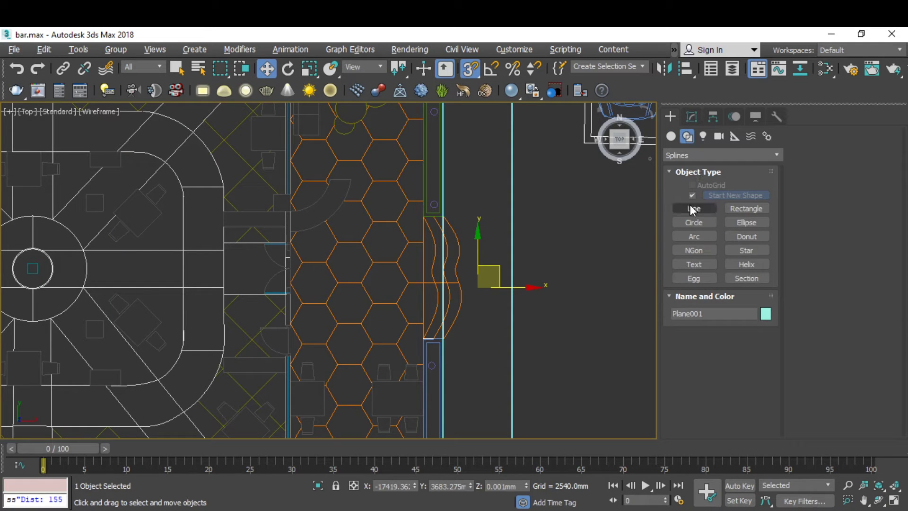
{"action": "scroll", "coordinate": [456, 237], "scroll_direction": "up", "scroll_amount": 5}
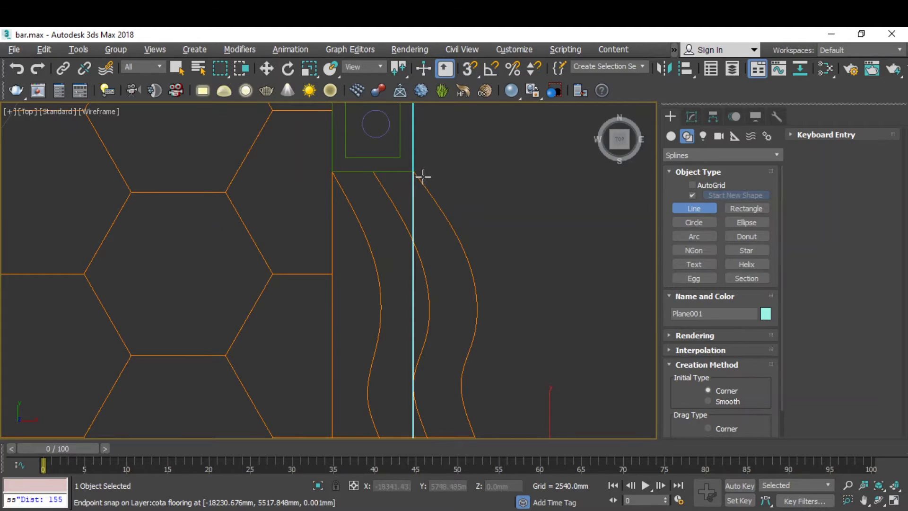
{"action": "scroll", "coordinate": [418, 174], "scroll_direction": "up", "scroll_amount": 4}
{"action": "scroll", "coordinate": [417, 174], "scroll_direction": "up", "scroll_amount": 1}
{"action": "scroll", "coordinate": [402, 171], "scroll_direction": "up", "scroll_amount": 2}
{"action": "key", "text": "s"}
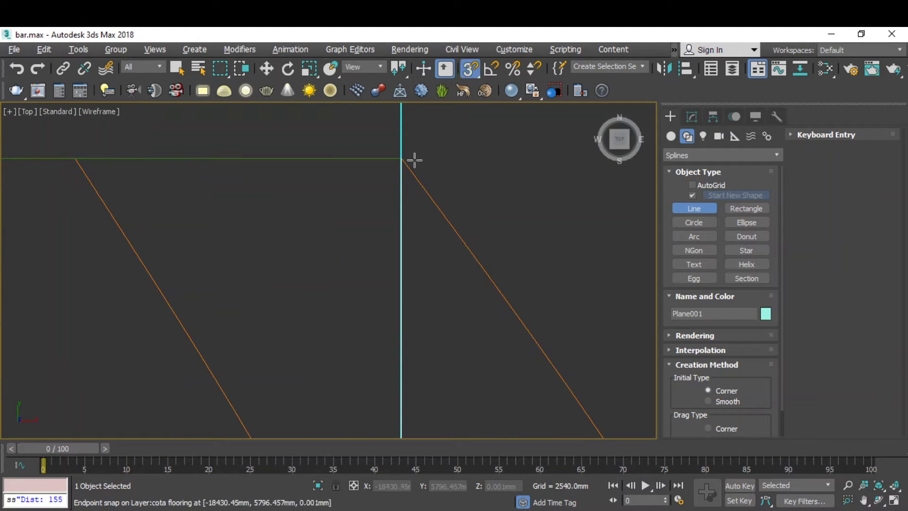
{"action": "left_click", "coordinate": [406, 159]}
{"action": "scroll", "coordinate": [440, 211], "scroll_direction": "down", "scroll_amount": 2}
{"action": "middle_click_drag", "start_coordinate": [440, 211], "coordinate": [349, 181]}
{"action": "left_click", "coordinate": [386, 224]}
{"action": "scroll", "coordinate": [410, 213], "scroll_direction": "down", "scroll_amount": 3}
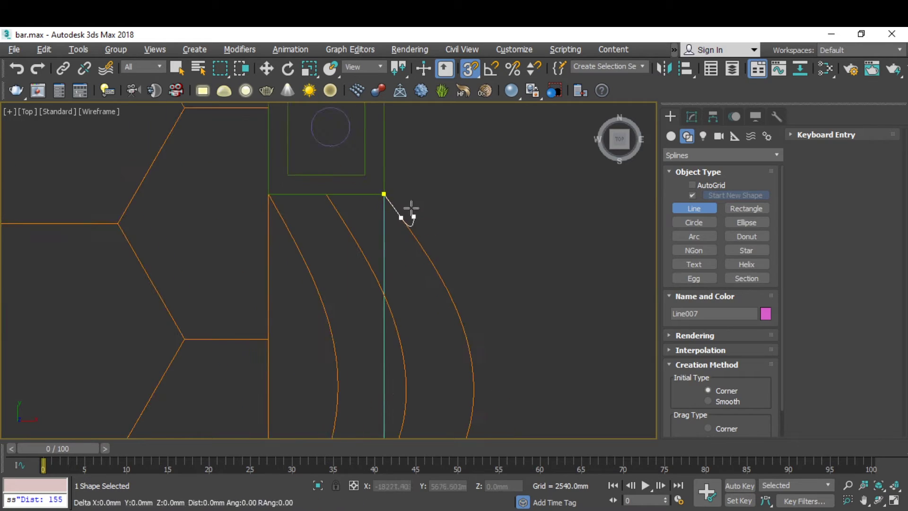
{"action": "scroll", "coordinate": [460, 282], "scroll_direction": "up", "scroll_amount": 2}
{"action": "left_click_drag", "start_coordinate": [448, 324], "coordinate": [464, 394]}
{"action": "scroll", "coordinate": [432, 189], "scroll_direction": "down", "scroll_amount": 3}
{"action": "middle_click_drag", "start_coordinate": [441, 272], "coordinate": [430, 173]}
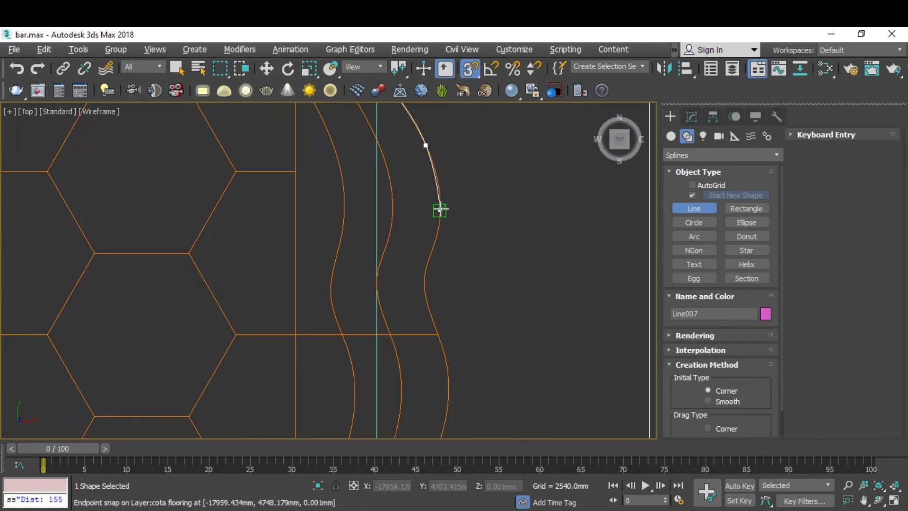
{"action": "left_click", "coordinate": [440, 211]}
Continue the snapped line along the outermost entrance step's curve through its inward bend and around the lower bulge.
{"action": "scroll", "coordinate": [429, 247], "scroll_direction": "up", "scroll_amount": 3}
{"action": "left_click", "coordinate": [426, 269]}
{"action": "left_click", "coordinate": [418, 326]}
{"action": "scroll", "coordinate": [401, 290], "scroll_direction": "down", "scroll_amount": 4}
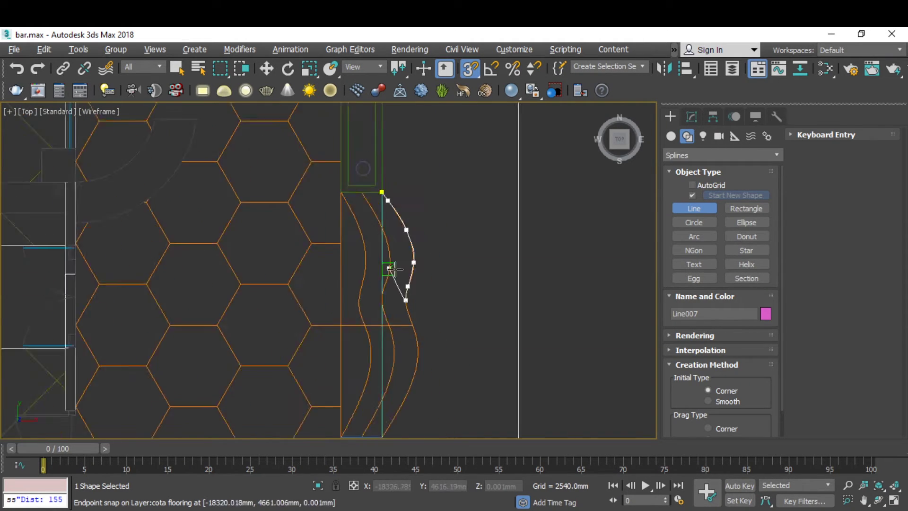
{"action": "scroll", "coordinate": [422, 350], "scroll_direction": "up", "scroll_amount": 2}
{"action": "left_click", "coordinate": [411, 332]}
{"action": "middle_click_drag", "start_coordinate": [412, 350], "coordinate": [413, 251]}
{"action": "left_click", "coordinate": [407, 378]}
Finish tracing the outermost step's lower curve down to the southern terrace wall's outer corner.
{"action": "scroll", "coordinate": [413, 252], "scroll_direction": "down", "scroll_amount": 1}
{"action": "scroll", "coordinate": [391, 362], "scroll_direction": "up", "scroll_amount": 2}
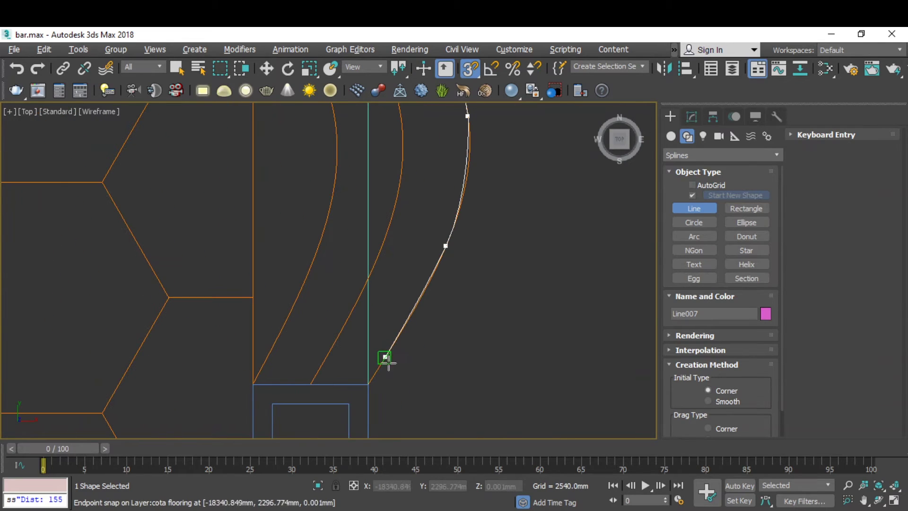
{"action": "left_click", "coordinate": [392, 346]}
{"action": "scroll", "coordinate": [371, 377], "scroll_direction": "up", "scroll_amount": 4}
{"action": "left_click", "coordinate": [356, 398]}
{"action": "scroll", "coordinate": [307, 306], "scroll_direction": "down", "scroll_amount": 1}
{"action": "scroll", "coordinate": [227, 333], "scroll_direction": "down", "scroll_amount": 2}
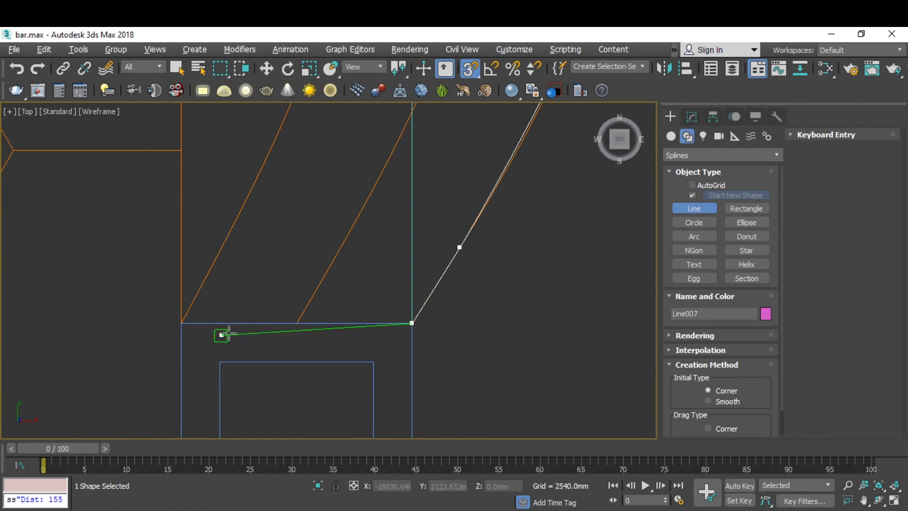
Extend the line along the southern wall's end to the middle step's endpoint, and straight across to the matching point on the northern wall.
{"action": "left_click", "coordinate": [268, 320]}
{"action": "scroll", "coordinate": [219, 365], "scroll_direction": "up", "scroll_amount": 1}
{"action": "left_click", "coordinate": [192, 355]}
{"action": "scroll", "coordinate": [199, 332], "scroll_direction": "down", "scroll_amount": 3}
{"action": "scroll", "coordinate": [178, 296], "scroll_direction": "up", "scroll_amount": 3}
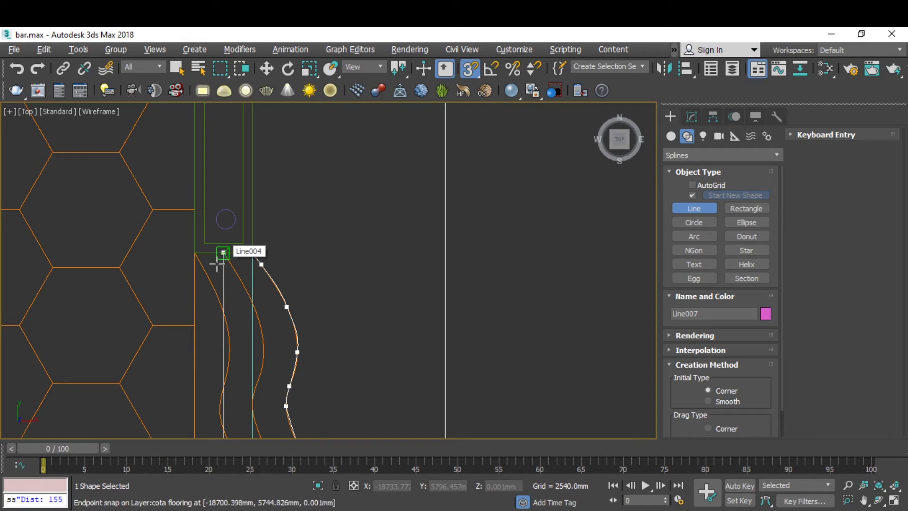
{"action": "left_click", "coordinate": [223, 253]}
{"action": "scroll", "coordinate": [220, 252], "scroll_direction": "up", "scroll_amount": 6}
{"action": "scroll", "coordinate": [225, 261], "scroll_direction": "up", "scroll_amount": 1}
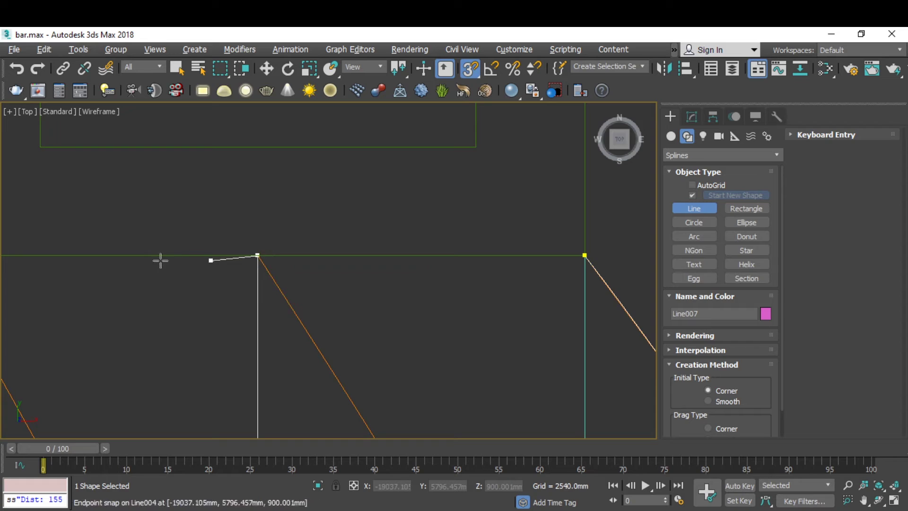
Close the step outline at its starting corner on the northern wall, return to the Move tool and turn snapping off.
{"action": "scroll", "coordinate": [128, 247], "scroll_direction": "down", "scroll_amount": 3}
{"action": "scroll", "coordinate": [369, 258], "scroll_direction": "up", "scroll_amount": 3}
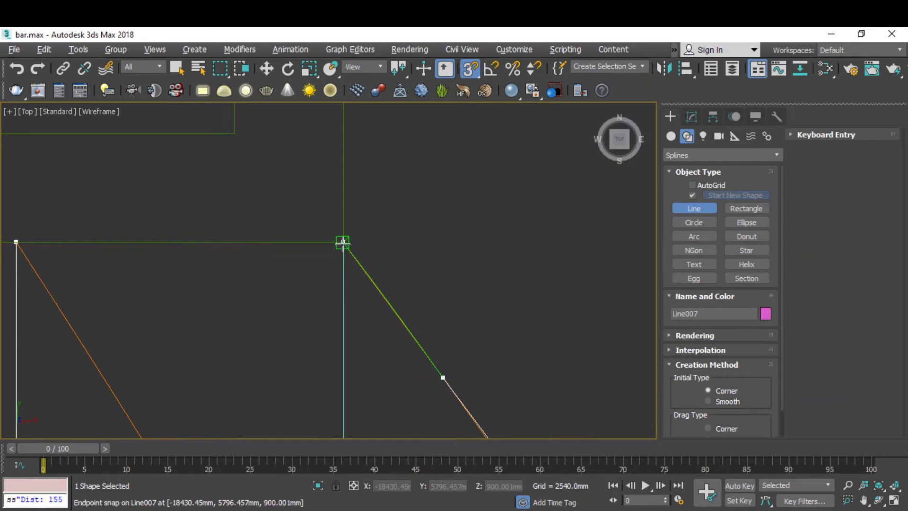
{"action": "left_click", "coordinate": [344, 243]}
{"action": "left_click", "coordinate": [431, 315]}
{"action": "scroll", "coordinate": [245, 217], "scroll_direction": "down", "scroll_amount": 1}
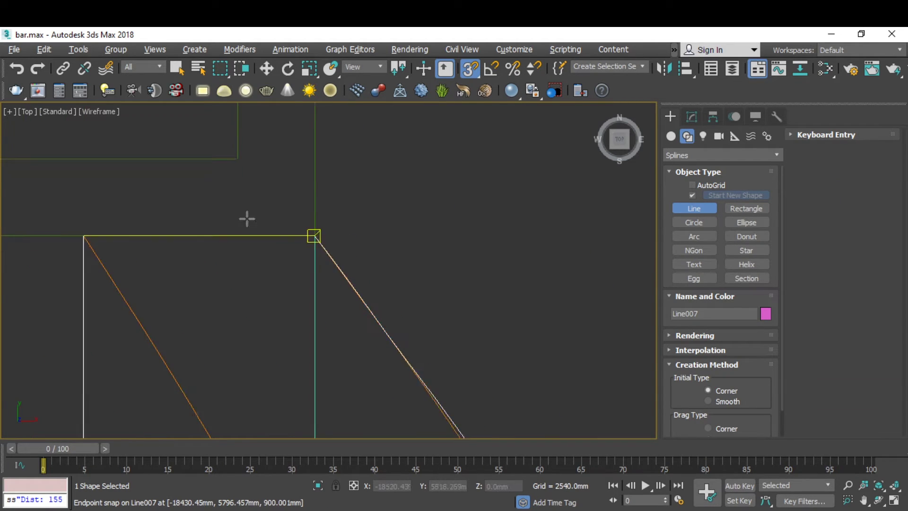
{"action": "scroll", "coordinate": [423, 243], "scroll_direction": "down", "scroll_amount": 5}
{"action": "key", "text": "w"}
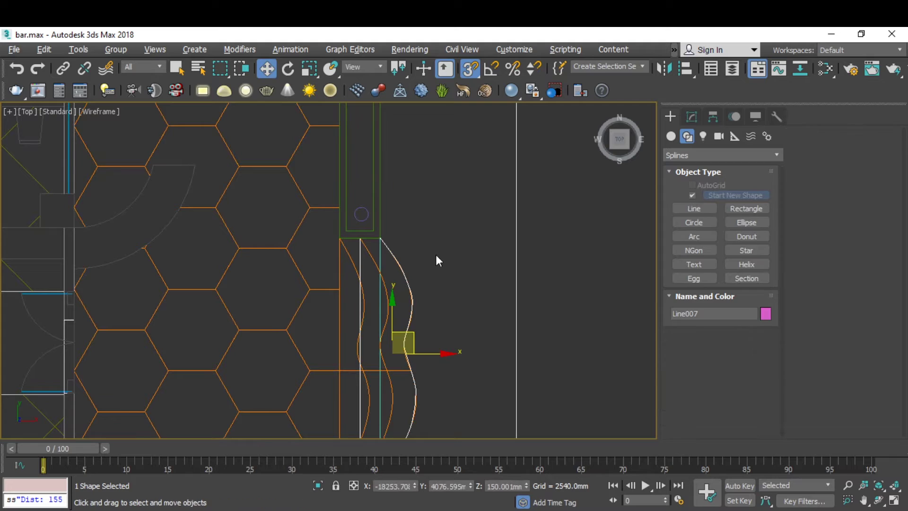
{"action": "key", "text": "s"}
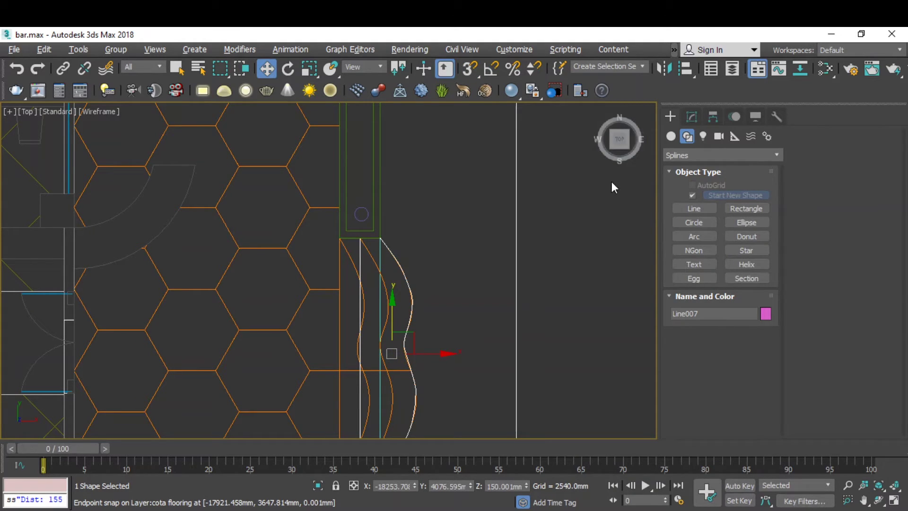
At vertex level, move the outline's second vertex near the northern wall corner onto the plan's curve.
{"action": "left_click", "coordinate": [692, 117]}
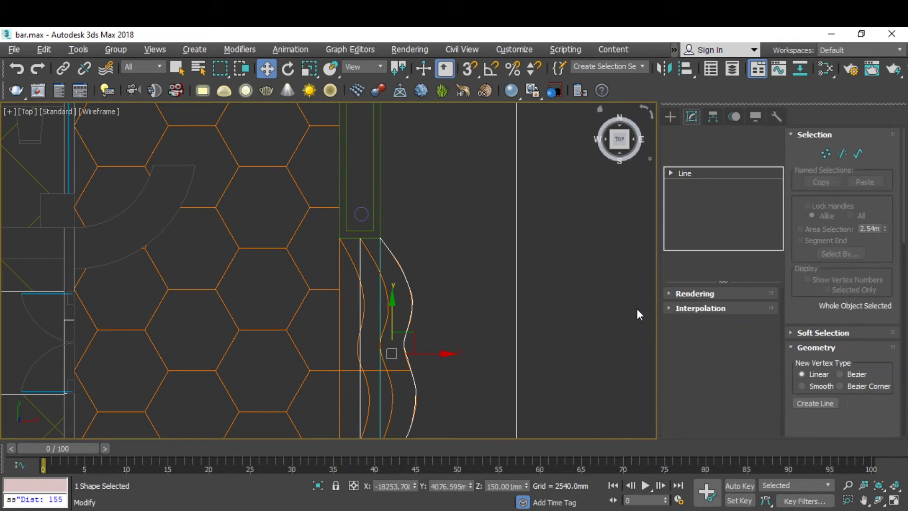
{"action": "left_click", "coordinate": [826, 153]}
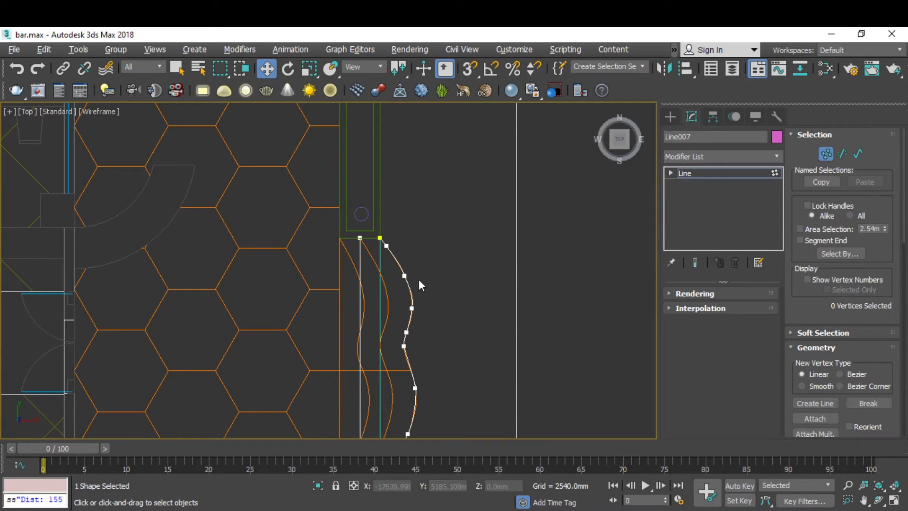
{"action": "scroll", "coordinate": [418, 279], "scroll_direction": "up", "scroll_amount": 10}
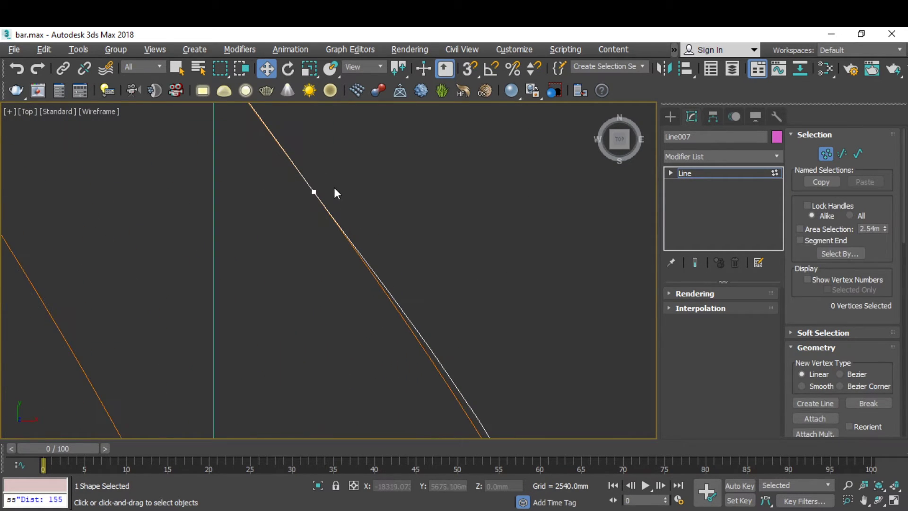
{"action": "left_click_drag", "start_coordinate": [270, 174], "coordinate": [269, 173]}
{"action": "scroll", "coordinate": [317, 237], "scroll_direction": "down", "scroll_amount": 5}
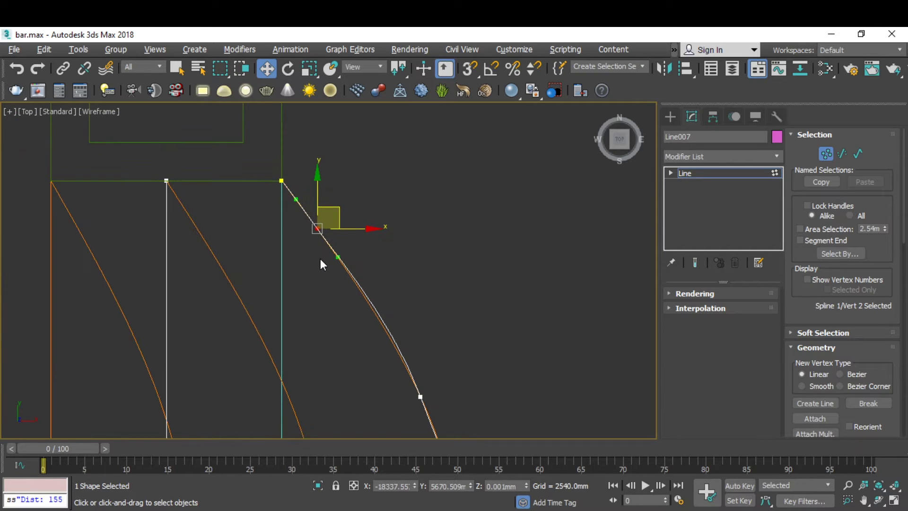
{"action": "scroll", "coordinate": [359, 270], "scroll_direction": "up", "scroll_amount": 2}
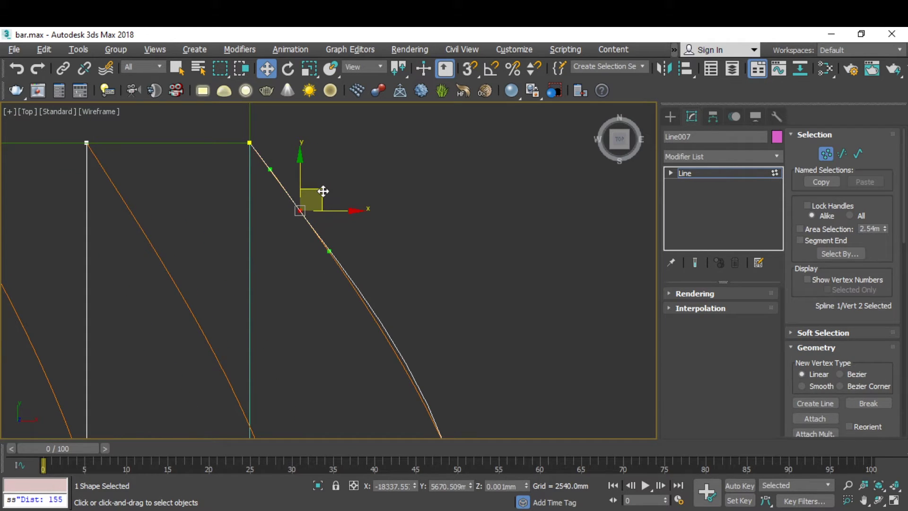
{"action": "left_click_drag", "start_coordinate": [323, 191], "coordinate": [328, 198]}
{"action": "scroll", "coordinate": [318, 200], "scroll_direction": "up", "scroll_amount": 4}
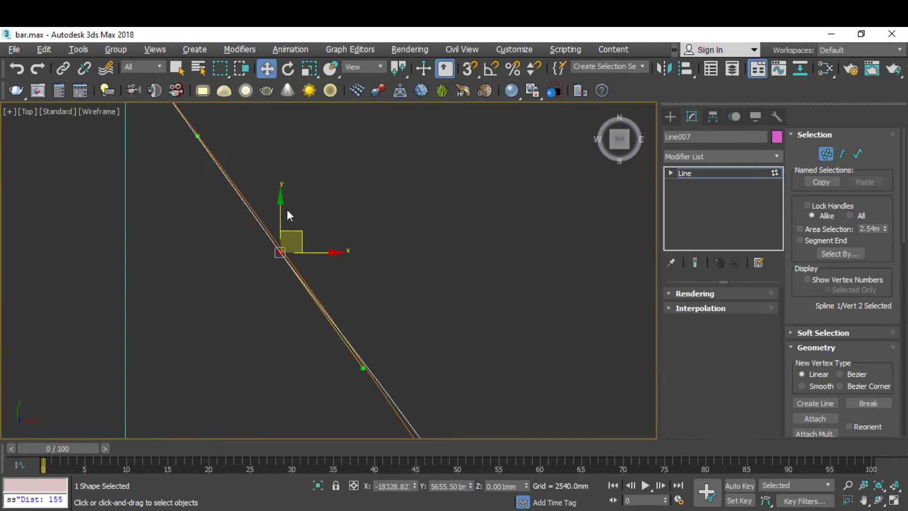
{"action": "scroll", "coordinate": [290, 279], "scroll_direction": "up", "scroll_amount": 1}
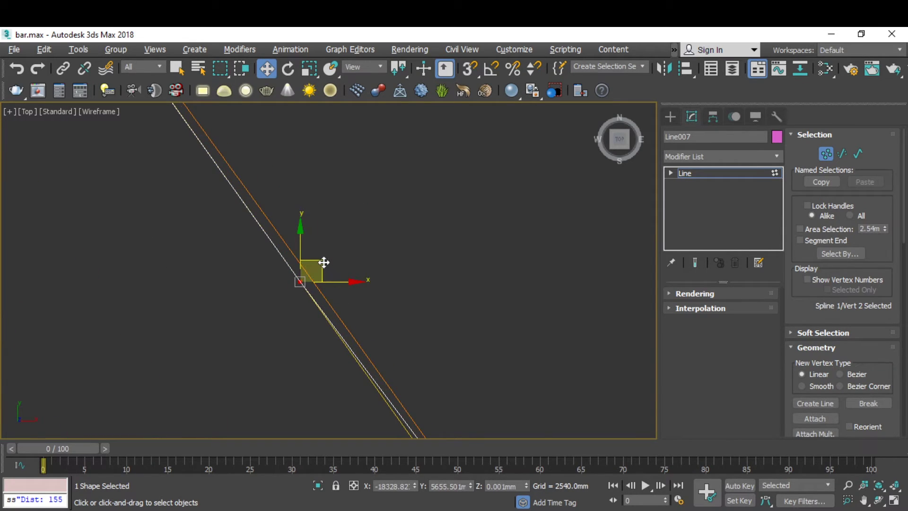
{"action": "mouse_move", "coordinate": [325, 262]}
{"action": "left_mouse_down"}
{"action": "mouse_move", "coordinate": [330, 254]}
{"action": "mouse_move", "coordinate": [317, 254]}
{"action": "left_mouse_up"}
{"action": "scroll", "coordinate": [241, 275], "scroll_direction": "down", "scroll_amount": 5}
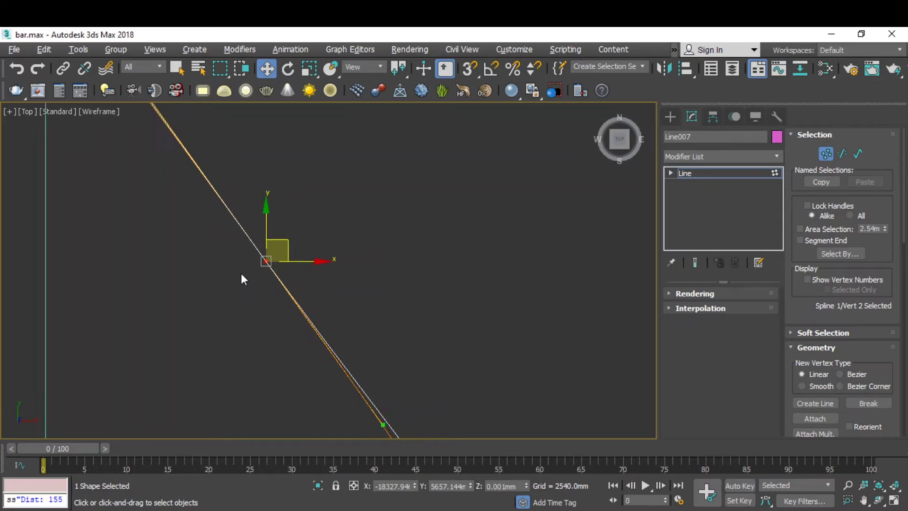
Adjust the Bezier handle of the third vertex, above the upper bulge, to follow the plan's curve, working in expert mode.
{"action": "scroll", "coordinate": [324, 317], "scroll_direction": "up", "scroll_amount": 3}
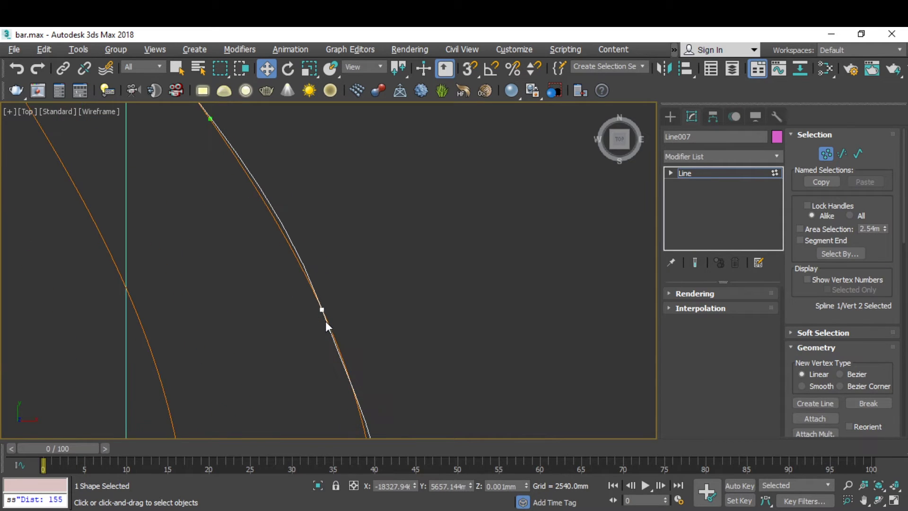
{"action": "left_click_drag", "start_coordinate": [264, 281], "coordinate": [264, 280]}
{"action": "scroll", "coordinate": [319, 340], "scroll_direction": "down", "scroll_amount": 2}
{"action": "scroll", "coordinate": [333, 363], "scroll_direction": "up", "scroll_amount": 2}
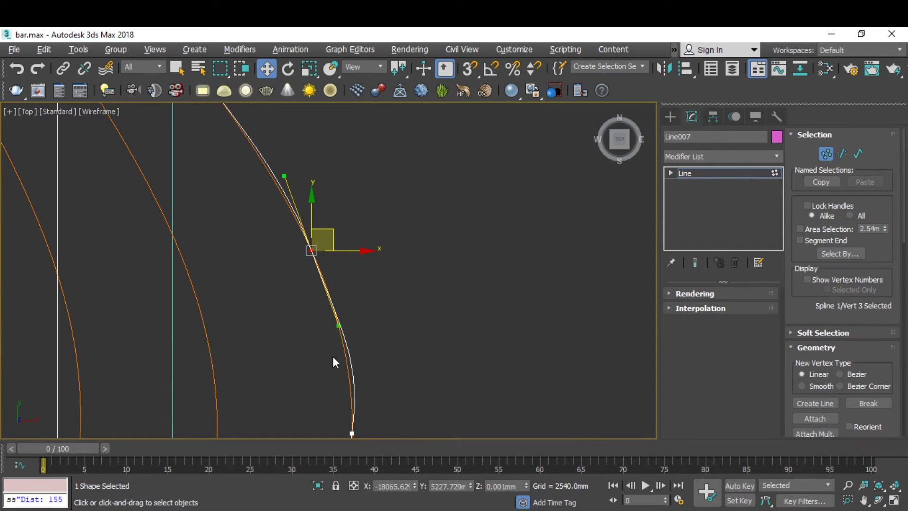
{"action": "left_click_drag", "start_coordinate": [338, 325], "coordinate": [342, 327]}
{"action": "key", "text": "ctrl+x"}
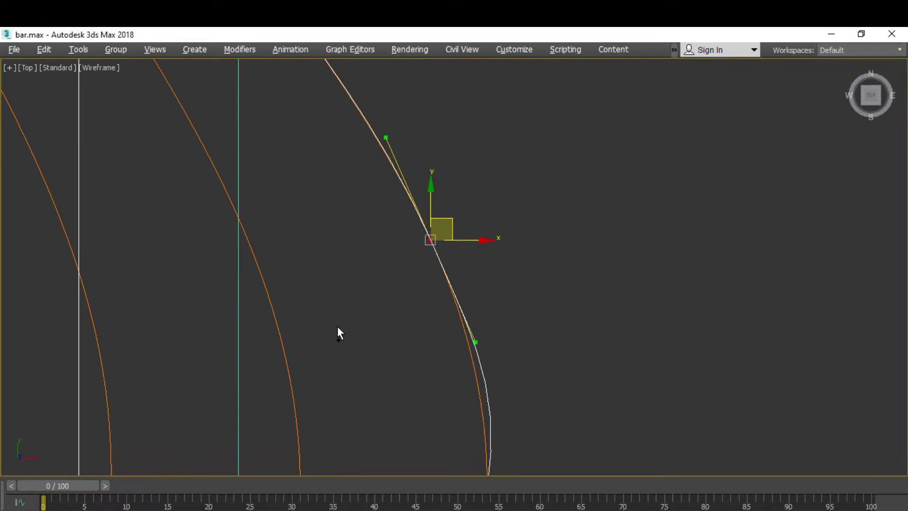
{"action": "scroll", "coordinate": [384, 226], "scroll_direction": "up", "scroll_amount": 2}
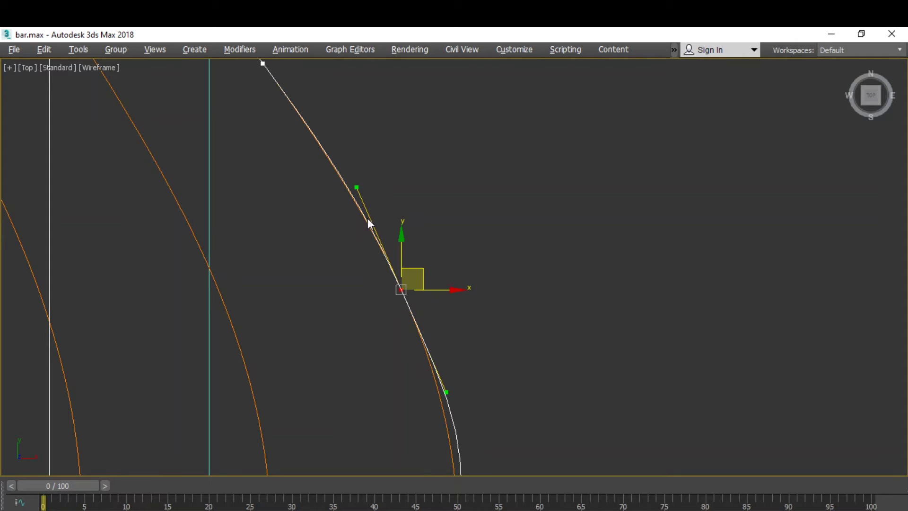
{"action": "scroll", "coordinate": [369, 218], "scroll_direction": "up", "scroll_amount": 2}
{"action": "scroll", "coordinate": [427, 225], "scroll_direction": "down", "scroll_amount": 2}
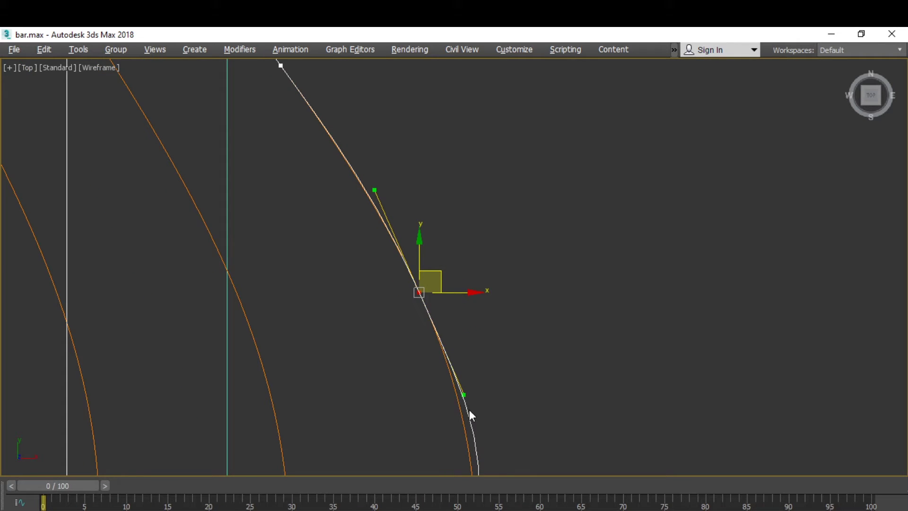
{"action": "left_click_drag", "start_coordinate": [464, 396], "coordinate": [463, 392]}
{"action": "scroll", "coordinate": [306, 265], "scroll_direction": "down", "scroll_amount": 4}
{"action": "scroll", "coordinate": [398, 364], "scroll_direction": "up", "scroll_amount": 2}
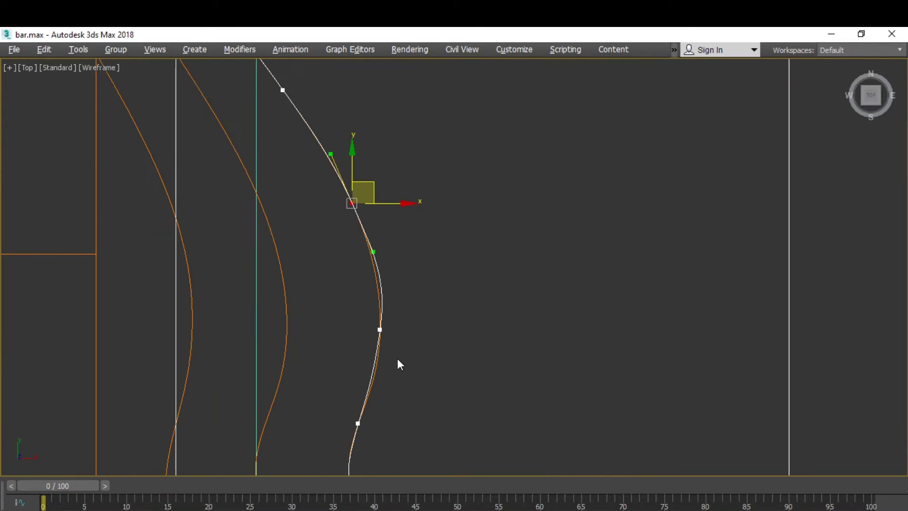
Adjust the Bezier handle of the vertex at the upper bulge's outermost point to match the plan's curve.
{"action": "left_click_drag", "start_coordinate": [340, 309], "coordinate": [340, 308]}
{"action": "scroll", "coordinate": [377, 379], "scroll_direction": "up", "scroll_amount": 2}
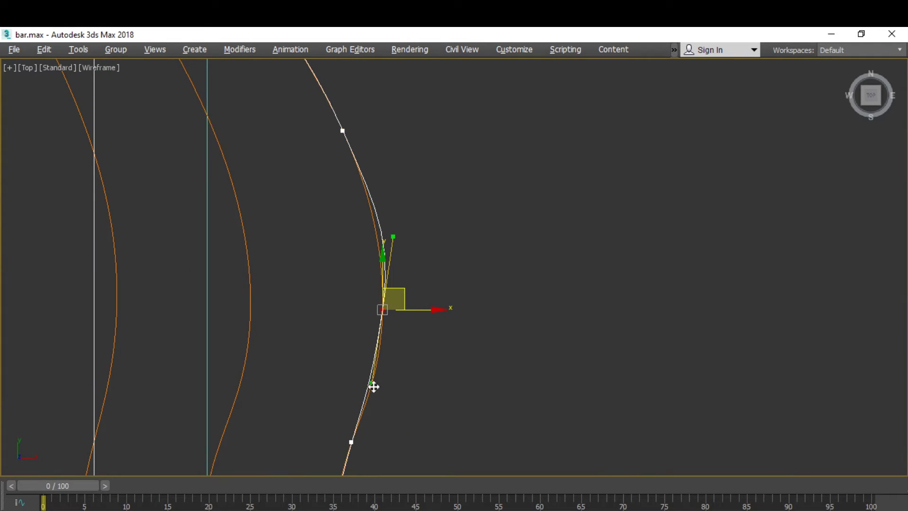
{"action": "mouse_move", "coordinate": [374, 387]}
{"action": "left_mouse_down"}
{"action": "mouse_move", "coordinate": [375, 369]}
{"action": "mouse_move", "coordinate": [383, 372]}
{"action": "left_mouse_up"}
{"action": "scroll", "coordinate": [290, 256], "scroll_direction": "down", "scroll_amount": 2}
{"action": "scroll", "coordinate": [311, 350], "scroll_direction": "up", "scroll_amount": 3}
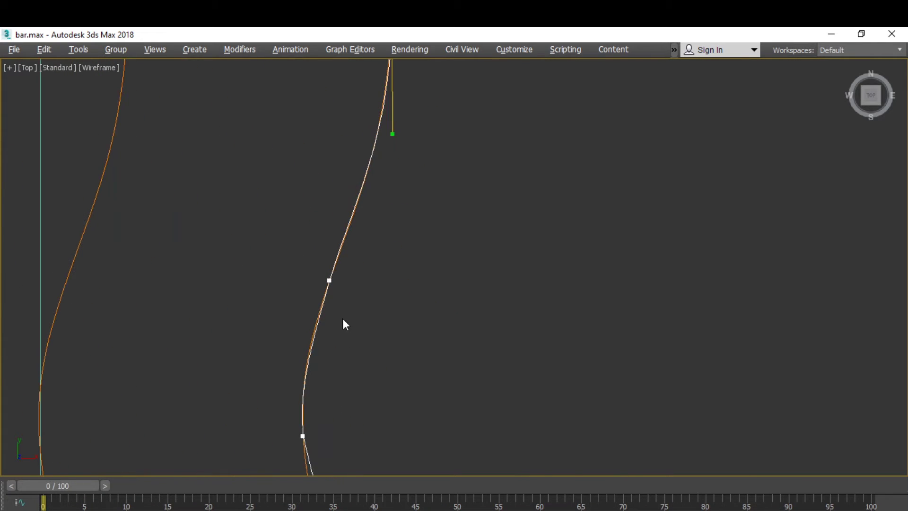
Adjust the Bezier handles at the inward bend and at the lower bulge's outermost point to match the plan's curve.
{"action": "left_click_drag", "start_coordinate": [290, 254], "coordinate": [270, 349]}
{"action": "scroll", "coordinate": [303, 360], "scroll_direction": "down", "scroll_amount": 2}
{"action": "scroll", "coordinate": [284, 253], "scroll_direction": "up", "scroll_amount": 1}
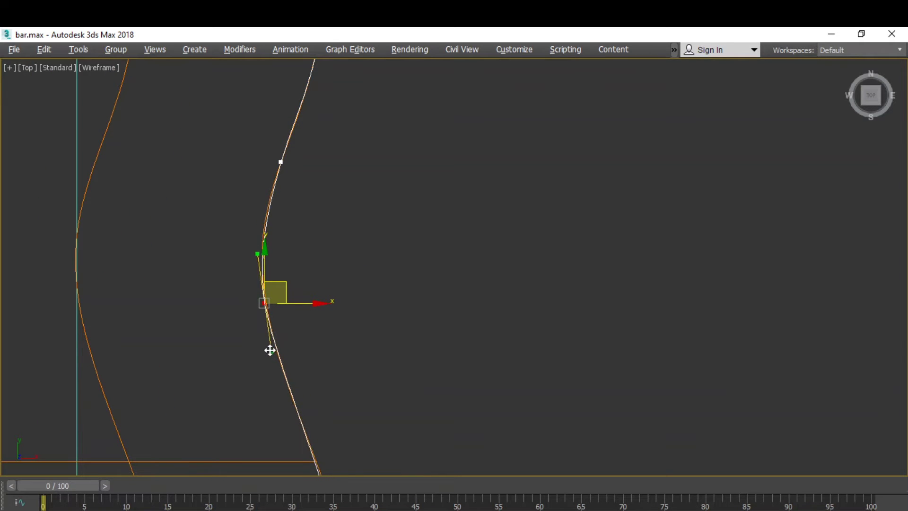
{"action": "scroll", "coordinate": [265, 263], "scroll_direction": "down", "scroll_amount": 3}
{"action": "left_click_drag", "start_coordinate": [233, 296], "coordinate": [235, 310]}
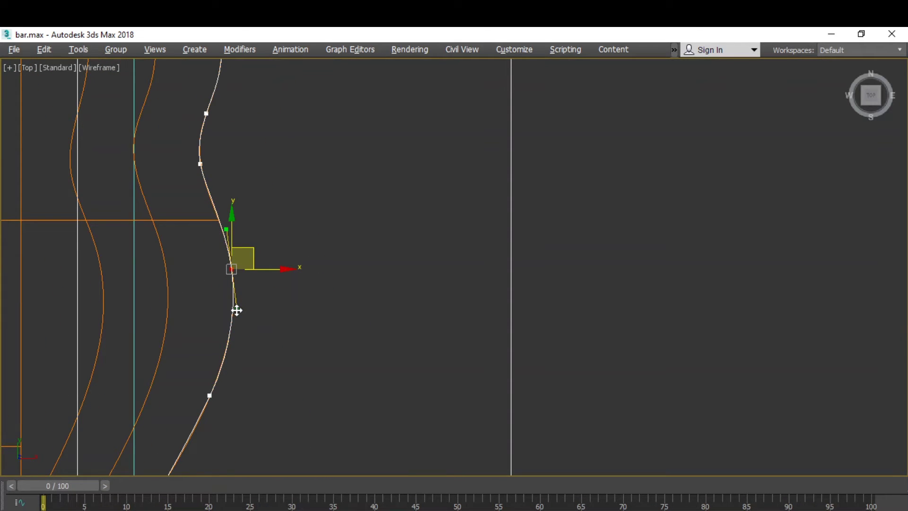
Fit the outline's lower stretch between the lower bulge and the southern wall corner to the plan's curve.
{"action": "scroll", "coordinate": [222, 407], "scroll_direction": "up", "scroll_amount": 3}
{"action": "middle_click_drag", "start_coordinate": [222, 407], "coordinate": [305, 338]}
{"action": "left_click_drag", "start_coordinate": [304, 338], "coordinate": [259, 264]}
{"action": "scroll", "coordinate": [272, 261], "scroll_direction": "down", "scroll_amount": 1}
{"action": "left_click_drag", "start_coordinate": [312, 215], "coordinate": [308, 213]}
{"action": "scroll", "coordinate": [308, 213], "scroll_direction": "down", "scroll_amount": 6}
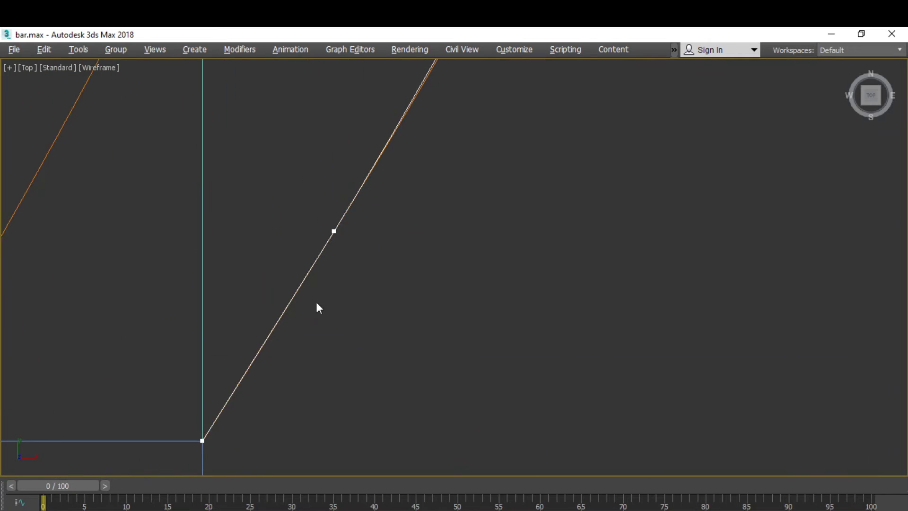
In a maximized Perspective view with the full interface restored, set the Z position of the outline vertex at the southern wall's outer corner to 0.
{"action": "key", "text": "alt+w"}
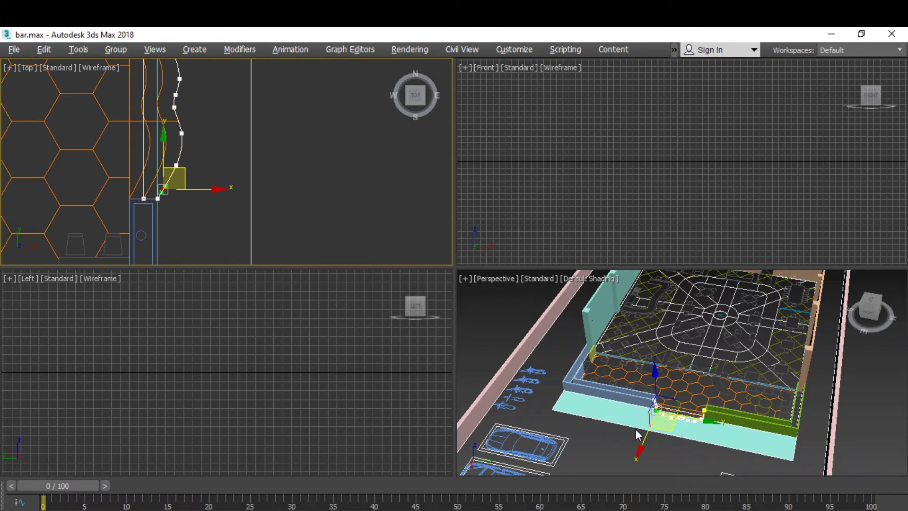
{"action": "right_click", "coordinate": [710, 425]}
{"action": "key", "text": "alt+w"}
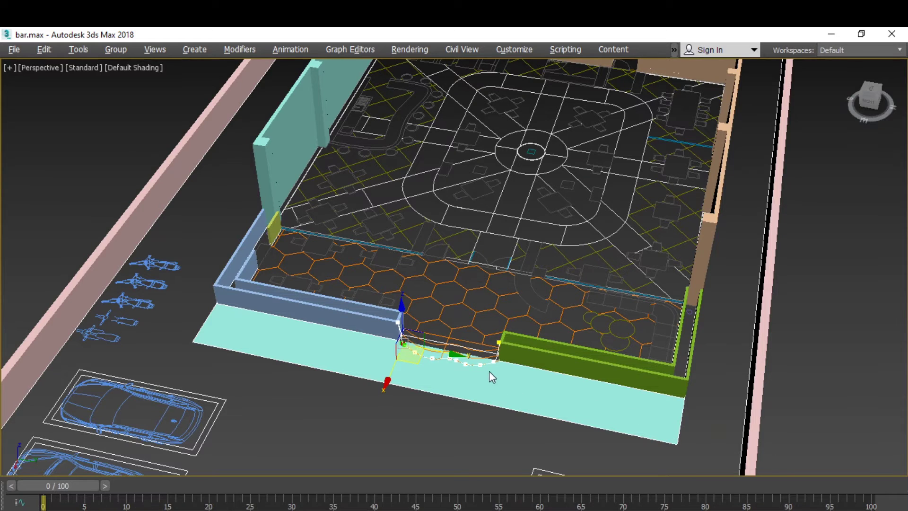
{"action": "scroll", "coordinate": [489, 371], "scroll_direction": "up", "scroll_amount": 5}
{"action": "scroll", "coordinate": [480, 358], "scroll_direction": "up", "scroll_amount": 2}
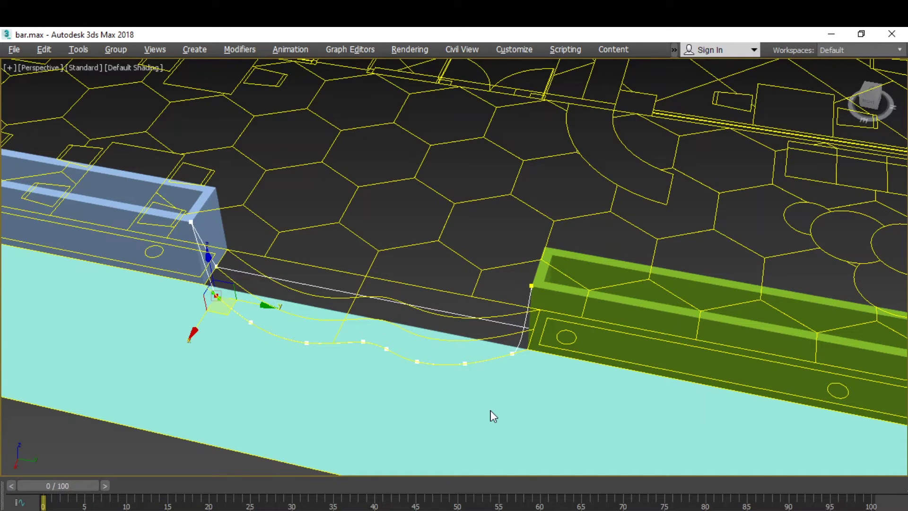
{"action": "key", "text": "ctrl+x"}
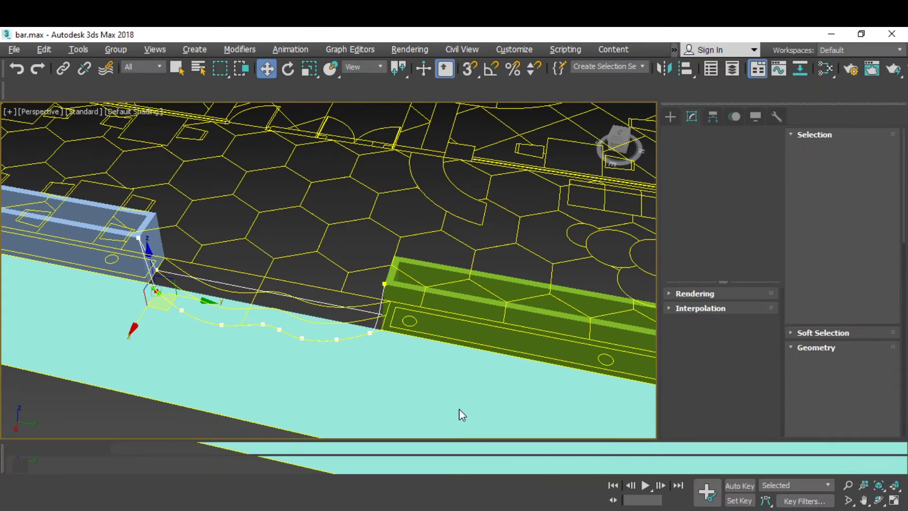
{"action": "scroll", "coordinate": [254, 318], "scroll_direction": "up", "scroll_amount": 2}
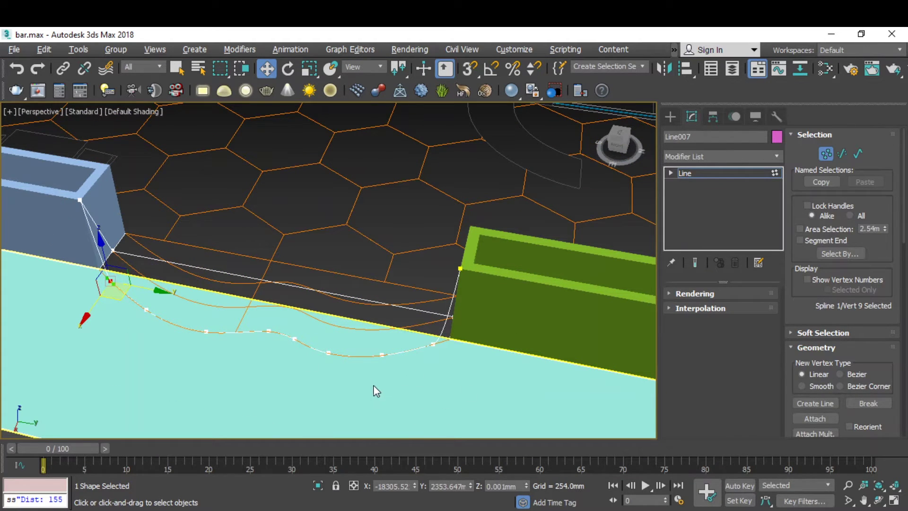
{"action": "left_click", "coordinate": [80, 200]}
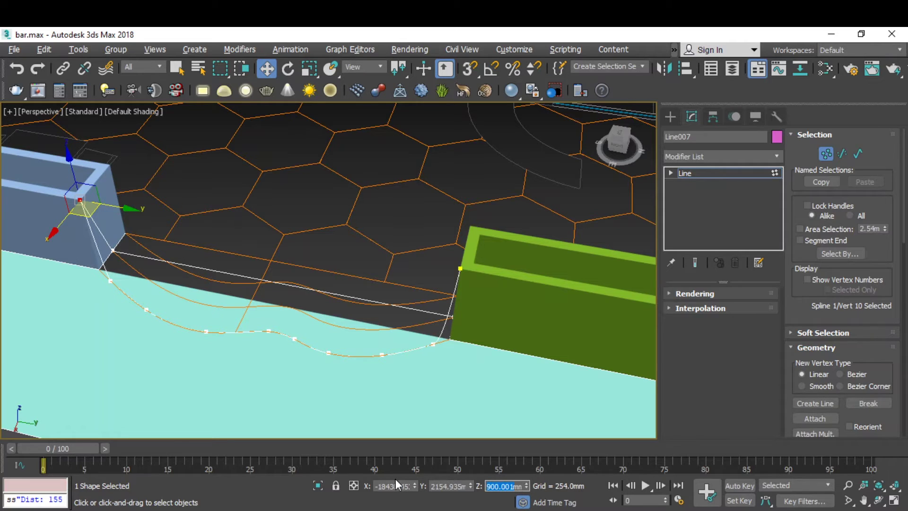
{"action": "type", "text": "0"}
{"action": "key", "text": "Return"}
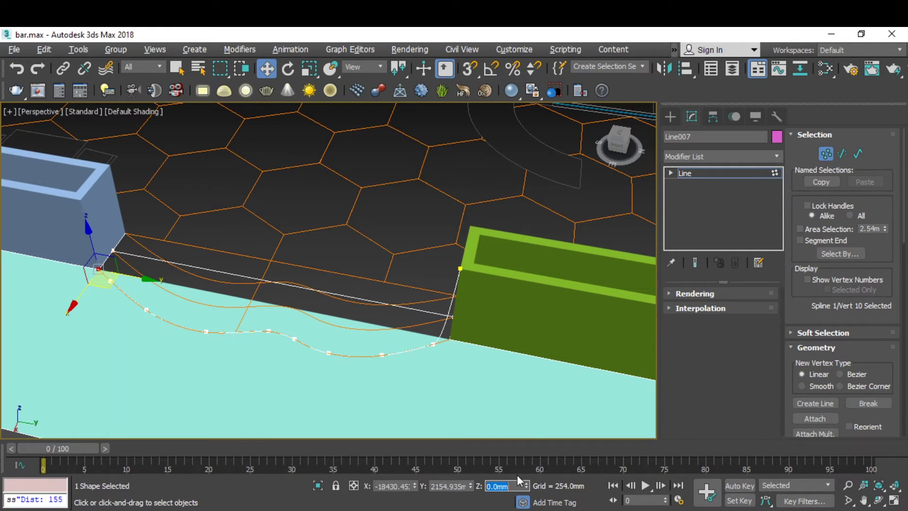
Set the Z position of the outline vertex at the green wall's outer corner to 0.
{"action": "left_click", "coordinate": [878, 501]}
{"action": "left_click_drag", "start_coordinate": [340, 302], "coordinate": [382, 244]}
{"action": "right_click", "coordinate": [382, 245]}
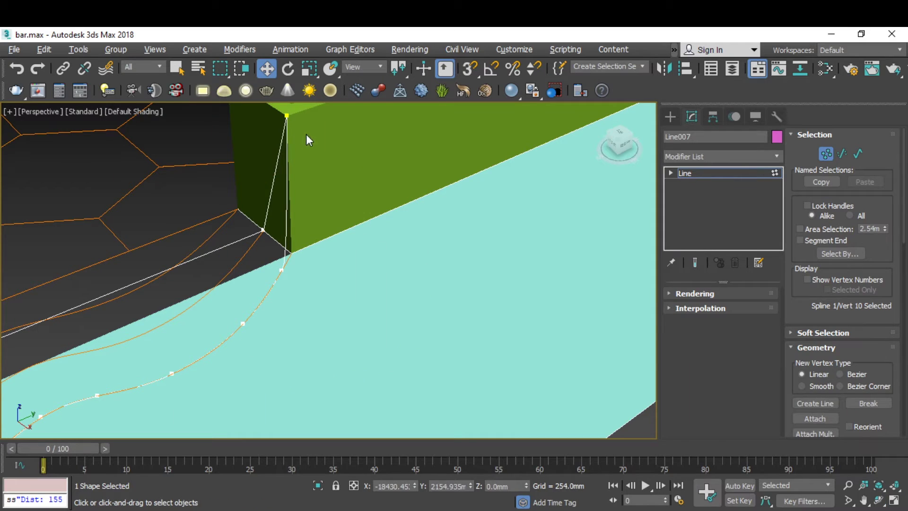
{"action": "left_click_drag", "start_coordinate": [265, 119], "coordinate": [267, 132]}
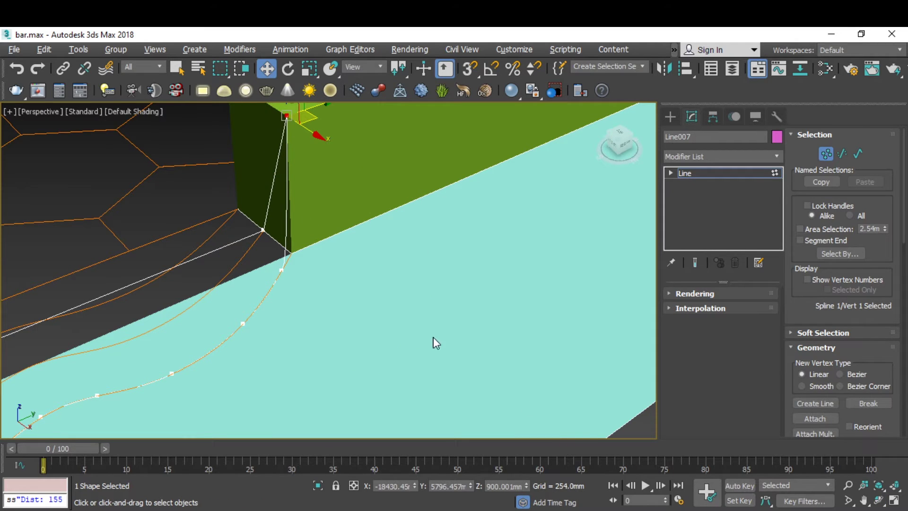
{"action": "double_click", "coordinate": [507, 486]}
{"action": "type", "text": "0"}
{"action": "key", "text": "Return"}
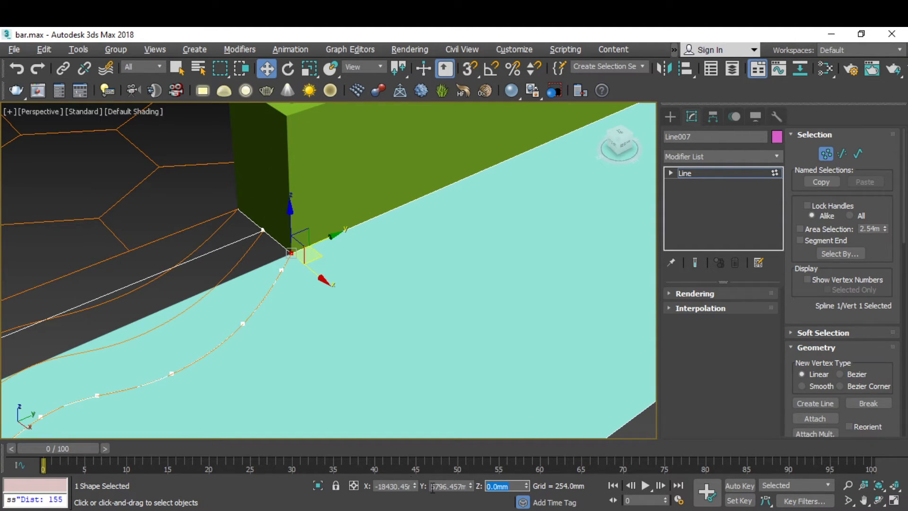
In a maximized Top view, move the outline's two inner vertices about 302 mm in negative X onto the terrace walls' inner edge.
{"action": "scroll", "coordinate": [385, 342], "scroll_direction": "down", "scroll_amount": 6}
{"action": "scroll", "coordinate": [320, 364], "scroll_direction": "up", "scroll_amount": 2}
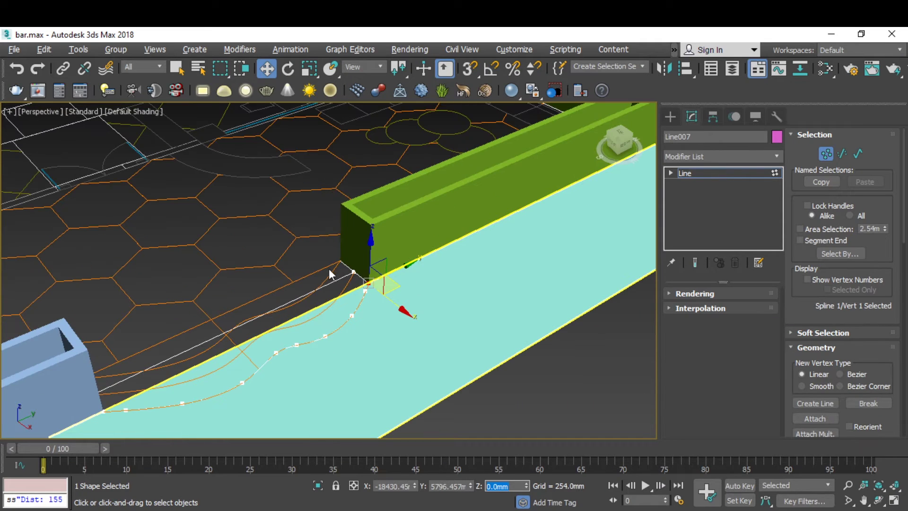
{"action": "scroll", "coordinate": [341, 234], "scroll_direction": "down", "scroll_amount": 2}
{"action": "scroll", "coordinate": [312, 299], "scroll_direction": "up", "scroll_amount": 2}
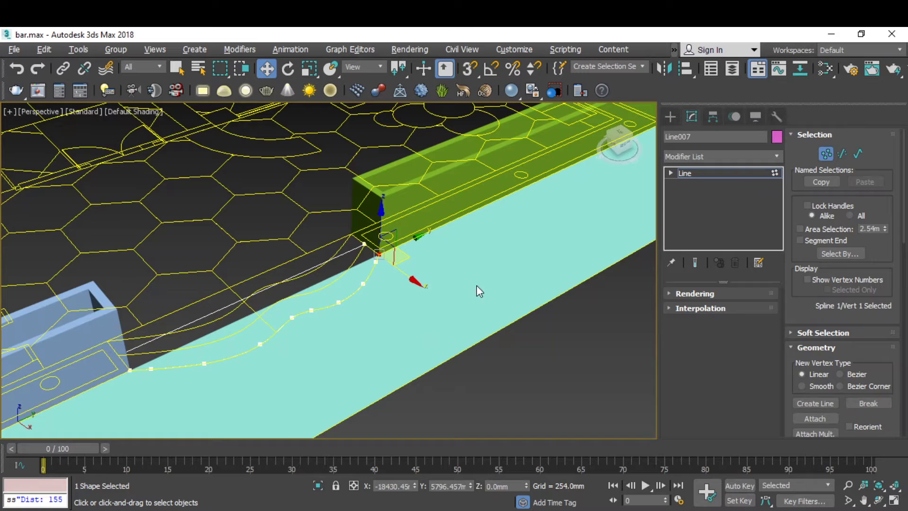
{"action": "key", "text": "alt+w"}
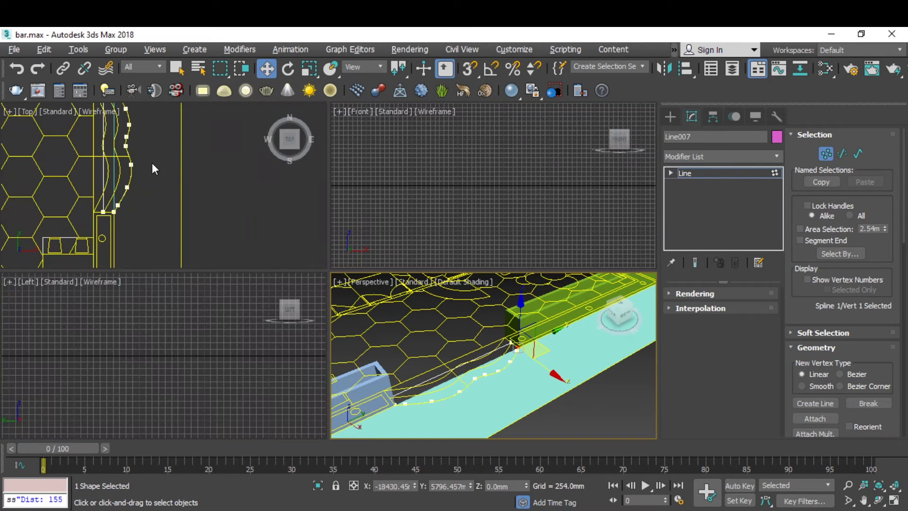
{"action": "right_click", "coordinate": [217, 186]}
{"action": "key", "text": "alt+w"}
{"action": "scroll", "coordinate": [354, 280], "scroll_direction": "down", "scroll_amount": 2}
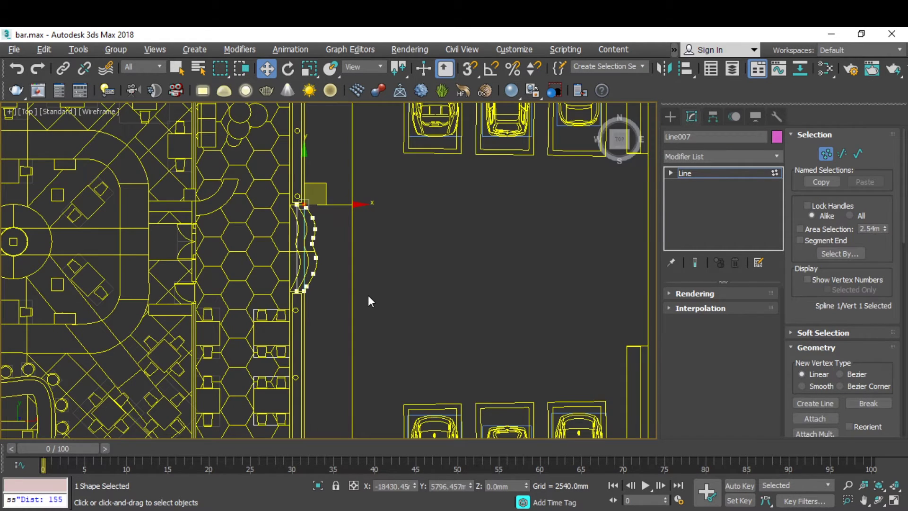
{"action": "scroll", "coordinate": [293, 202], "scroll_direction": "up", "scroll_amount": 5}
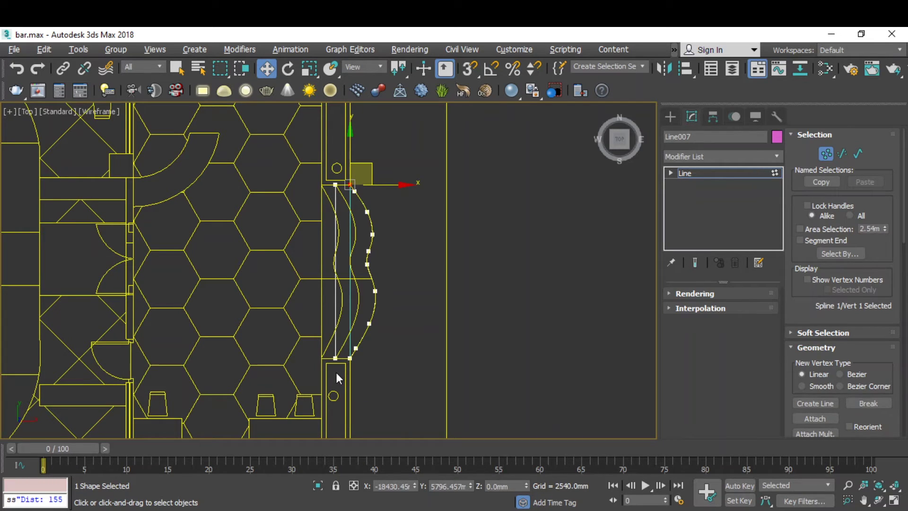
{"action": "left_click_drag", "start_coordinate": [296, 200], "coordinate": [294, 152]}
{"action": "scroll", "coordinate": [338, 358], "scroll_direction": "up", "scroll_amount": 6}
{"action": "scroll", "coordinate": [328, 377], "scroll_direction": "up", "scroll_amount": 3}
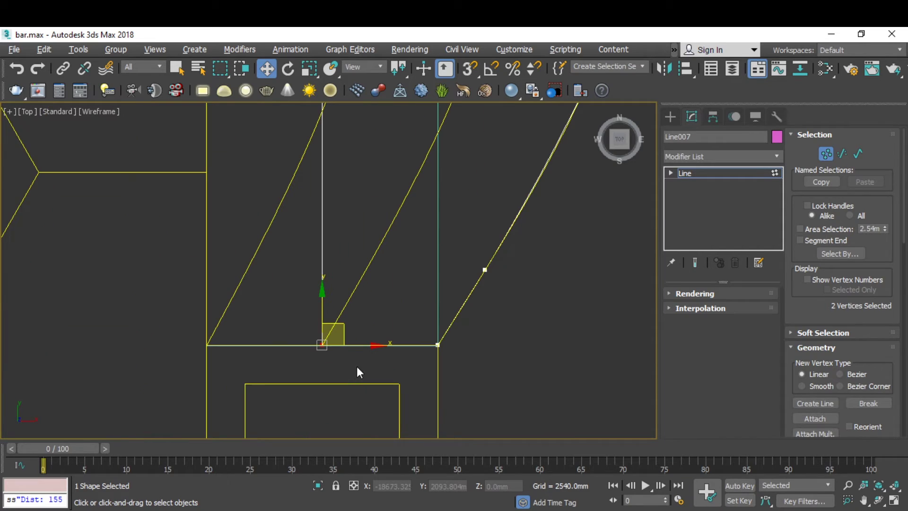
{"action": "left_click_drag", "start_coordinate": [373, 344], "coordinate": [256, 337]}
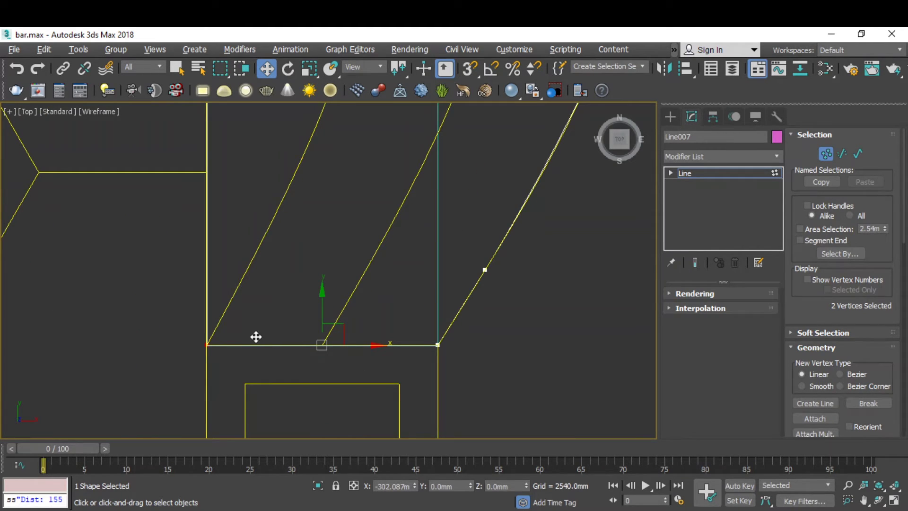
{"action": "scroll", "coordinate": [290, 373], "scroll_direction": "down", "scroll_amount": 8}
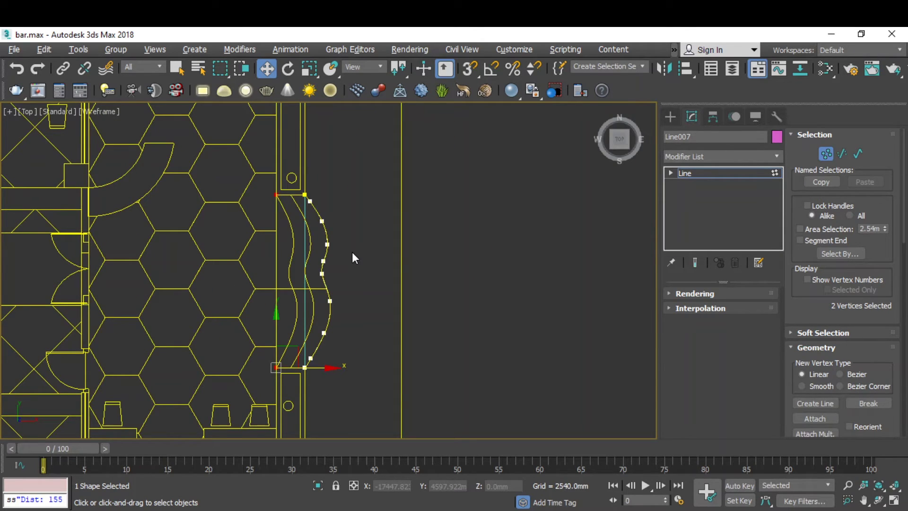
{"action": "scroll", "coordinate": [298, 211], "scroll_direction": "up", "scroll_amount": 2}
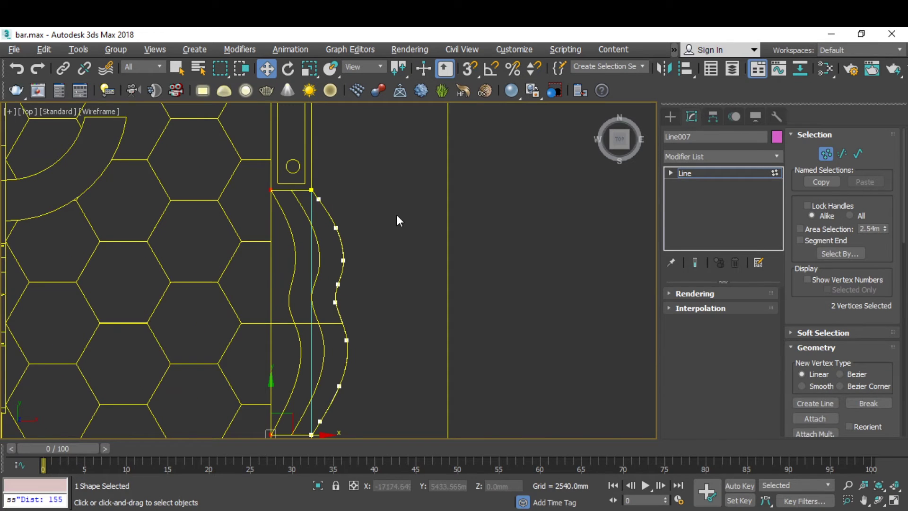
{"action": "scroll", "coordinate": [397, 215], "scroll_direction": "up", "scroll_amount": 3}
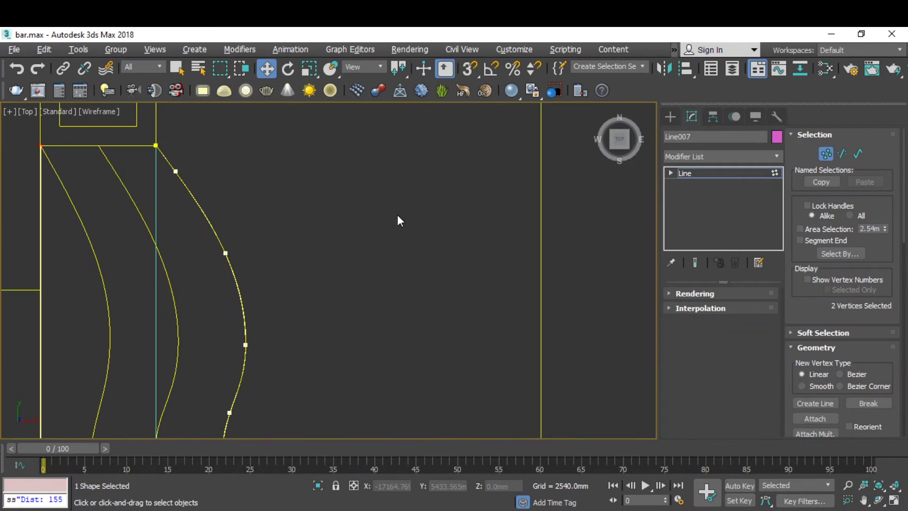
Leave vertex editing and extrude the closed curved step outline 150 mm.
{"action": "left_click", "coordinate": [825, 157]}
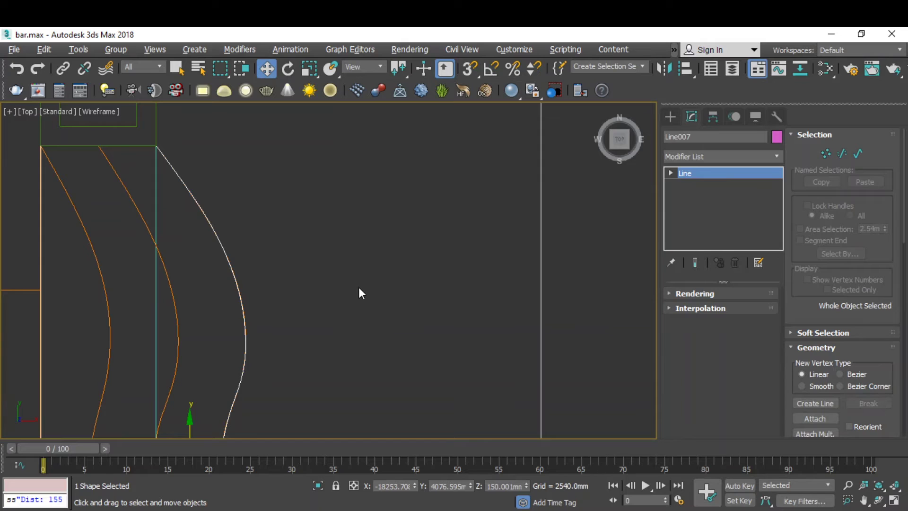
{"action": "scroll", "coordinate": [382, 271], "scroll_direction": "down", "scroll_amount": 3}
{"action": "scroll", "coordinate": [382, 271], "scroll_direction": "down", "scroll_amount": 3}
{"action": "scroll", "coordinate": [493, 302], "scroll_direction": "up", "scroll_amount": 3}
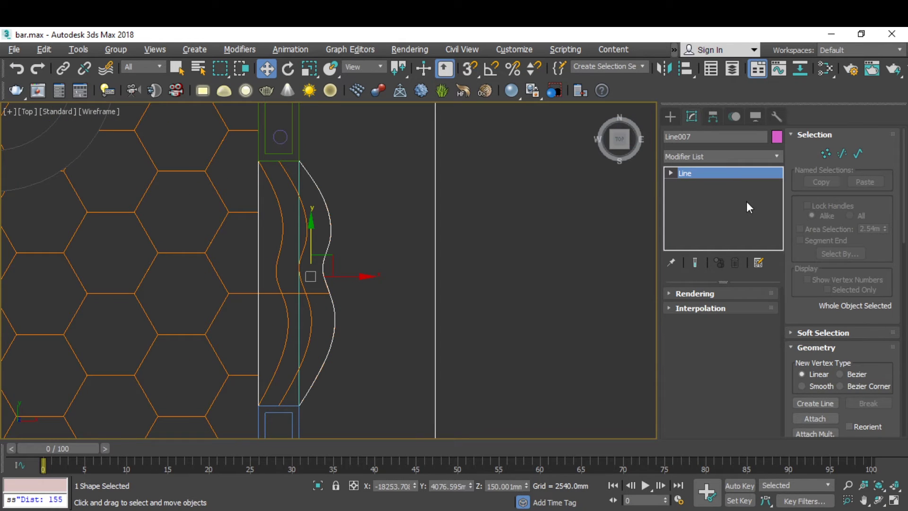
{"action": "left_click", "coordinate": [720, 155]}
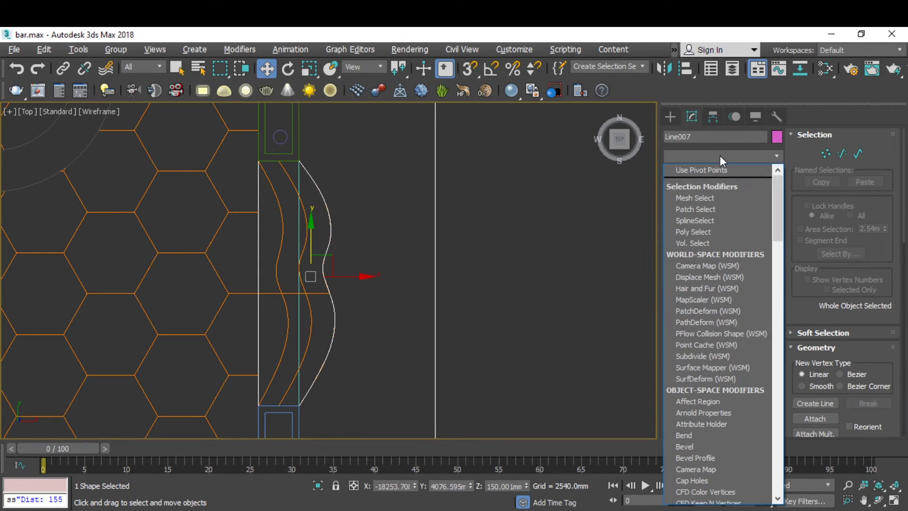
{"action": "key", "text": "e"}
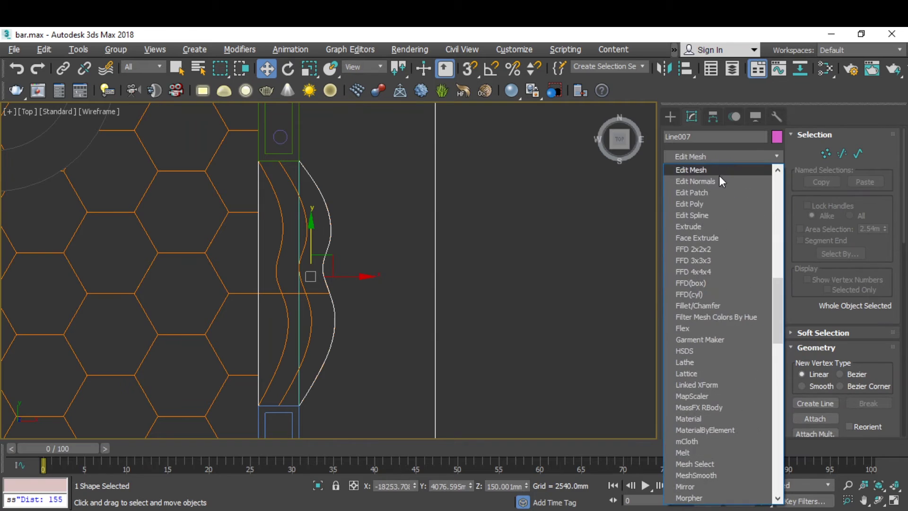
{"action": "left_click", "coordinate": [715, 226]}
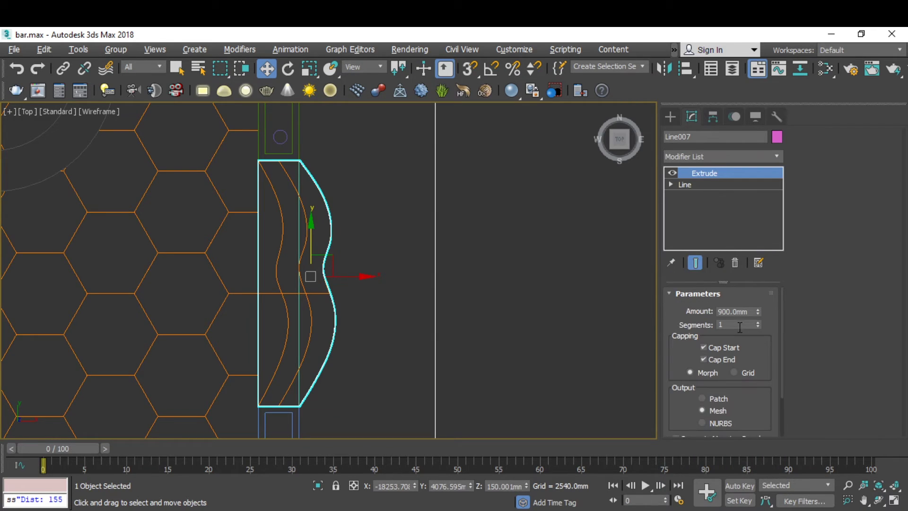
{"action": "left_click_drag", "start_coordinate": [740, 312], "coordinate": [717, 312]}
{"action": "type", "text": "150"}
{"action": "key", "text": "Return"}
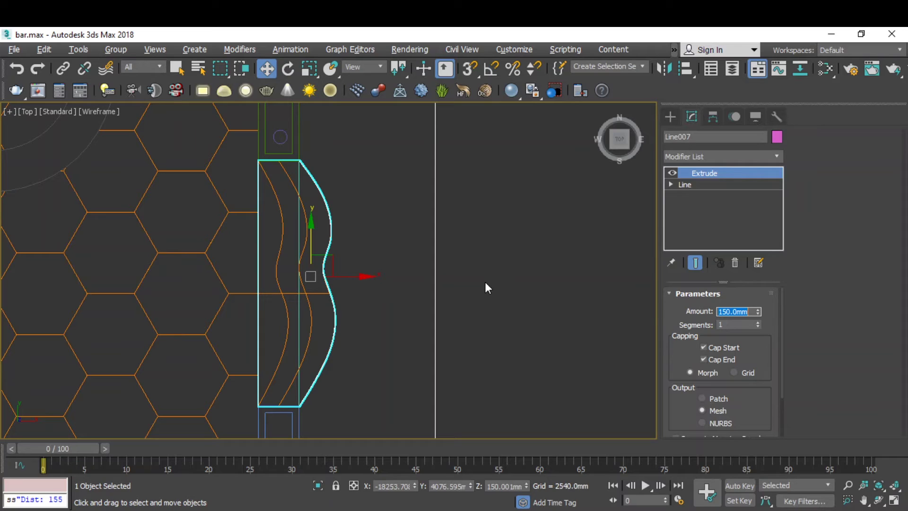
Change the curved step's extrusion amount to 130 mm.
{"action": "type", "text": "13"}
{"action": "type", "text": "0"}
{"action": "key", "text": "Return"}
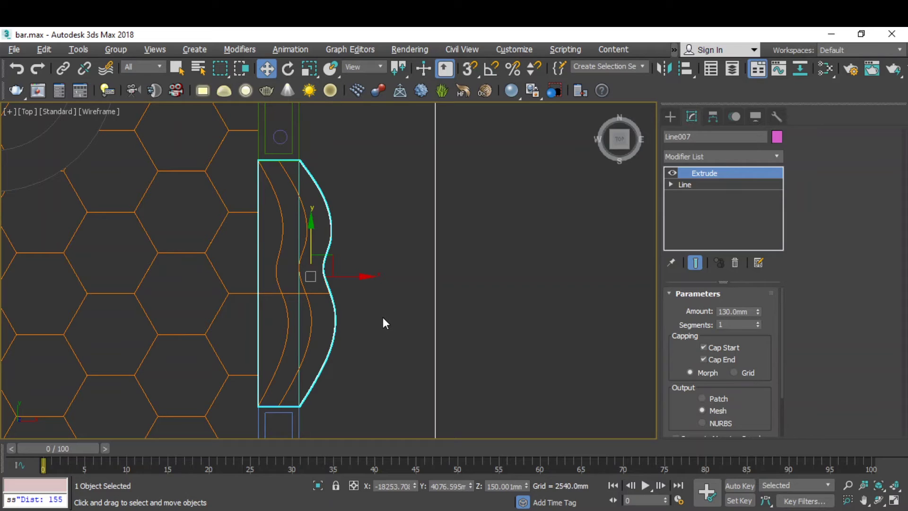
Examine the extruded step's height and fit between the low walls in the Front, Left and Perspective views.
{"action": "key", "text": "alt+w"}
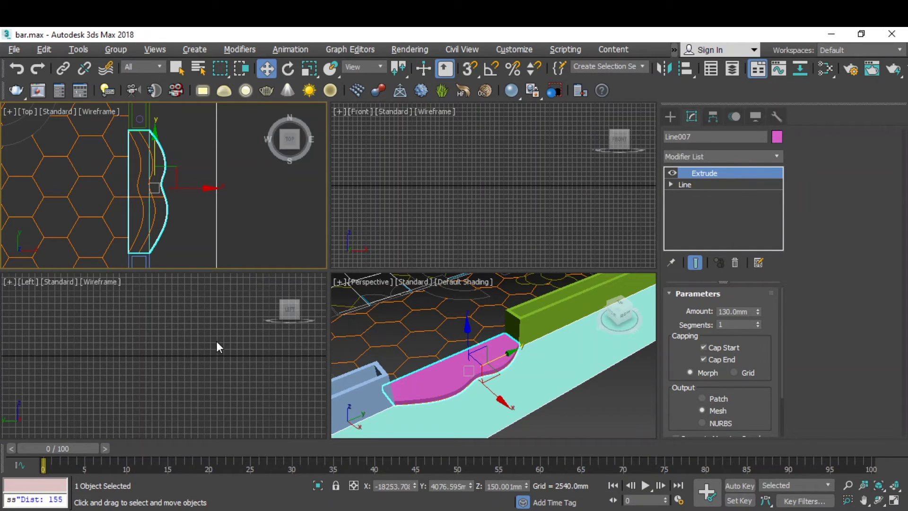
{"action": "scroll", "coordinate": [217, 342], "scroll_direction": "up", "scroll_amount": 5}
{"action": "scroll", "coordinate": [529, 183], "scroll_direction": "up", "scroll_amount": 5}
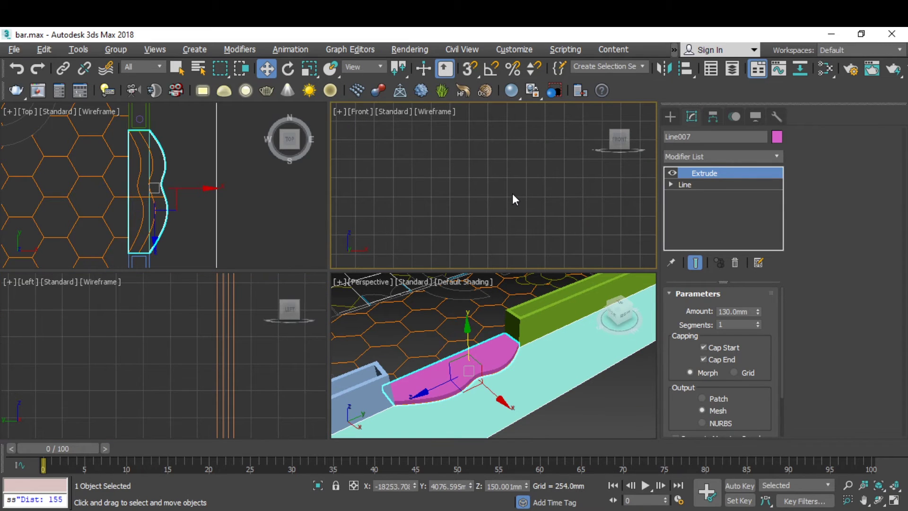
{"action": "scroll", "coordinate": [508, 196], "scroll_direction": "down", "scroll_amount": 4}
{"action": "scroll", "coordinate": [433, 237], "scroll_direction": "down", "scroll_amount": 2}
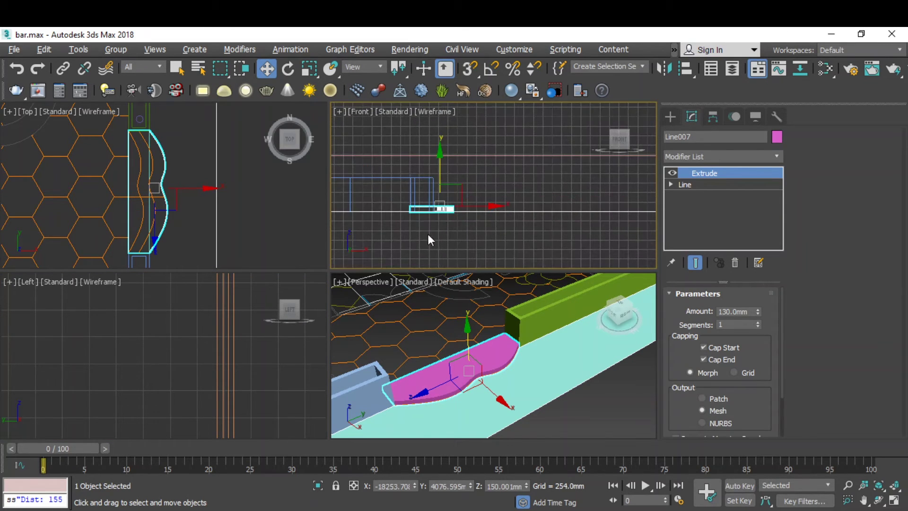
{"action": "scroll", "coordinate": [430, 215], "scroll_direction": "up", "scroll_amount": 4}
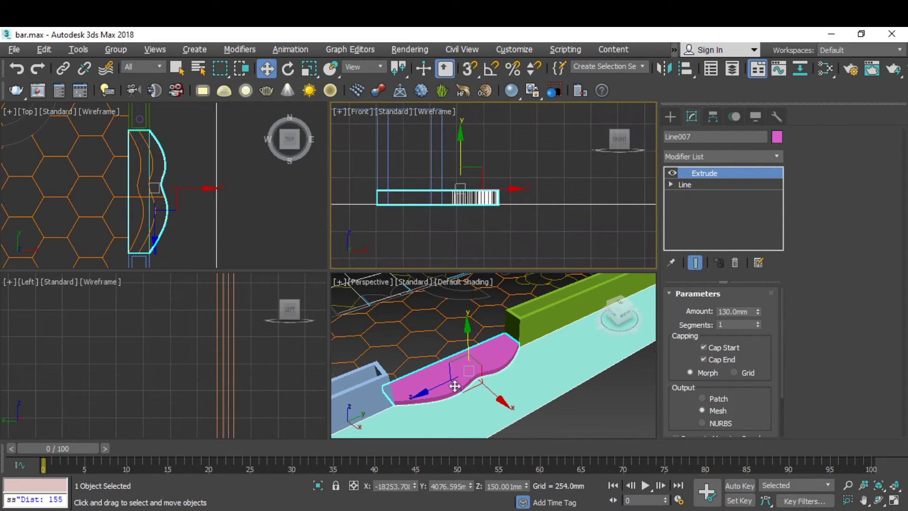
{"action": "scroll", "coordinate": [186, 357], "scroll_direction": "down", "scroll_amount": 3}
{"action": "scroll", "coordinate": [186, 356], "scroll_direction": "down", "scroll_amount": 2}
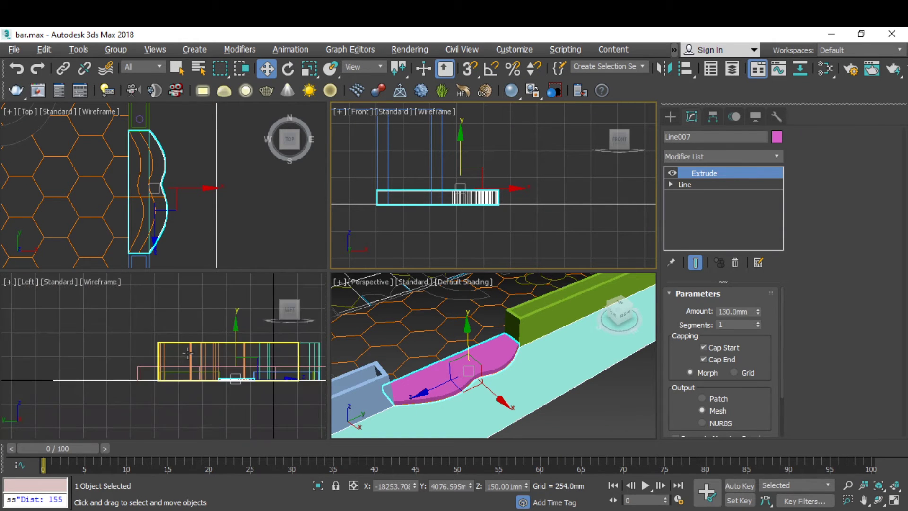
{"action": "scroll", "coordinate": [254, 388], "scroll_direction": "down", "scroll_amount": 2}
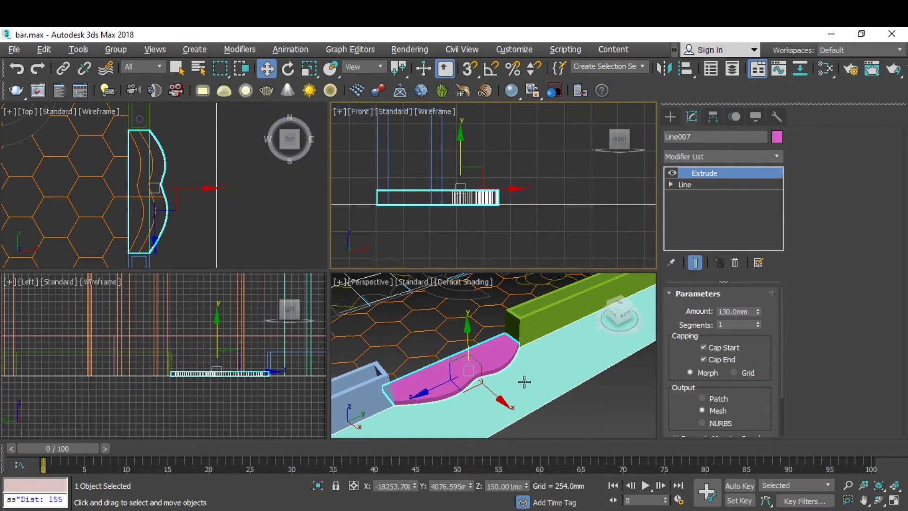
{"action": "key", "text": "alt+w"}
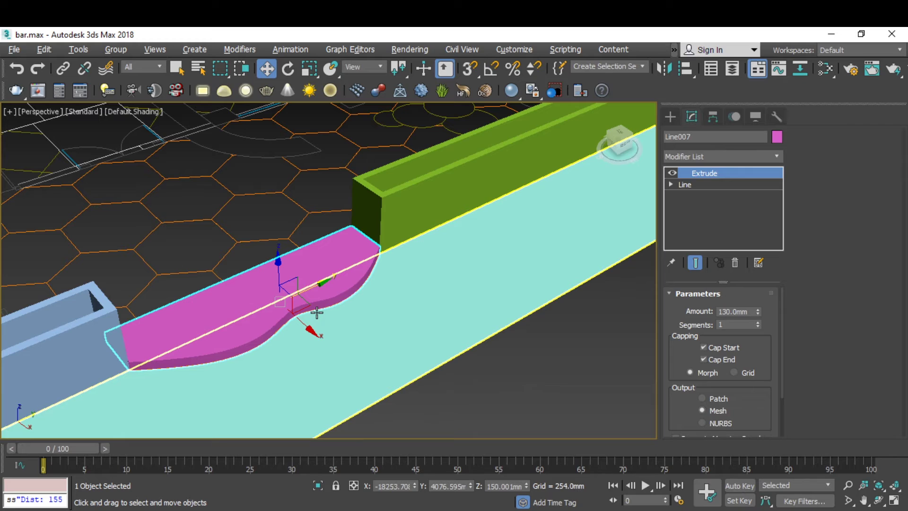
{"action": "scroll", "coordinate": [209, 314], "scroll_direction": "up", "scroll_amount": 3}
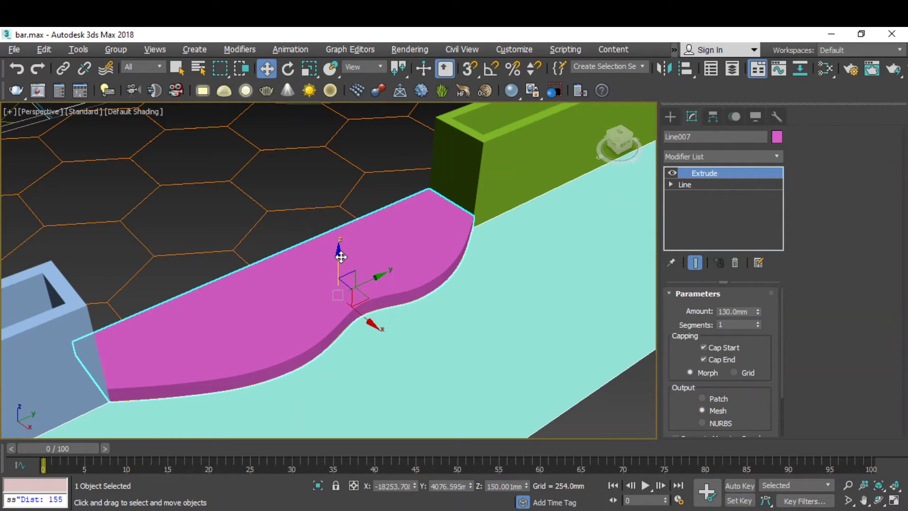
In a maximized Front view, clone the curved step upward as one independent copy at a Z position of about 293 mm.
{"action": "key", "text": "alt+w"}
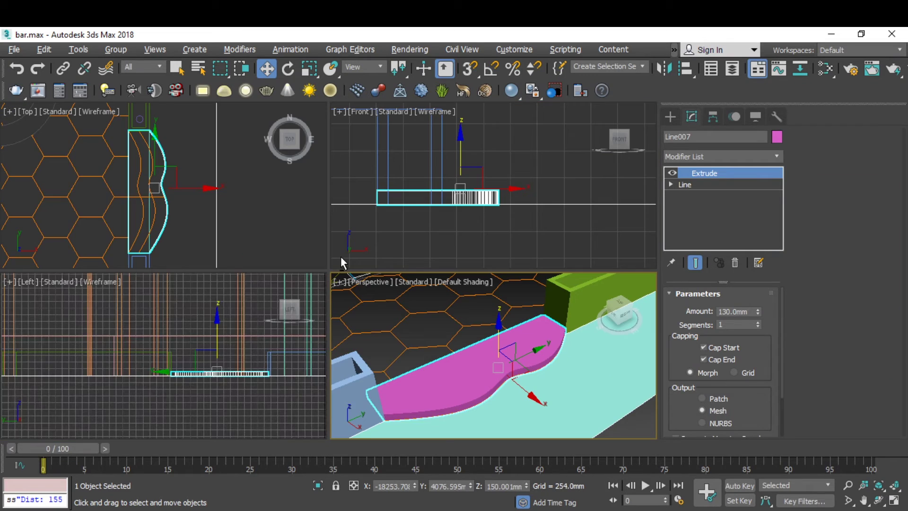
{"action": "right_click", "coordinate": [493, 225]}
{"action": "key", "text": "alt+w"}
{"action": "scroll", "coordinate": [243, 345], "scroll_direction": "down", "scroll_amount": 2}
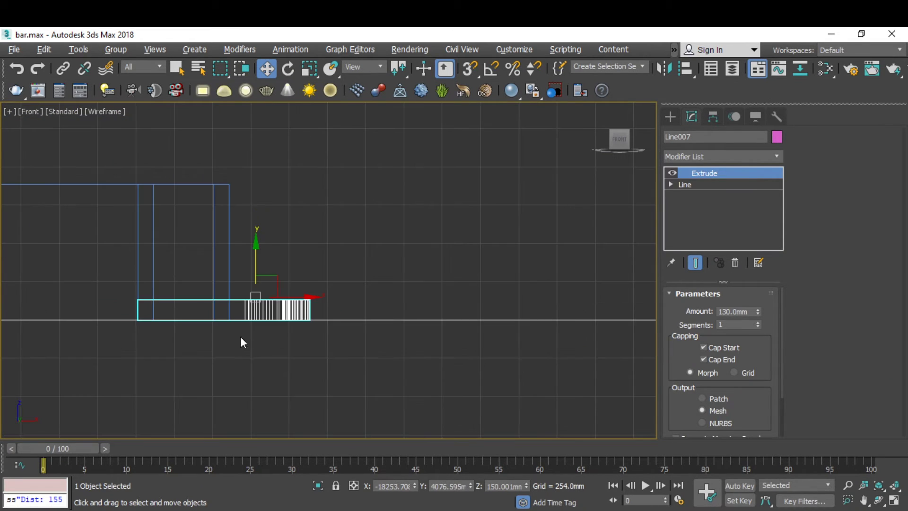
{"action": "scroll", "coordinate": [260, 318], "scroll_direction": "up", "scroll_amount": 5}
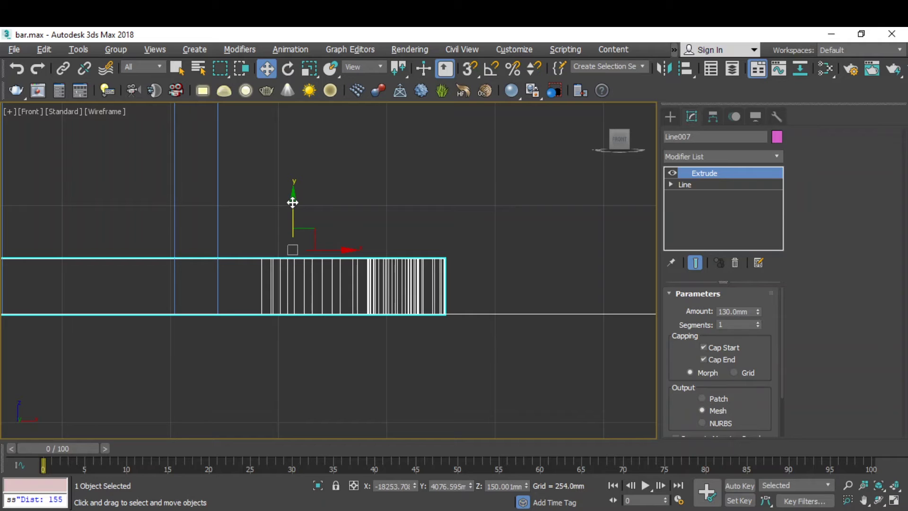
{"action": "left_click_drag", "start_coordinate": [294, 203], "coordinate": [305, 142], "text": "shift"}
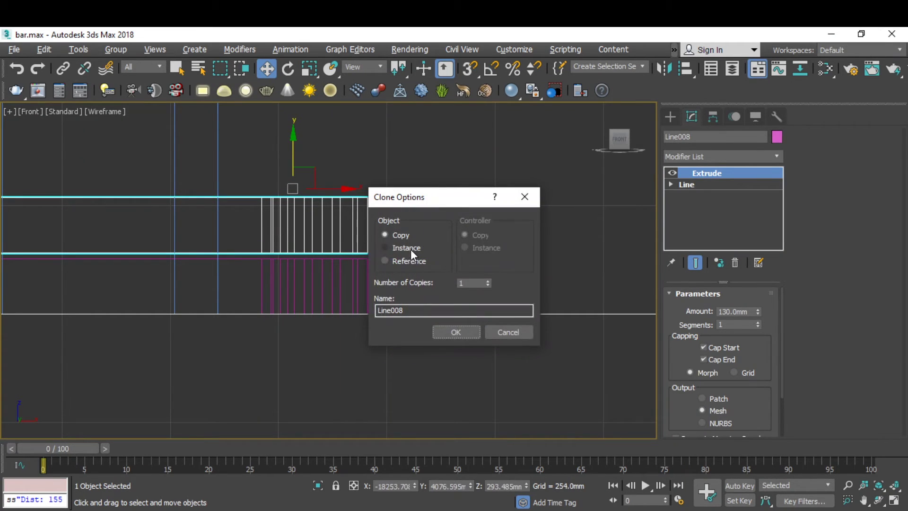
{"action": "left_click", "coordinate": [454, 332]}
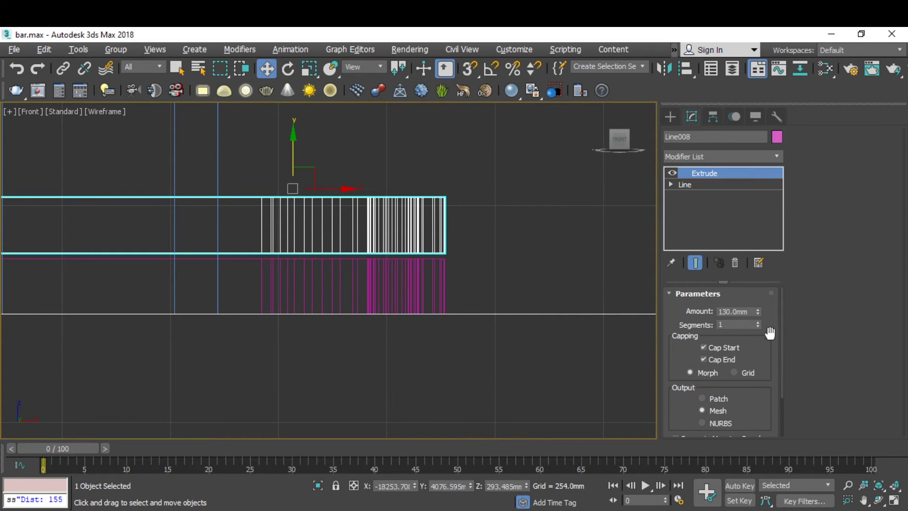
Set the upper copy's extrusion amount to 20 mm.
{"action": "double_click", "coordinate": [752, 313]}
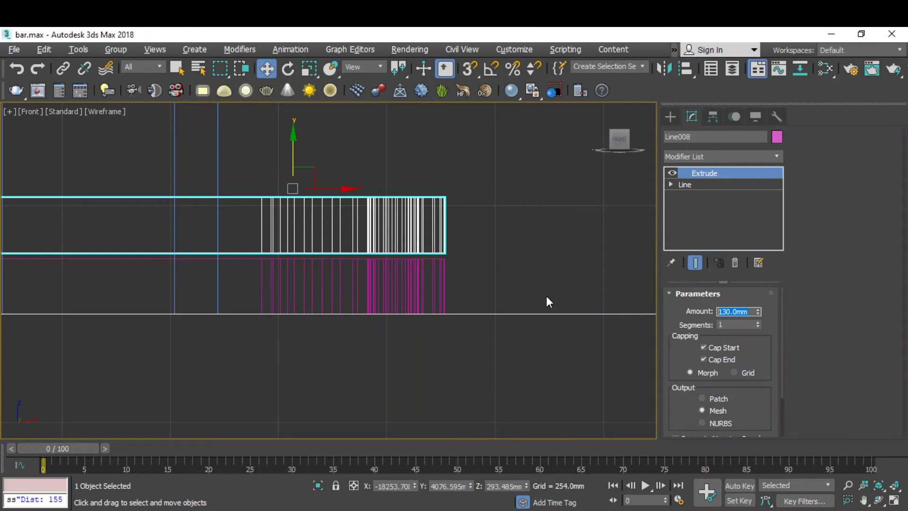
{"action": "type", "text": "20"}
{"action": "key", "text": "Return"}
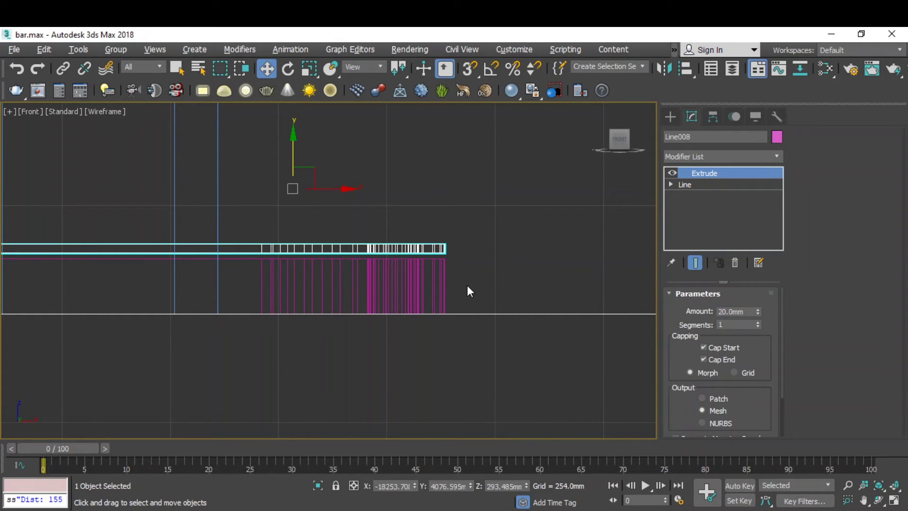
In the Top view, move the 20 mm upper tread outward along X by about 50 mm so it overhangs the step below.
{"action": "key", "text": "alt+w"}
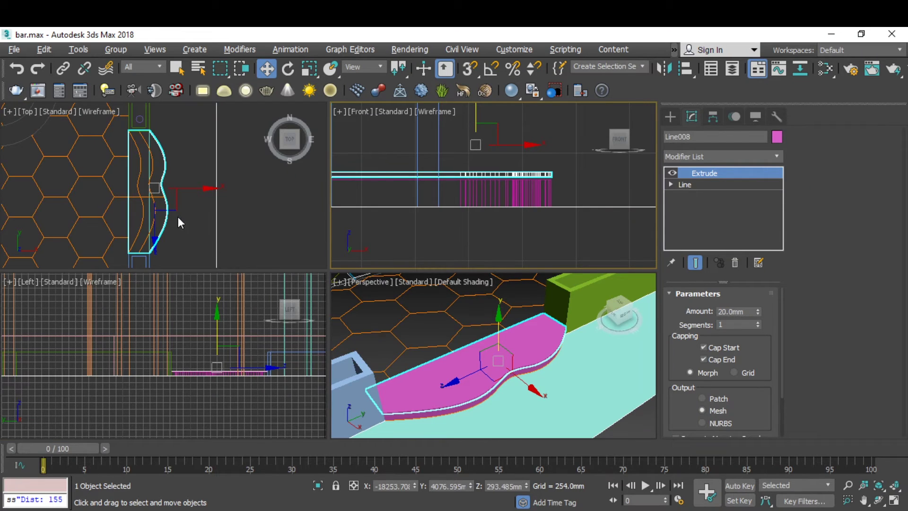
{"action": "scroll", "coordinate": [175, 208], "scroll_direction": "up", "scroll_amount": 3}
{"action": "key", "text": "alt+w"}
{"action": "scroll", "coordinate": [338, 256], "scroll_direction": "down", "scroll_amount": 2}
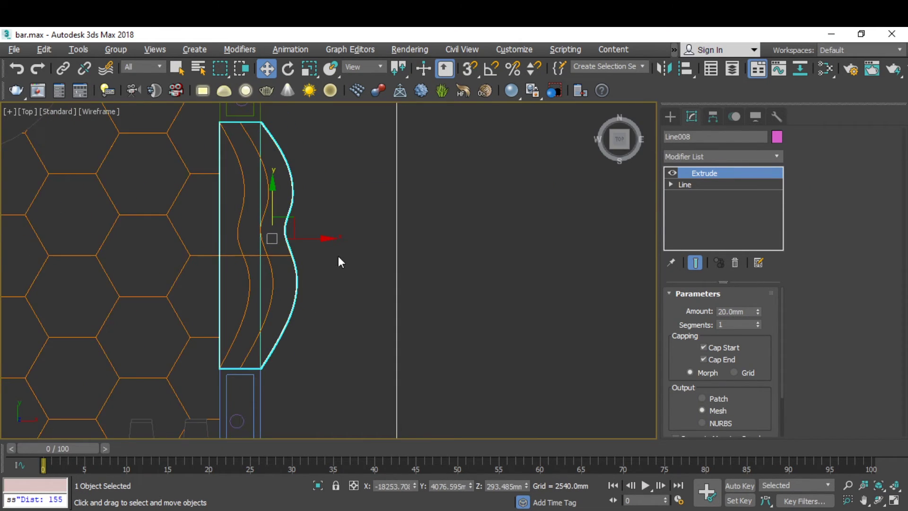
{"action": "scroll", "coordinate": [313, 239], "scroll_direction": "up", "scroll_amount": 4}
{"action": "left_click_drag", "start_coordinate": [282, 240], "coordinate": [288, 239]}
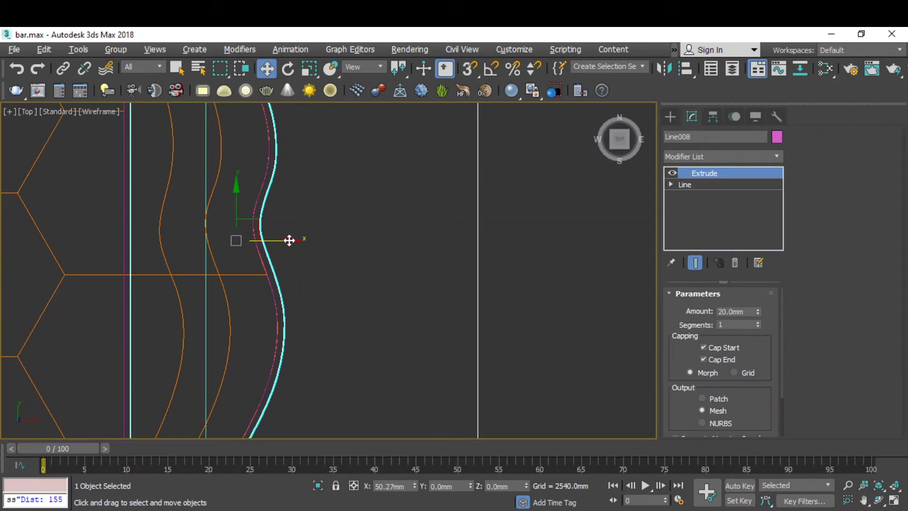
{"action": "scroll", "coordinate": [294, 265], "scroll_direction": "down", "scroll_amount": 4}
{"action": "scroll", "coordinate": [265, 138], "scroll_direction": "up", "scroll_amount": 4}
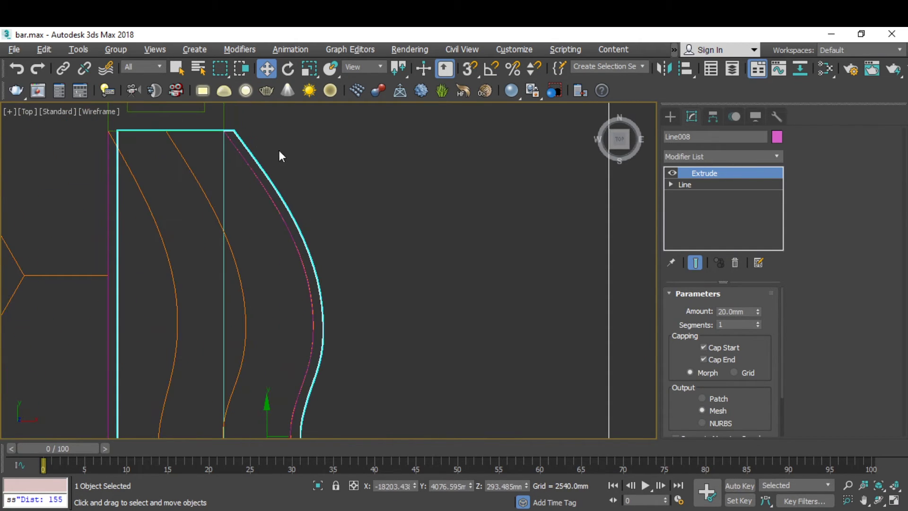
{"action": "scroll", "coordinate": [299, 160], "scroll_direction": "down", "scroll_amount": 4}
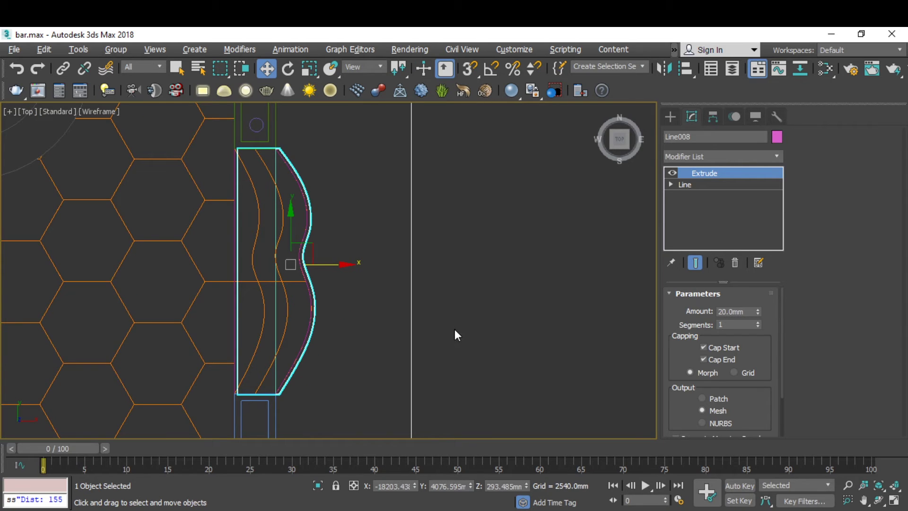
Center the upper tread's pivot on the object, affecting the pivot only.
{"action": "key", "text": "alt+w"}
{"action": "right_click", "coordinate": [542, 211]}
{"action": "key", "text": "alt+w"}
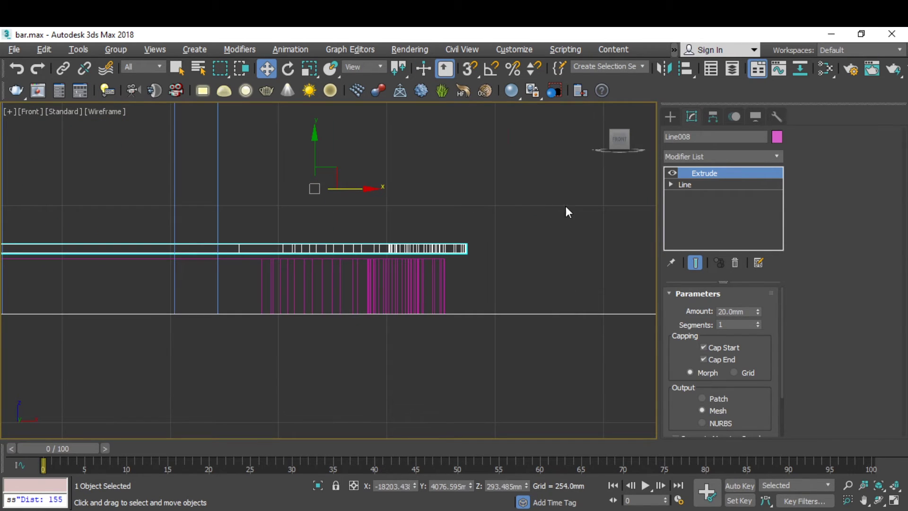
{"action": "scroll", "coordinate": [450, 276], "scroll_direction": "up", "scroll_amount": 3}
{"action": "scroll", "coordinate": [487, 269], "scroll_direction": "down", "scroll_amount": 5}
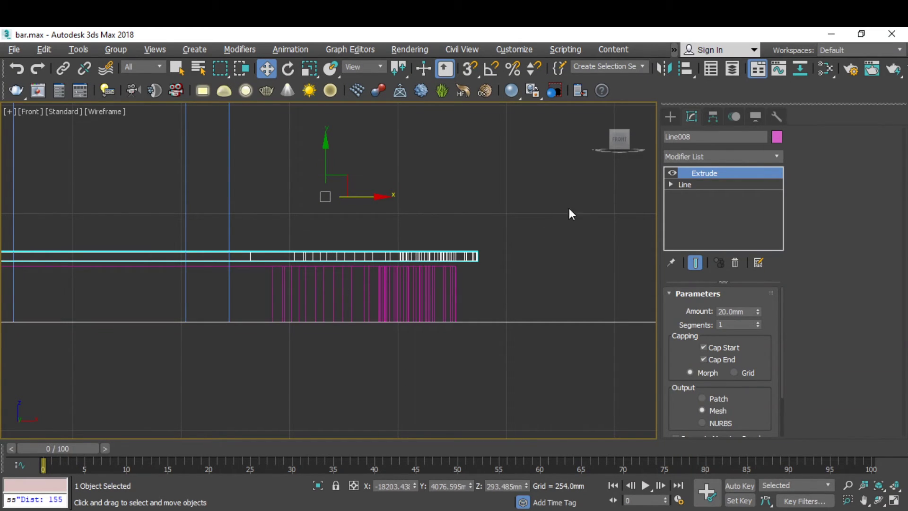
{"action": "left_click", "coordinate": [711, 116]}
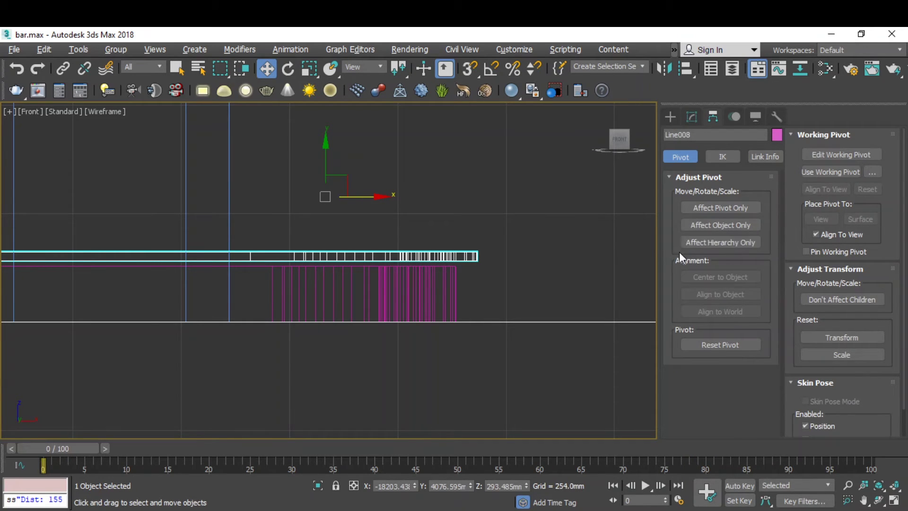
{"action": "left_click", "coordinate": [751, 206]}
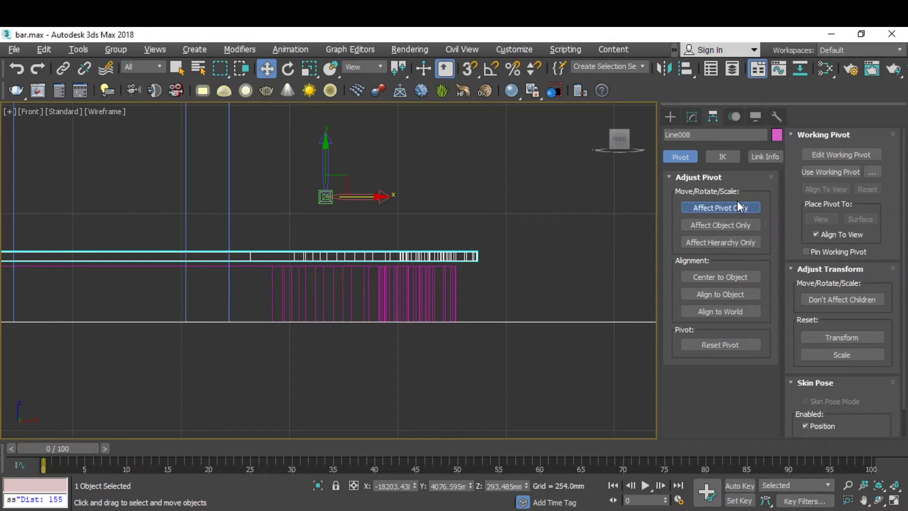
{"action": "left_click", "coordinate": [717, 277]}
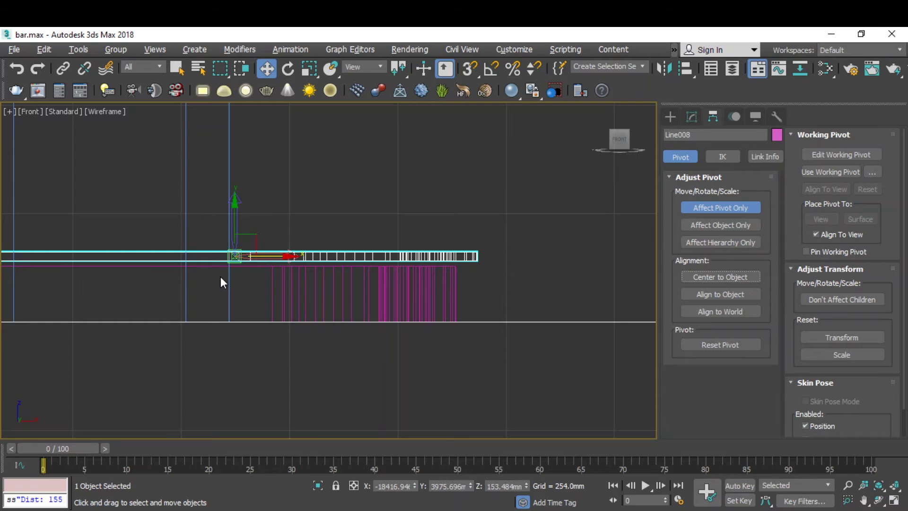
{"action": "scroll", "coordinate": [221, 275], "scroll_direction": "up", "scroll_amount": 5}
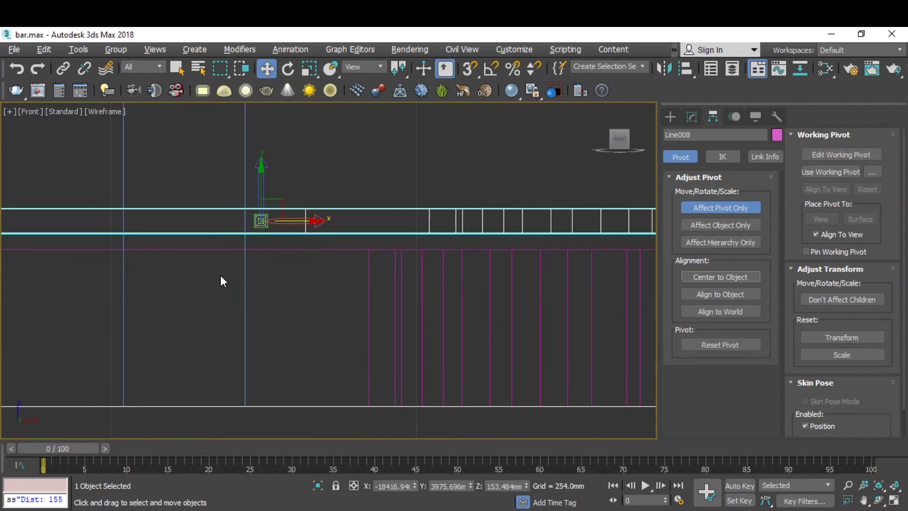
{"action": "left_click", "coordinate": [718, 206]}
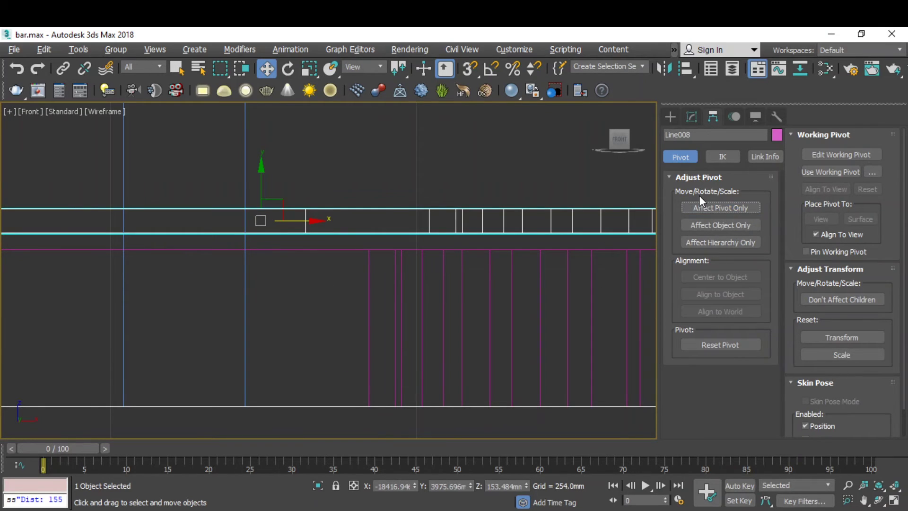
In the Front view, lower the tread toward the top of the curved step, to a Z position of about 140.1 mm.
{"action": "left_click", "coordinate": [670, 116]}
{"action": "scroll", "coordinate": [302, 230], "scroll_direction": "up", "scroll_amount": 2}
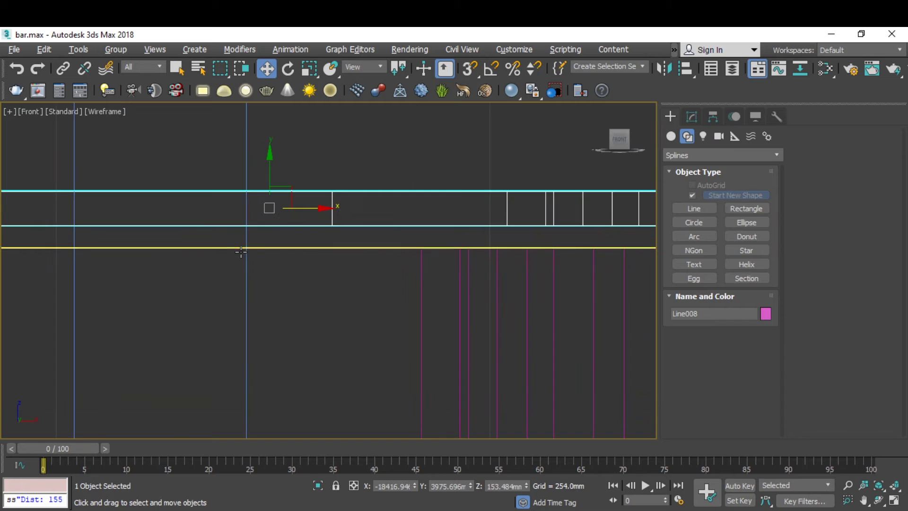
{"action": "left_click_drag", "start_coordinate": [269, 156], "coordinate": [267, 177]}
{"action": "scroll", "coordinate": [279, 253], "scroll_direction": "up", "scroll_amount": 6}
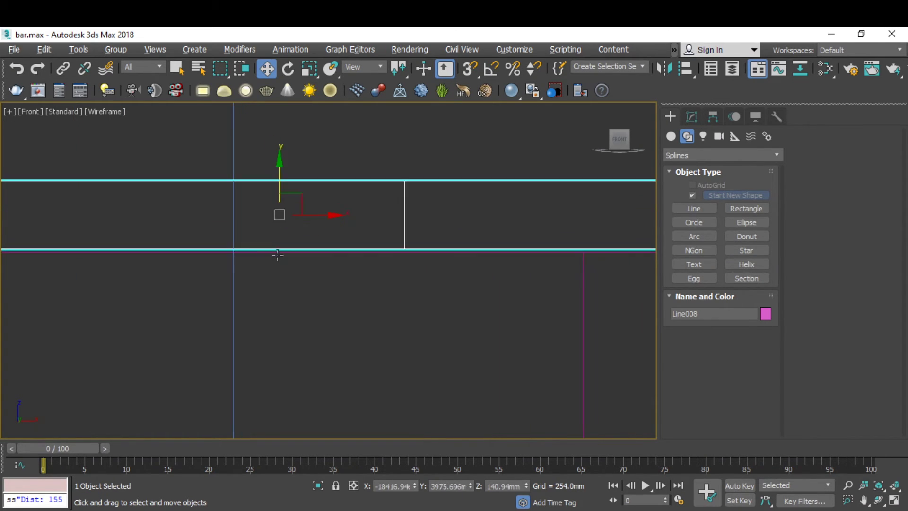
{"action": "scroll", "coordinate": [276, 165], "scroll_direction": "up", "scroll_amount": 2}
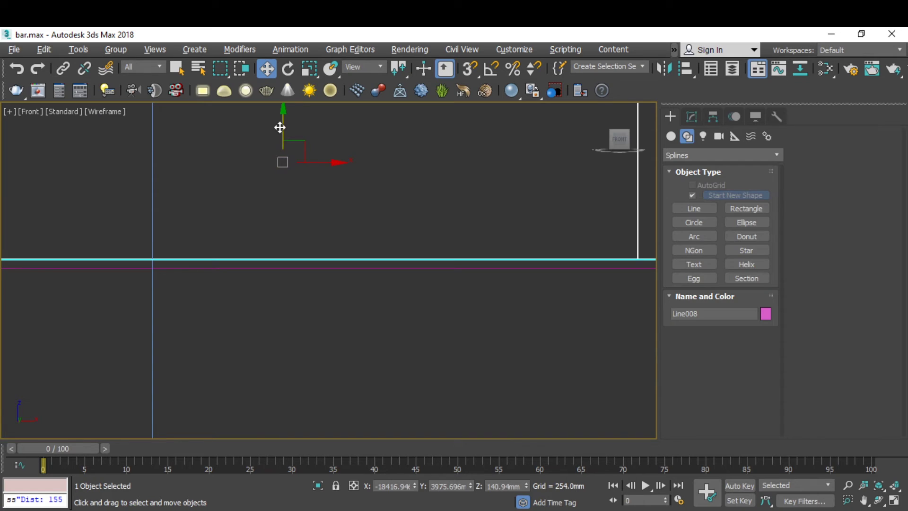
{"action": "left_click_drag", "start_coordinate": [282, 118], "coordinate": [283, 127]}
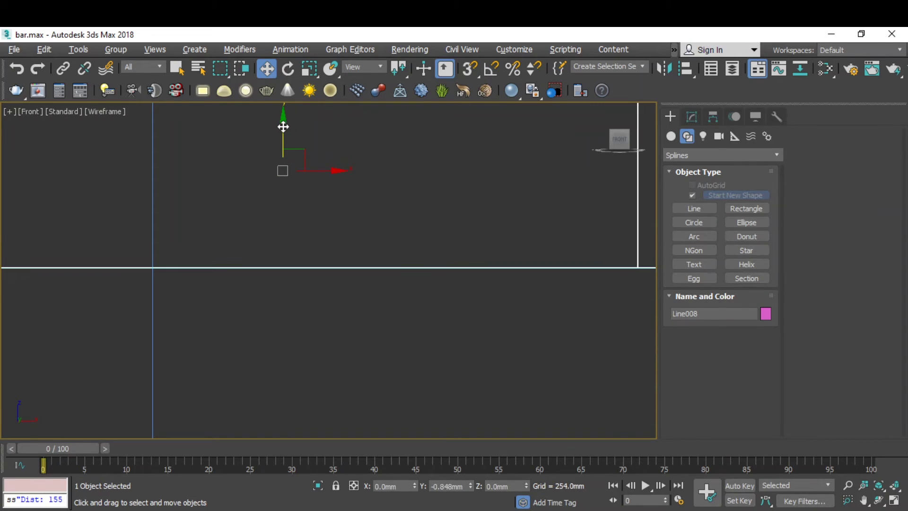
Close the remaining gap under the tread by lowering it to a Z position of about 140.005 mm.
{"action": "scroll", "coordinate": [296, 251], "scroll_direction": "up", "scroll_amount": 3}
{"action": "scroll", "coordinate": [297, 316], "scroll_direction": "up", "scroll_amount": 1}
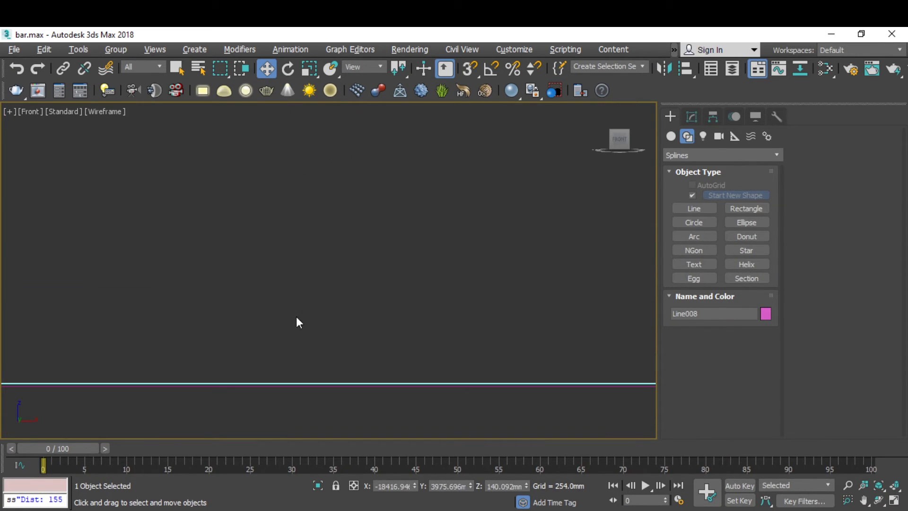
{"action": "scroll", "coordinate": [284, 393], "scroll_direction": "up", "scroll_amount": 2}
{"action": "middle_click_drag", "start_coordinate": [271, 397], "coordinate": [279, 316]}
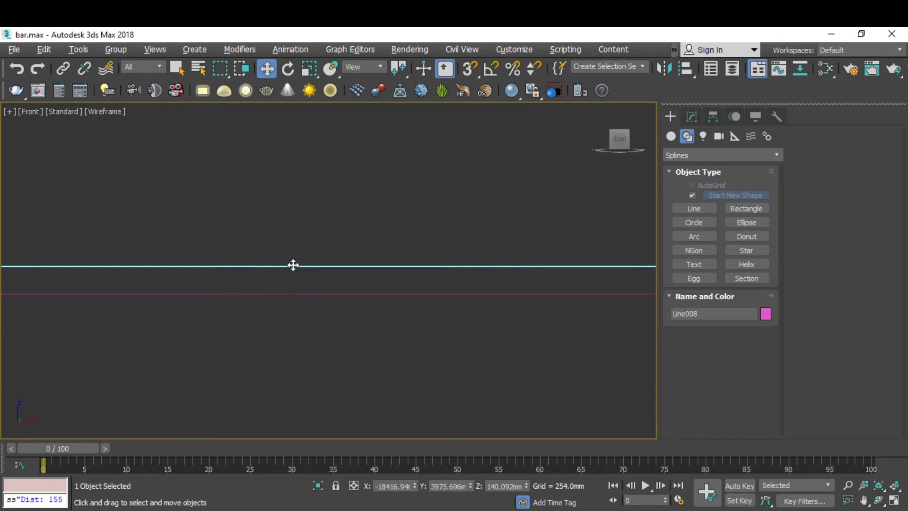
{"action": "left_click_drag", "start_coordinate": [293, 265], "coordinate": [291, 284]}
{"action": "scroll", "coordinate": [277, 292], "scroll_direction": "down", "scroll_amount": 10}
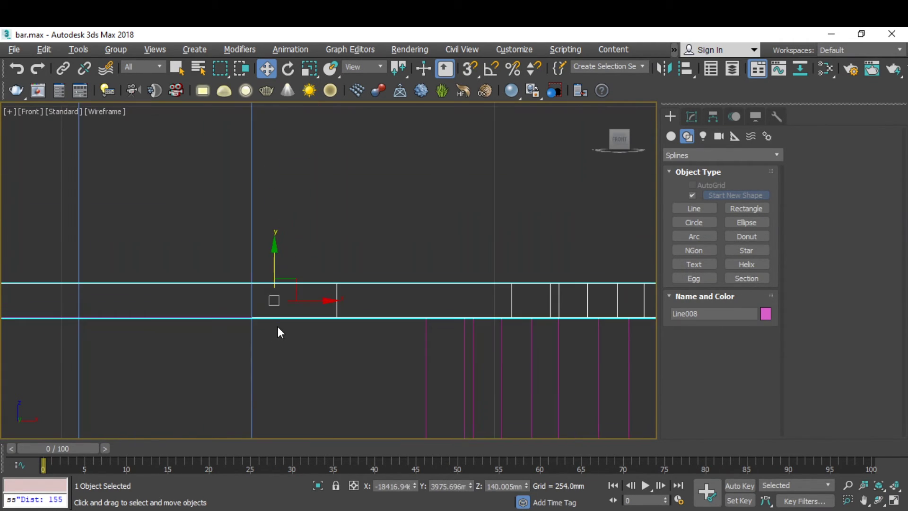
{"action": "scroll", "coordinate": [265, 308], "scroll_direction": "down", "scroll_amount": 5}
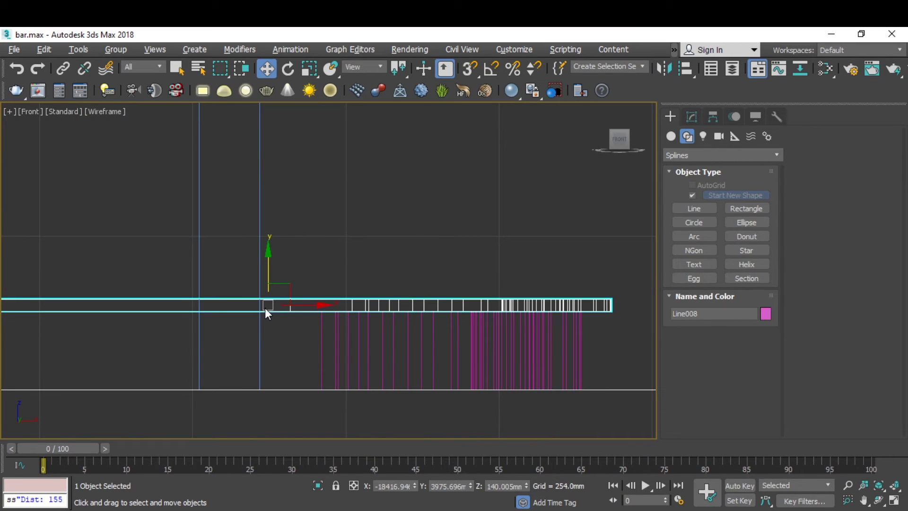
{"action": "scroll", "coordinate": [265, 308], "scroll_direction": "down", "scroll_amount": 2}
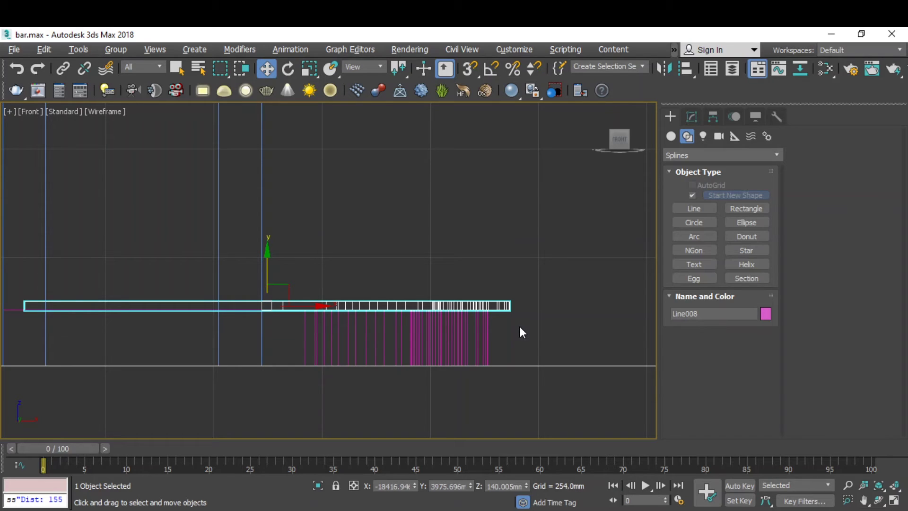
Convert the tread to an Editable Poly in the maximized Perspective view.
{"action": "key", "text": "alt+w"}
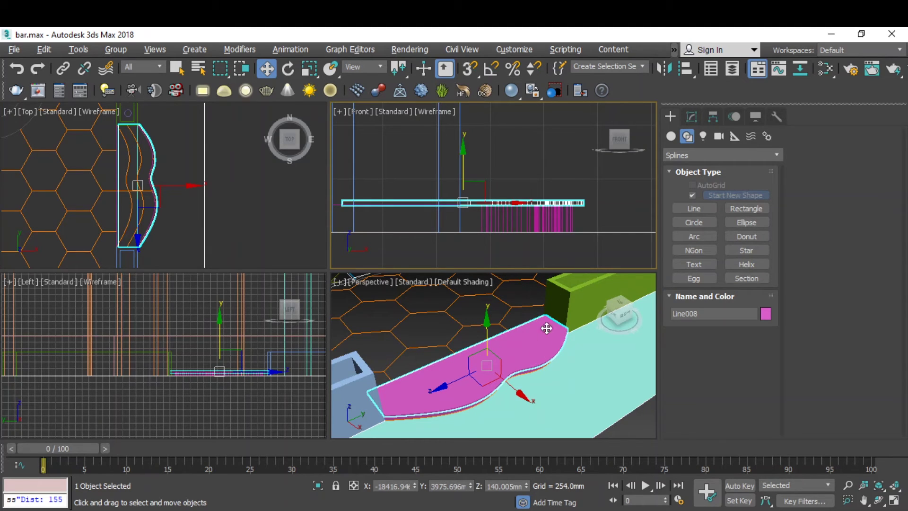
{"action": "left_click", "coordinate": [534, 341]}
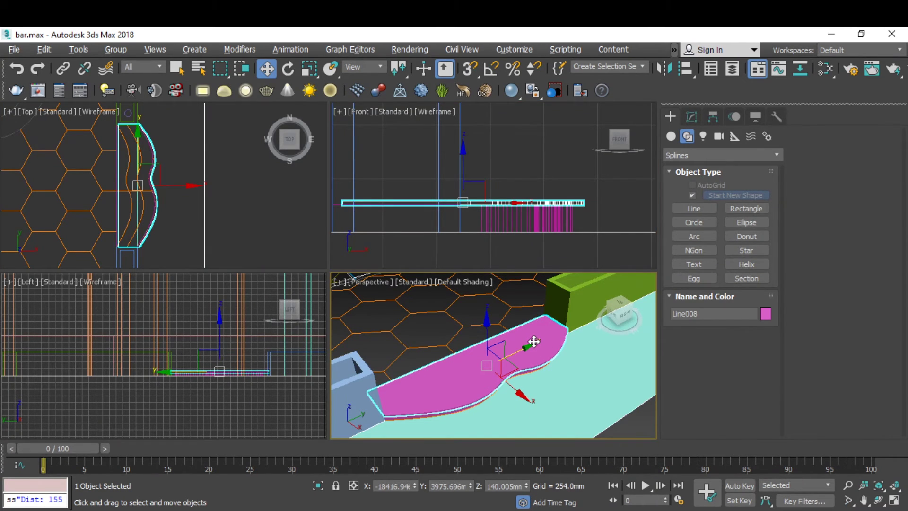
{"action": "key", "text": "alt+w"}
{"action": "right_click", "coordinate": [395, 254]}
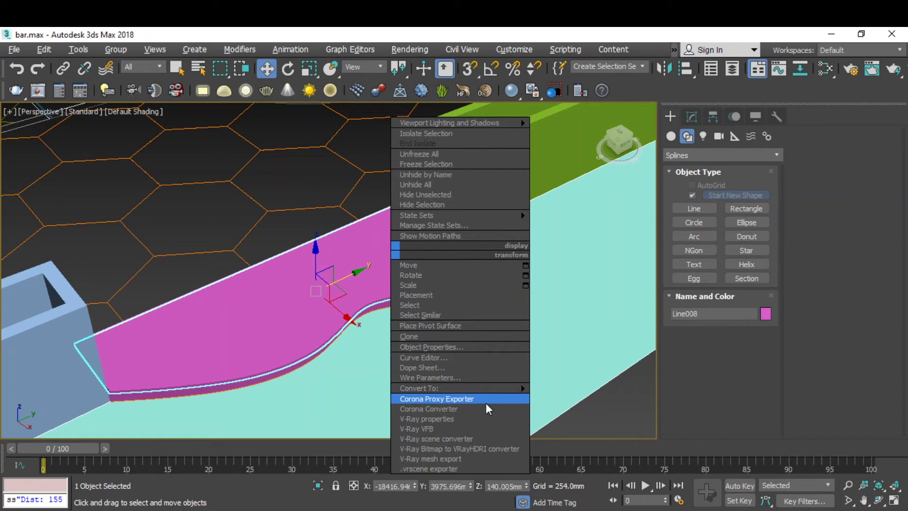
{"action": "mouse_move", "coordinate": [491, 389]}
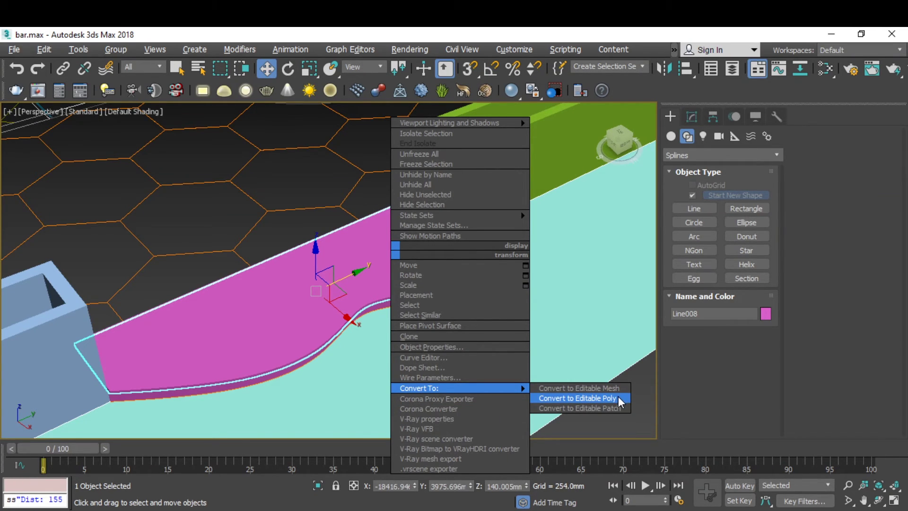
{"action": "left_click", "coordinate": [587, 398]}
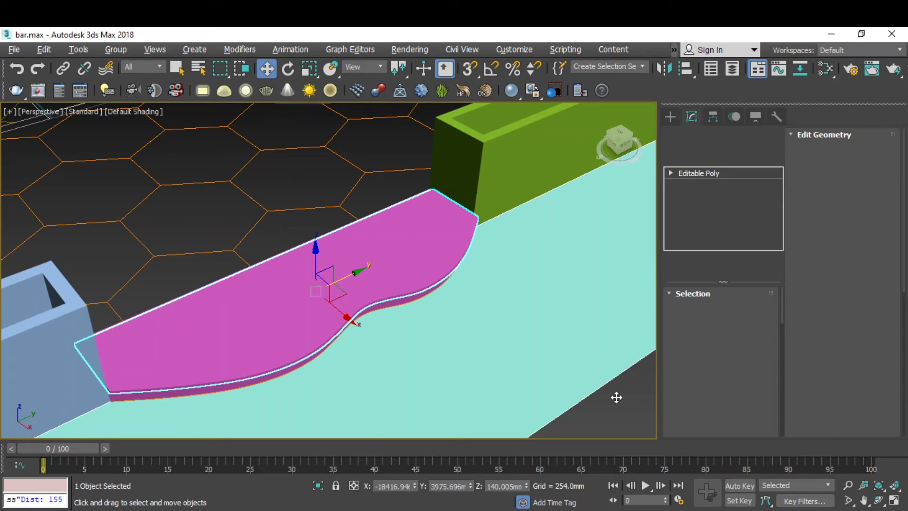
Switch the upper tread to Edge sub-object editing and show edged faces in the viewport.
{"action": "scroll", "coordinate": [194, 381], "scroll_direction": "up", "scroll_amount": 3}
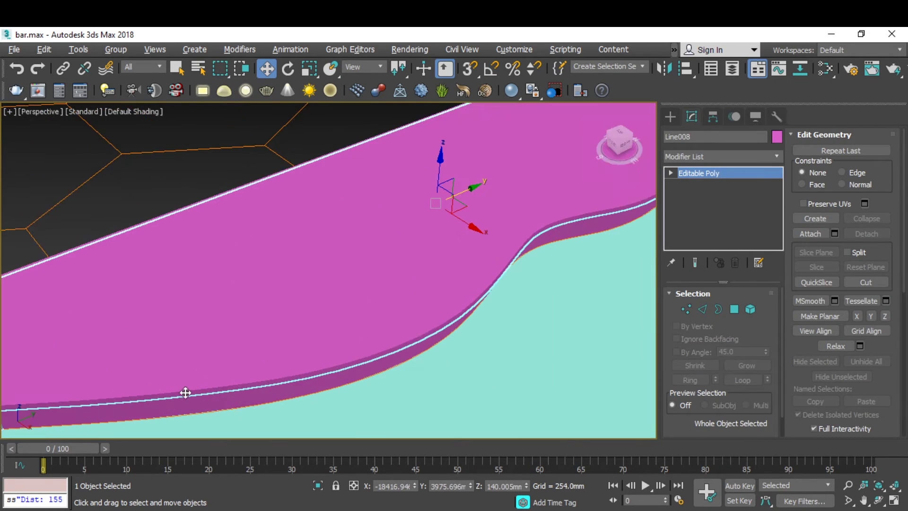
{"action": "left_click", "coordinate": [703, 310]}
{"action": "left_click", "coordinate": [418, 309]}
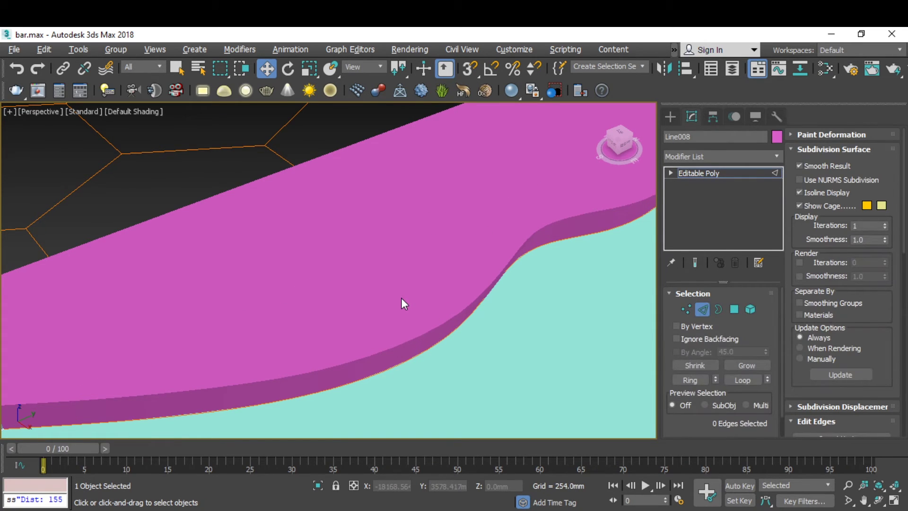
{"action": "scroll", "coordinate": [401, 298], "scroll_direction": "down", "scroll_amount": 2}
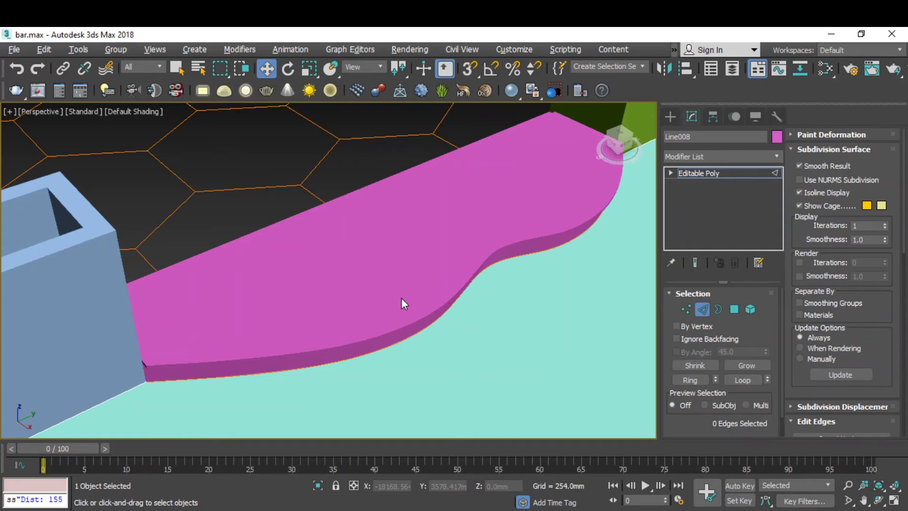
{"action": "key", "text": "F4"}
{"action": "scroll", "coordinate": [144, 381], "scroll_direction": "up", "scroll_amount": 3}
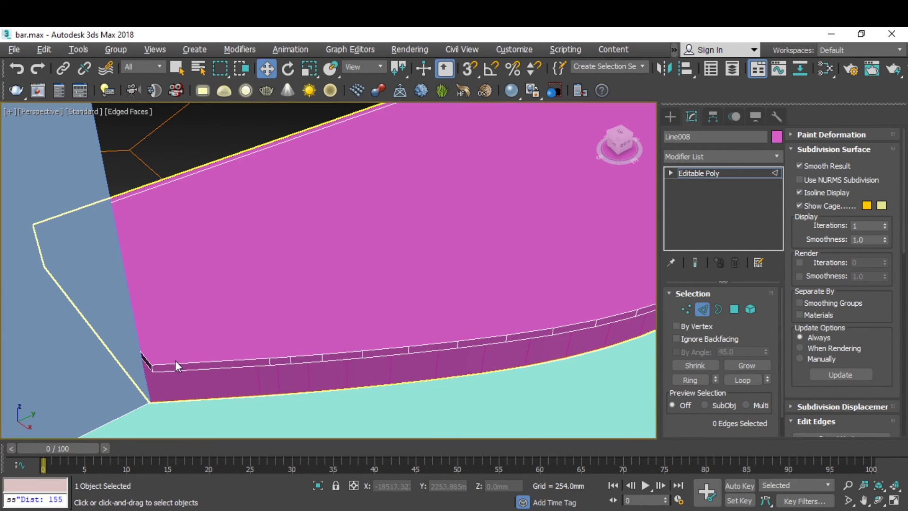
Select the first stretch of the tread's upper front edges, from the blue wall along the curve, with point-to-point selection.
{"action": "left_click", "coordinate": [146, 377]}
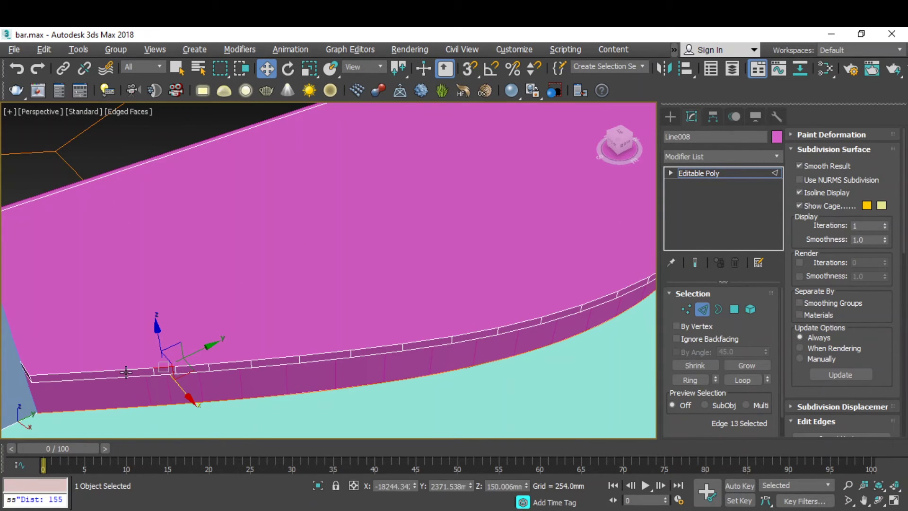
{"action": "key", "text": "shift"}
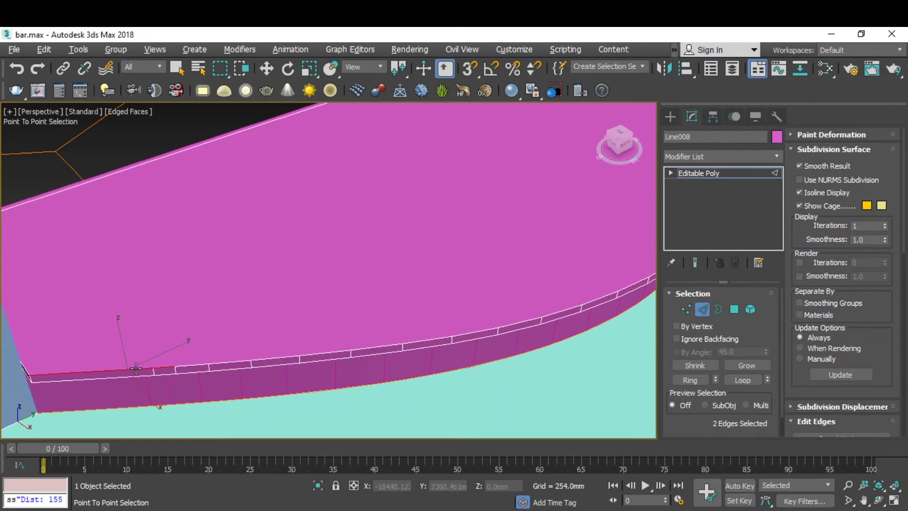
{"action": "left_click", "coordinate": [204, 367]}
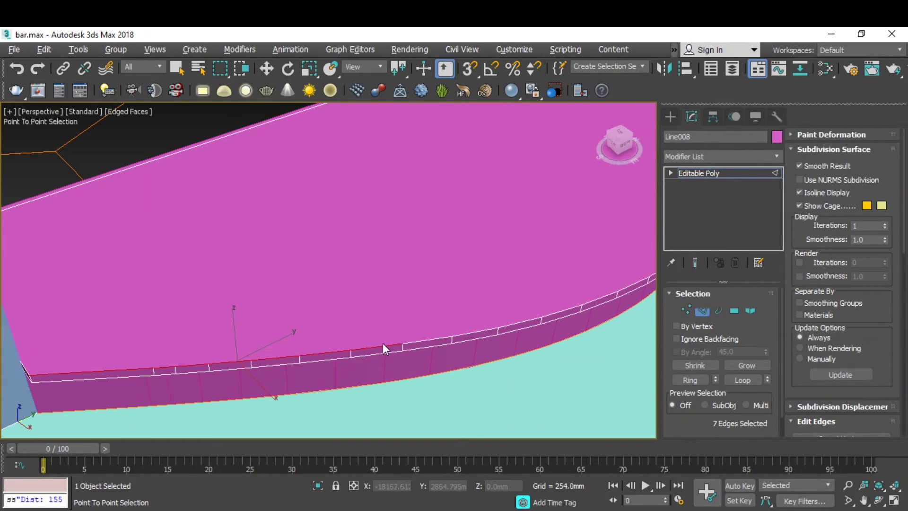
{"action": "left_click", "coordinate": [582, 308]}
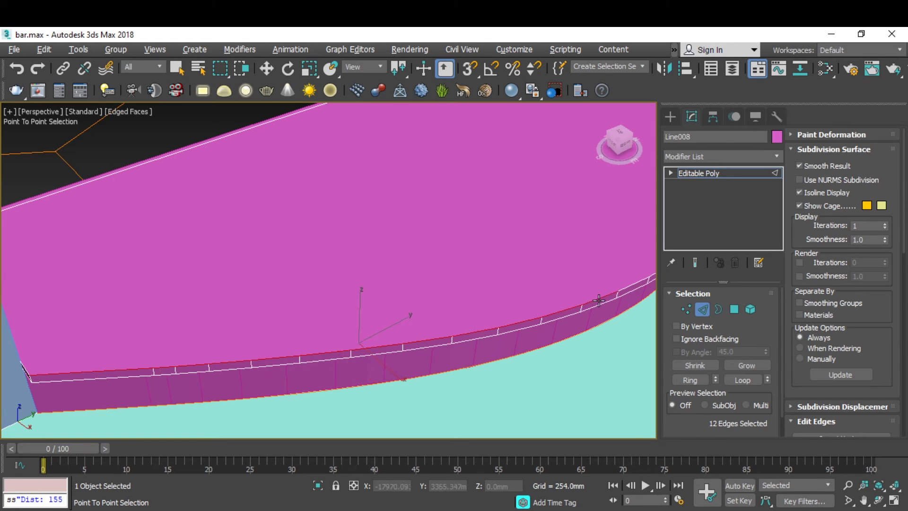
{"action": "key", "text": "w"}
{"action": "scroll", "coordinate": [175, 357], "scroll_direction": "down", "scroll_amount": 6}
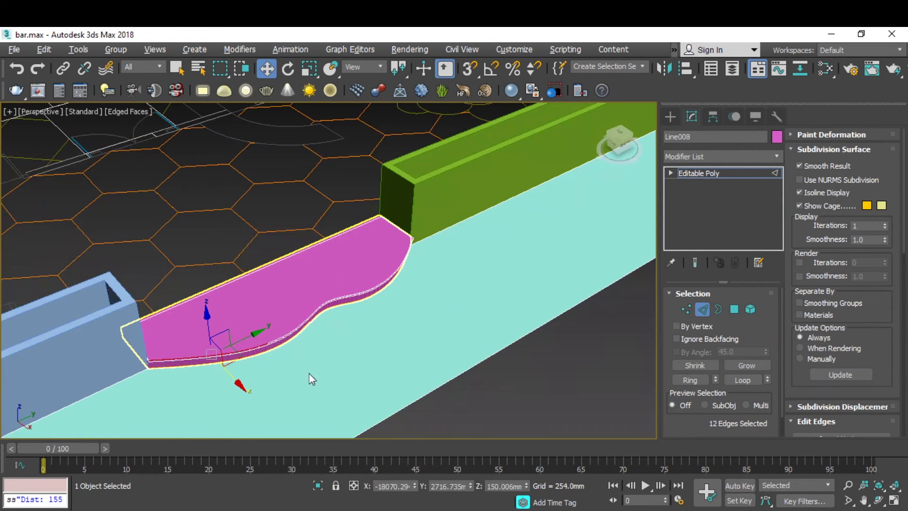
Extend the edge selection along the upper front rim through the tread's middle S-curve.
{"action": "scroll", "coordinate": [294, 295], "scroll_direction": "up", "scroll_amount": 4}
{"action": "scroll", "coordinate": [276, 298], "scroll_direction": "down", "scroll_amount": 3}
{"action": "scroll", "coordinate": [314, 302], "scroll_direction": "up", "scroll_amount": 6}
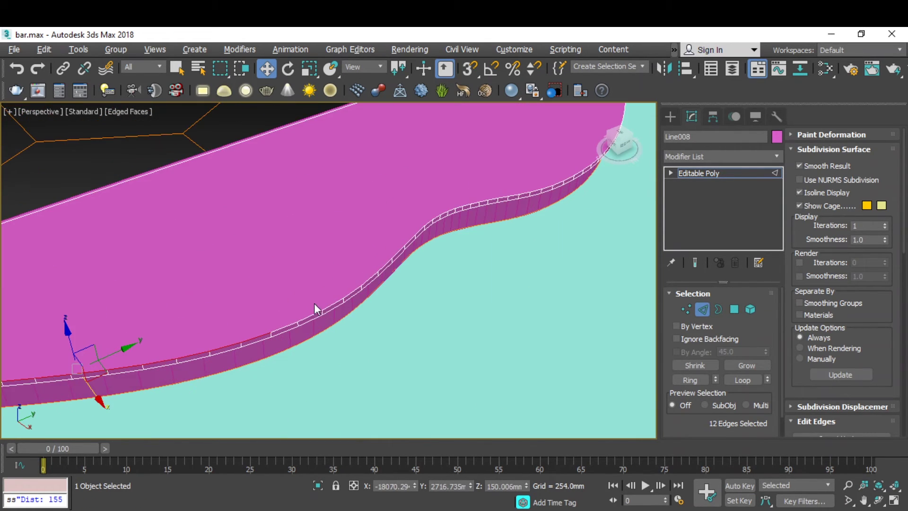
{"action": "scroll", "coordinate": [393, 239], "scroll_direction": "up", "scroll_amount": 2}
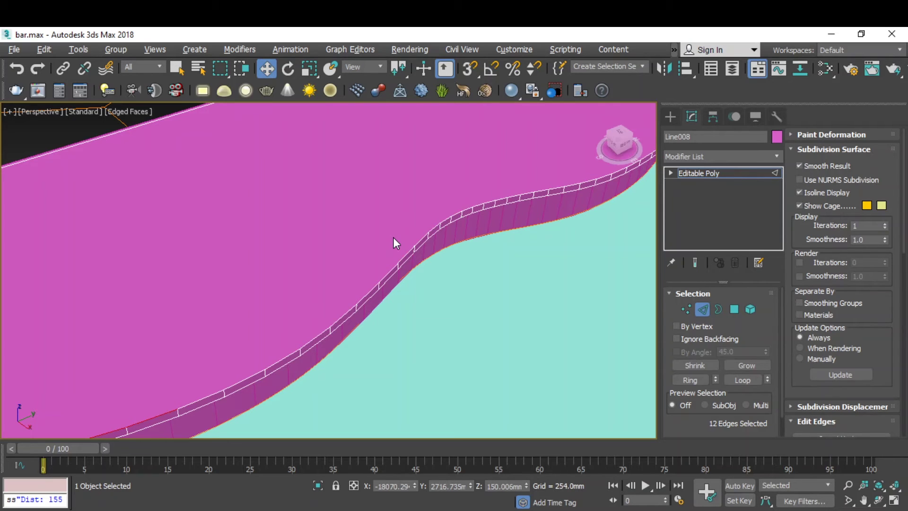
{"action": "scroll", "coordinate": [278, 307], "scroll_direction": "down", "scroll_amount": 1}
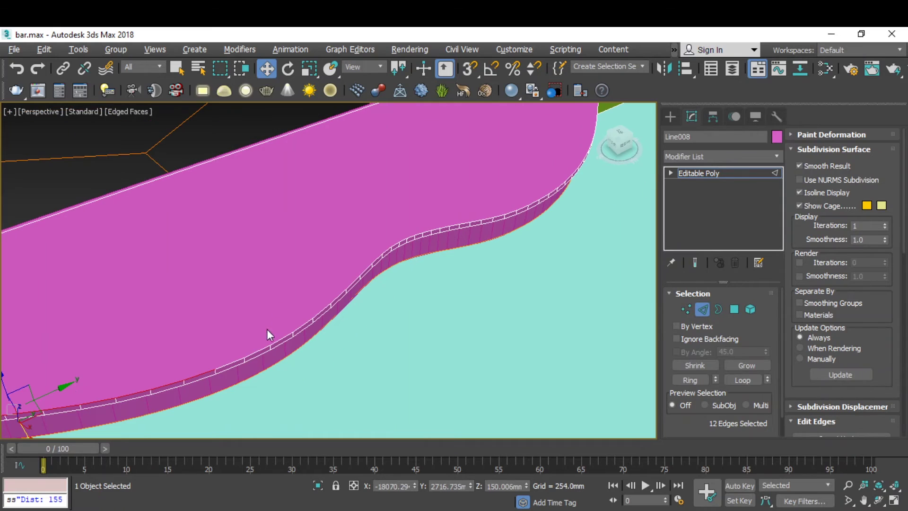
{"action": "scroll", "coordinate": [267, 329], "scroll_direction": "up", "scroll_amount": 1}
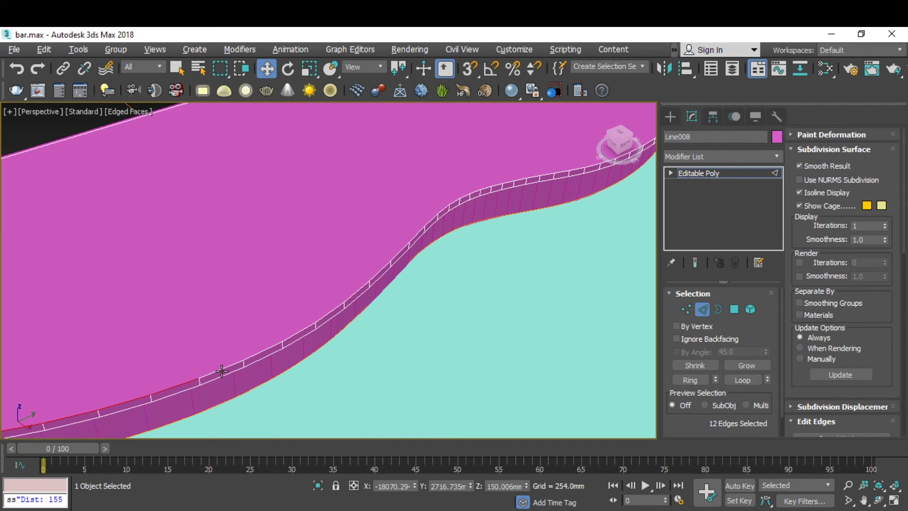
{"action": "key", "text": "shift"}
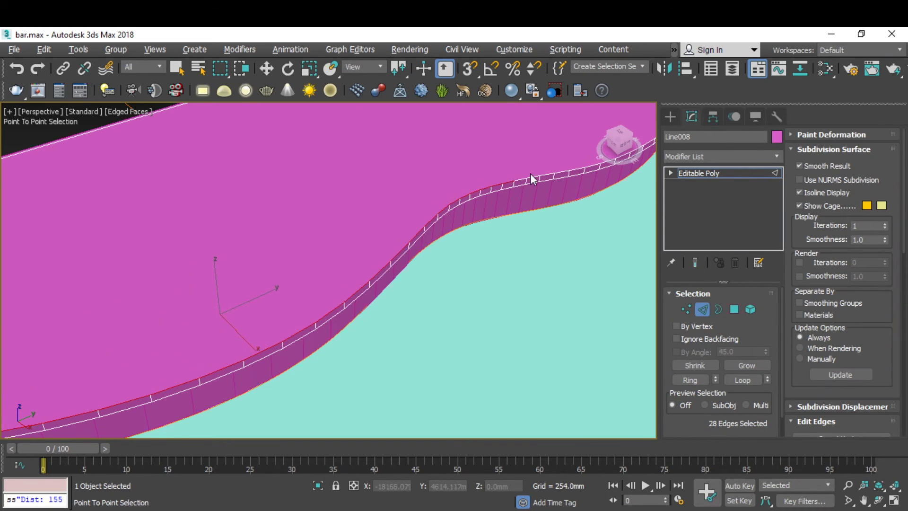
{"action": "left_click", "coordinate": [576, 169], "text": "shift"}
{"action": "key", "text": "w"}
{"action": "scroll", "coordinate": [244, 309], "scroll_direction": "down", "scroll_amount": 6}
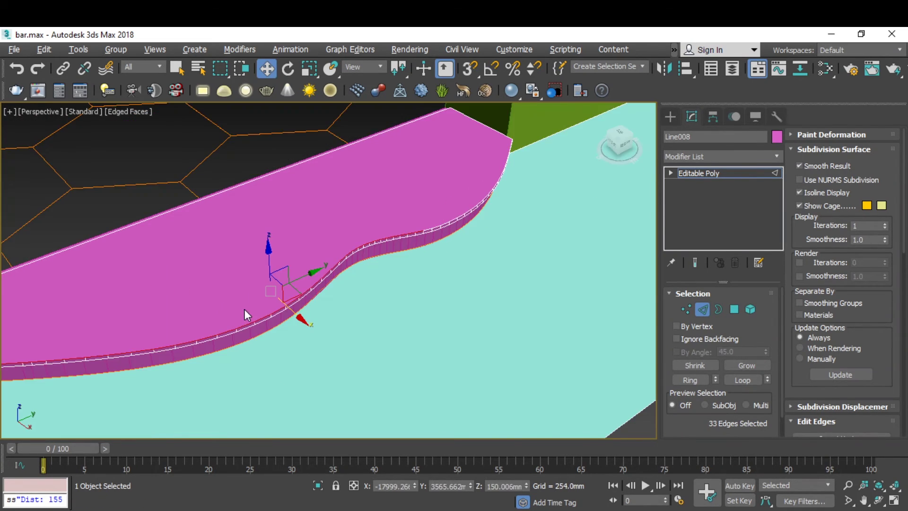
Continue the point-to-point edge selection along the upper rim to the tread's corner at the green wall.
{"action": "scroll", "coordinate": [375, 225], "scroll_direction": "up", "scroll_amount": 8}
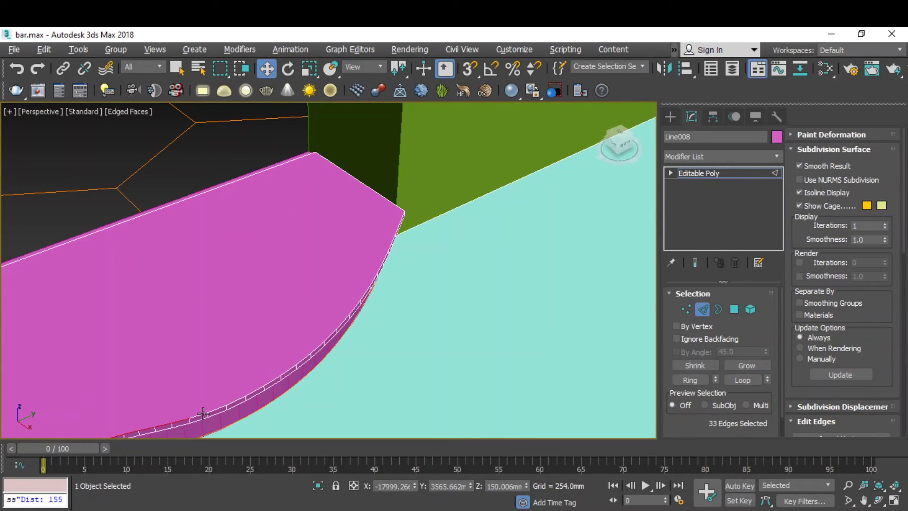
{"action": "key", "text": "ctrl+shift+p"}
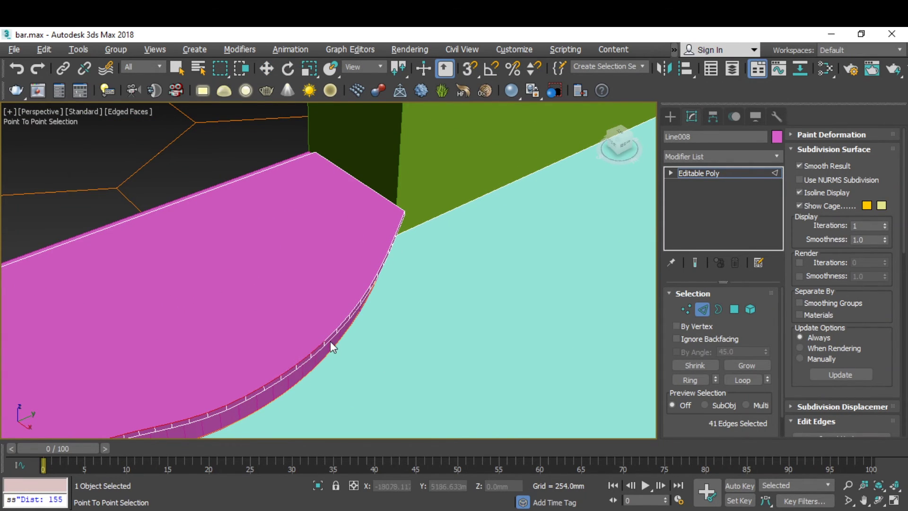
{"action": "left_click", "coordinate": [390, 243]}
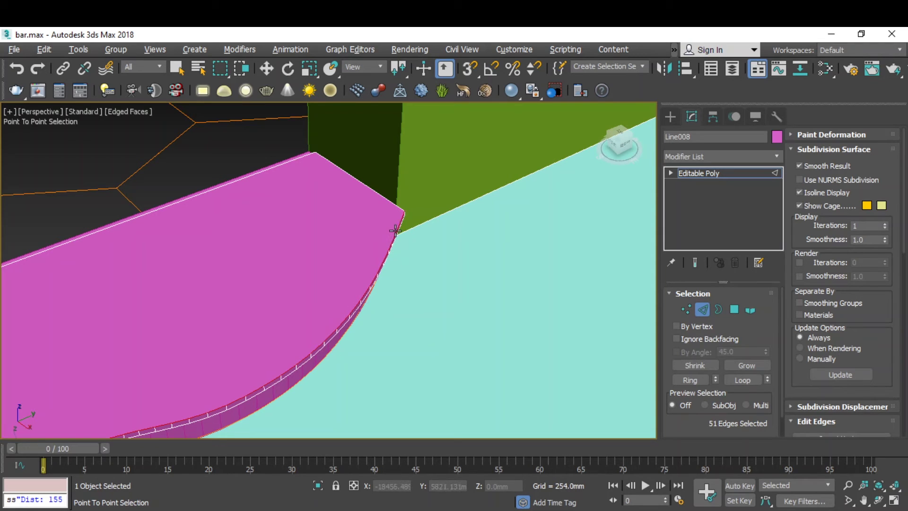
{"action": "right_click", "coordinate": [370, 243]}
{"action": "scroll", "coordinate": [319, 248], "scroll_direction": "down", "scroll_amount": 2}
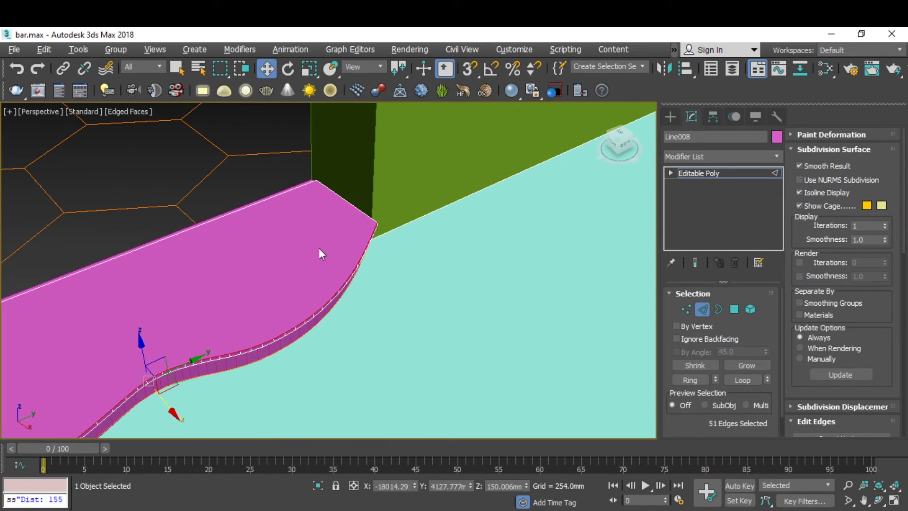
Add the short vertical corner edge beside the blue wall to the tread's edge selection.
{"action": "scroll", "coordinate": [359, 270], "scroll_direction": "down", "scroll_amount": 3}
{"action": "scroll", "coordinate": [228, 334], "scroll_direction": "up", "scroll_amount": 3}
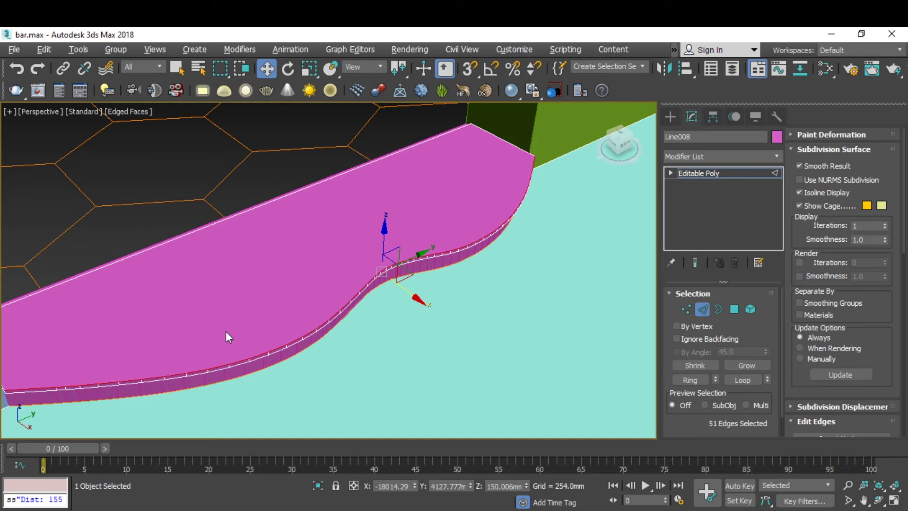
{"action": "scroll", "coordinate": [391, 277], "scroll_direction": "down", "scroll_amount": 2}
{"action": "scroll", "coordinate": [168, 353], "scroll_direction": "up", "scroll_amount": 4}
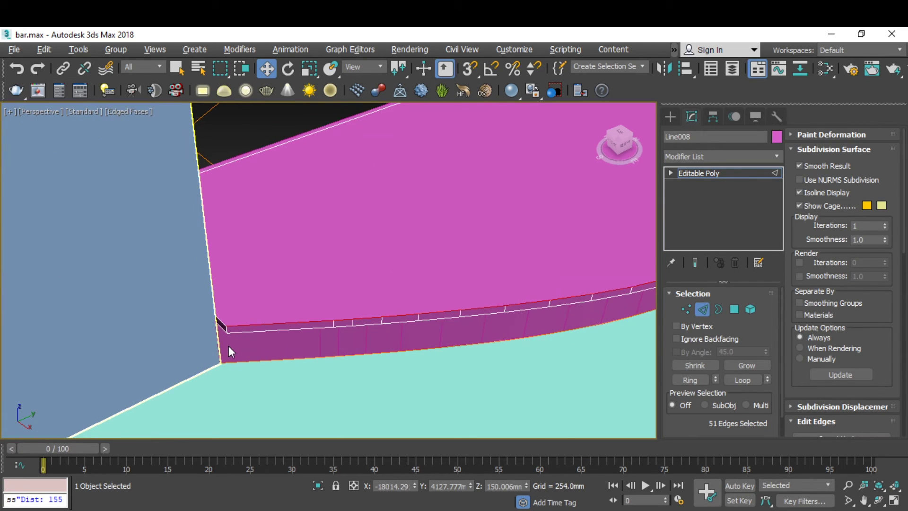
{"action": "scroll", "coordinate": [229, 347], "scroll_direction": "up", "scroll_amount": 2}
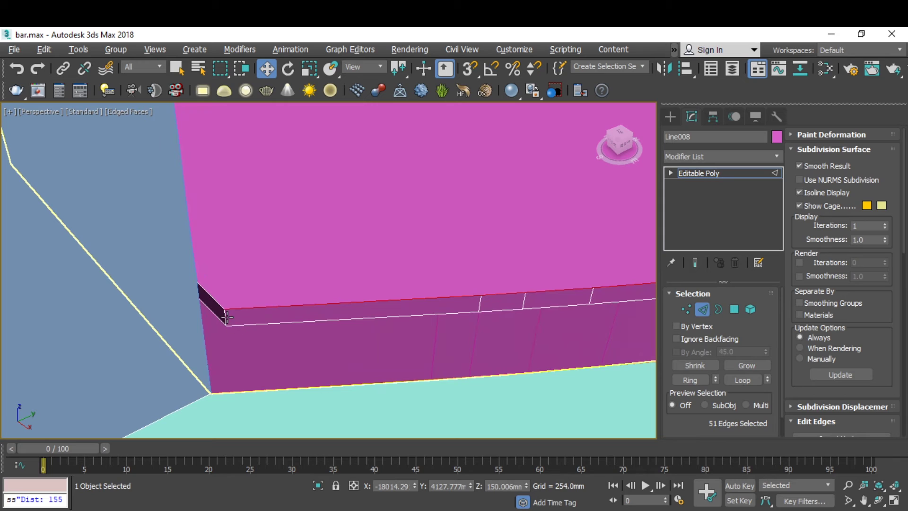
{"action": "left_click", "coordinate": [227, 316], "text": "ctrl"}
{"action": "scroll", "coordinate": [46, 325], "scroll_direction": "down", "scroll_amount": 5}
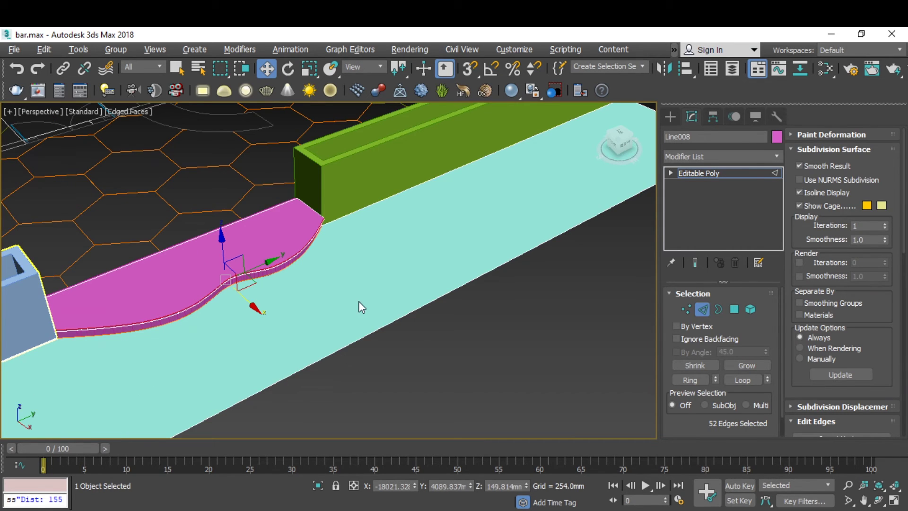
Add the short vertical corner edge beside the green wall to the tread's edge selection.
{"action": "scroll", "coordinate": [324, 209], "scroll_direction": "up", "scroll_amount": 5}
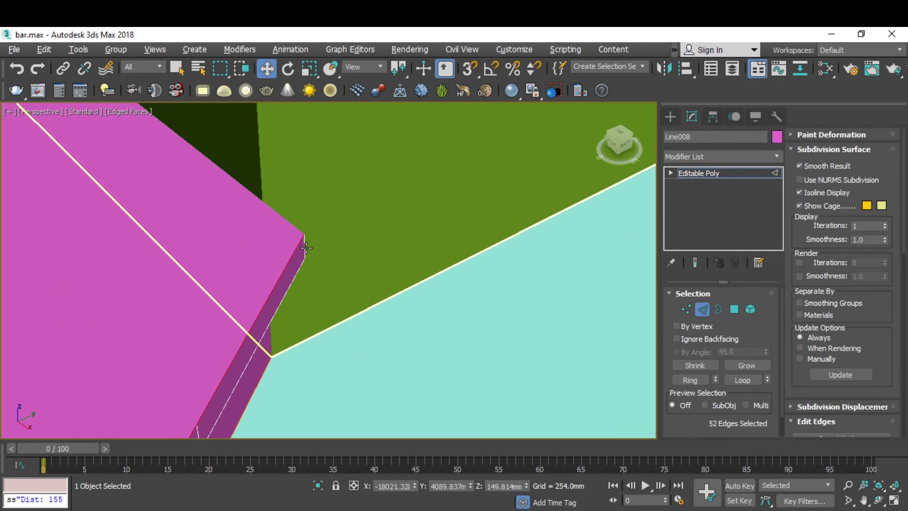
{"action": "scroll", "coordinate": [284, 213], "scroll_direction": "down", "scroll_amount": 4}
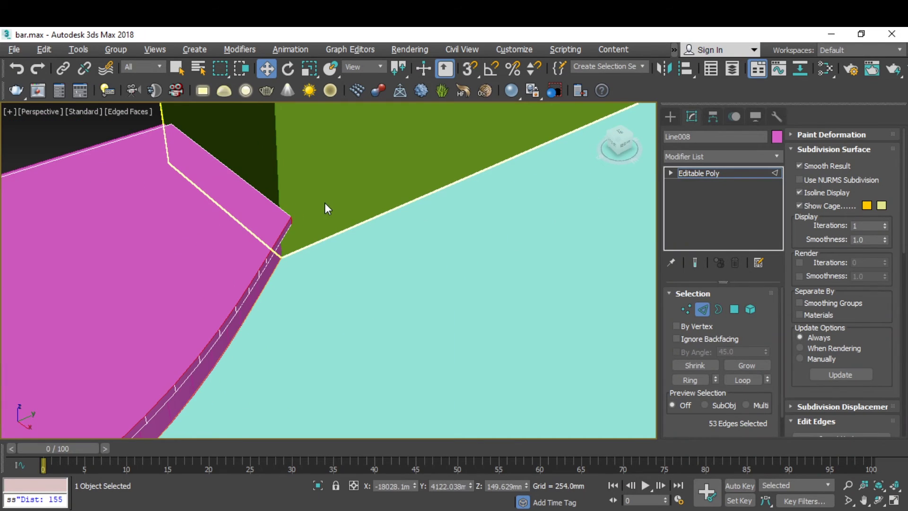
{"action": "left_click", "coordinate": [356, 205], "text": "ctrl"}
{"action": "scroll", "coordinate": [359, 208], "scroll_direction": "down", "scroll_amount": 2}
{"action": "scroll", "coordinate": [180, 303], "scroll_direction": "down", "scroll_amount": 4}
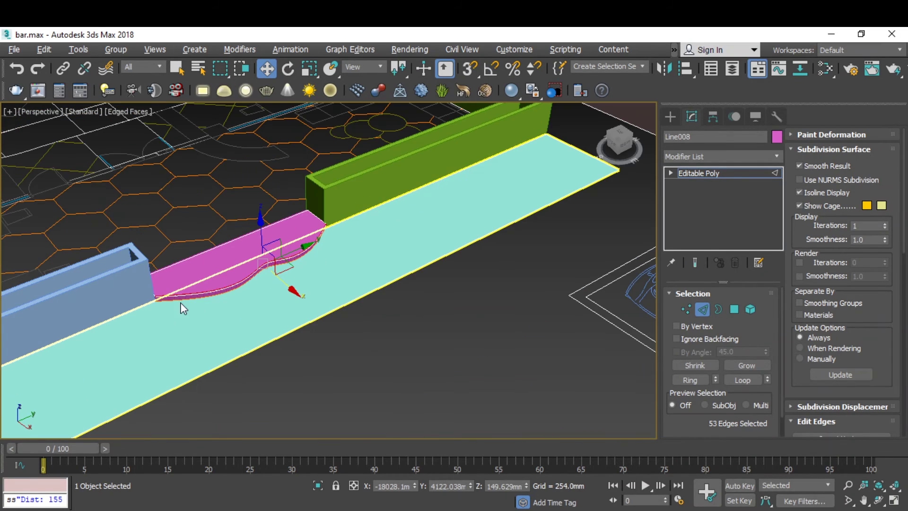
Start a chamfer on the tread's selected front rim and corner edges with an amount of 6 mm.
{"action": "scroll", "coordinate": [156, 286], "scroll_direction": "up", "scroll_amount": 3}
{"action": "scroll", "coordinate": [159, 315], "scroll_direction": "up", "scroll_amount": 6}
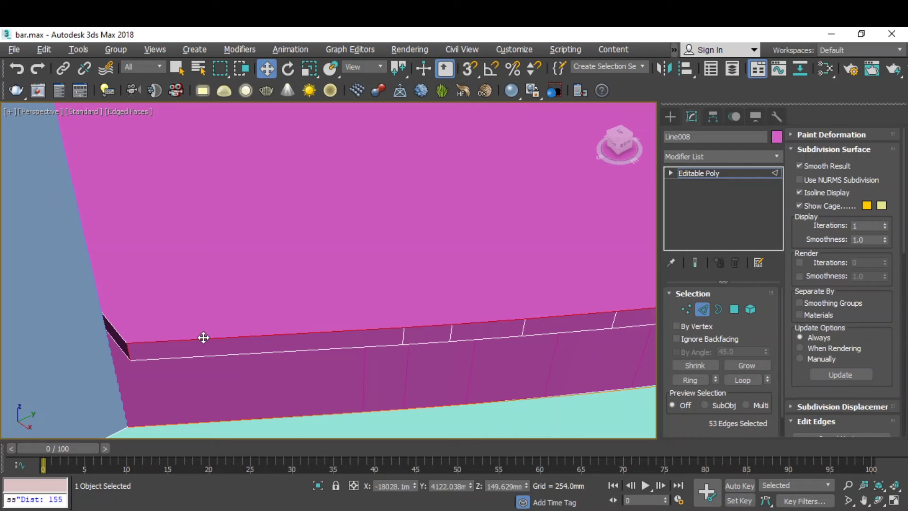
{"action": "scroll", "coordinate": [373, 320], "scroll_direction": "down", "scroll_amount": 3}
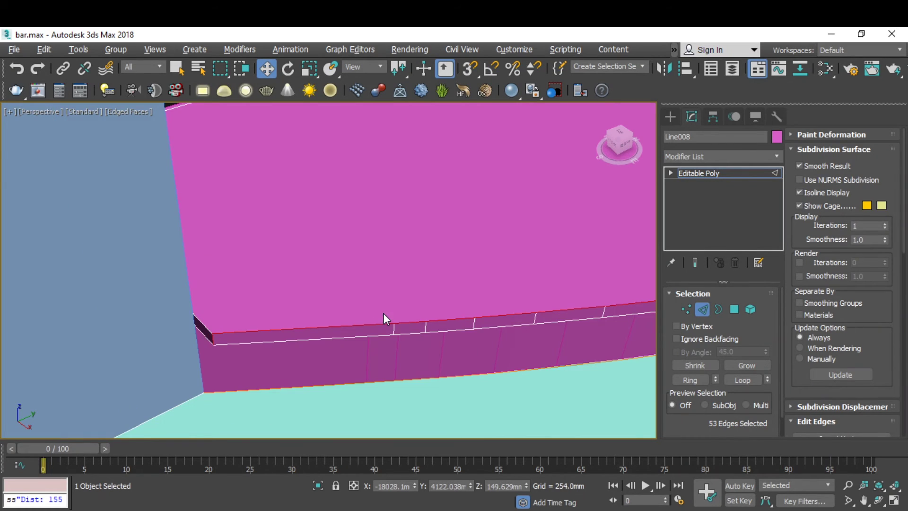
{"action": "scroll", "coordinate": [293, 319], "scroll_direction": "up", "scroll_amount": 2}
{"action": "right_click", "coordinate": [326, 288]}
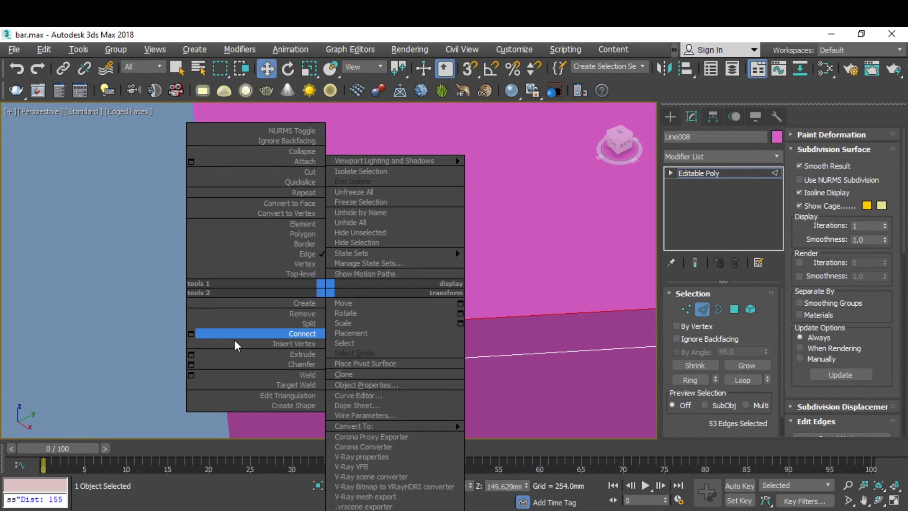
{"action": "left_click", "coordinate": [189, 367]}
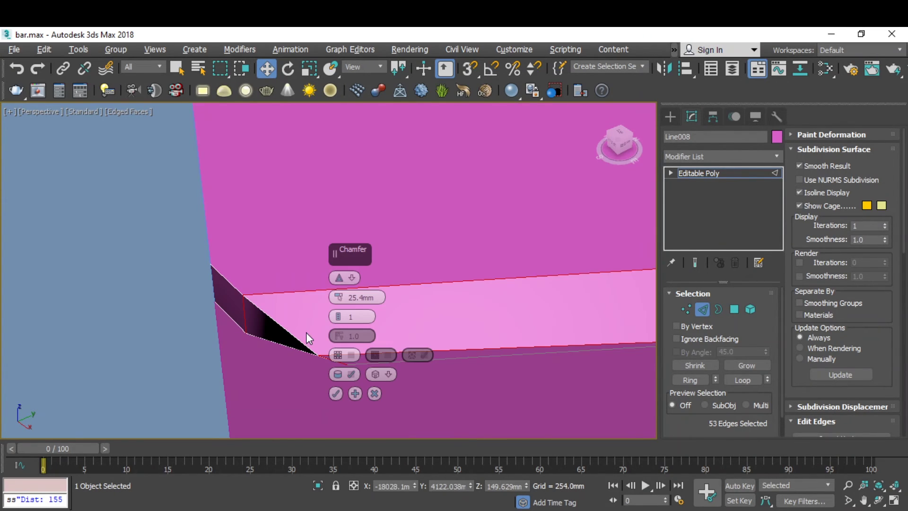
{"action": "double_click", "coordinate": [377, 297]}
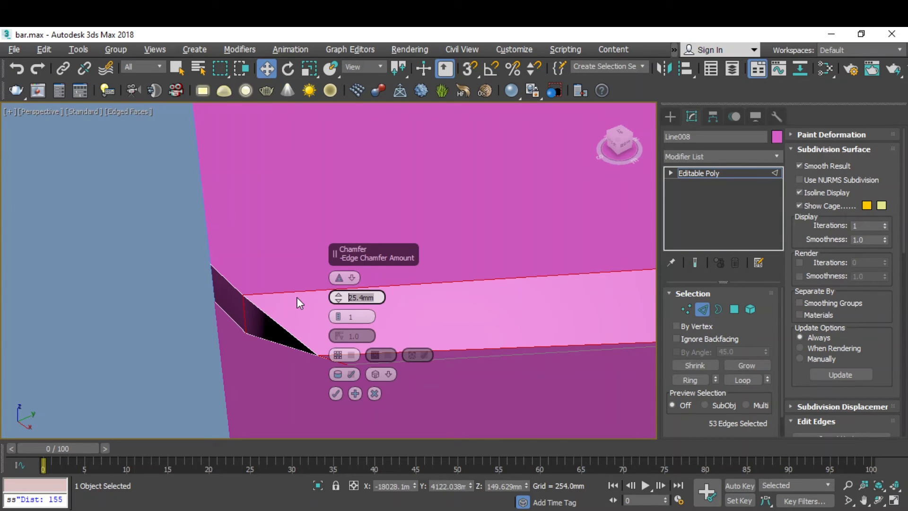
{"action": "type", "text": "6"}
{"action": "key", "text": "Return"}
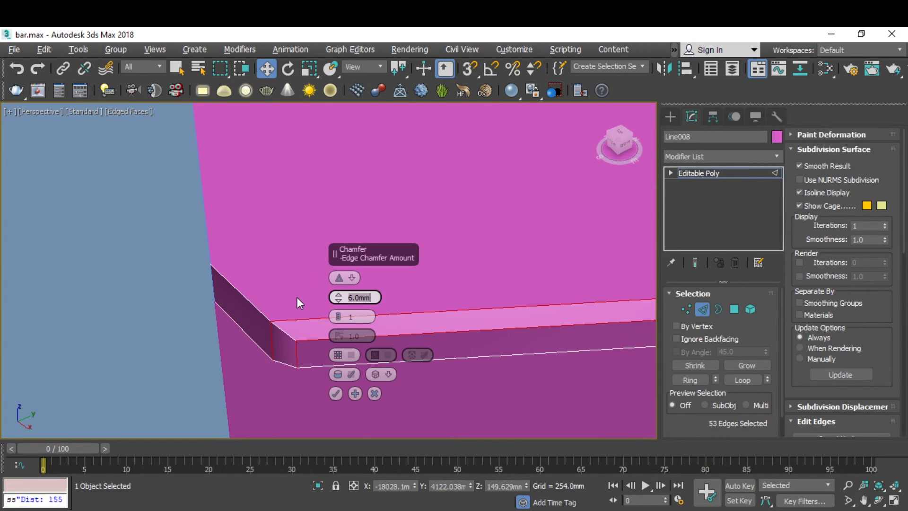
Set the rim chamfer to 4 segments, apply it, and leave edge editing on the tread.
{"action": "left_click", "coordinate": [369, 320]}
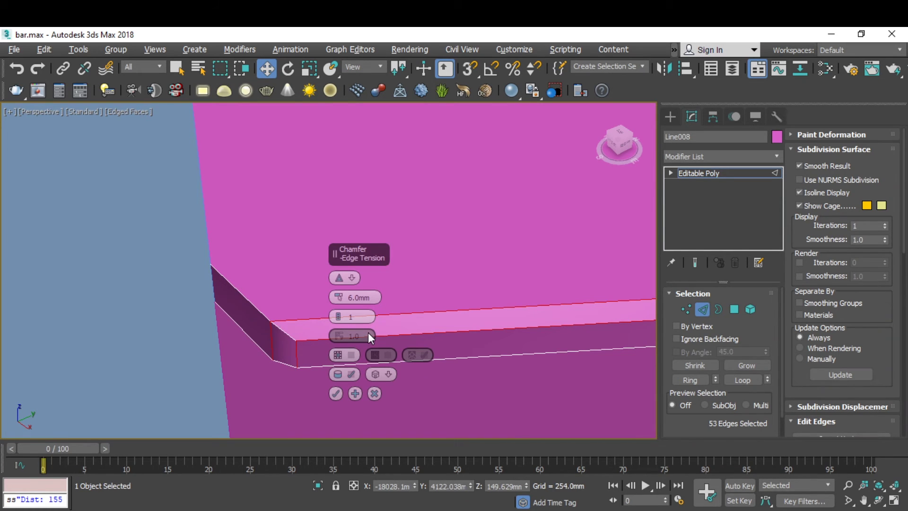
{"action": "left_click", "coordinate": [339, 316]}
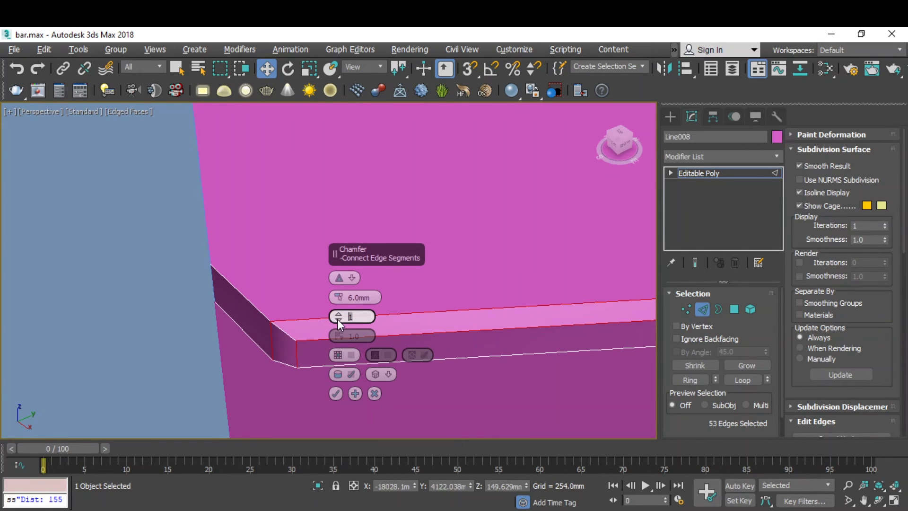
{"action": "type", "text": "4"}
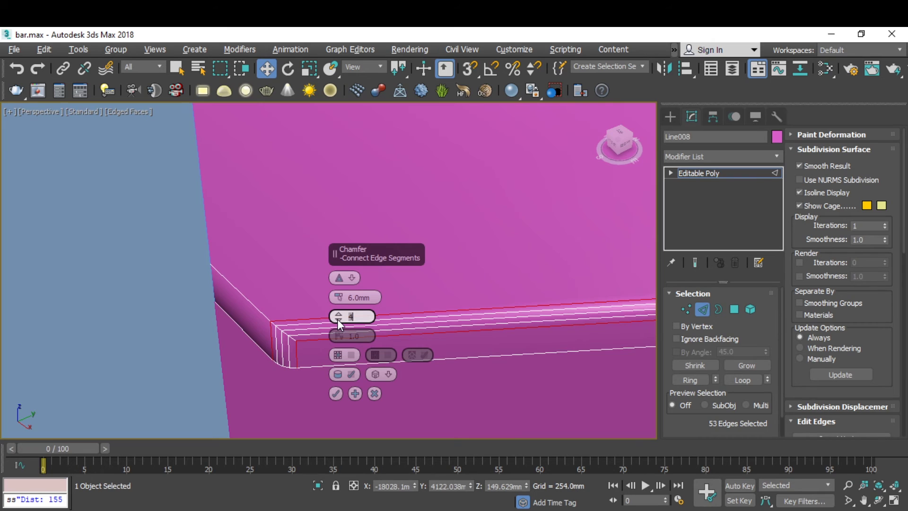
{"action": "scroll", "coordinate": [152, 315], "scroll_direction": "down", "scroll_amount": 8}
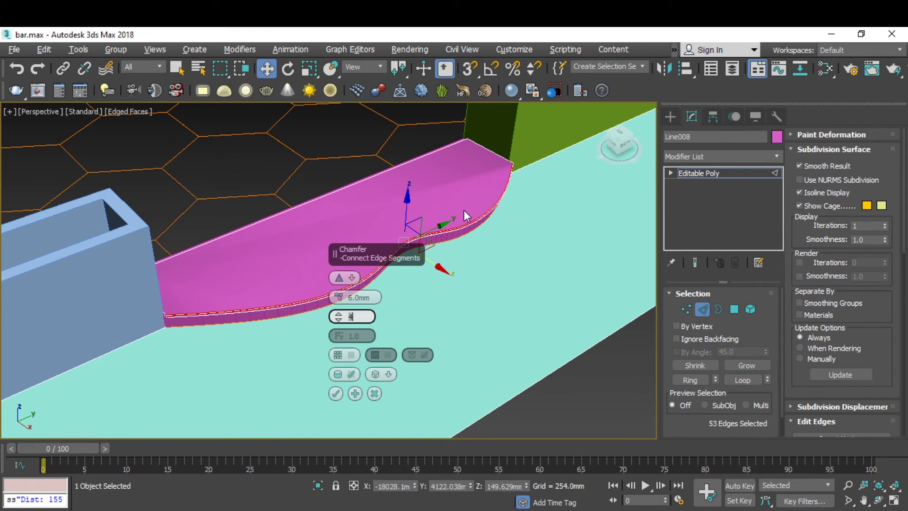
{"action": "scroll", "coordinate": [489, 245], "scroll_direction": "up", "scroll_amount": 10}
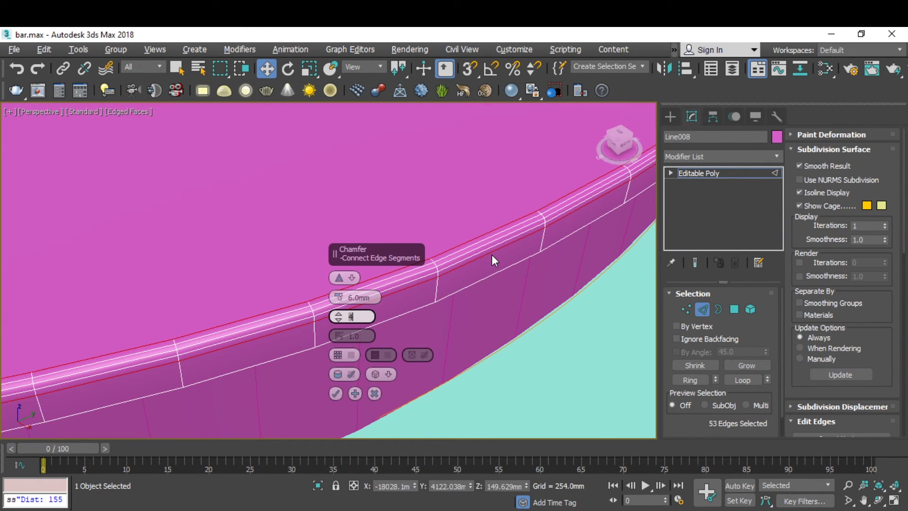
{"action": "scroll", "coordinate": [438, 262], "scroll_direction": "up", "scroll_amount": 3}
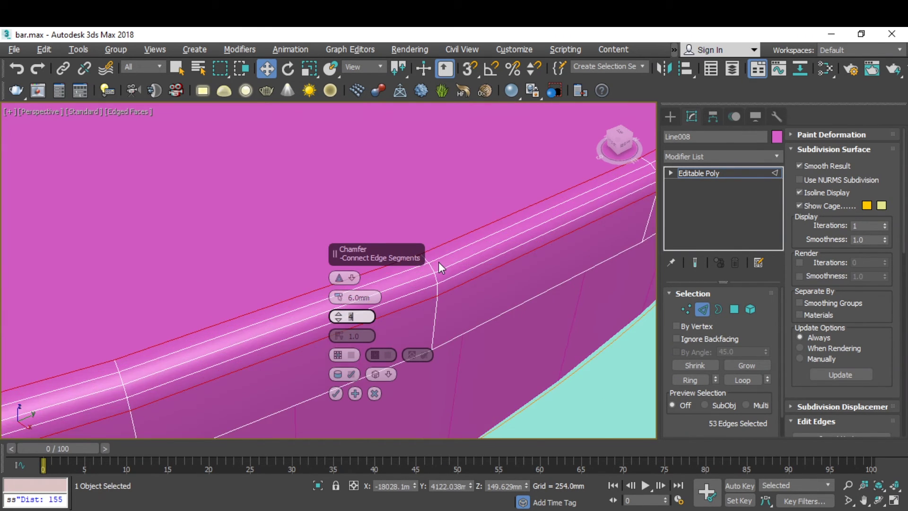
{"action": "left_click", "coordinate": [336, 394]}
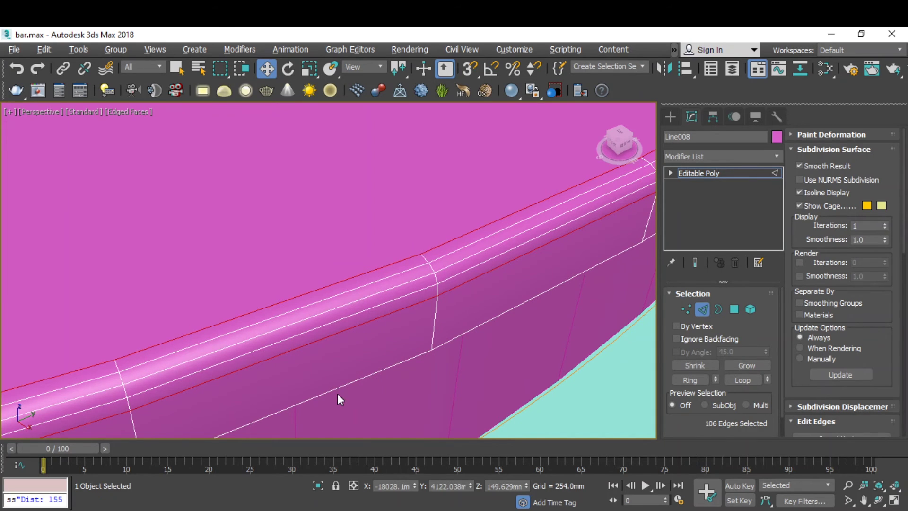
{"action": "scroll", "coordinate": [240, 282], "scroll_direction": "down", "scroll_amount": 3}
{"action": "scroll", "coordinate": [337, 317], "scroll_direction": "down", "scroll_amount": 5}
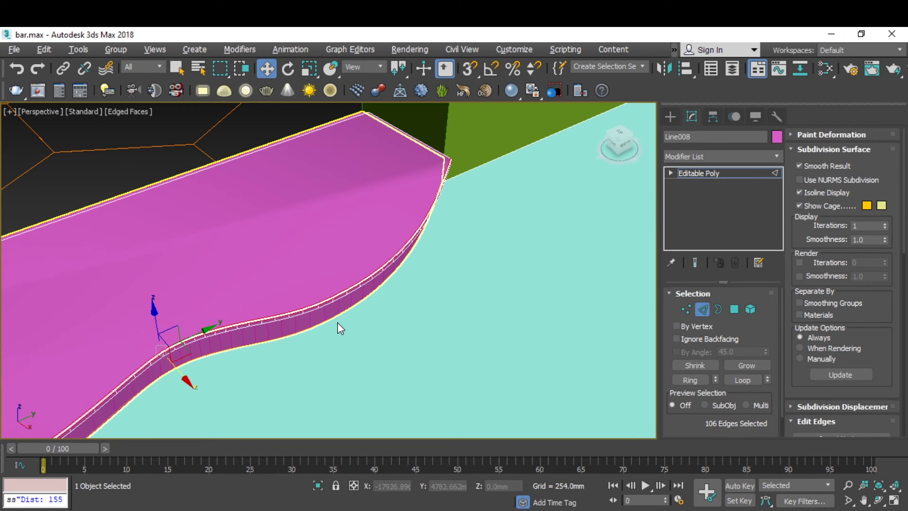
{"action": "scroll", "coordinate": [337, 323], "scroll_direction": "down", "scroll_amount": 2}
{"action": "scroll", "coordinate": [407, 284], "scroll_direction": "up", "scroll_amount": 5}
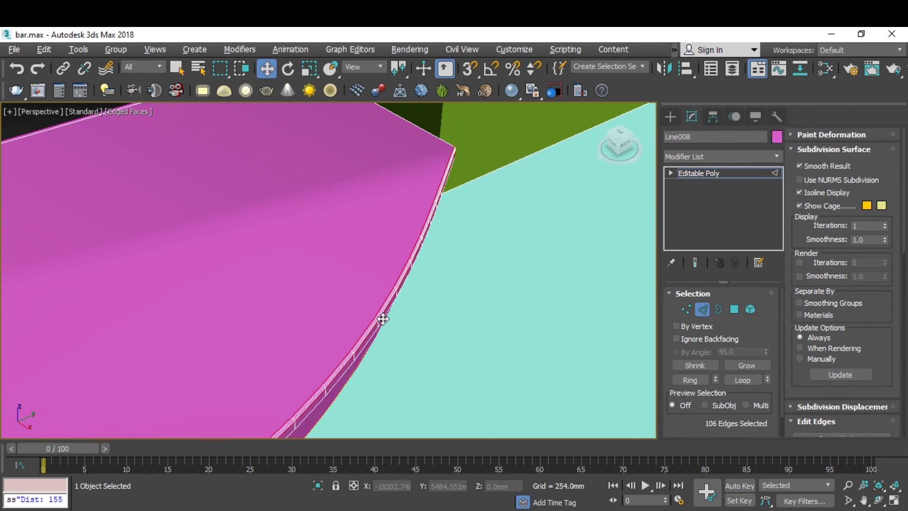
{"action": "scroll", "coordinate": [304, 271], "scroll_direction": "down", "scroll_amount": 5}
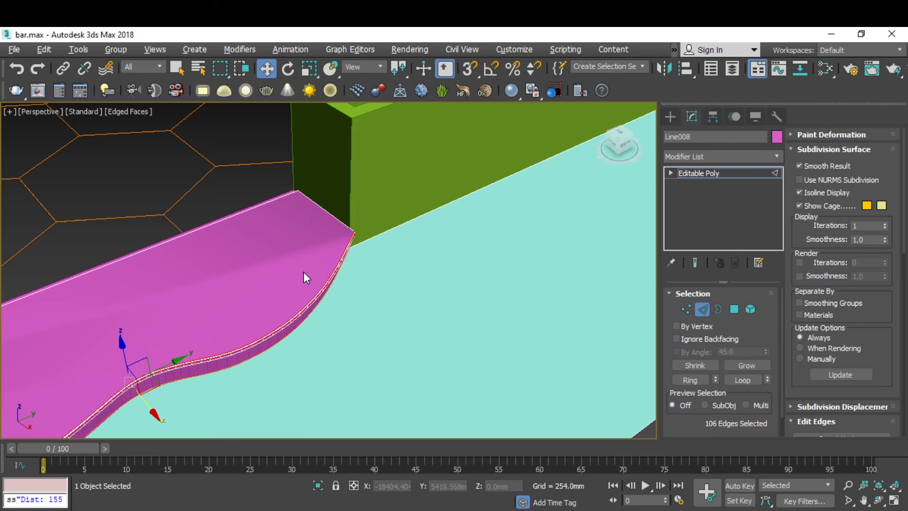
{"action": "scroll", "coordinate": [304, 271], "scroll_direction": "down", "scroll_amount": 2}
{"action": "left_click", "coordinate": [704, 309]}
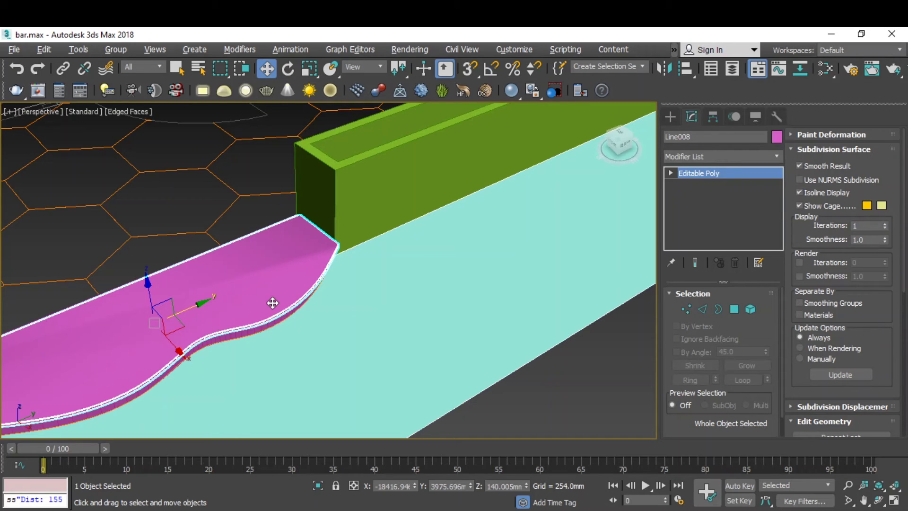
Group the curved tread and the riser block beneath it under the name "step 1".
{"action": "key", "text": "alt+w"}
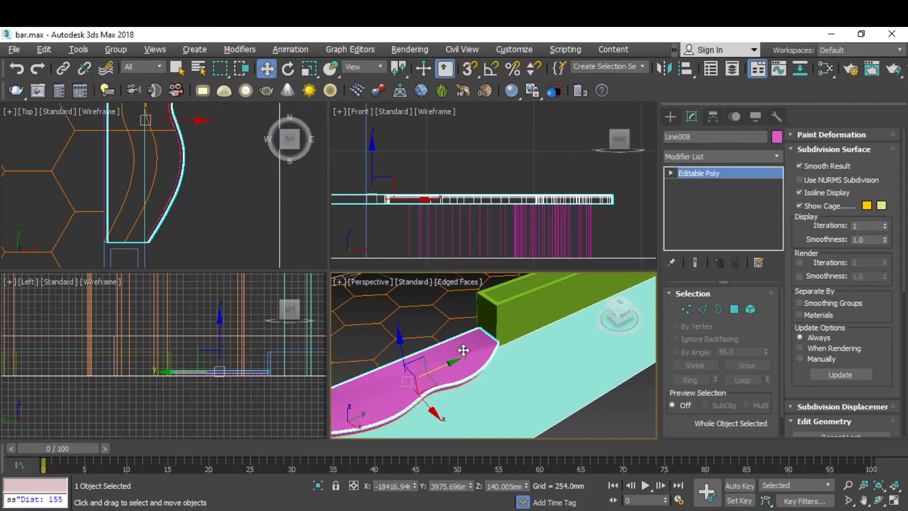
{"action": "key", "text": "shift+z"}
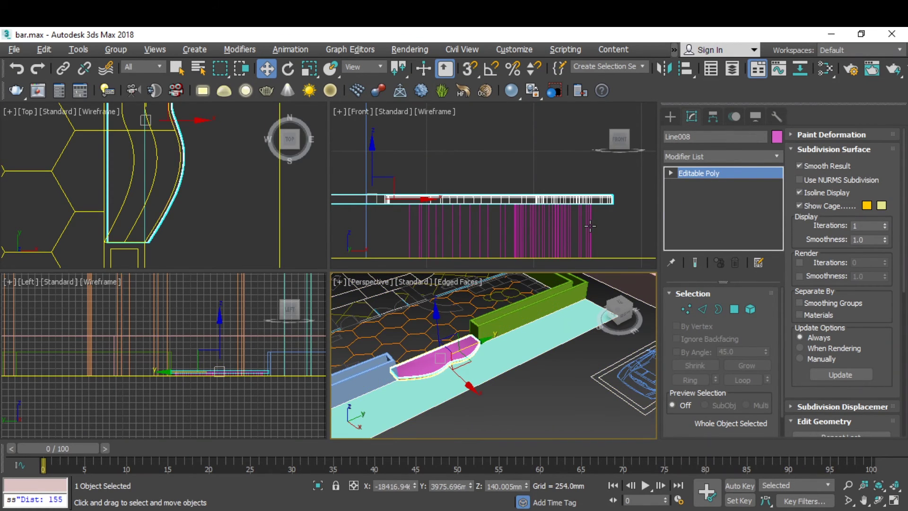
{"action": "left_click", "coordinate": [497, 263], "text": "ctrl"}
{"action": "left_click", "coordinate": [115, 49]}
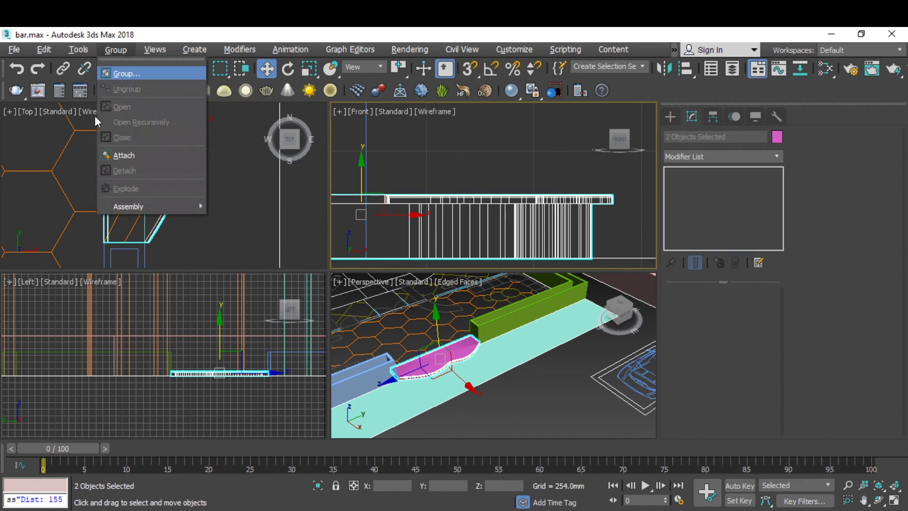
{"action": "left_click", "coordinate": [153, 73]}
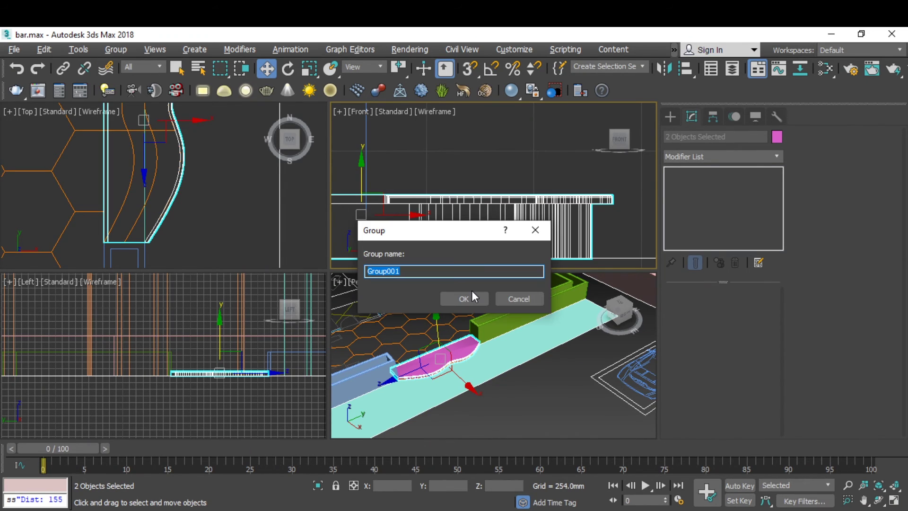
{"action": "type", "text": "step 1"}
{"action": "key", "text": "Return"}
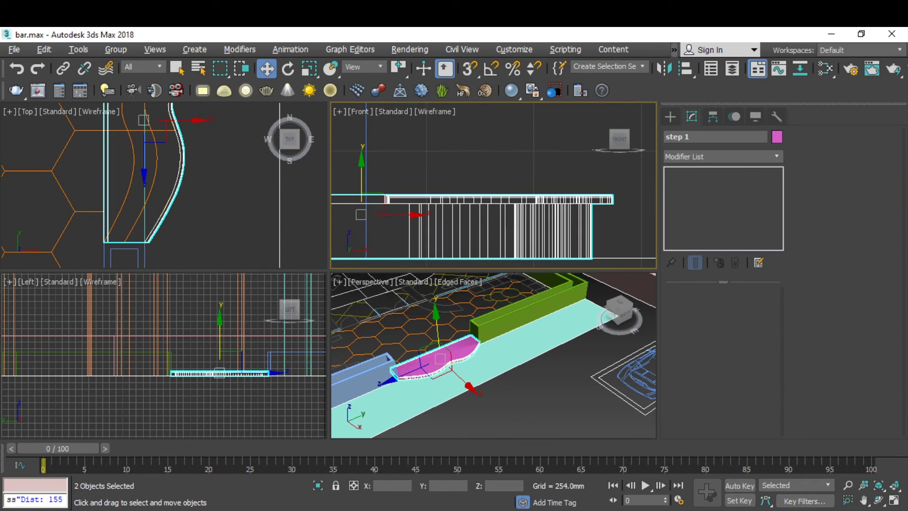
Clone the step group about 150 mm straight up in the front view as a single instance.
{"action": "scroll", "coordinate": [494, 217], "scroll_direction": "down", "scroll_amount": 5}
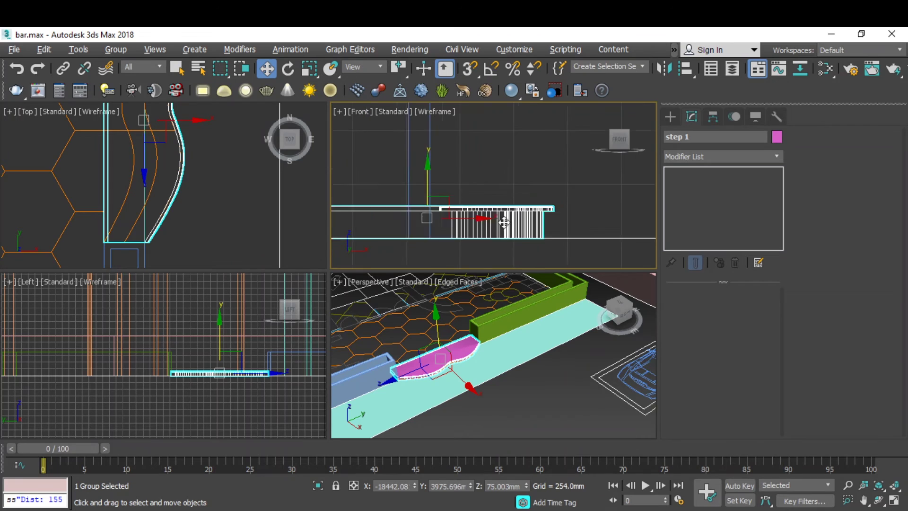
{"action": "scroll", "coordinate": [443, 221], "scroll_direction": "up", "scroll_amount": 3}
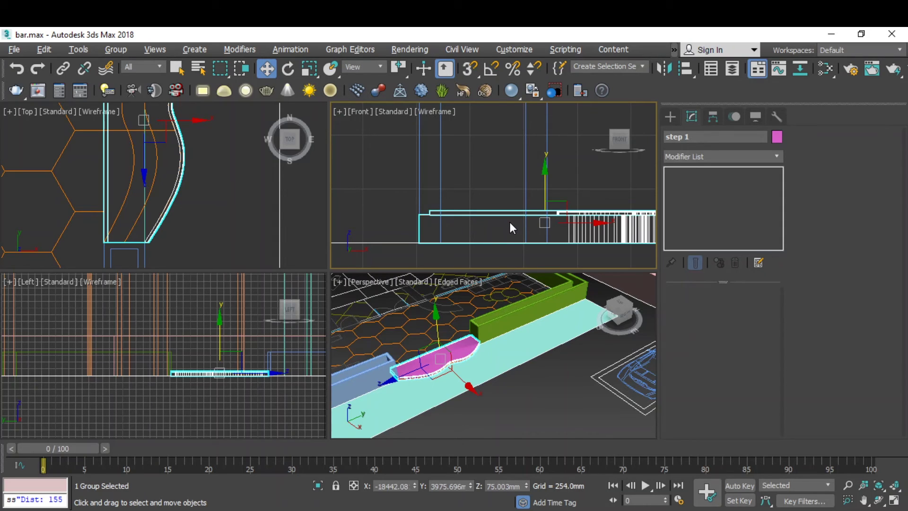
{"action": "key", "text": "alt+w"}
{"action": "scroll", "coordinate": [433, 391], "scroll_direction": "up", "scroll_amount": 5}
{"action": "scroll", "coordinate": [445, 339], "scroll_direction": "down", "scroll_amount": 2}
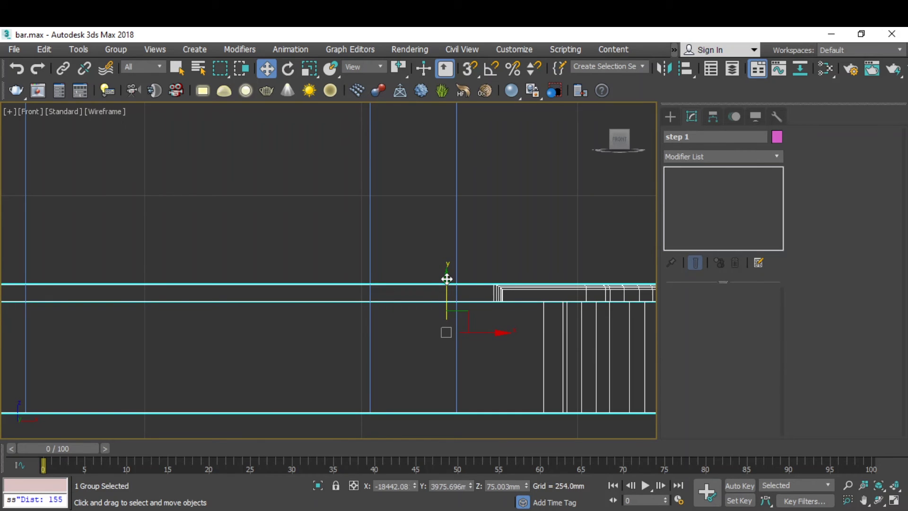
{"action": "left_click_drag", "start_coordinate": [446, 279], "coordinate": [453, 150], "text": "shift"}
{"action": "left_click", "coordinate": [397, 245]}
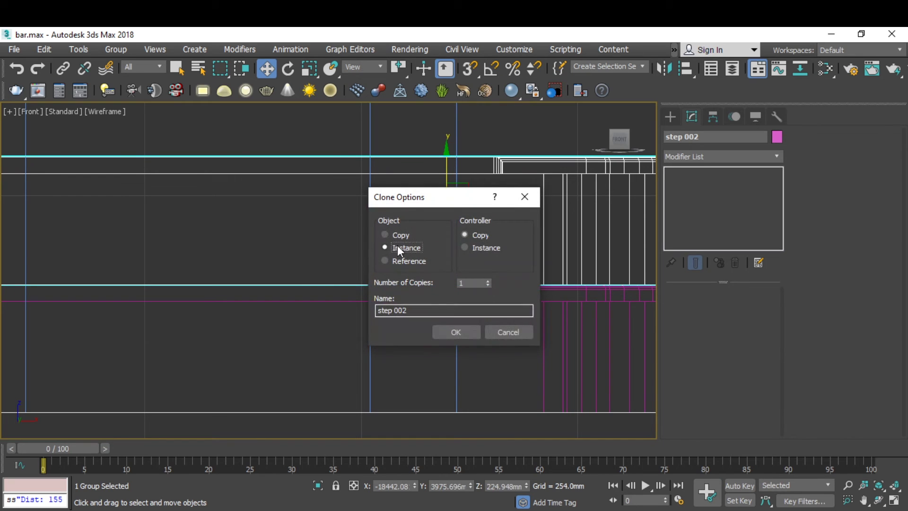
{"action": "left_click", "coordinate": [453, 333]}
Nudge the copied step vertically so its base sits exactly on the lower step's top face.
{"action": "scroll", "coordinate": [438, 285], "scroll_direction": "up", "scroll_amount": 5}
{"action": "scroll", "coordinate": [418, 270], "scroll_direction": "up", "scroll_amount": 6}
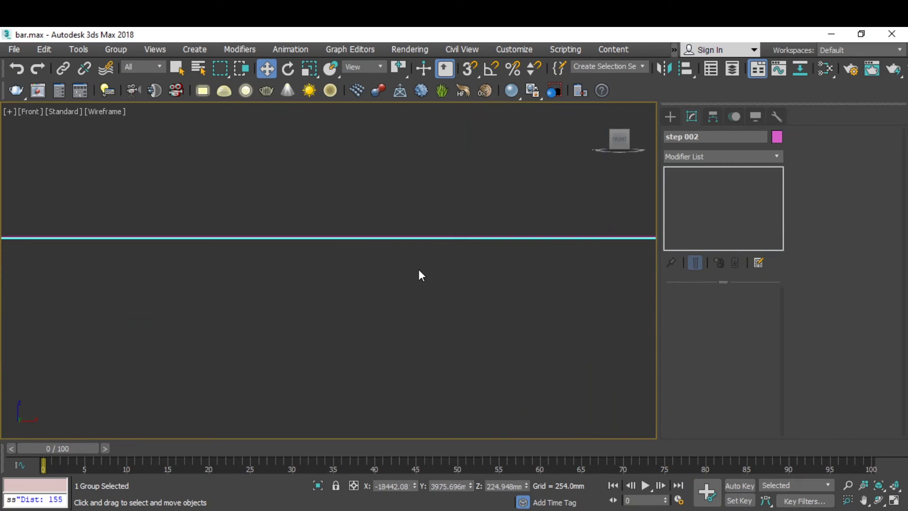
{"action": "scroll", "coordinate": [421, 283], "scroll_direction": "down", "scroll_amount": 2}
{"action": "scroll", "coordinate": [423, 192], "scroll_direction": "up", "scroll_amount": 3}
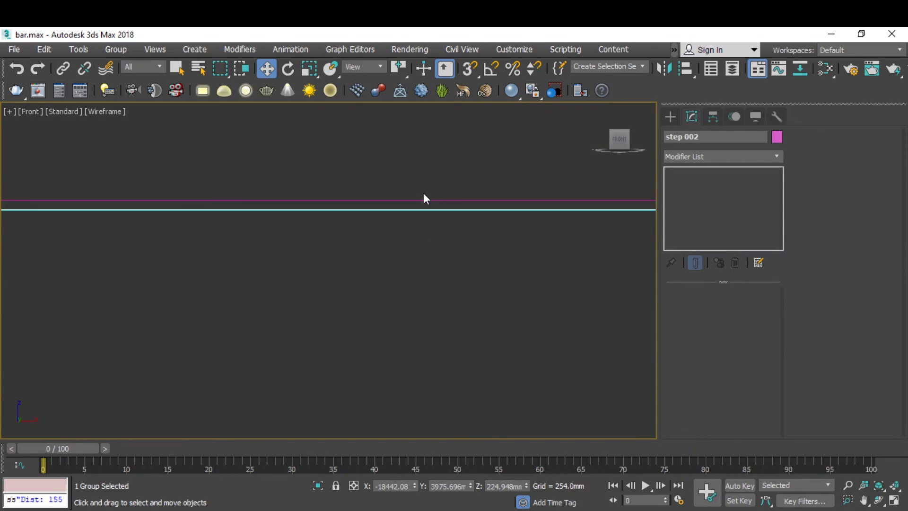
{"action": "scroll", "coordinate": [418, 207], "scroll_direction": "up", "scroll_amount": 3}
{"action": "left_click_drag", "start_coordinate": [417, 208], "coordinate": [421, 150]}
{"action": "scroll", "coordinate": [405, 260], "scroll_direction": "down", "scroll_amount": 6}
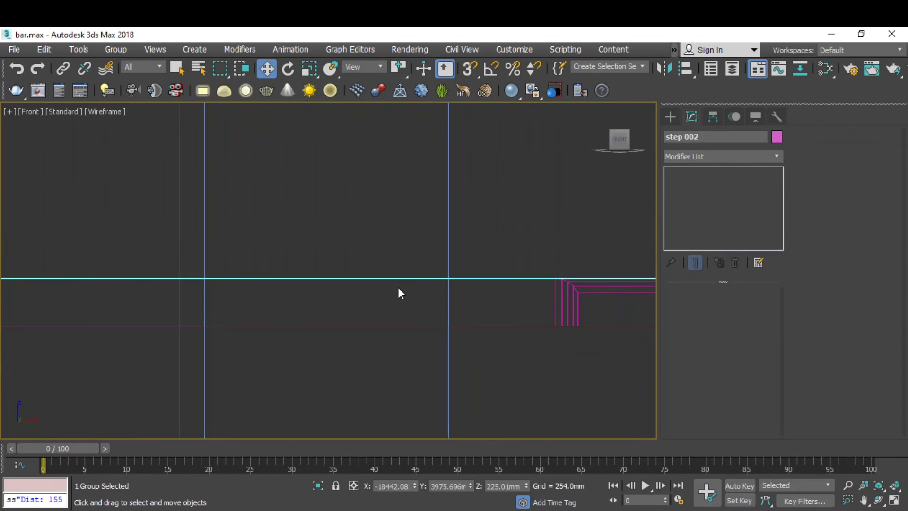
{"action": "scroll", "coordinate": [388, 292], "scroll_direction": "down", "scroll_amount": 4}
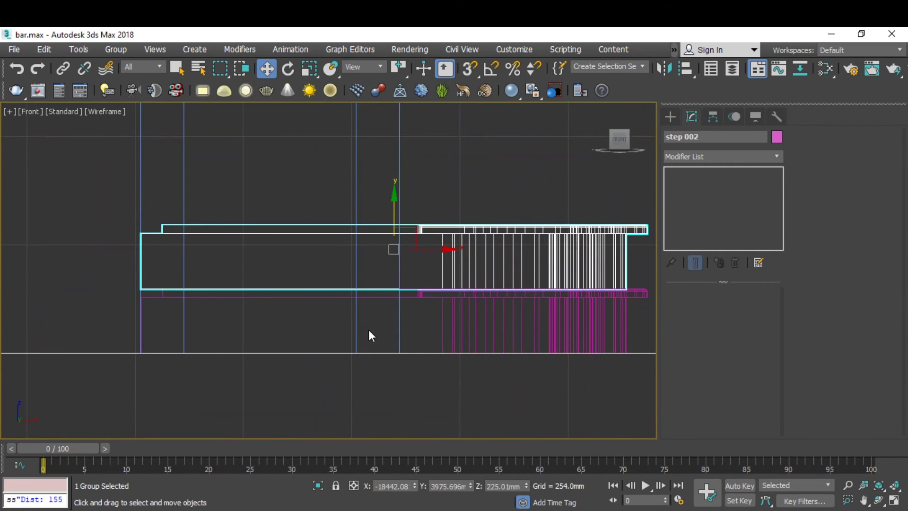
Move the upper step about 353 mm in the negative X direction so its riser follows the plan's next curved step line.
{"action": "key", "text": "alt+w"}
{"action": "scroll", "coordinate": [194, 204], "scroll_direction": "up", "scroll_amount": 2}
{"action": "scroll", "coordinate": [188, 164], "scroll_direction": "up", "scroll_amount": 3}
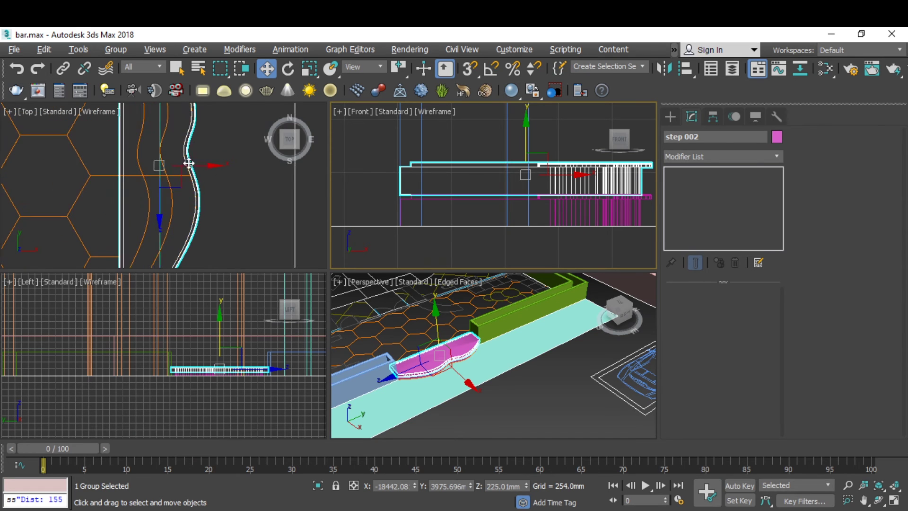
{"action": "key", "text": "alt+w"}
{"action": "scroll", "coordinate": [367, 208], "scroll_direction": "up", "scroll_amount": 3}
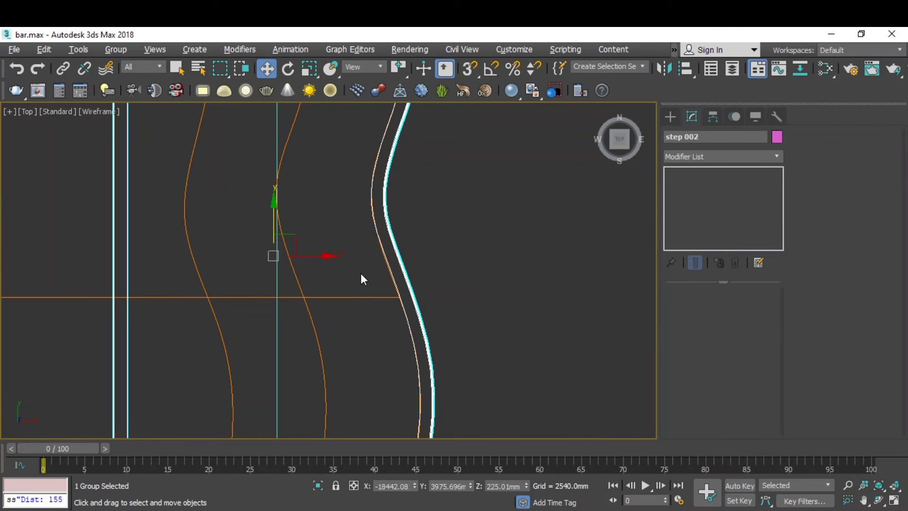
{"action": "left_click_drag", "start_coordinate": [320, 258], "coordinate": [226, 249], "text": "shift"}
{"action": "scroll", "coordinate": [273, 196], "scroll_direction": "up", "scroll_amount": 5}
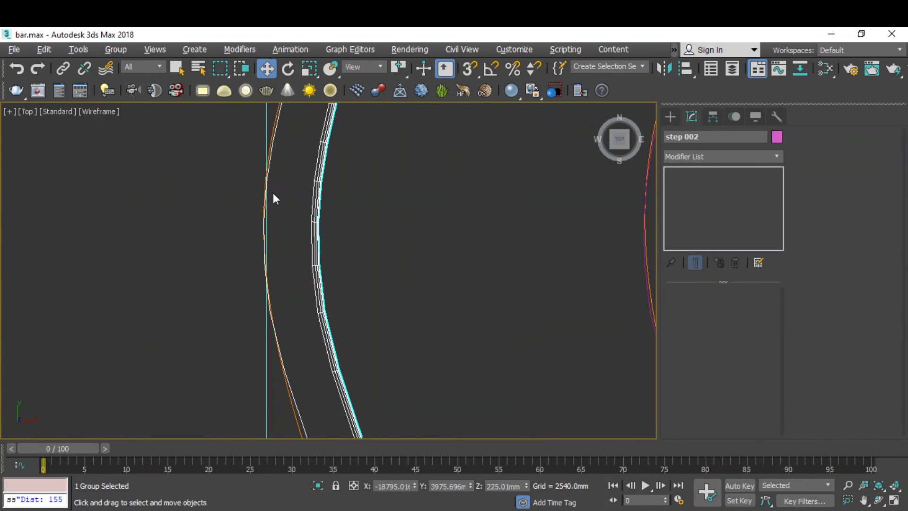
{"action": "scroll", "coordinate": [325, 234], "scroll_direction": "down", "scroll_amount": 4}
{"action": "scroll", "coordinate": [296, 201], "scroll_direction": "up", "scroll_amount": 3}
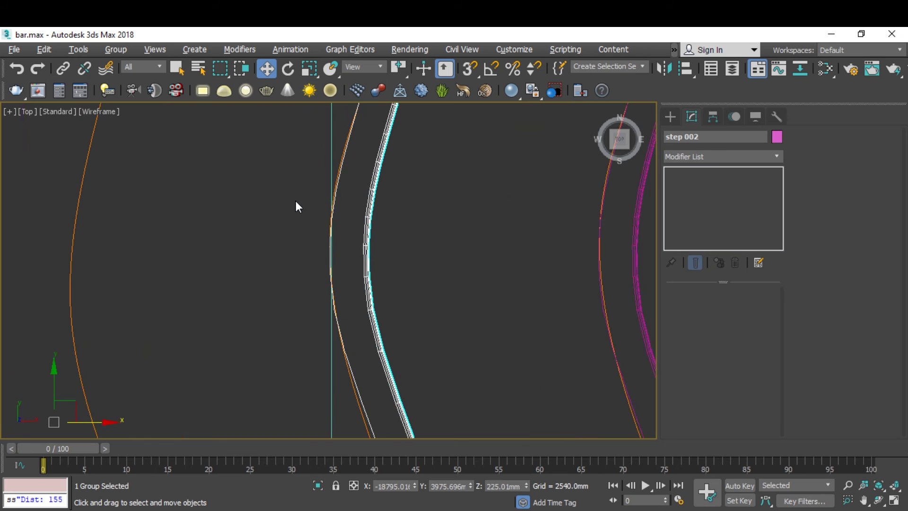
{"action": "scroll", "coordinate": [348, 240], "scroll_direction": "up", "scroll_amount": 4}
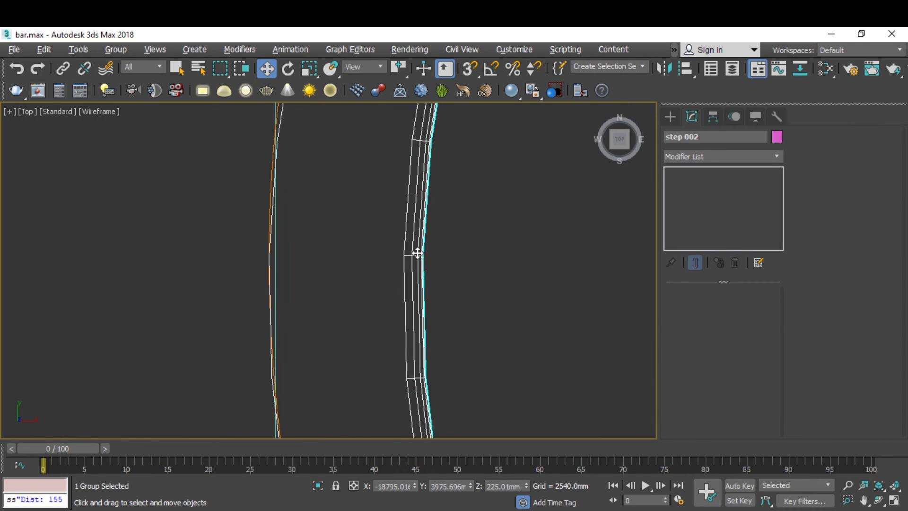
Fine-tune the second step's X position so its riser follows the plan's middle curved step line.
{"action": "left_click_drag", "start_coordinate": [417, 253], "coordinate": [415, 255]}
{"action": "scroll", "coordinate": [416, 255], "scroll_direction": "down", "scroll_amount": 5}
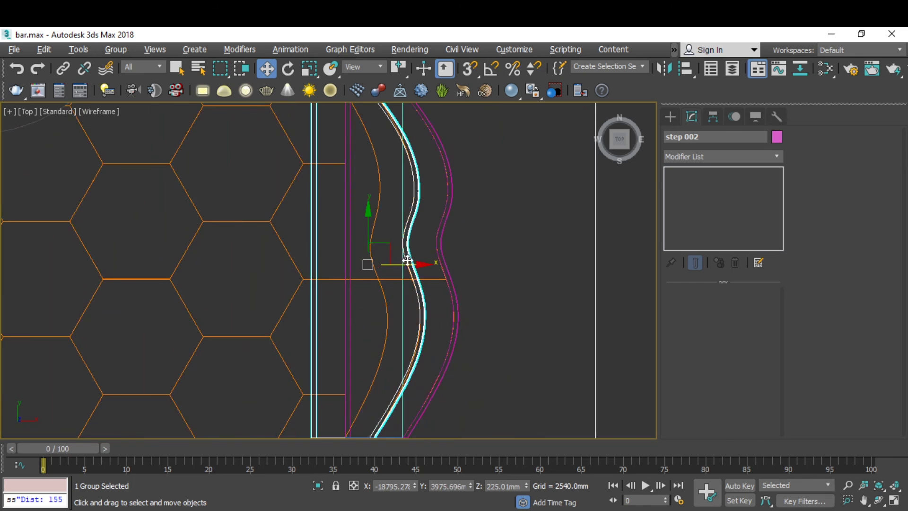
{"action": "key", "text": "alt+w"}
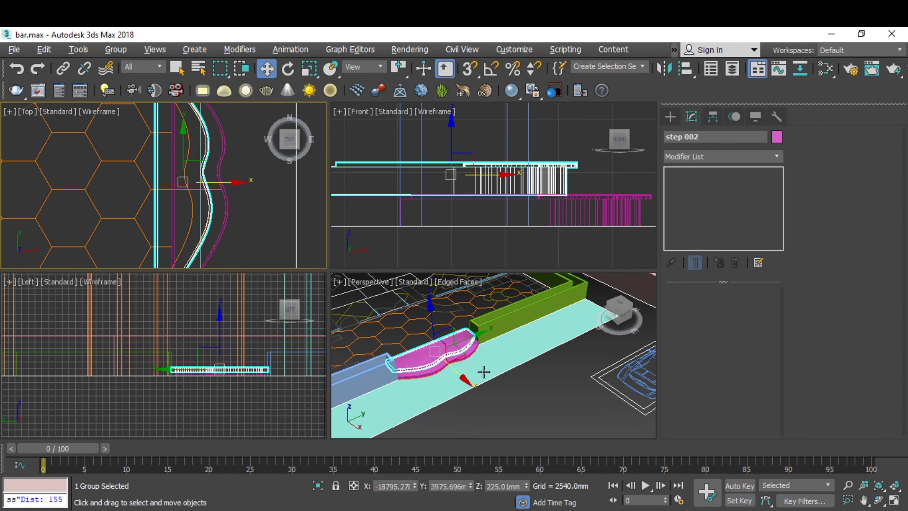
{"action": "scroll", "coordinate": [435, 362], "scroll_direction": "up", "scroll_amount": 3}
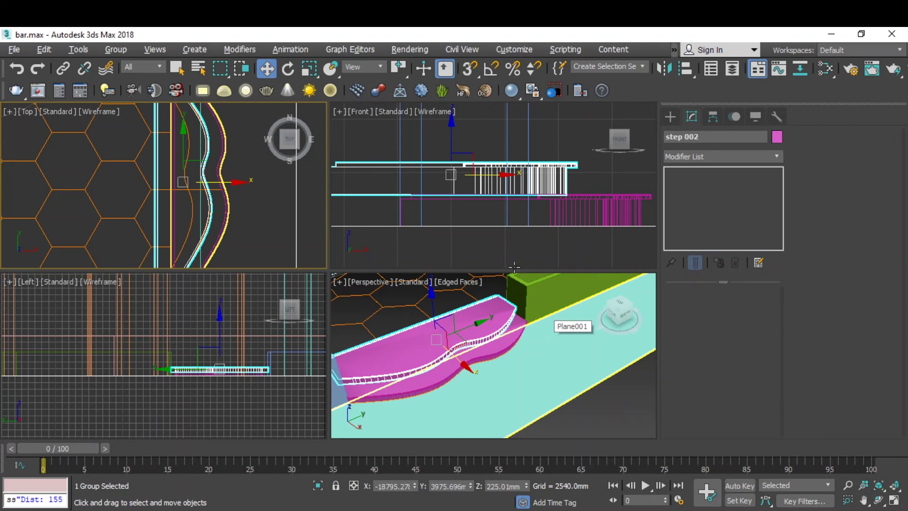
Clone the second step group about 154 mm straight up in the front view as a single instance.
{"action": "key", "text": "alt+w"}
{"action": "scroll", "coordinate": [534, 308], "scroll_direction": "down", "scroll_amount": 3}
{"action": "scroll", "coordinate": [354, 280], "scroll_direction": "up", "scroll_amount": 5}
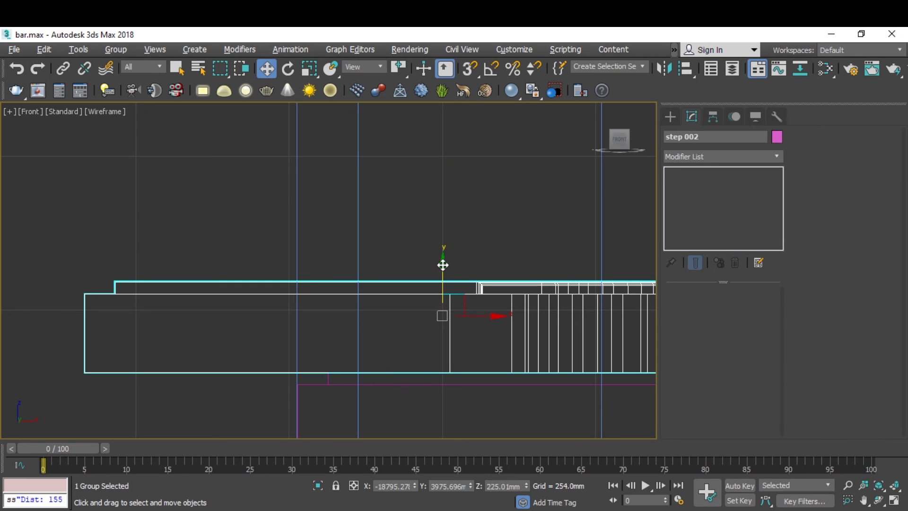
{"action": "mouse_move", "coordinate": [443, 264]}
{"action": "left_mouse_down", "text": "shift"}
{"action": "mouse_move", "coordinate": [440, 162]}
{"action": "mouse_move", "coordinate": [438, 171]}
{"action": "left_mouse_up", "text": "shift"}
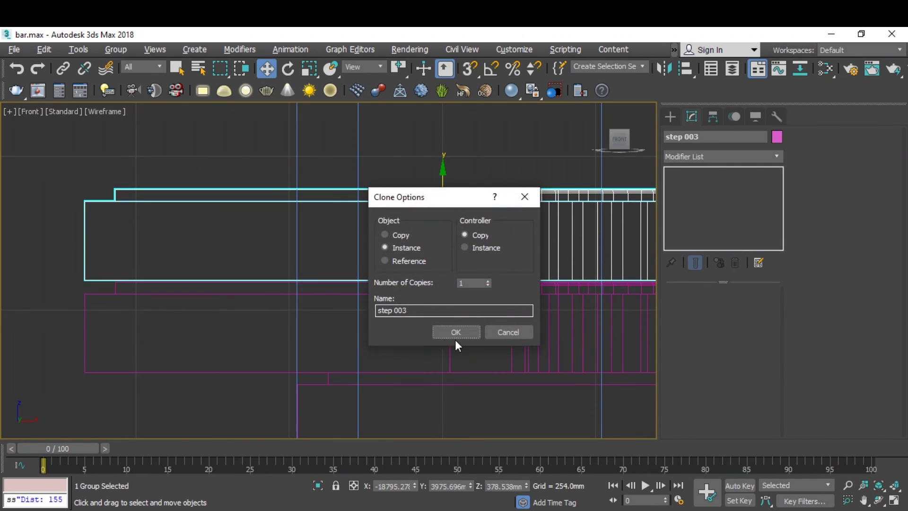
{"action": "left_click", "coordinate": [456, 333]}
Lower the new third step in fine moves until its base sits exactly on the second step's top face.
{"action": "scroll", "coordinate": [422, 282], "scroll_direction": "up", "scroll_amount": 10}
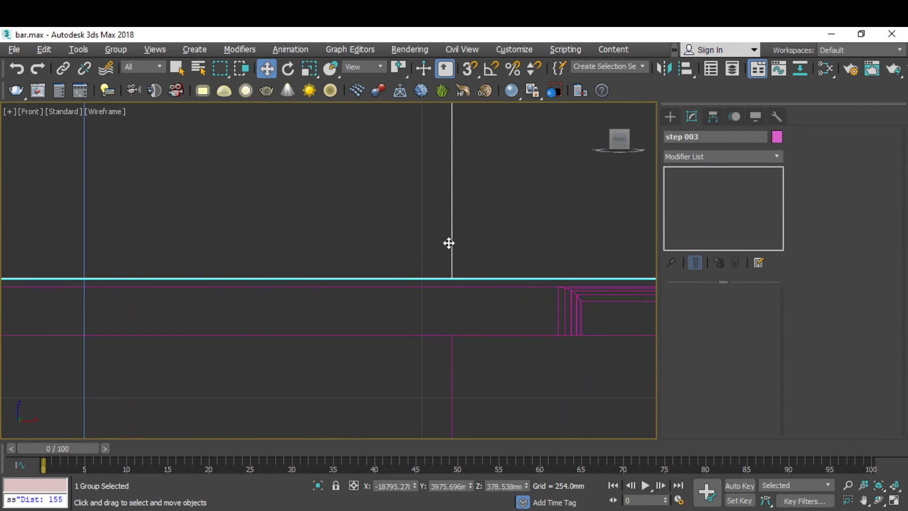
{"action": "left_click_drag", "start_coordinate": [454, 219], "coordinate": [454, 225]}
{"action": "scroll", "coordinate": [456, 283], "scroll_direction": "down", "scroll_amount": 4}
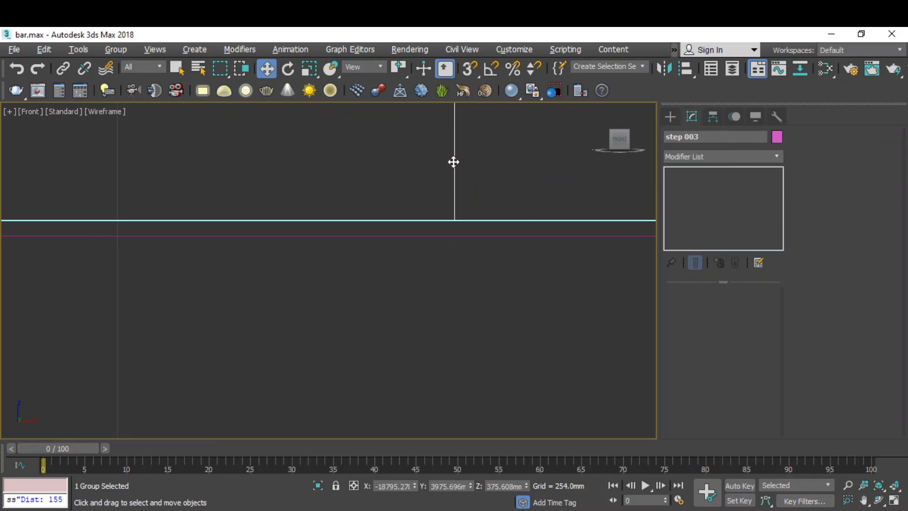
{"action": "left_click_drag", "start_coordinate": [454, 163], "coordinate": [454, 164]}
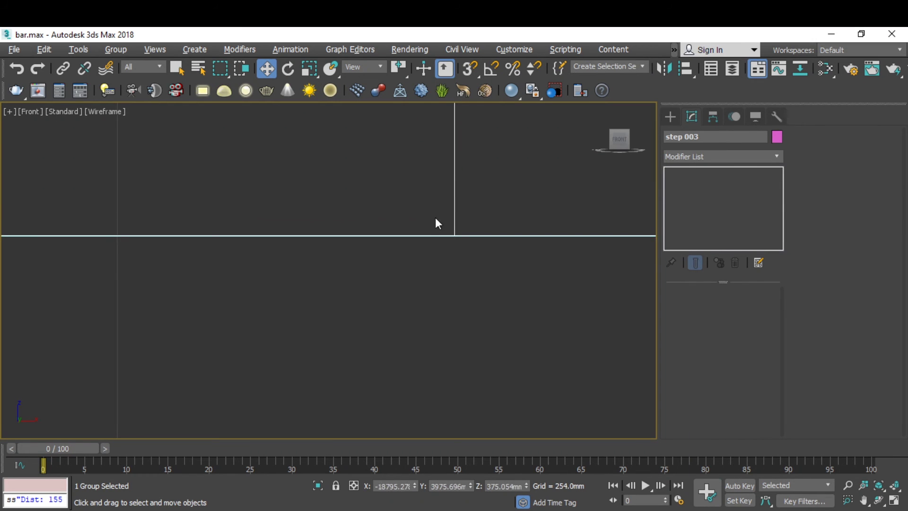
{"action": "scroll", "coordinate": [413, 250], "scroll_direction": "down", "scroll_amount": 5}
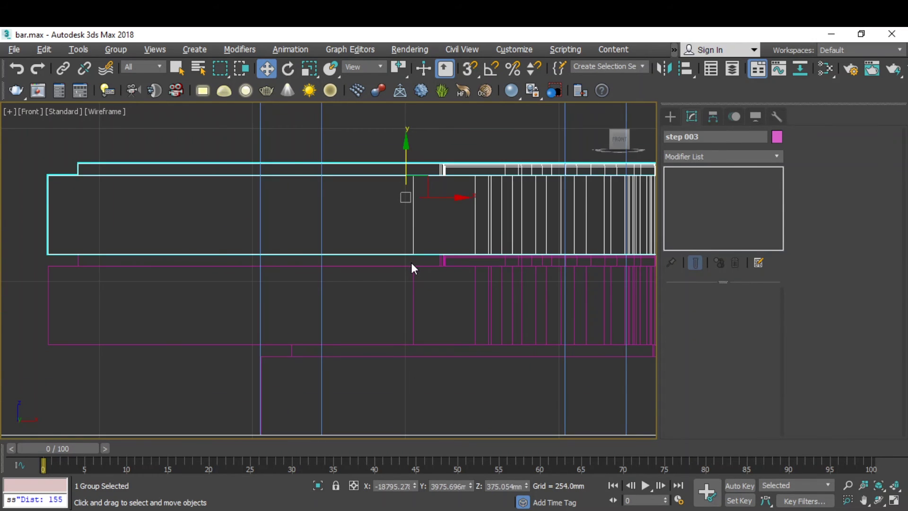
Move the third step about 307 mm in the negative X direction so its riser follows the plan's innermost curved step line.
{"action": "key", "text": "alt+w"}
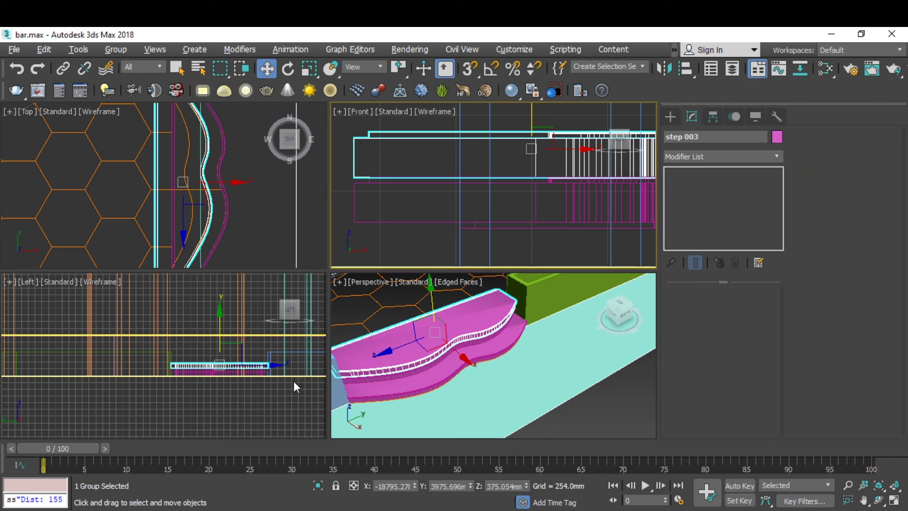
{"action": "scroll", "coordinate": [475, 208], "scroll_direction": "down", "scroll_amount": 3}
{"action": "right_click", "coordinate": [223, 215]}
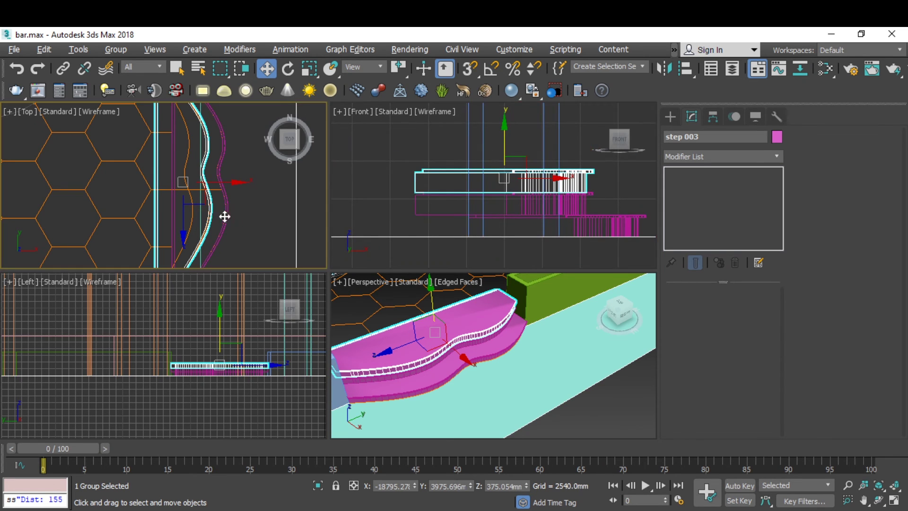
{"action": "key", "text": "alt+w"}
{"action": "scroll", "coordinate": [322, 270], "scroll_direction": "up", "scroll_amount": 4}
{"action": "scroll", "coordinate": [385, 271], "scroll_direction": "up", "scroll_amount": 3}
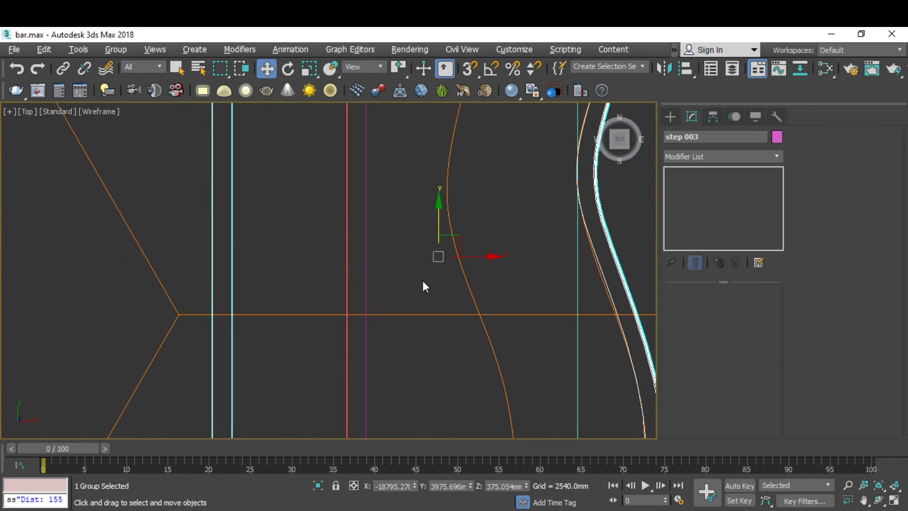
{"action": "left_click_drag", "start_coordinate": [487, 255], "coordinate": [356, 238]}
{"action": "scroll", "coordinate": [360, 239], "scroll_direction": "down", "scroll_amount": 5}
{"action": "scroll", "coordinate": [418, 274], "scroll_direction": "down", "scroll_amount": 2}
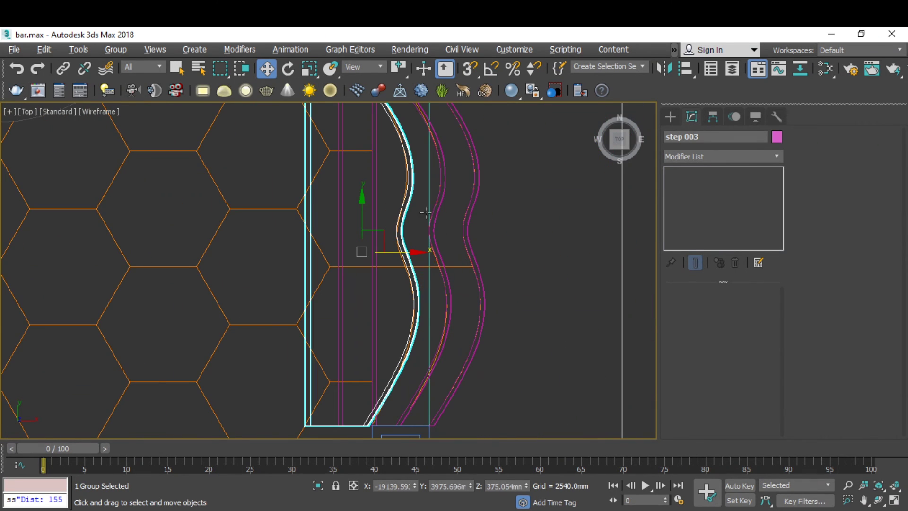
Deselect the third step and inspect the stacked entrance steps against the adjoining low terrace walls in perspective.
{"action": "scroll", "coordinate": [400, 194], "scroll_direction": "up", "scroll_amount": 5}
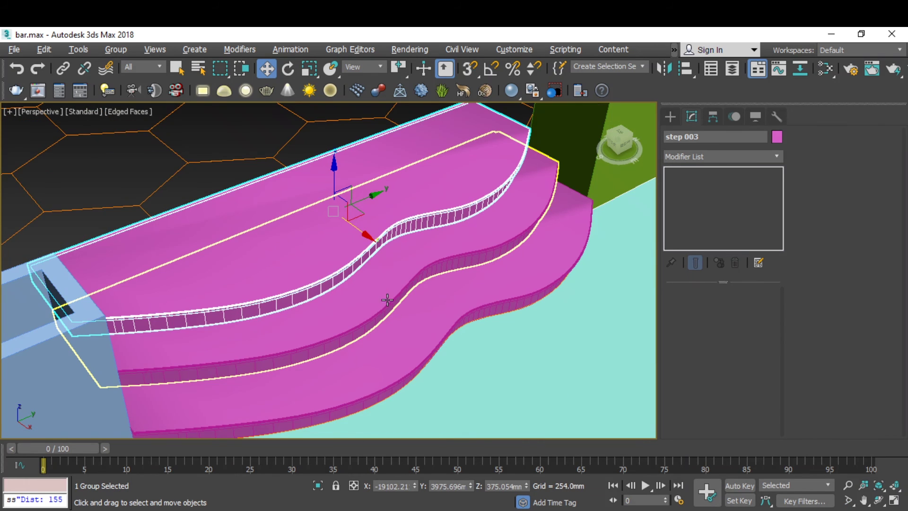
{"action": "scroll", "coordinate": [384, 268], "scroll_direction": "down", "scroll_amount": 8}
{"action": "left_click", "coordinate": [535, 353]}
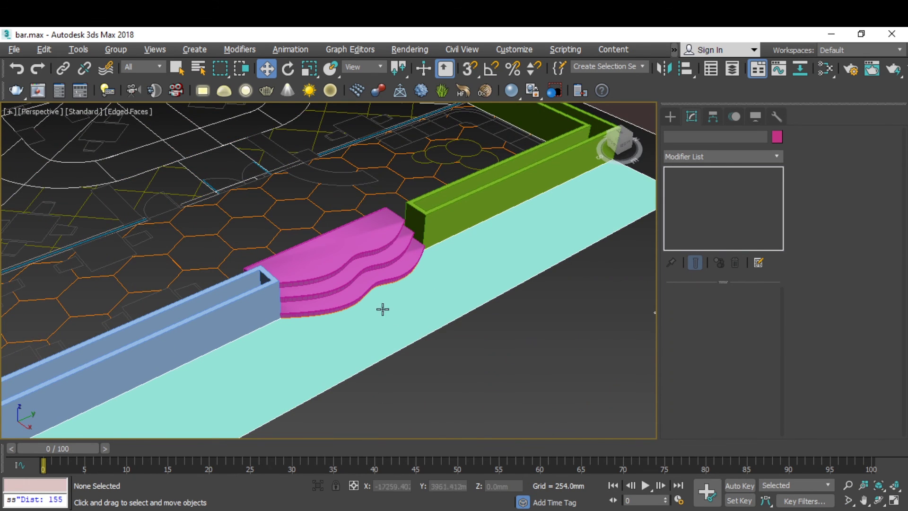
{"action": "scroll", "coordinate": [314, 264], "scroll_direction": "up", "scroll_amount": 6}
{"action": "scroll", "coordinate": [373, 303], "scroll_direction": "up", "scroll_amount": 3}
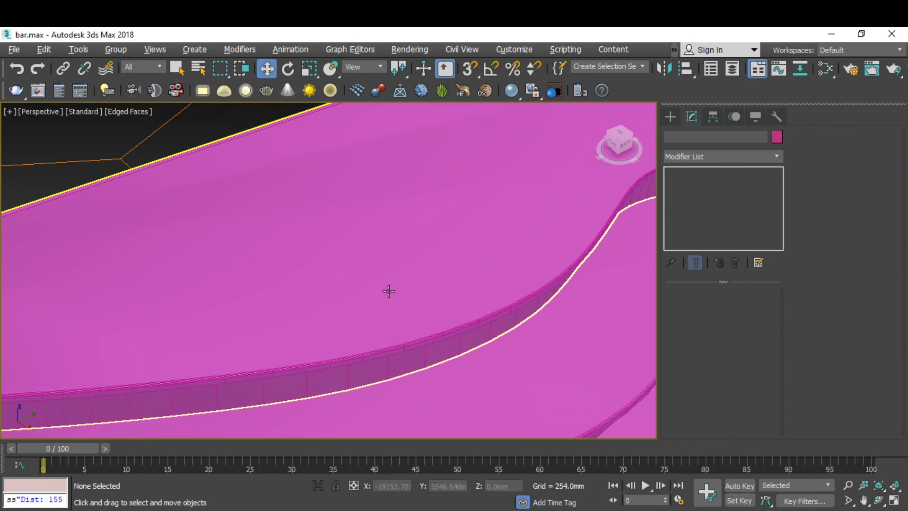
{"action": "scroll", "coordinate": [317, 261], "scroll_direction": "down", "scroll_amount": 4}
{"action": "scroll", "coordinate": [314, 264], "scroll_direction": "down", "scroll_amount": 4}
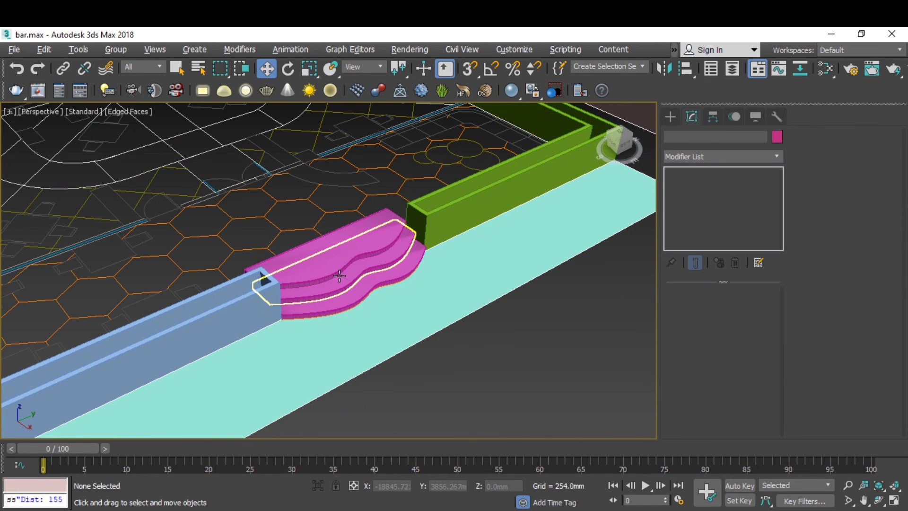
{"action": "scroll", "coordinate": [315, 264], "scroll_direction": "up", "scroll_amount": 2}
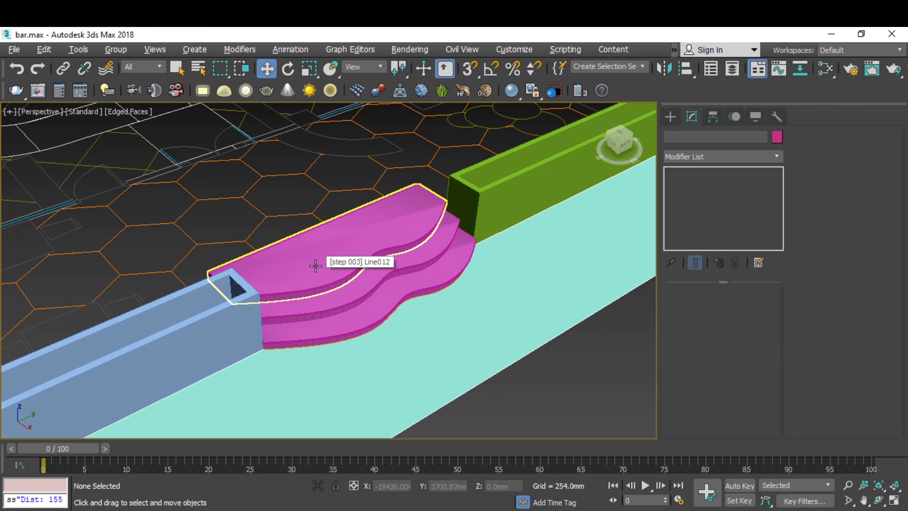
Set the extrusion amount of the blue low terrace wall beside the steps to 1200 mm.
{"action": "left_click", "coordinate": [193, 325]}
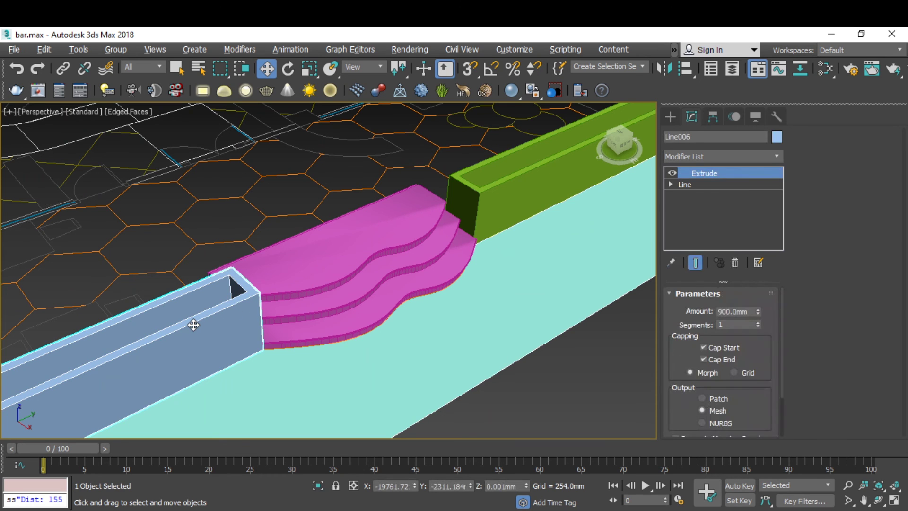
{"action": "scroll", "coordinate": [194, 324], "scroll_direction": "down", "scroll_amount": 2}
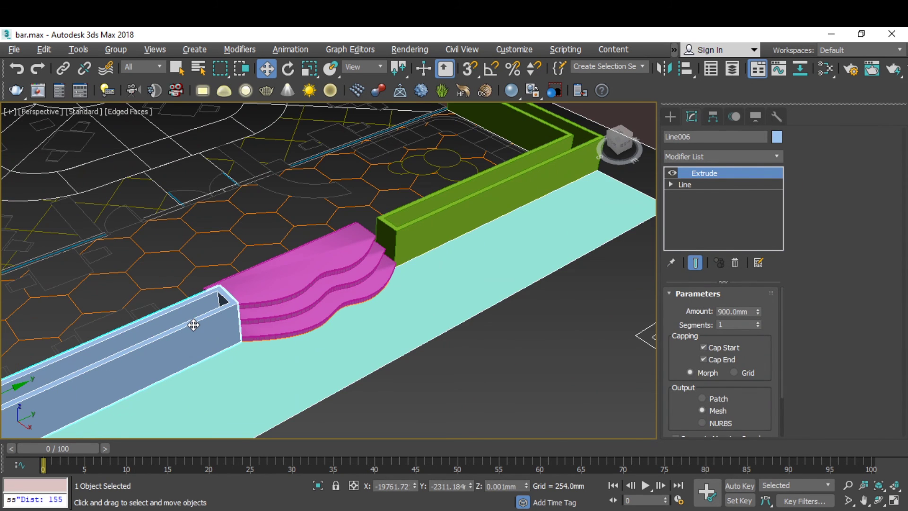
{"action": "scroll", "coordinate": [263, 299], "scroll_direction": "down", "scroll_amount": 6}
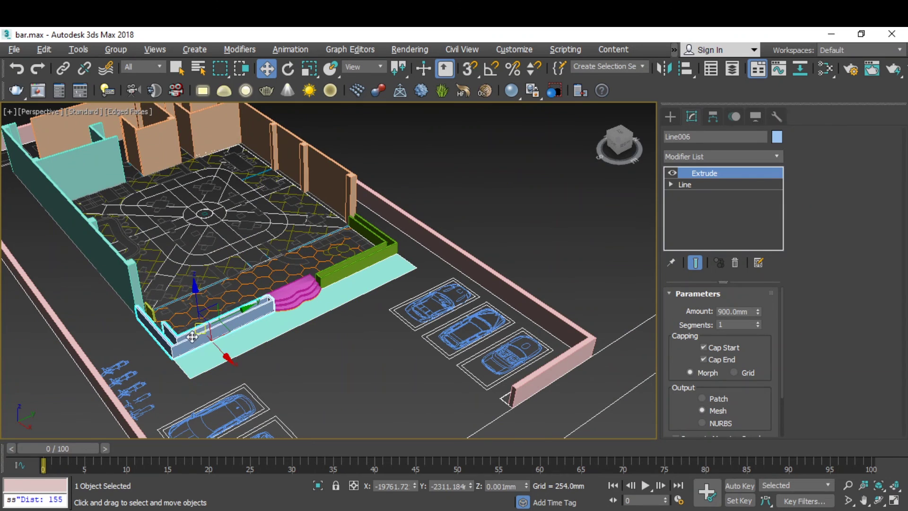
{"action": "scroll", "coordinate": [189, 337], "scroll_direction": "up", "scroll_amount": 4}
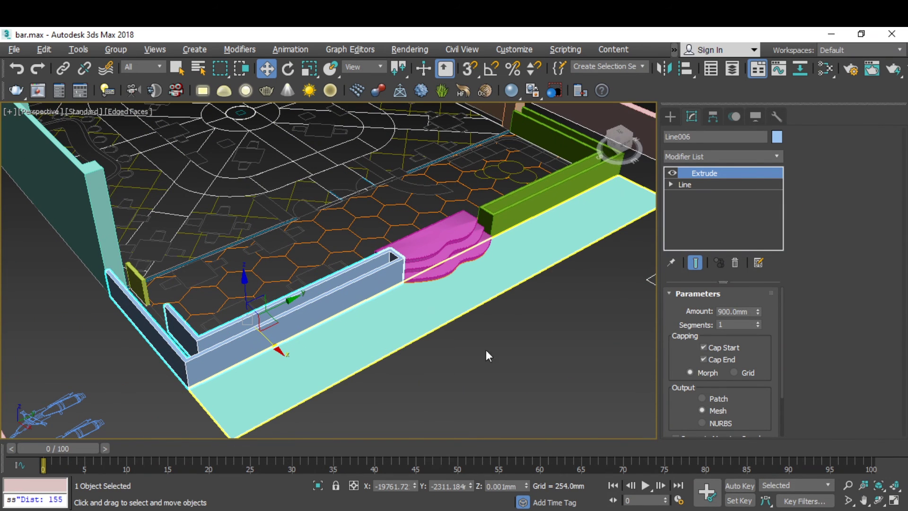
{"action": "left_click_drag", "start_coordinate": [751, 311], "coordinate": [673, 312]}
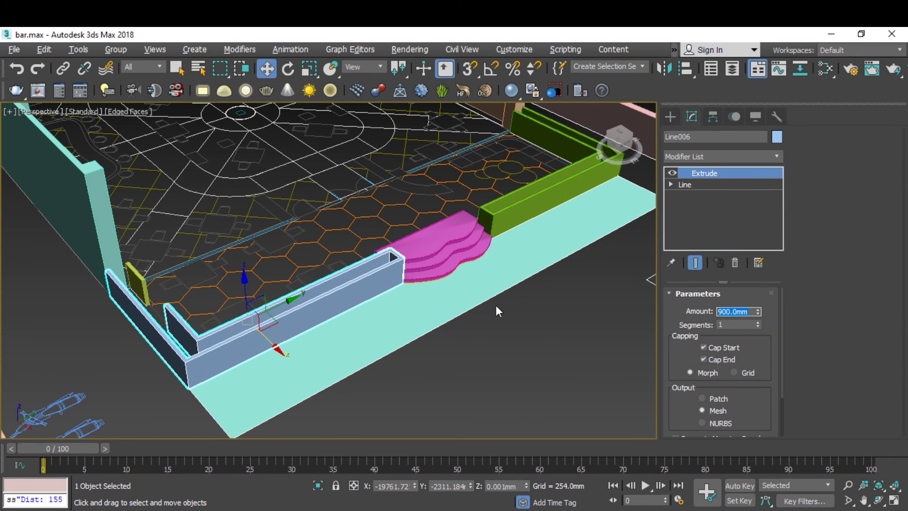
{"action": "type", "text": "1200"}
{"action": "key", "text": "Return"}
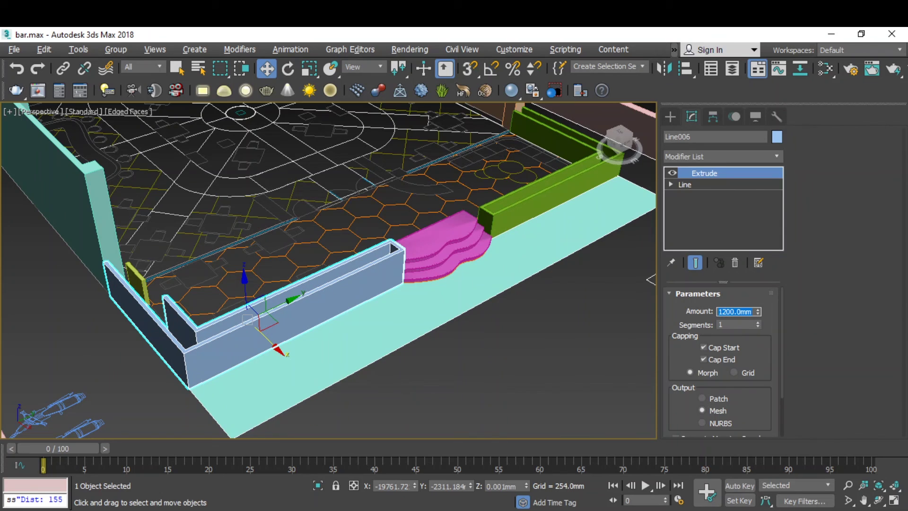
Set the extrusion amount of the green low terrace wall on the other side of the steps to 1200 mm.
{"action": "left_click", "coordinate": [544, 205]}
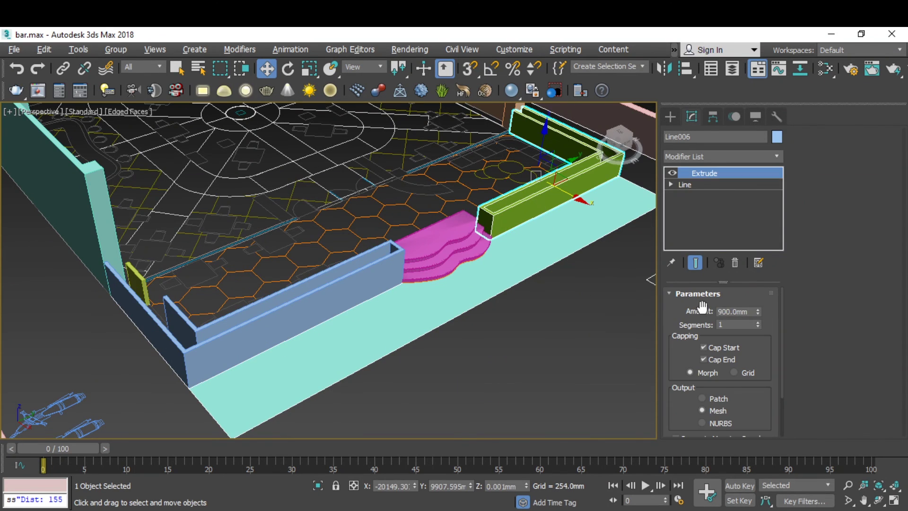
{"action": "double_click", "coordinate": [747, 310]}
{"action": "type", "text": "1200"}
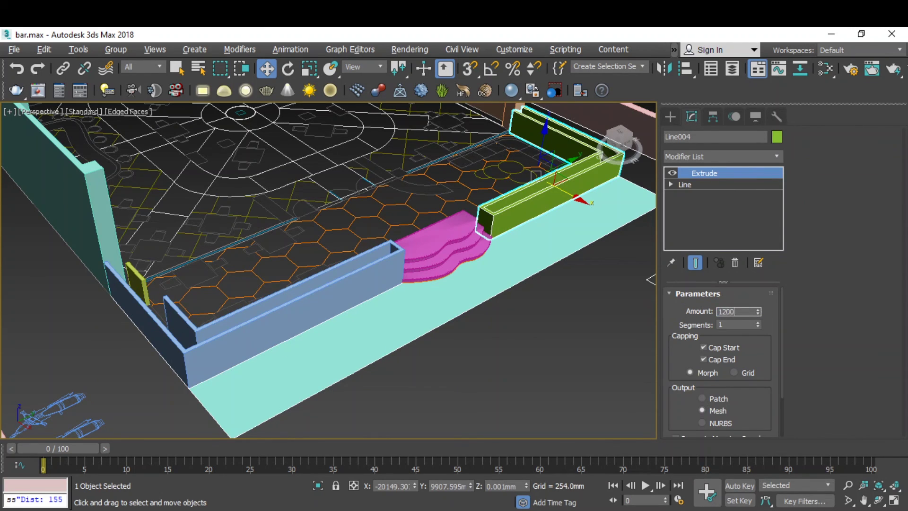
{"action": "key", "text": "Return"}
Set the extrusion amount of the short yellow-green wall piece behind the blue wall to 1200 mm and save the scene.
{"action": "scroll", "coordinate": [166, 318], "scroll_direction": "up", "scroll_amount": 6}
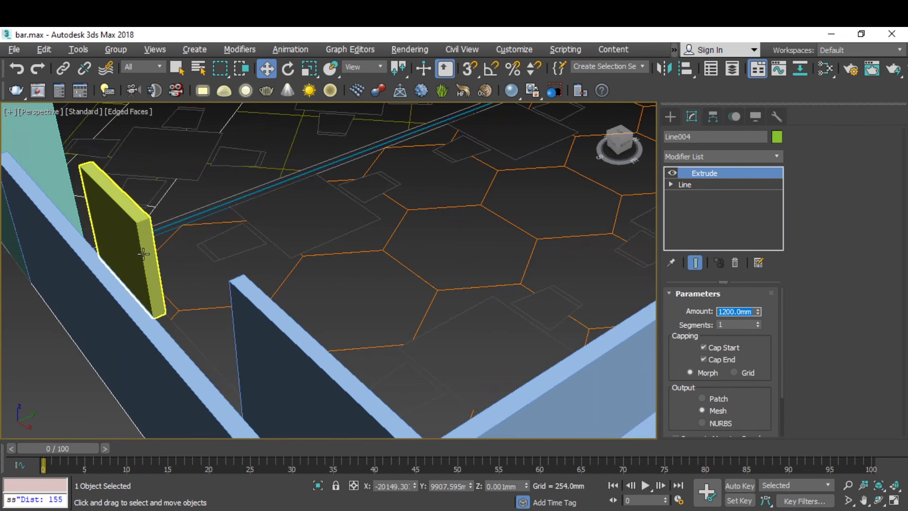
{"action": "left_click", "coordinate": [143, 254]}
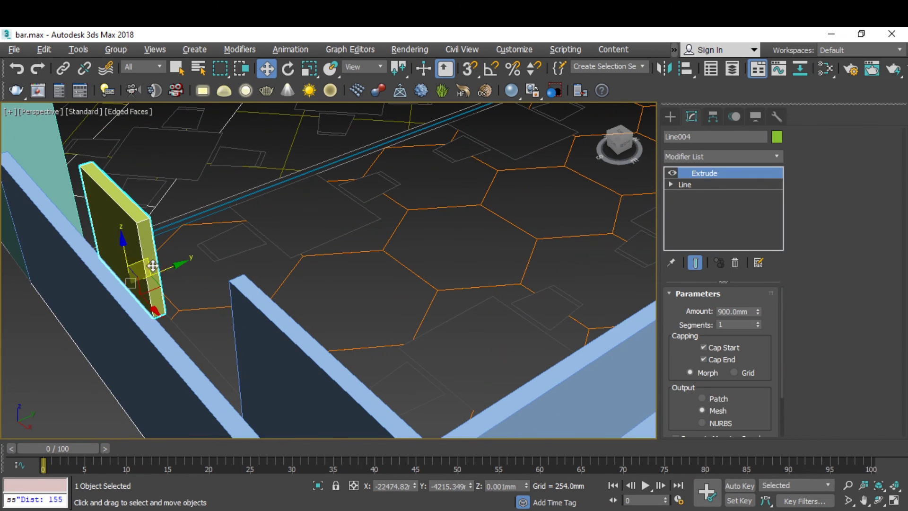
{"action": "double_click", "coordinate": [754, 314]}
{"action": "type", "text": "1200"}
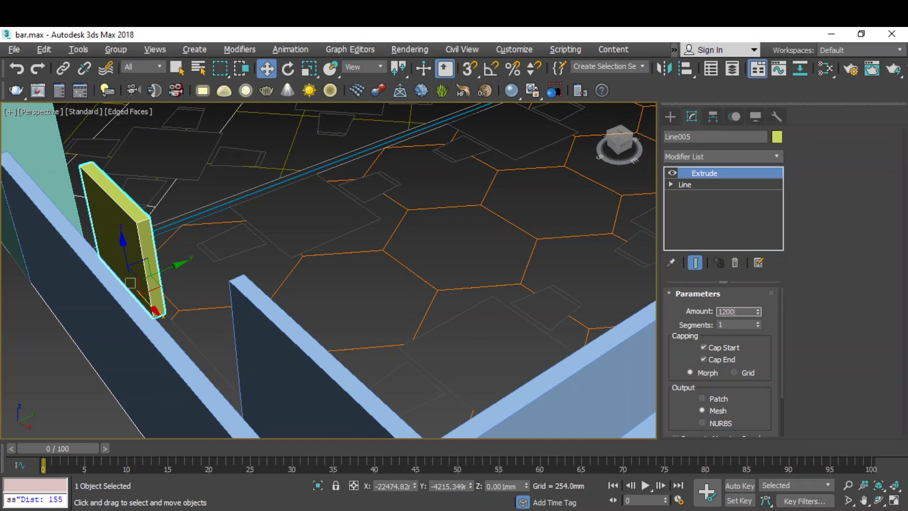
{"action": "key", "text": "Return"}
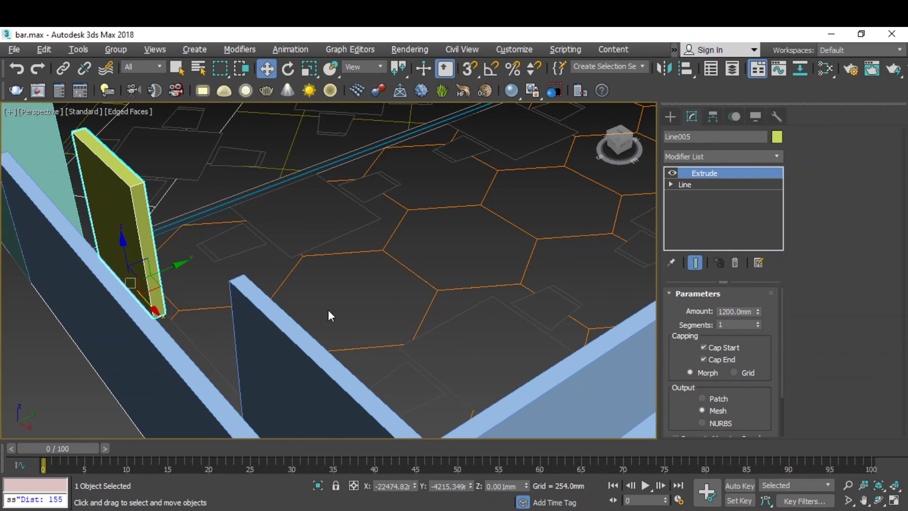
{"action": "key", "text": "ctrl+s"}
{"action": "scroll", "coordinate": [233, 313], "scroll_direction": "down", "scroll_amount": 10}
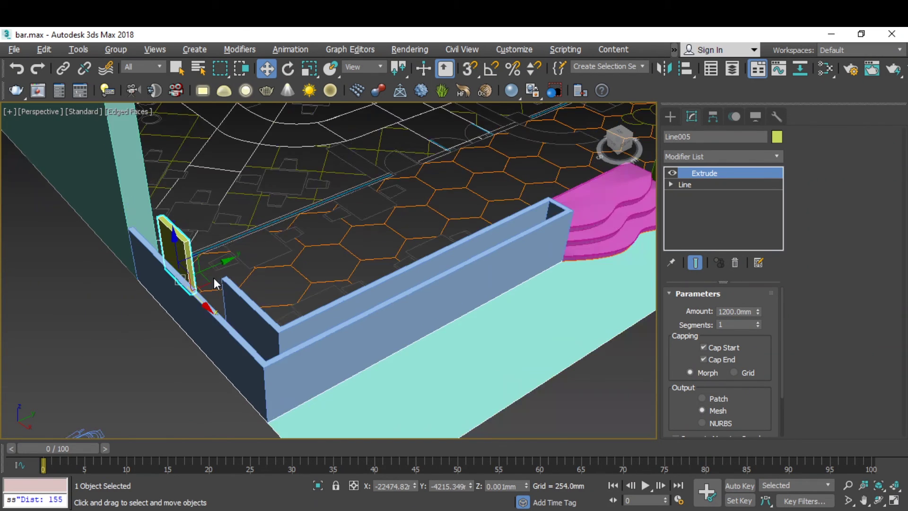
{"action": "scroll", "coordinate": [234, 313], "scroll_direction": "down", "scroll_amount": 2}
{"action": "scroll", "coordinate": [402, 222], "scroll_direction": "up", "scroll_amount": 8}
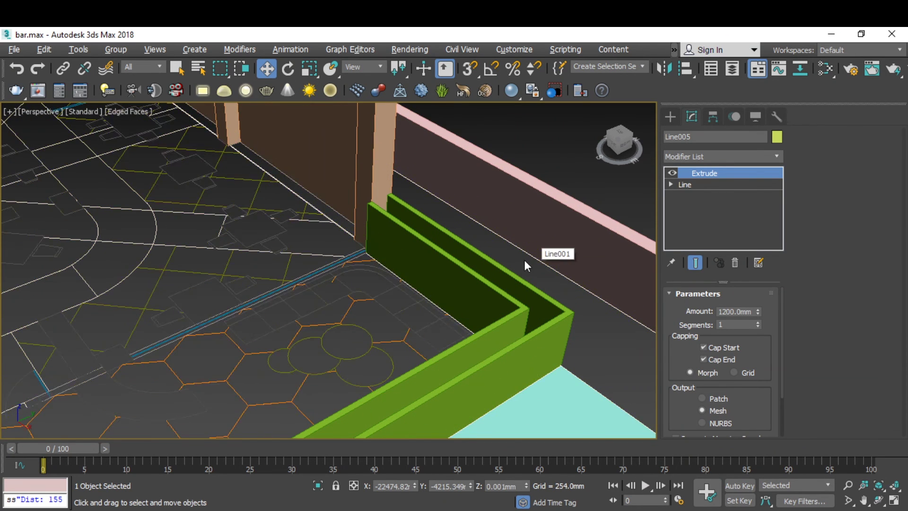
{"action": "scroll", "coordinate": [541, 279], "scroll_direction": "down", "scroll_amount": 10}
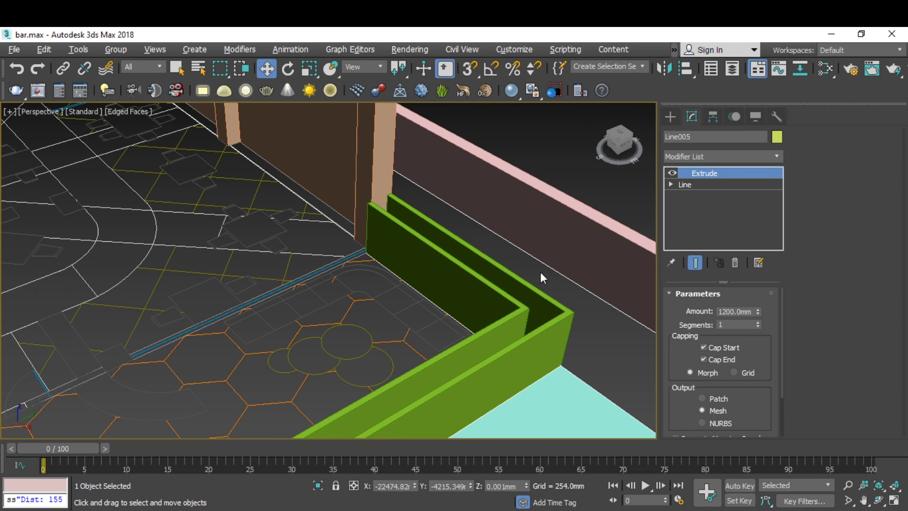
{"action": "scroll", "coordinate": [430, 339], "scroll_direction": "up", "scroll_amount": 5}
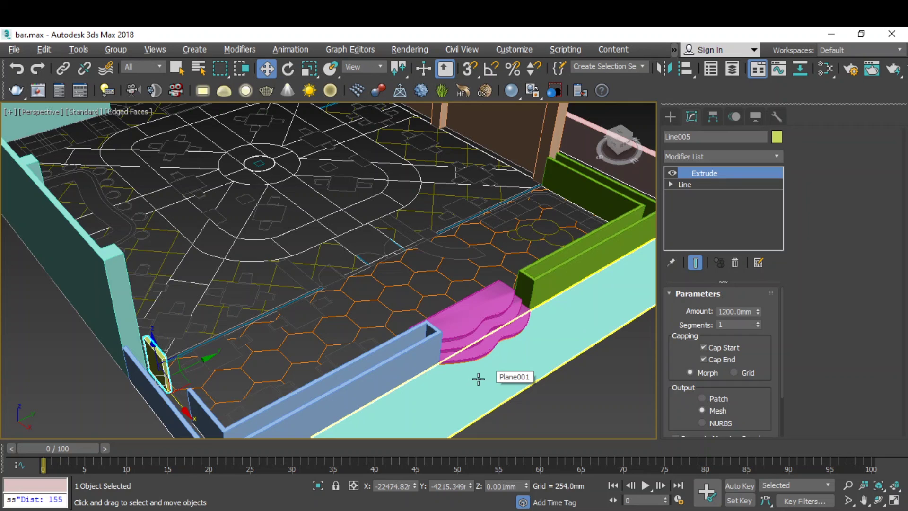
{"action": "scroll", "coordinate": [422, 296], "scroll_direction": "up", "scroll_amount": 4}
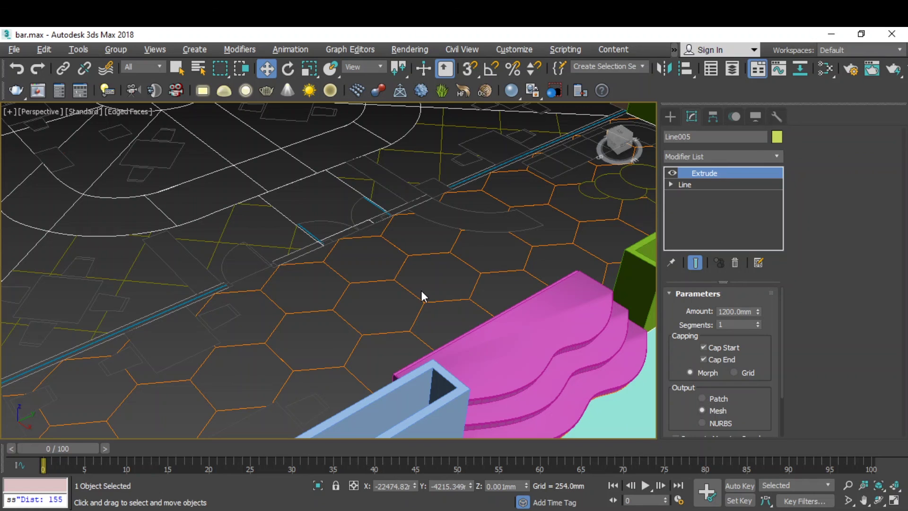
Deselect the short wall piece and inspect the terrace walls, building walls, surrounding site and curved entrance steps in perspective.
{"action": "scroll", "coordinate": [422, 294], "scroll_direction": "down", "scroll_amount": 5}
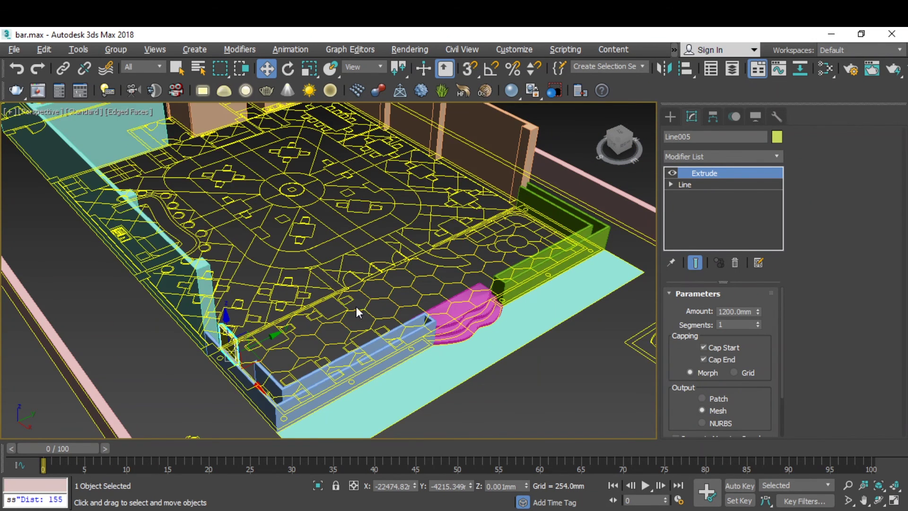
{"action": "scroll", "coordinate": [361, 303], "scroll_direction": "up", "scroll_amount": 5}
{"action": "left_click", "coordinate": [367, 334]}
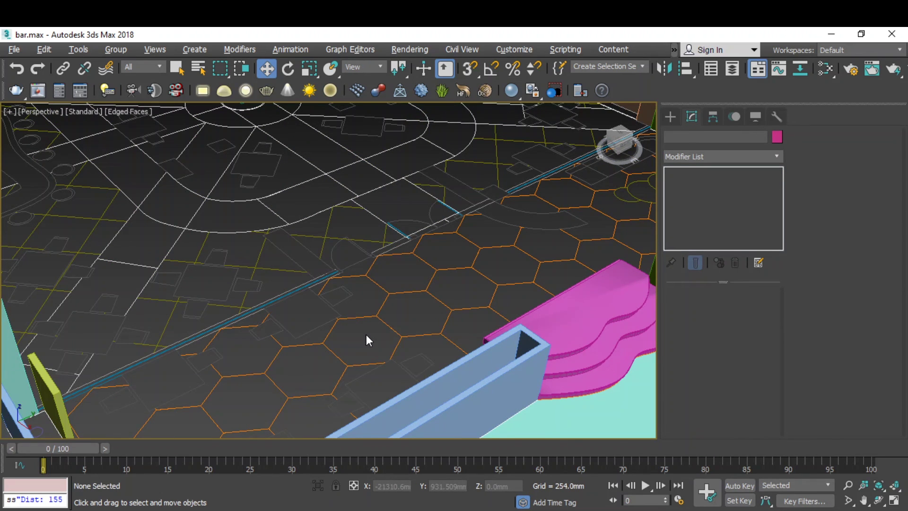
{"action": "scroll", "coordinate": [367, 335], "scroll_direction": "down", "scroll_amount": 5}
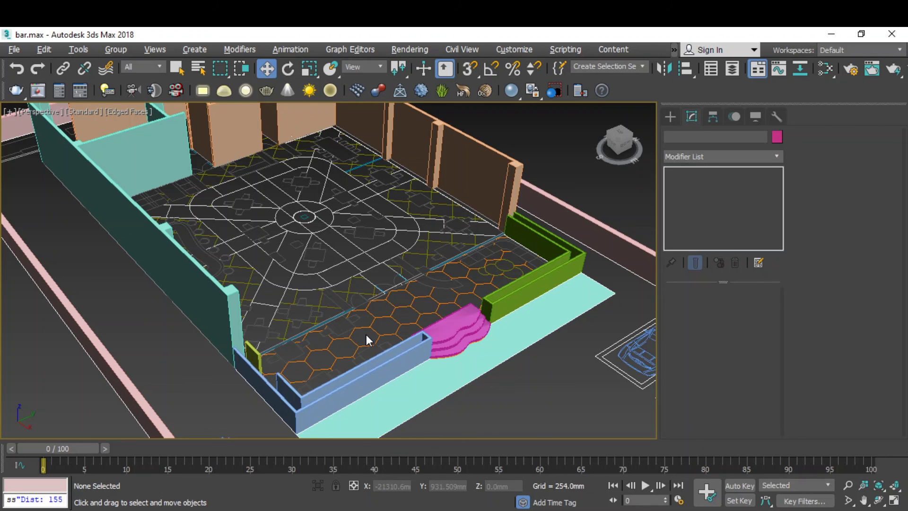
{"action": "scroll", "coordinate": [366, 334], "scroll_direction": "down", "scroll_amount": 6}
{"action": "scroll", "coordinate": [476, 349], "scroll_direction": "up", "scroll_amount": 4}
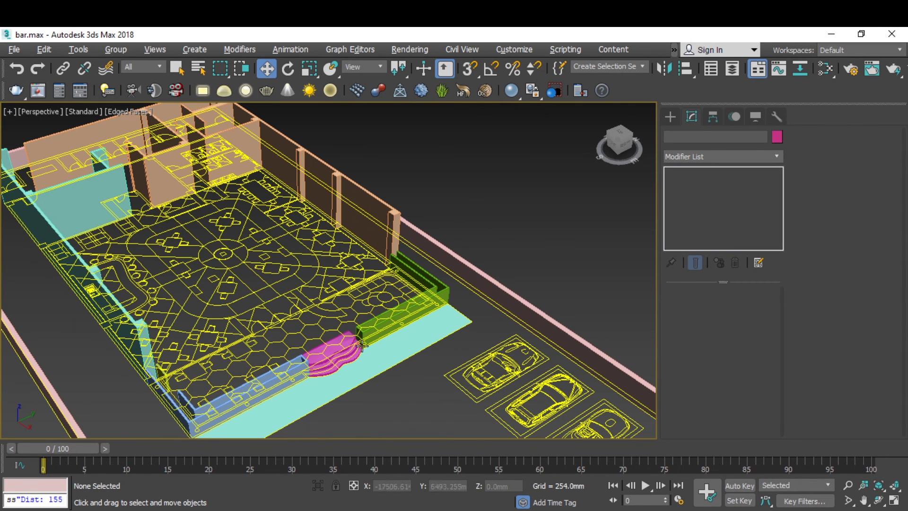
{"action": "scroll", "coordinate": [362, 345], "scroll_direction": "up", "scroll_amount": 5}
{"action": "scroll", "coordinate": [518, 313], "scroll_direction": "down", "scroll_amount": 6}
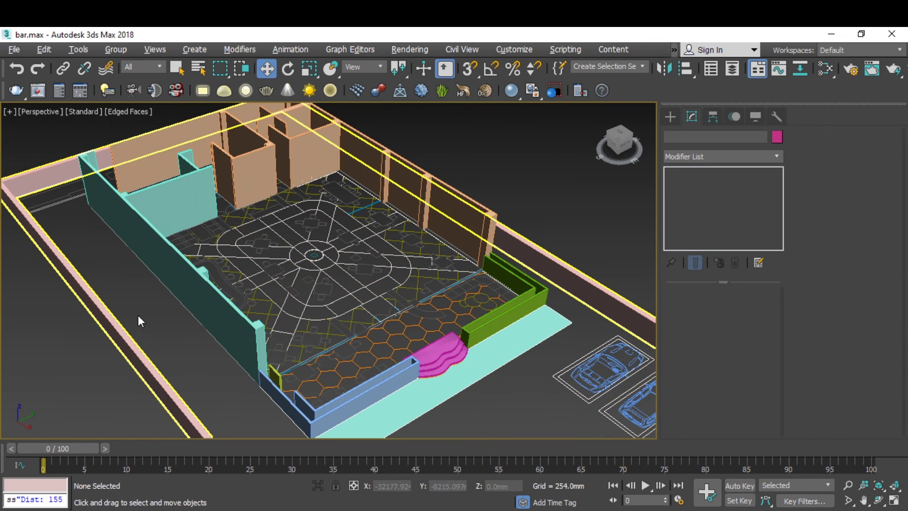
{"action": "scroll", "coordinate": [147, 326], "scroll_direction": "down", "scroll_amount": 5}
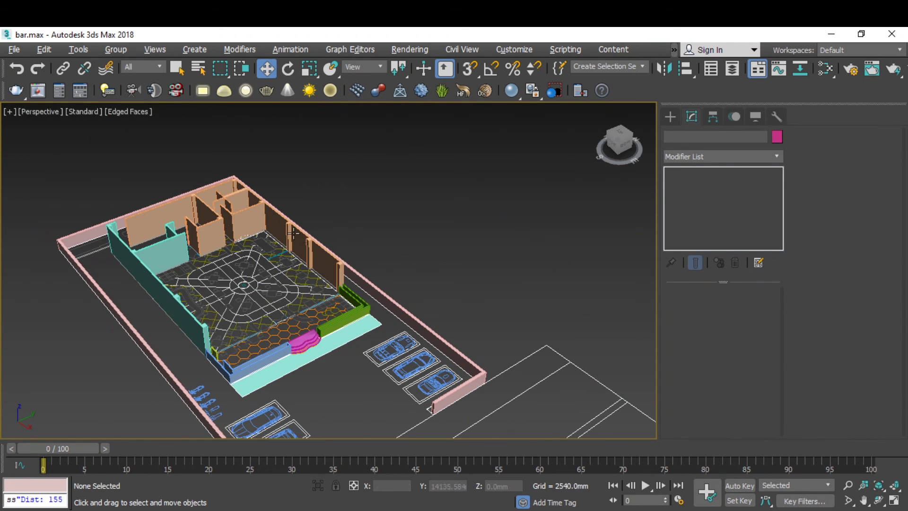
{"action": "scroll", "coordinate": [294, 232], "scroll_direction": "up", "scroll_amount": 6}
{"action": "scroll", "coordinate": [274, 274], "scroll_direction": "up", "scroll_amount": 3}
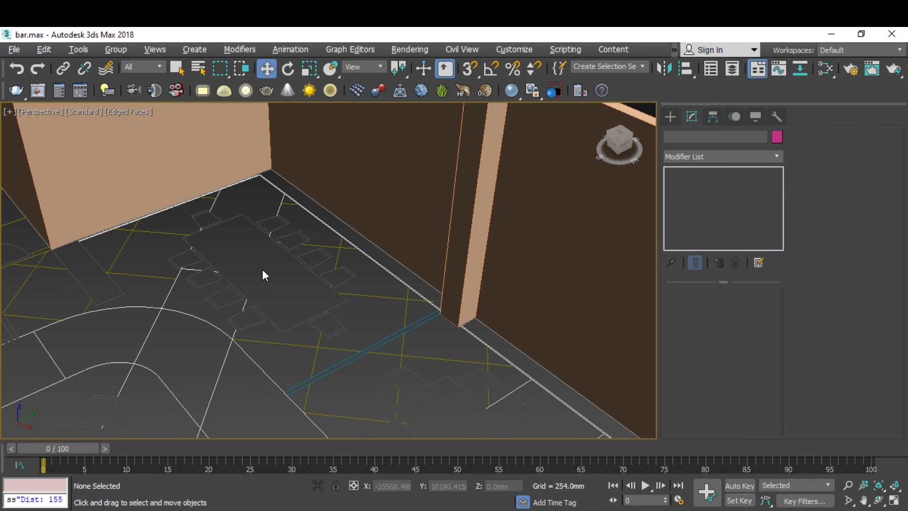
{"action": "scroll", "coordinate": [261, 272], "scroll_direction": "down", "scroll_amount": 5}
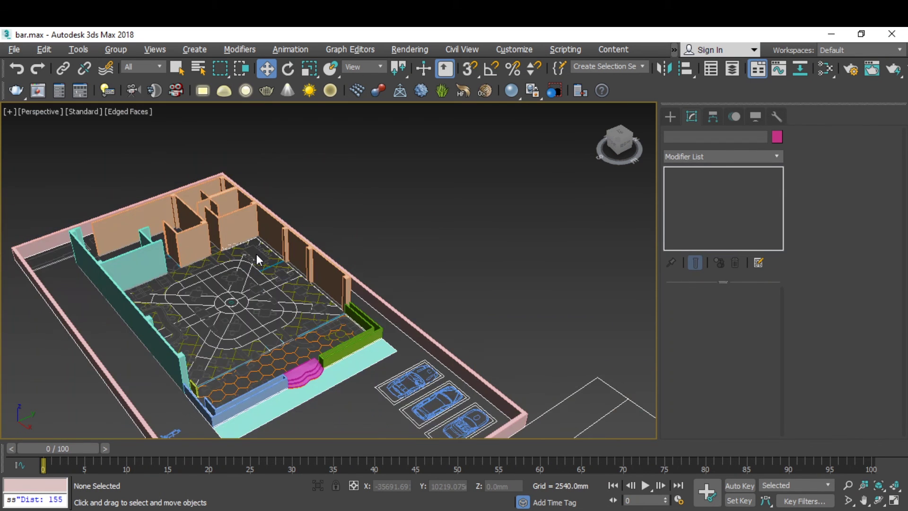
{"action": "scroll", "coordinate": [442, 268], "scroll_direction": "down", "scroll_amount": 2}
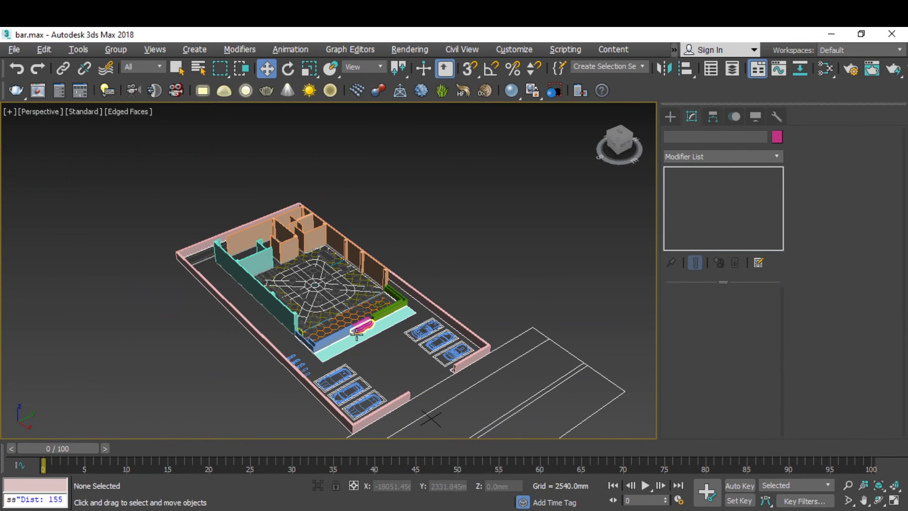
{"action": "scroll", "coordinate": [357, 334], "scroll_direction": "up", "scroll_amount": 8}
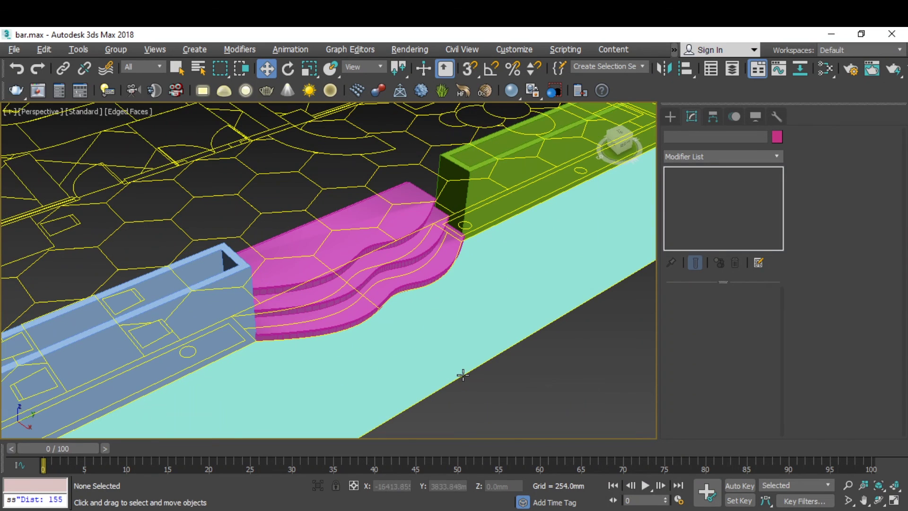
{"action": "scroll", "coordinate": [464, 375], "scroll_direction": "down", "scroll_amount": 4}
{"action": "scroll", "coordinate": [426, 373], "scroll_direction": "up", "scroll_amount": 2}
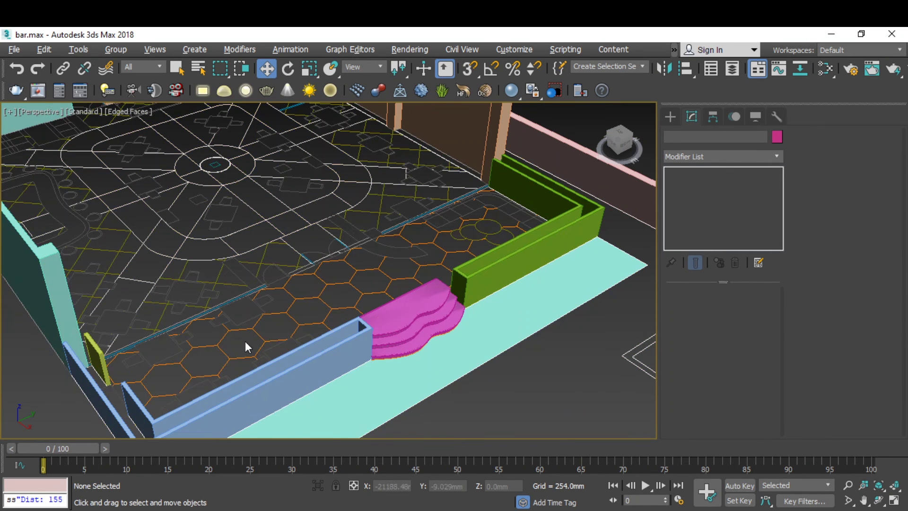